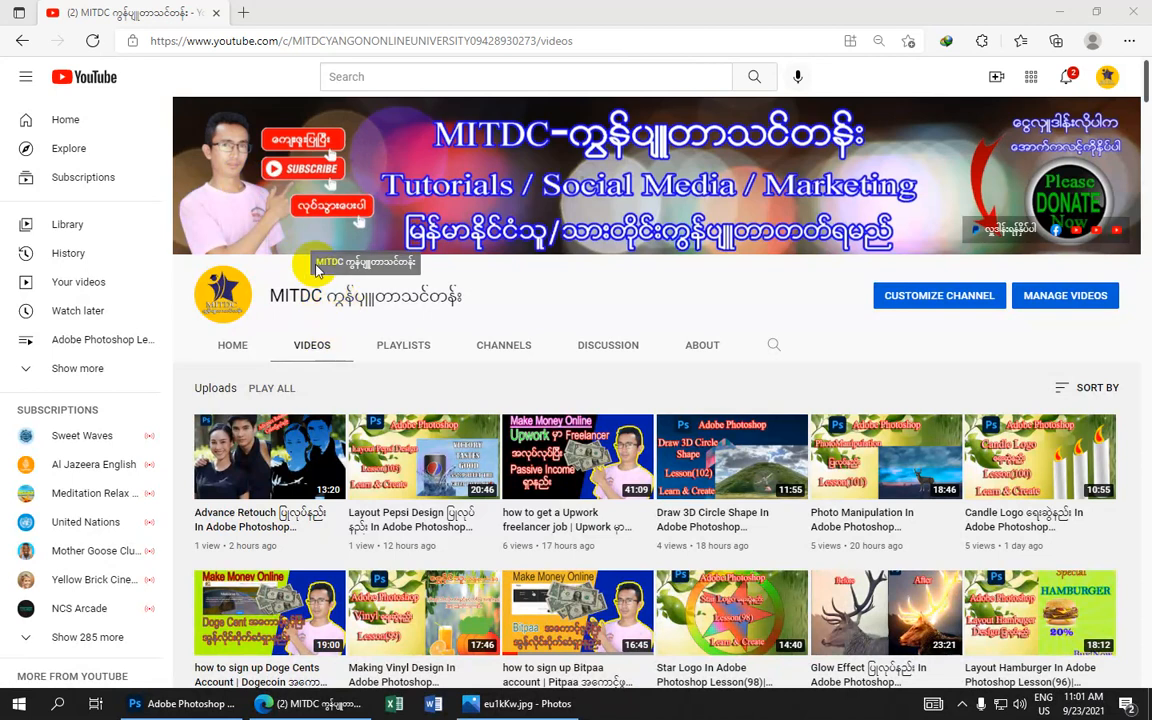
- Switch to Photoshop and open the couple photo 53bf8059-b6e7-458b-8f26-6c9d2b47ac22_rw_1200.jpg from the Desktop
{"action": "left_click", "coordinate": [1059, 14]}
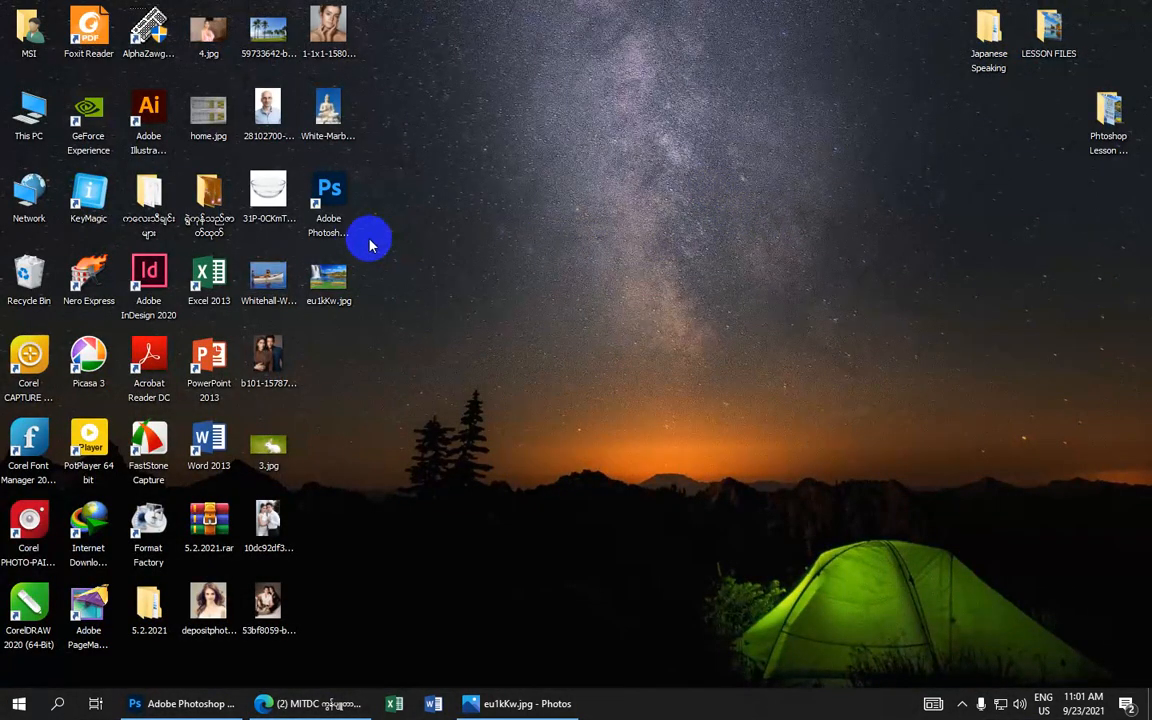
{"action": "double_click", "coordinate": [338, 214]}
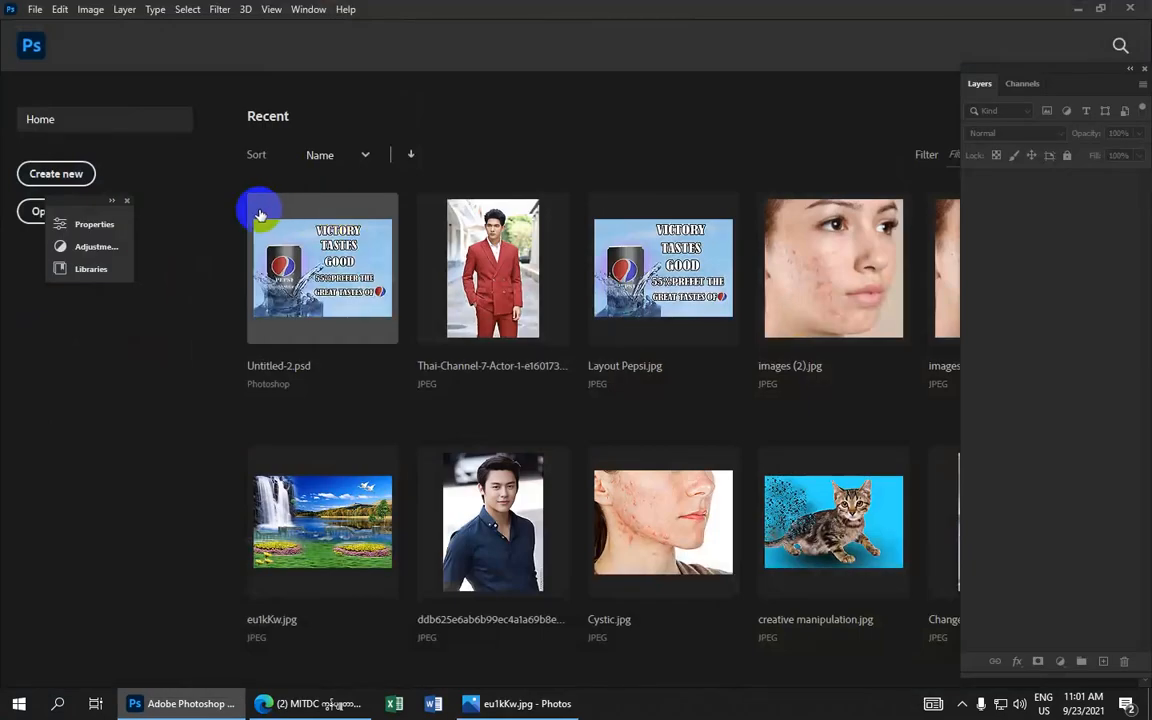
{"action": "left_click", "coordinate": [33, 9]}
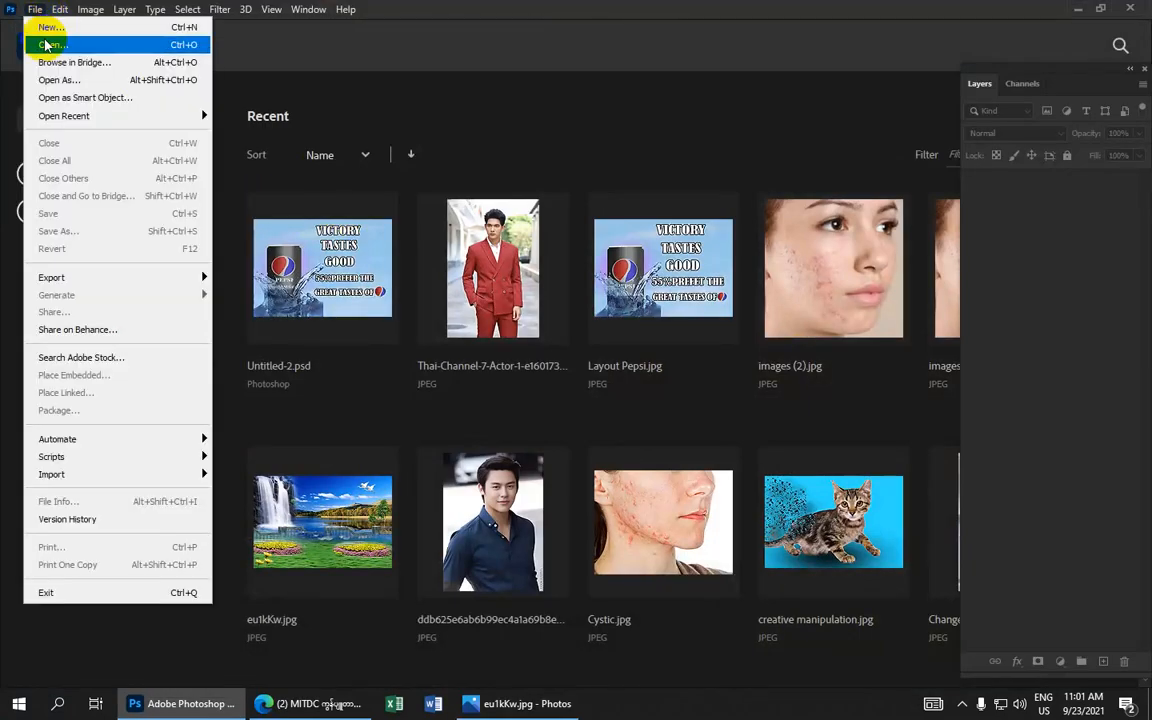
{"action": "left_click", "coordinate": [55, 46]}
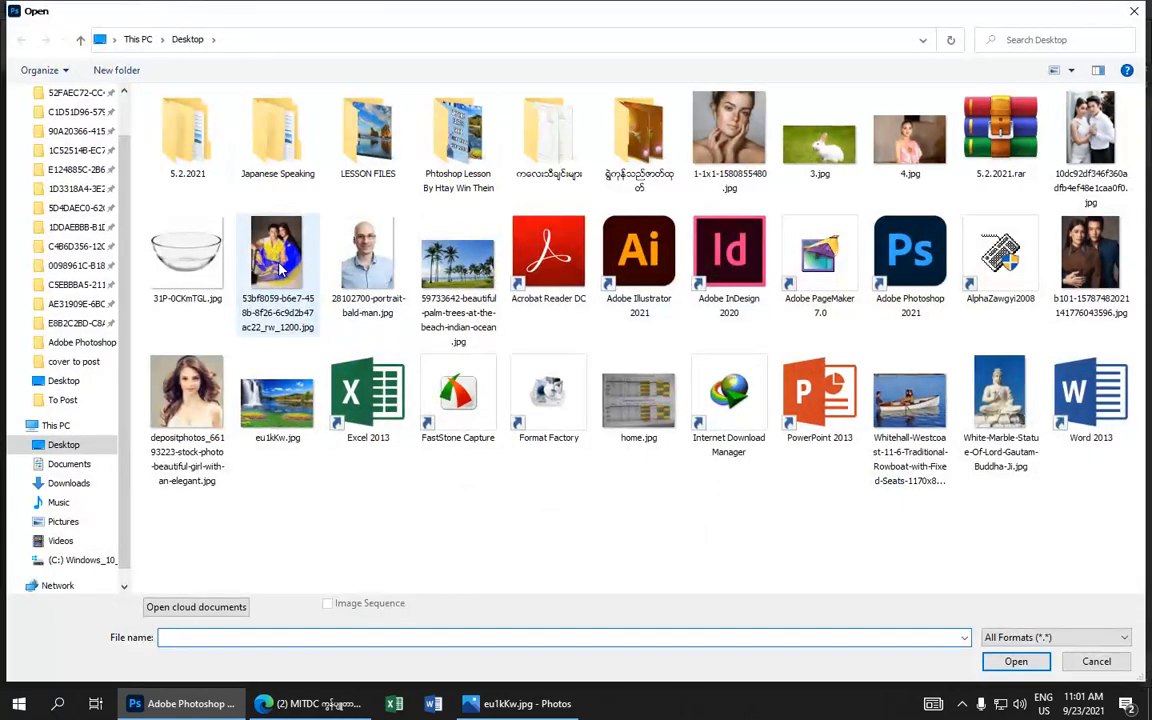
{"action": "left_click", "coordinate": [283, 268]}
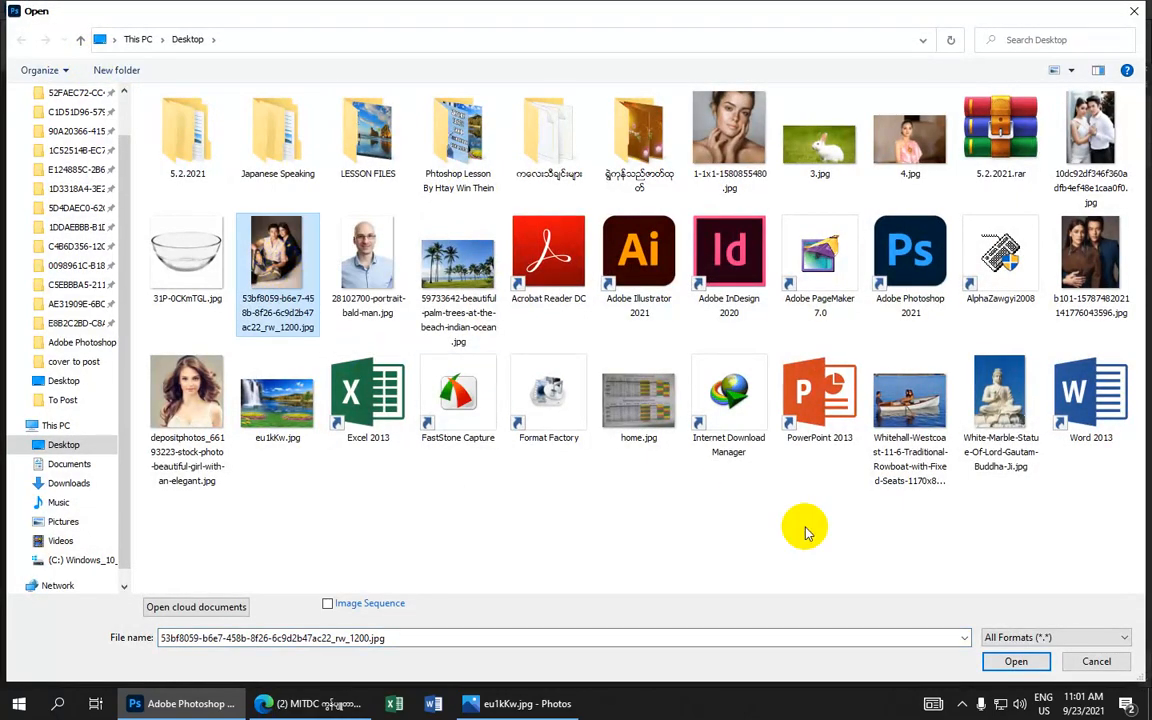
{"action": "left_click", "coordinate": [1005, 654]}
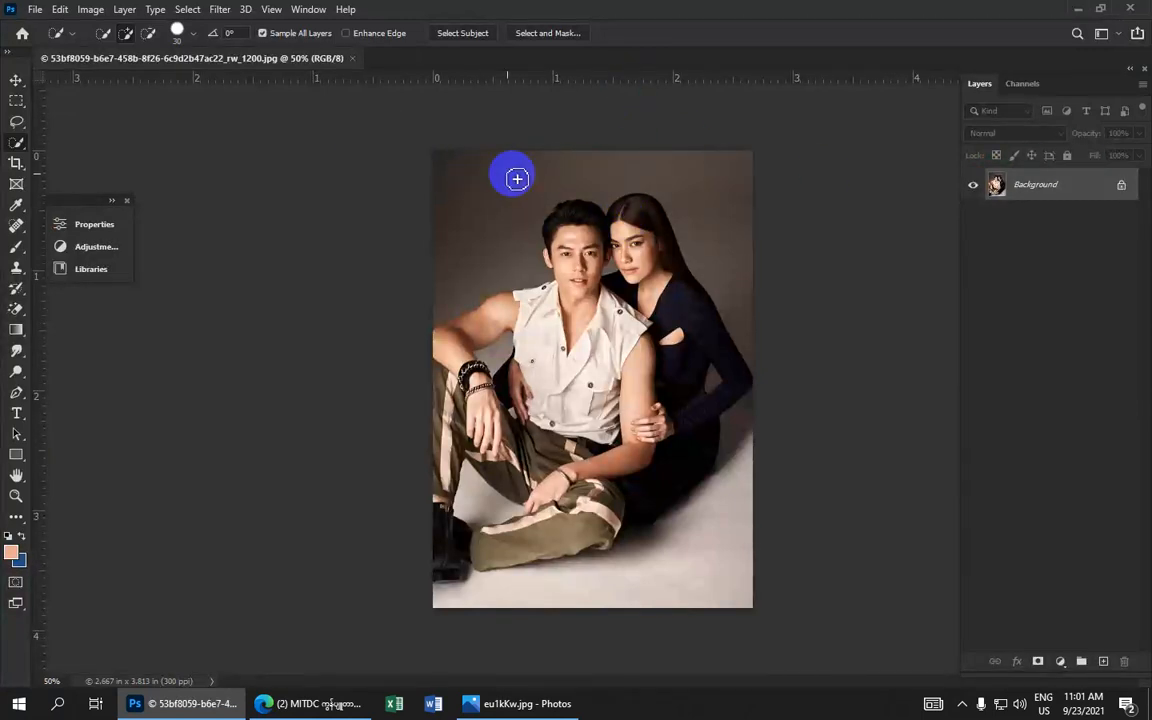
- Crop the photo to 5 in by 7 in at 300 px/in, covering the full image width from its upper corner
{"action": "left_click", "coordinate": [16, 163]}
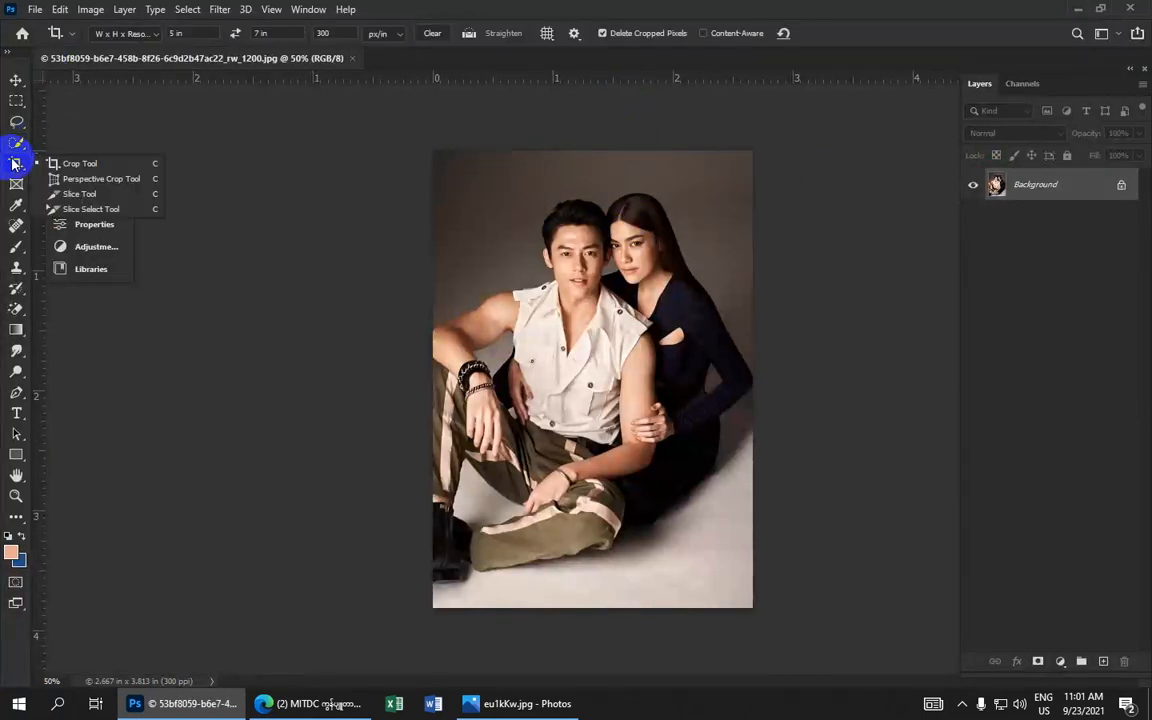
{"action": "left_click", "coordinate": [74, 166]}
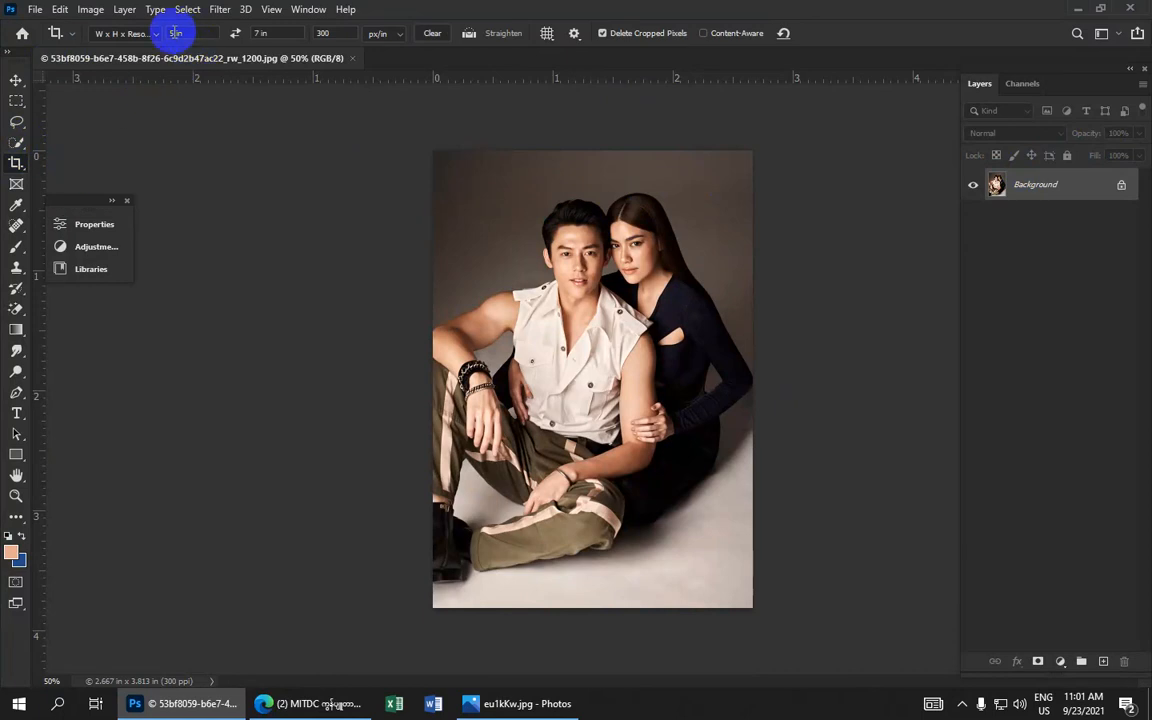
{"action": "left_click_drag", "start_coordinate": [174, 33], "coordinate": [109, 42]}
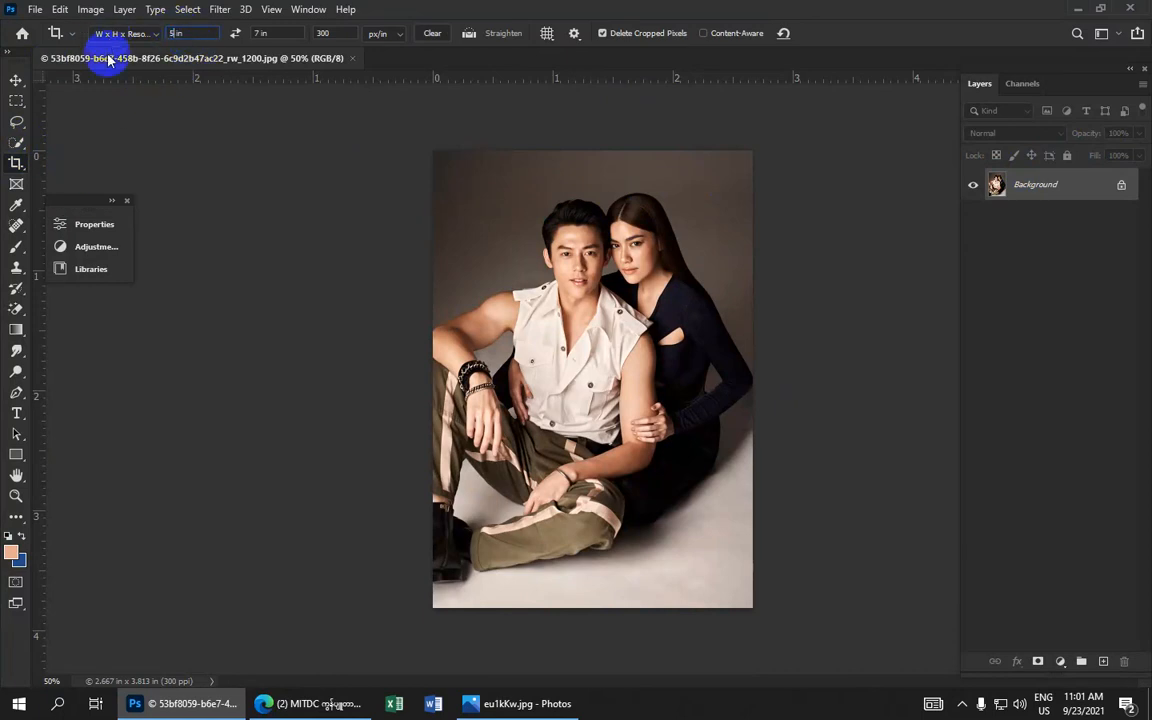
{"action": "type", "text": "5"}
{"action": "left_click_drag", "start_coordinate": [259, 33], "coordinate": [193, 50]}
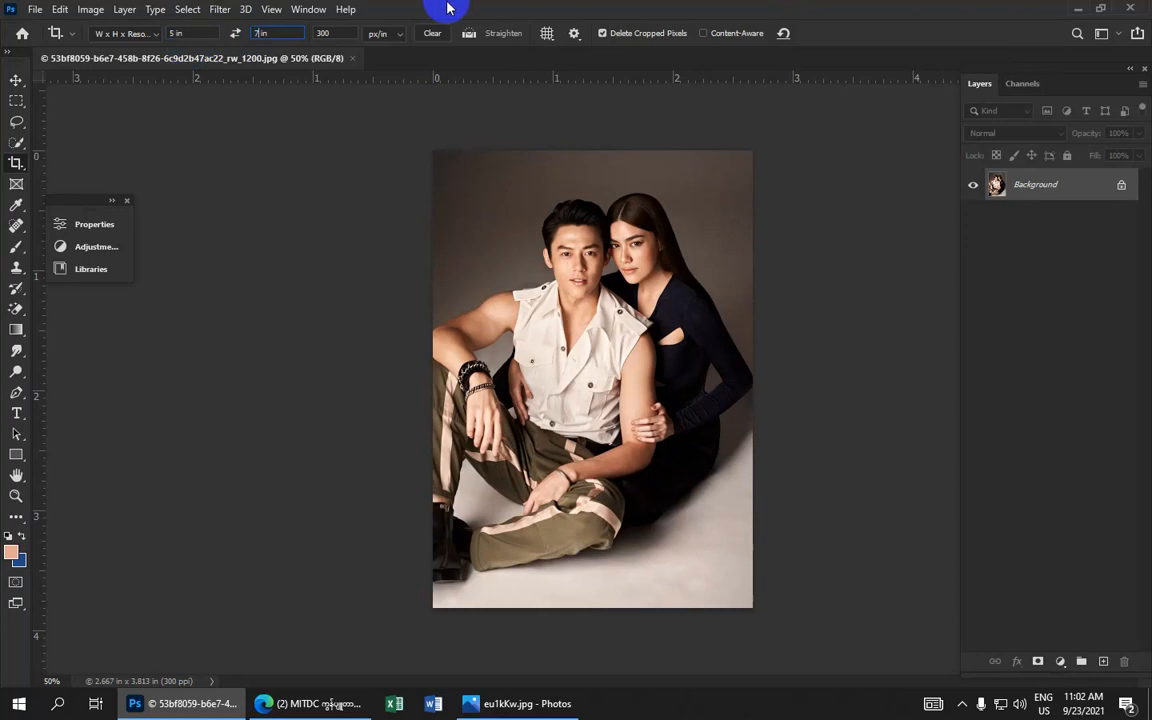
{"action": "left_click", "coordinate": [335, 33]}
{"action": "left_click_drag", "start_coordinate": [333, 33], "coordinate": [258, 33]}
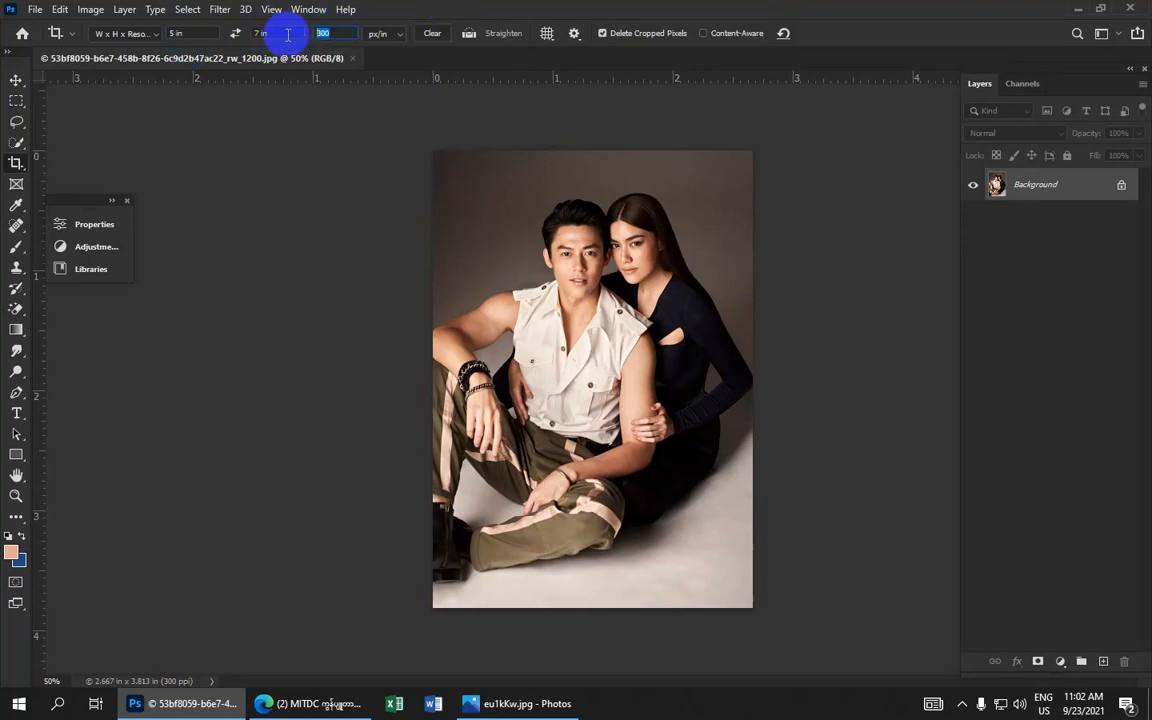
{"action": "left_click", "coordinate": [398, 35]}
{"action": "left_click", "coordinate": [398, 47]}
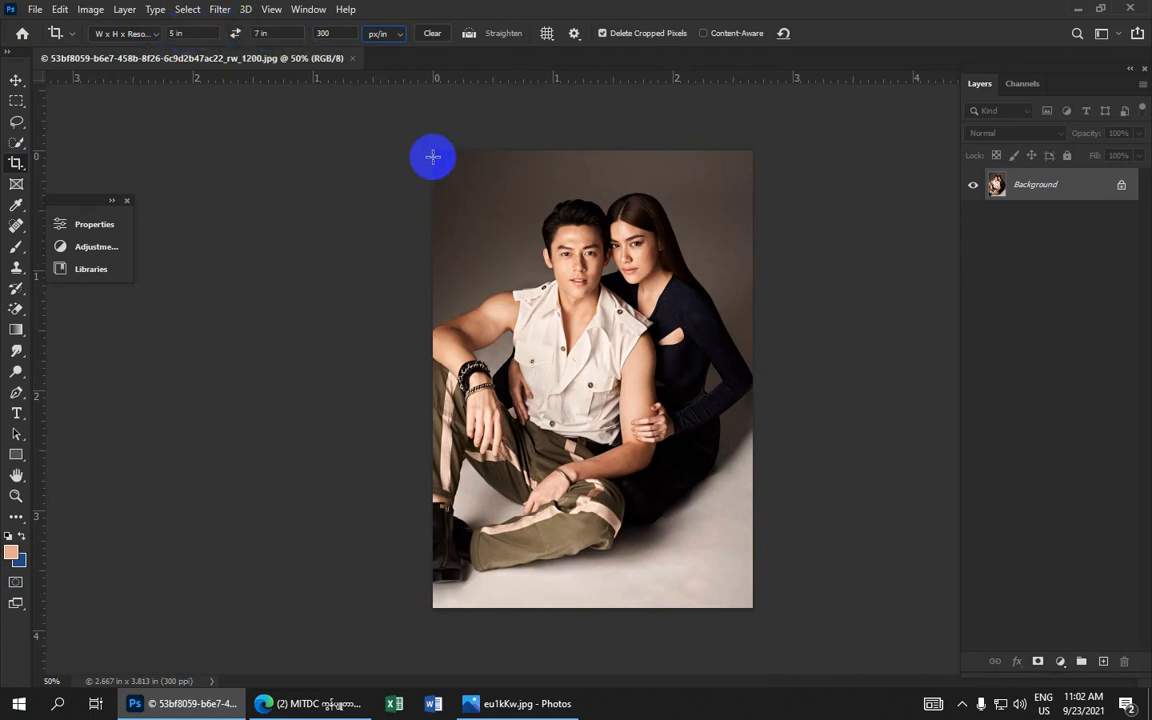
{"action": "left_click_drag", "start_coordinate": [432, 148], "coordinate": [945, 605]}
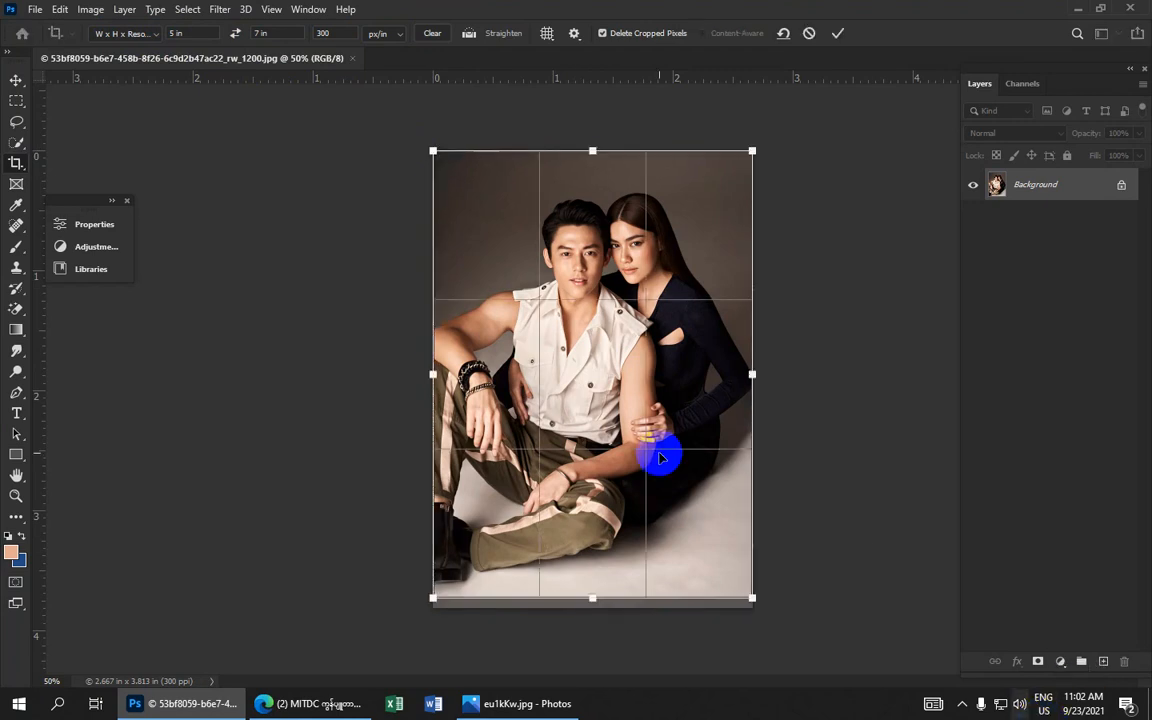
{"action": "left_click", "coordinate": [837, 36]}
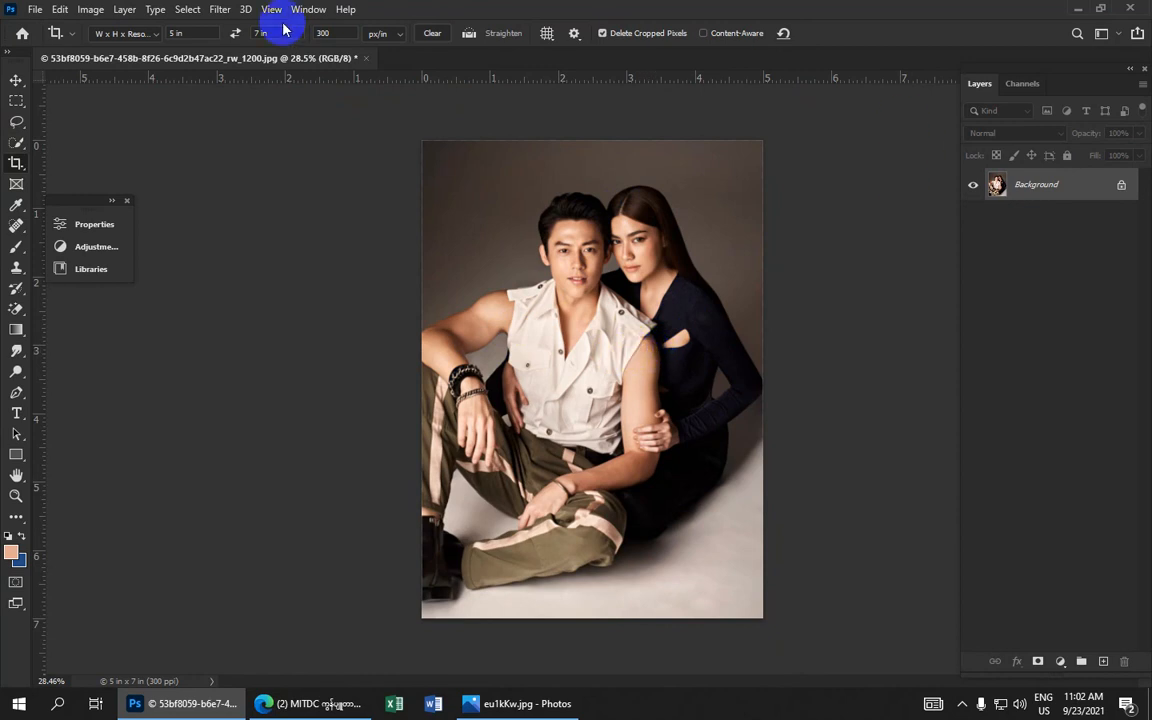
- Select the couple automatically with the Subject selection command
{"action": "left_click", "coordinate": [189, 12]}
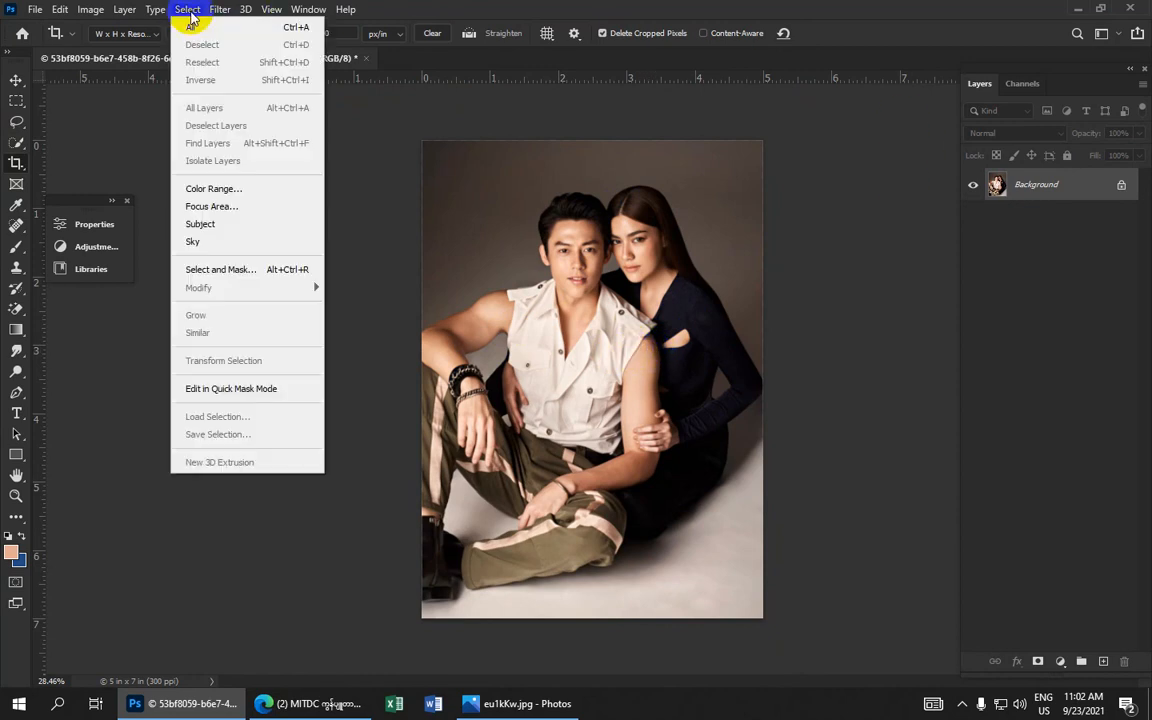
{"action": "left_click", "coordinate": [202, 222]}
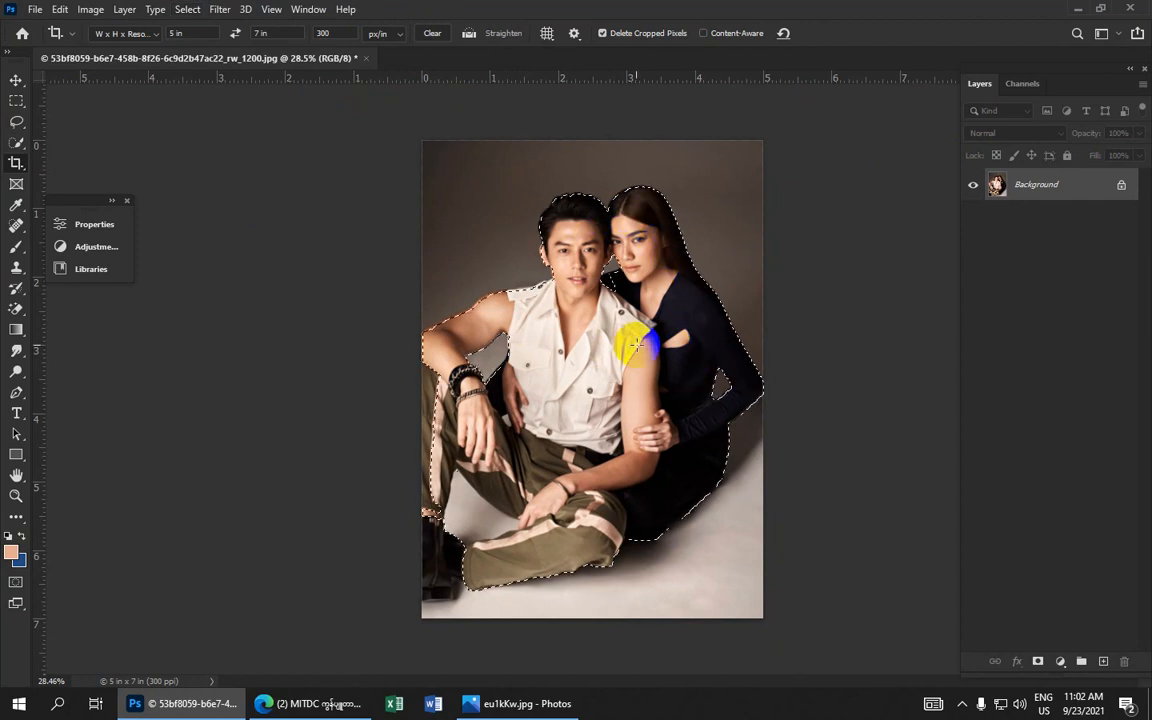
{"action": "scroll", "coordinate": [571, 320], "scroll_direction": "up", "scroll_amount": 3}
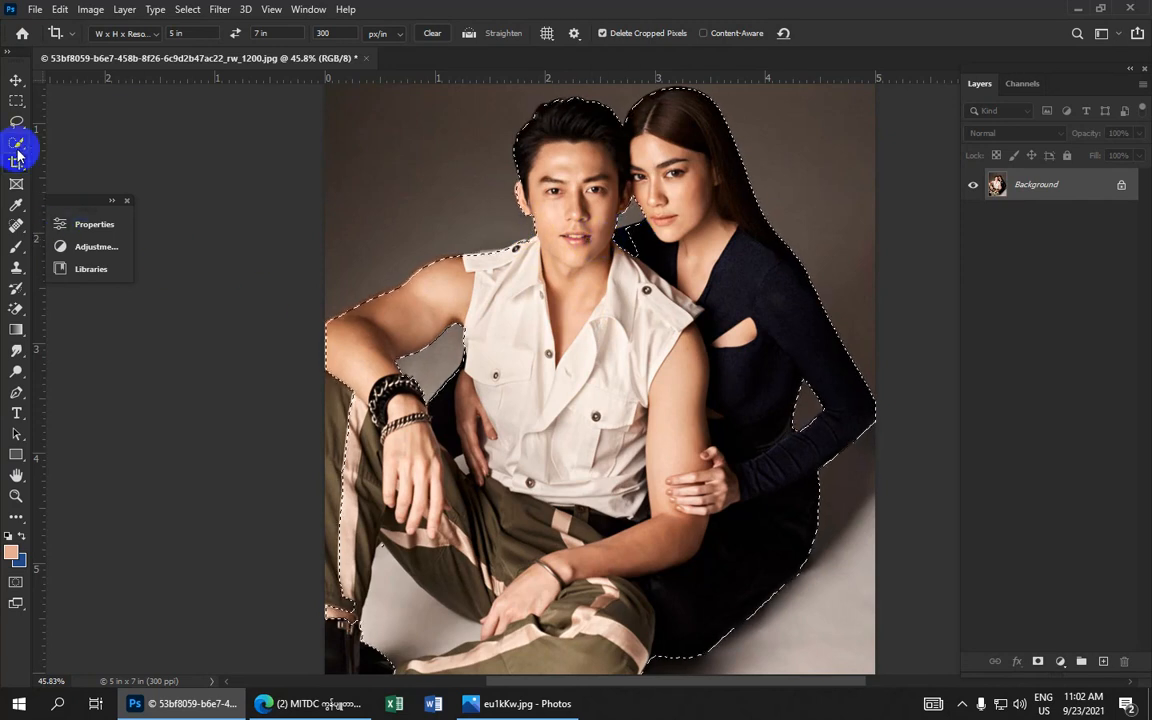
- Add the man's missing trouser leg and black boot to the selection with the Quick Selection tool
{"action": "left_click_drag", "start_coordinate": [14, 145], "coordinate": [78, 141]}
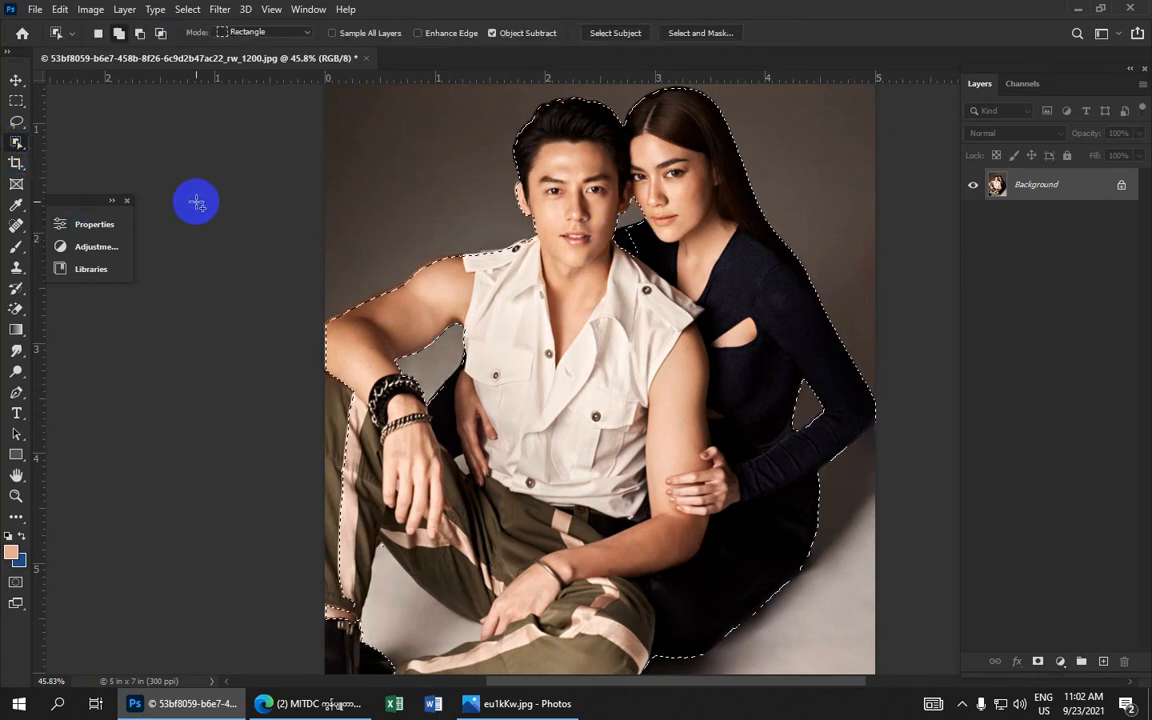
{"action": "left_click", "coordinate": [21, 130]}
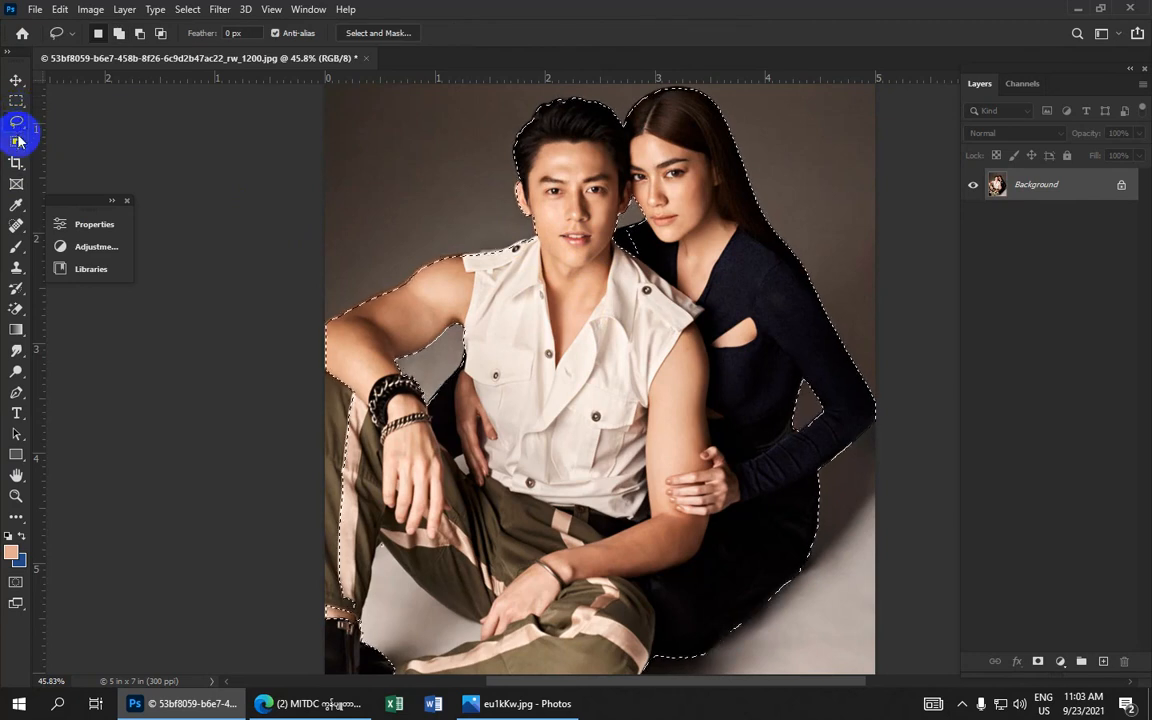
{"action": "mouse_move", "coordinate": [16, 142]}
{"action": "left_mouse_down"}
{"action": "mouse_move", "coordinate": [78, 147]}
{"action": "mouse_move", "coordinate": [82, 160]}
{"action": "left_mouse_up"}
{"action": "scroll", "coordinate": [571, 283], "scroll_direction": "up", "scroll_amount": 5}
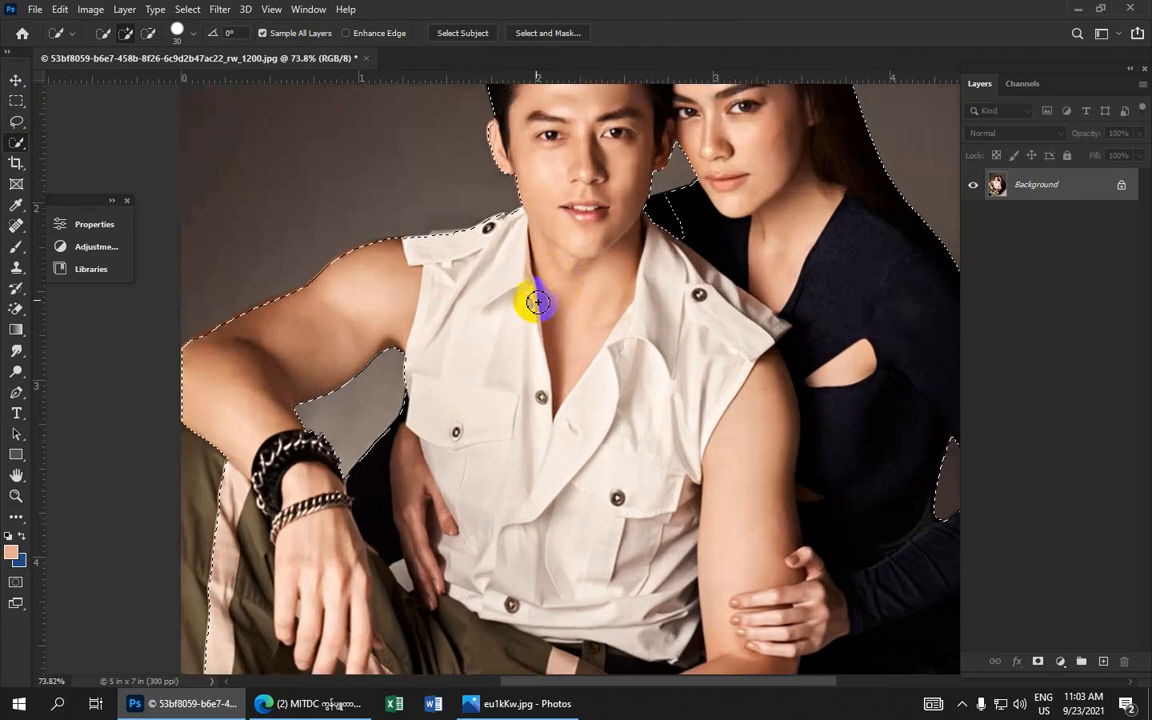
{"action": "scroll", "coordinate": [556, 295], "scroll_direction": "down", "scroll_amount": 3}
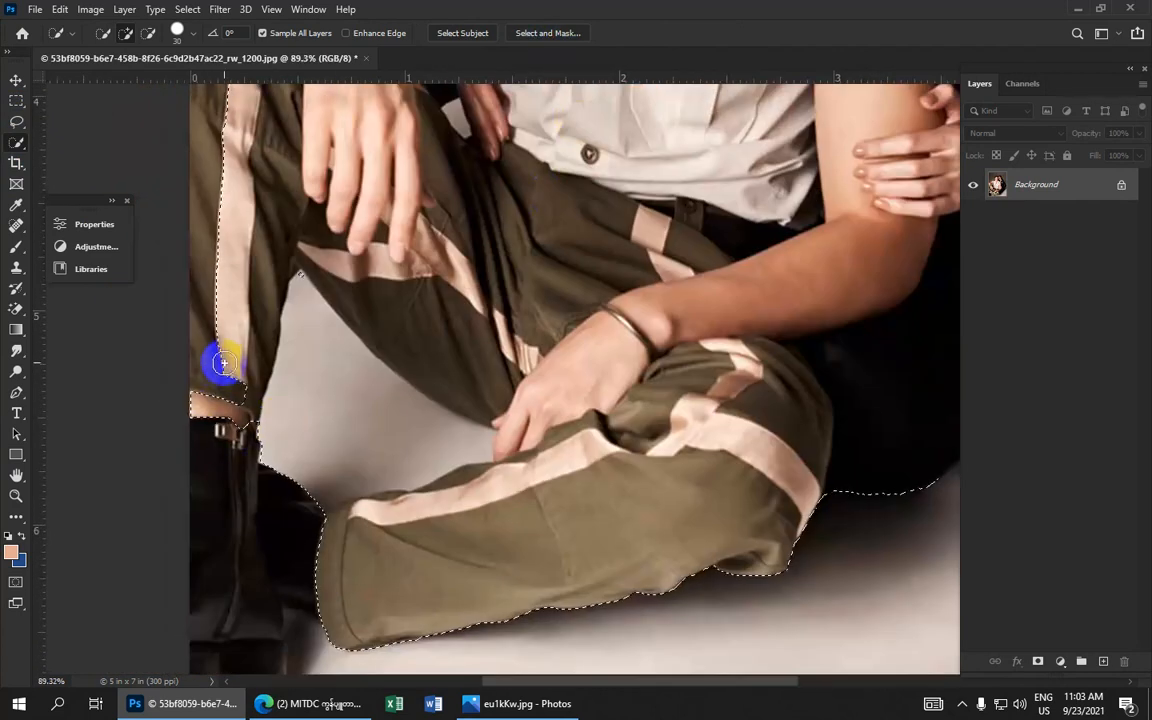
{"action": "scroll", "coordinate": [200, 231], "scroll_direction": "down", "scroll_amount": 5}
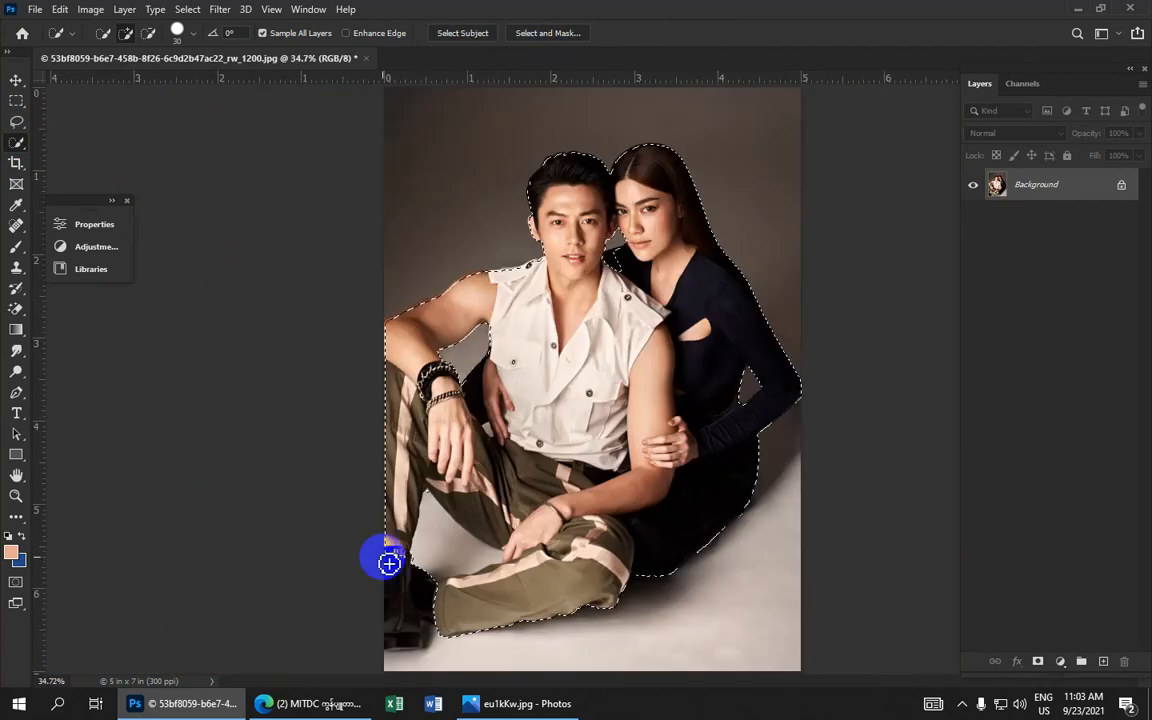
{"action": "mouse_move", "coordinate": [389, 563]}
{"action": "left_mouse_down"}
{"action": "mouse_move", "coordinate": [378, 651]}
{"action": "mouse_move", "coordinate": [403, 585]}
{"action": "mouse_move", "coordinate": [384, 677]}
{"action": "mouse_move", "coordinate": [447, 617]}
{"action": "mouse_move", "coordinate": [442, 591]}
{"action": "mouse_move", "coordinate": [421, 627]}
{"action": "mouse_move", "coordinate": [419, 564]}
{"action": "mouse_move", "coordinate": [437, 599]}
{"action": "left_mouse_up"}
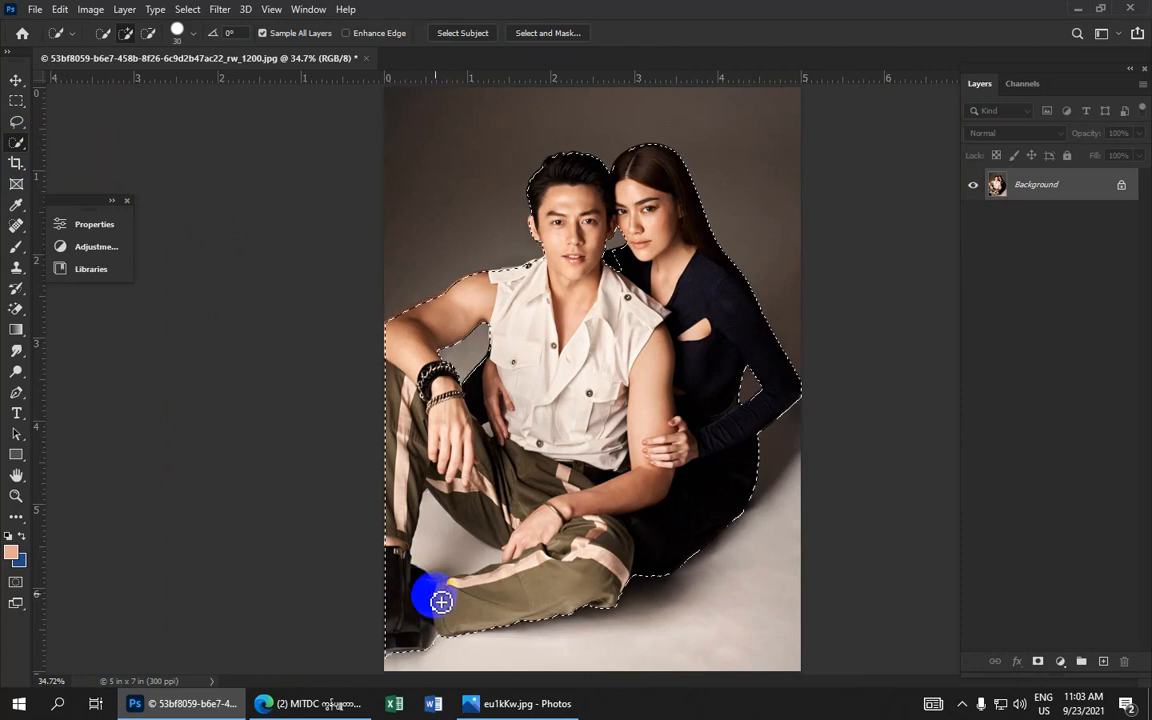
- Subtract the floor shadow beside and below the black boot from the selection
{"action": "scroll", "coordinate": [505, 600], "scroll_direction": "up", "scroll_amount": 4}
{"action": "scroll", "coordinate": [515, 590], "scroll_direction": "up", "scroll_amount": 3}
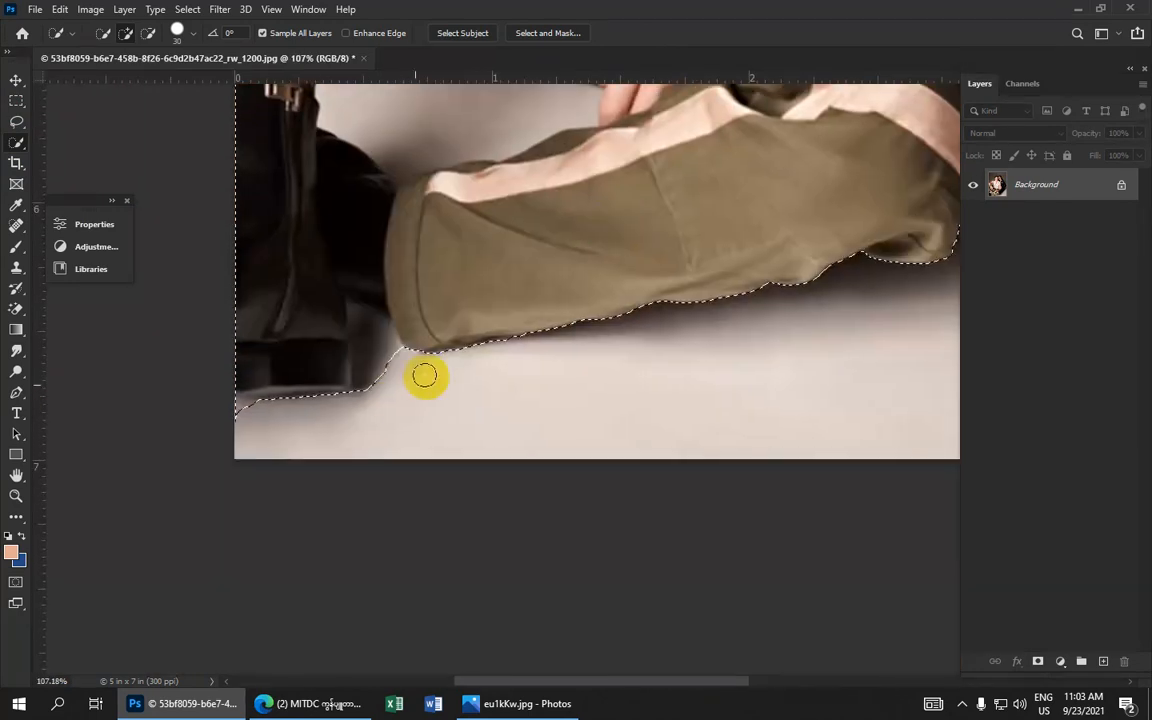
{"action": "key", "text": "alt"}
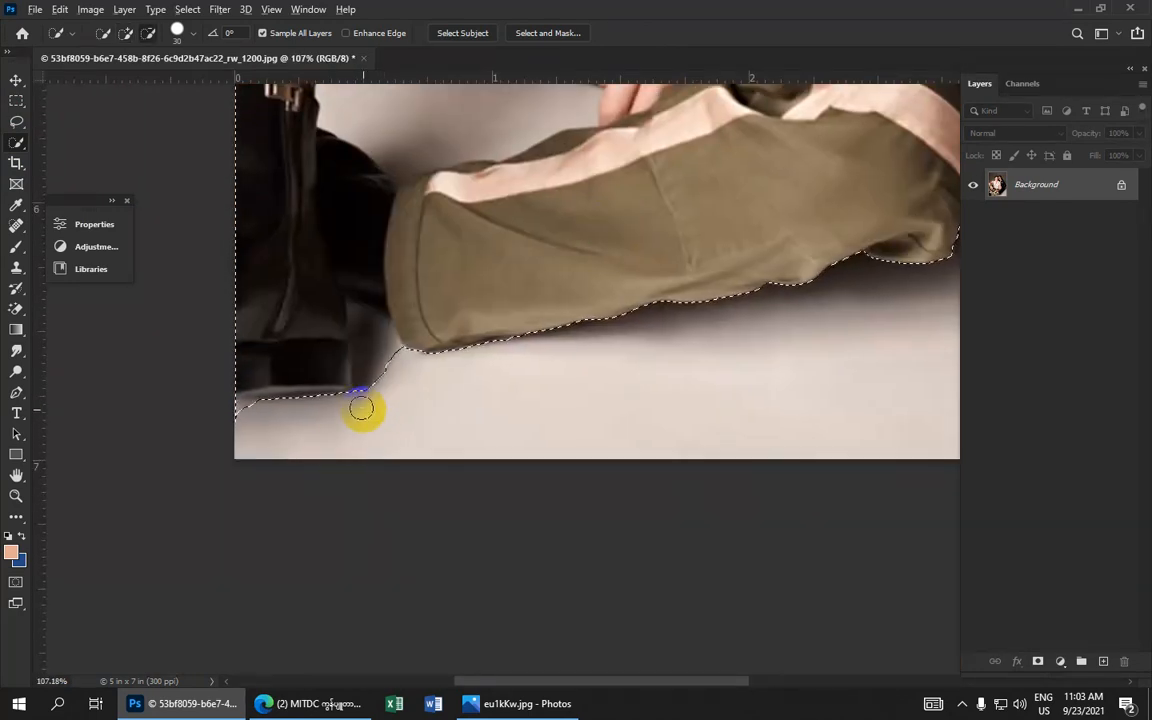
{"action": "left_click_drag", "start_coordinate": [371, 382], "coordinate": [375, 369]}
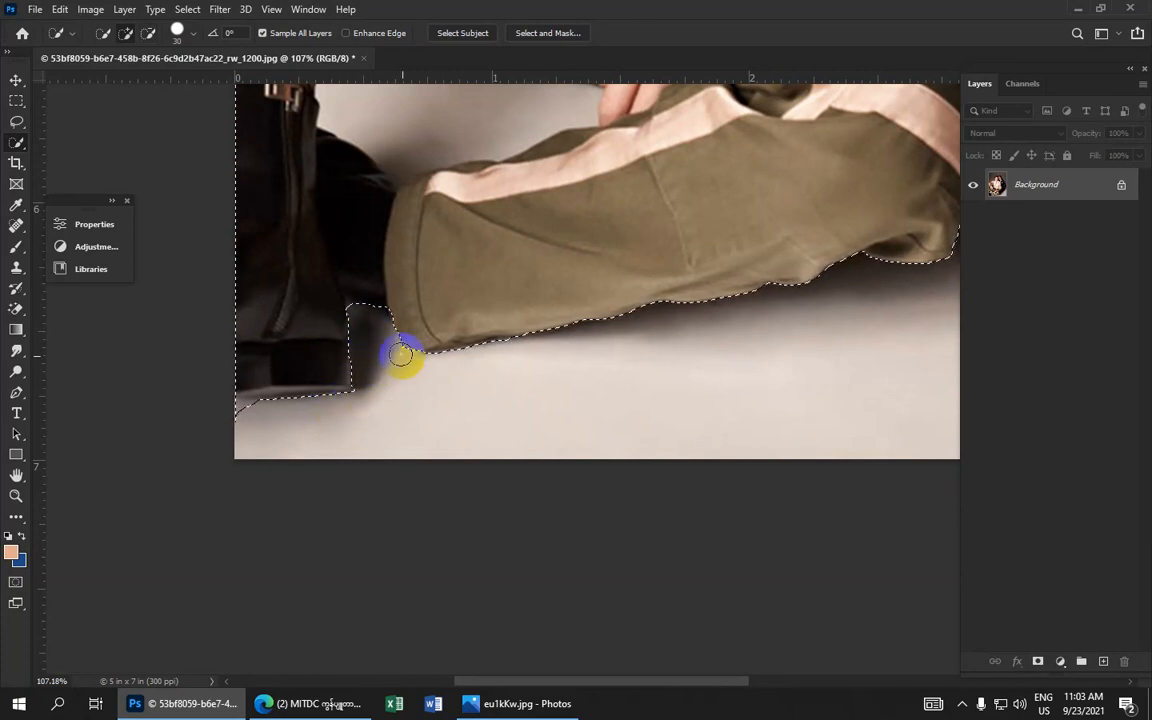
{"action": "left_click", "coordinate": [240, 416]}
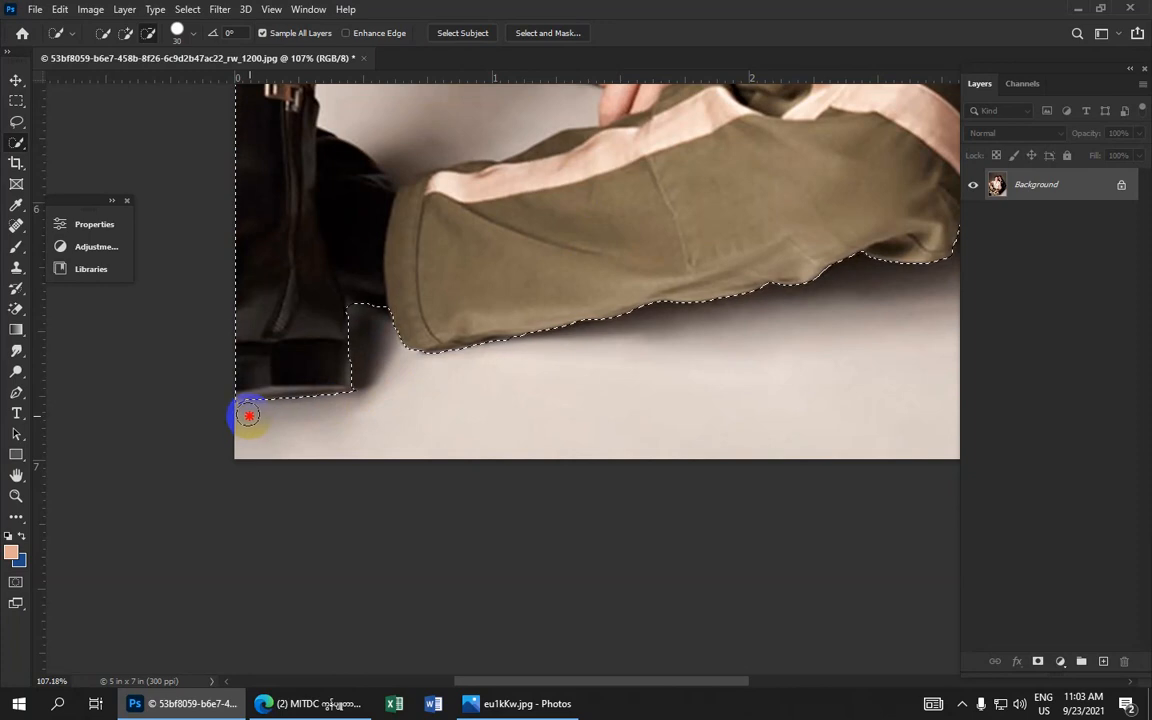
{"action": "left_click", "coordinate": [365, 398], "text": "alt"}
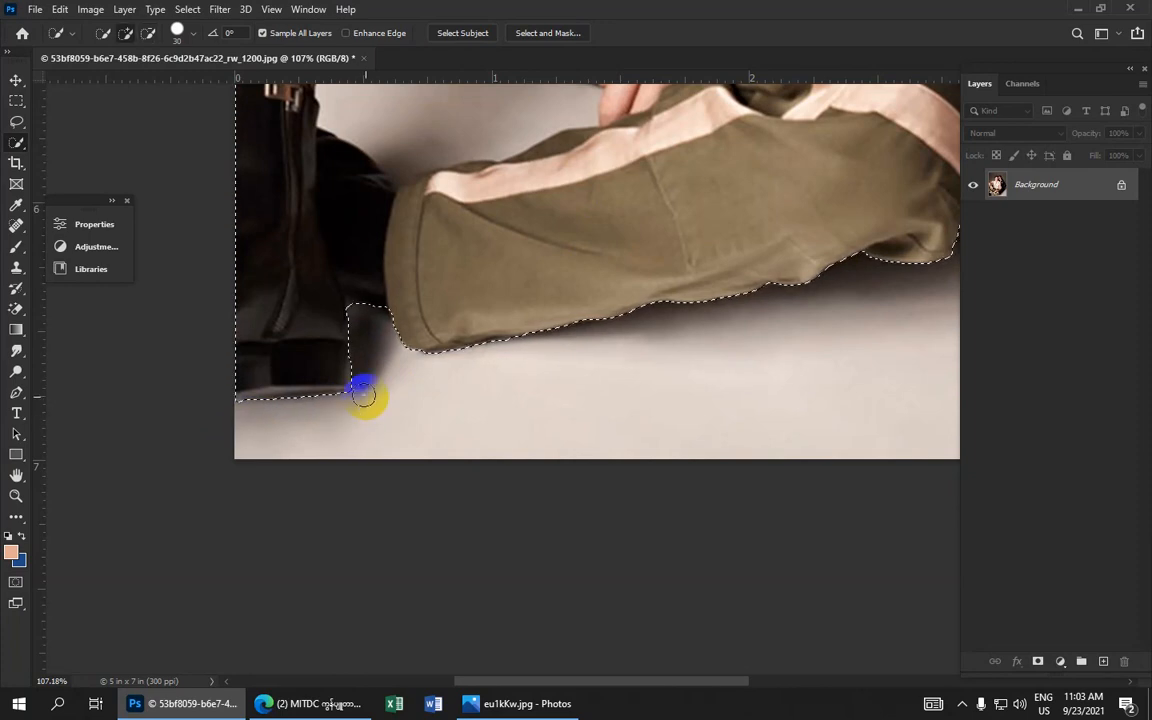
- Add the unselected sliver of trousers below the man's forearm, beside his bracelets, to the selection
{"action": "scroll", "coordinate": [700, 312], "scroll_direction": "down", "scroll_amount": 4}
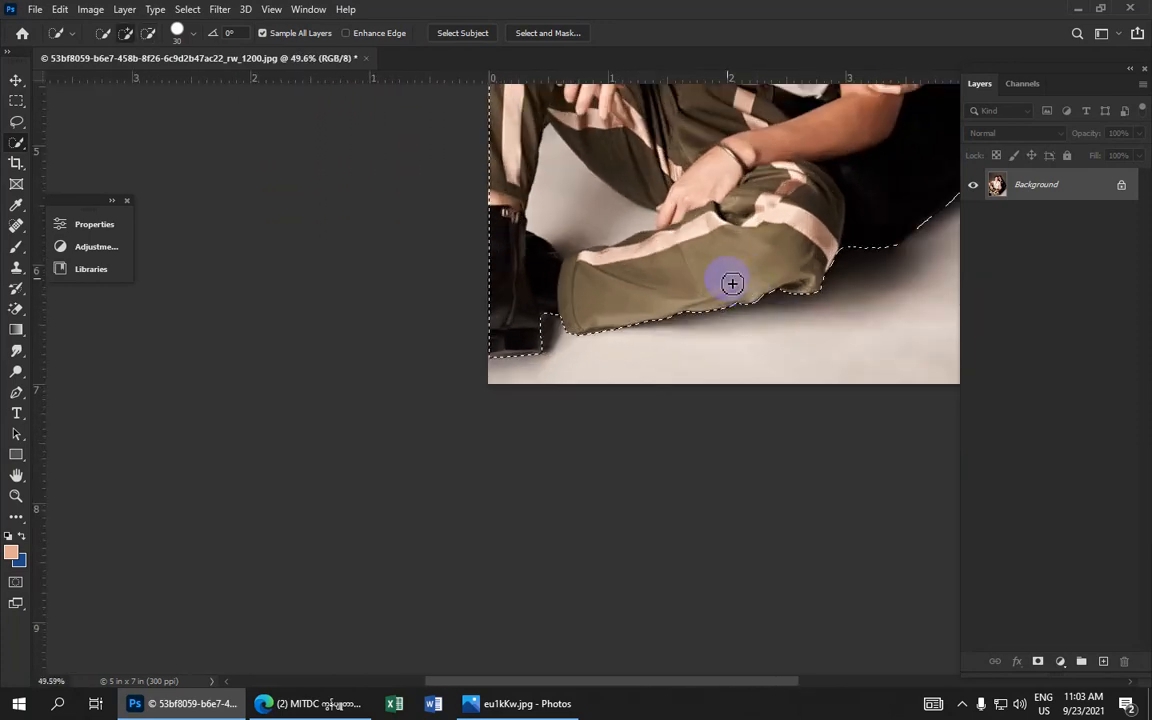
{"action": "scroll", "coordinate": [728, 282], "scroll_direction": "up", "scroll_amount": 3}
{"action": "left_click_drag", "start_coordinate": [676, 165], "coordinate": [672, 440]}
{"action": "left_click_drag", "start_coordinate": [603, 185], "coordinate": [620, 468]}
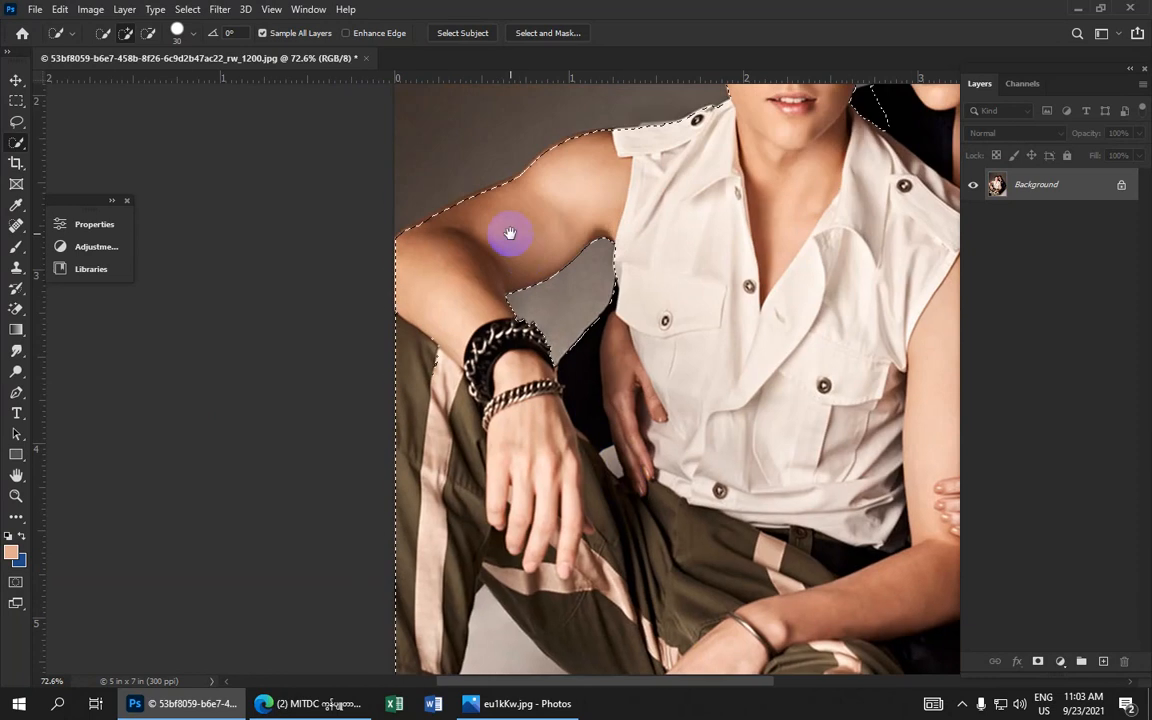
{"action": "left_click_drag", "start_coordinate": [510, 233], "coordinate": [496, 289]}
{"action": "left_click_drag", "start_coordinate": [420, 392], "coordinate": [415, 431]}
{"action": "left_click", "coordinate": [438, 379]}
{"action": "mouse_move", "coordinate": [438, 379]}
{"action": "left_mouse_down"}
{"action": "mouse_move", "coordinate": [417, 485]}
{"action": "mouse_move", "coordinate": [430, 377]}
{"action": "mouse_move", "coordinate": [425, 388]}
{"action": "mouse_move", "coordinate": [408, 377]}
{"action": "mouse_move", "coordinate": [427, 401]}
{"action": "mouse_move", "coordinate": [502, 329]}
{"action": "left_mouse_up"}
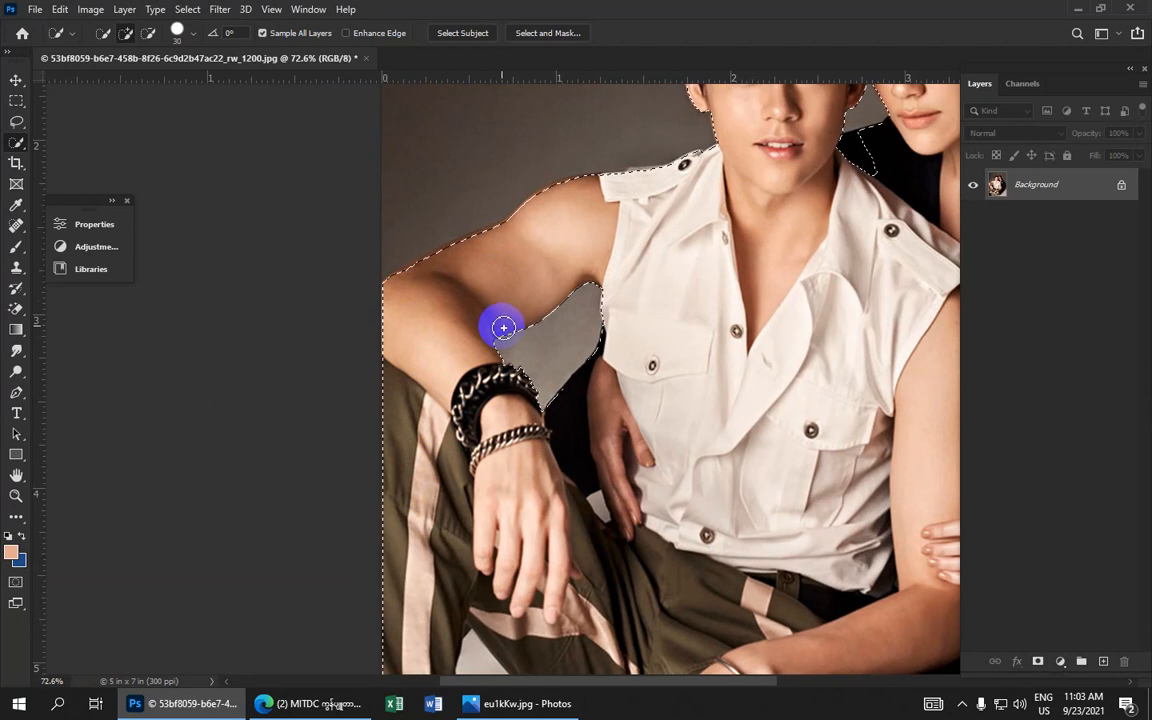
- Correct the selection at the woman's dark shoulder behind the man's collar so the whole shoulder is included
{"action": "left_click_drag", "start_coordinate": [845, 209], "coordinate": [567, 308]}
{"action": "left_click", "coordinate": [600, 278], "text": "alt"}
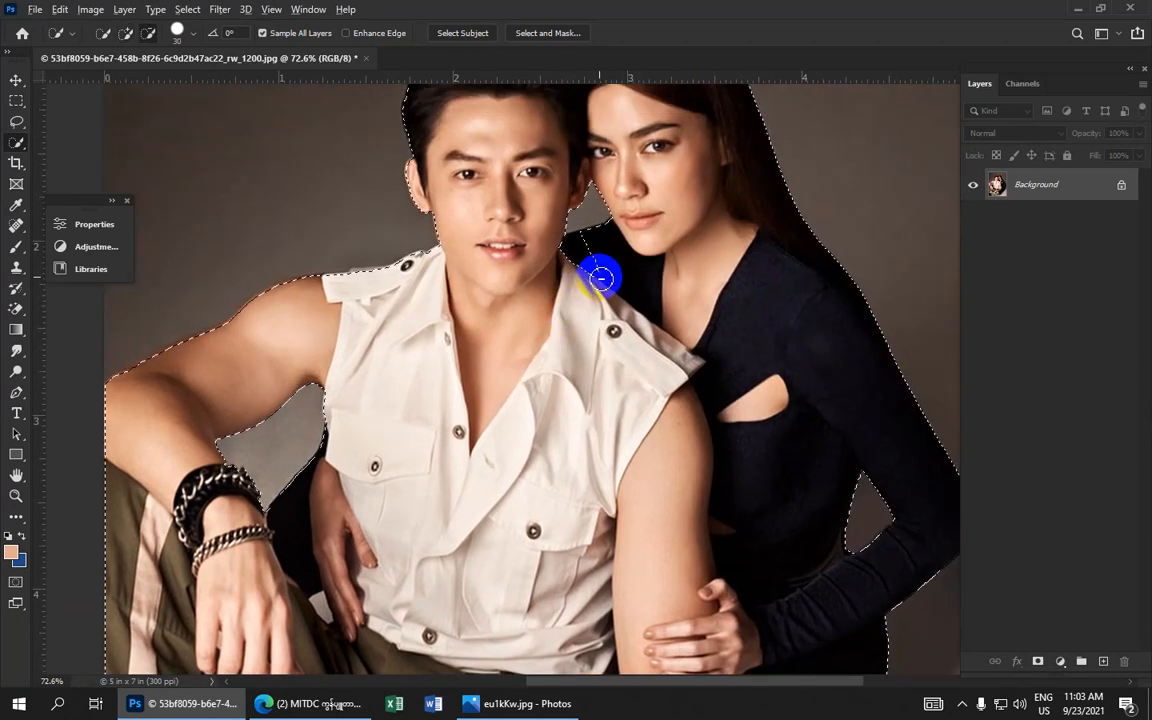
{"action": "left_click", "coordinate": [595, 273]}
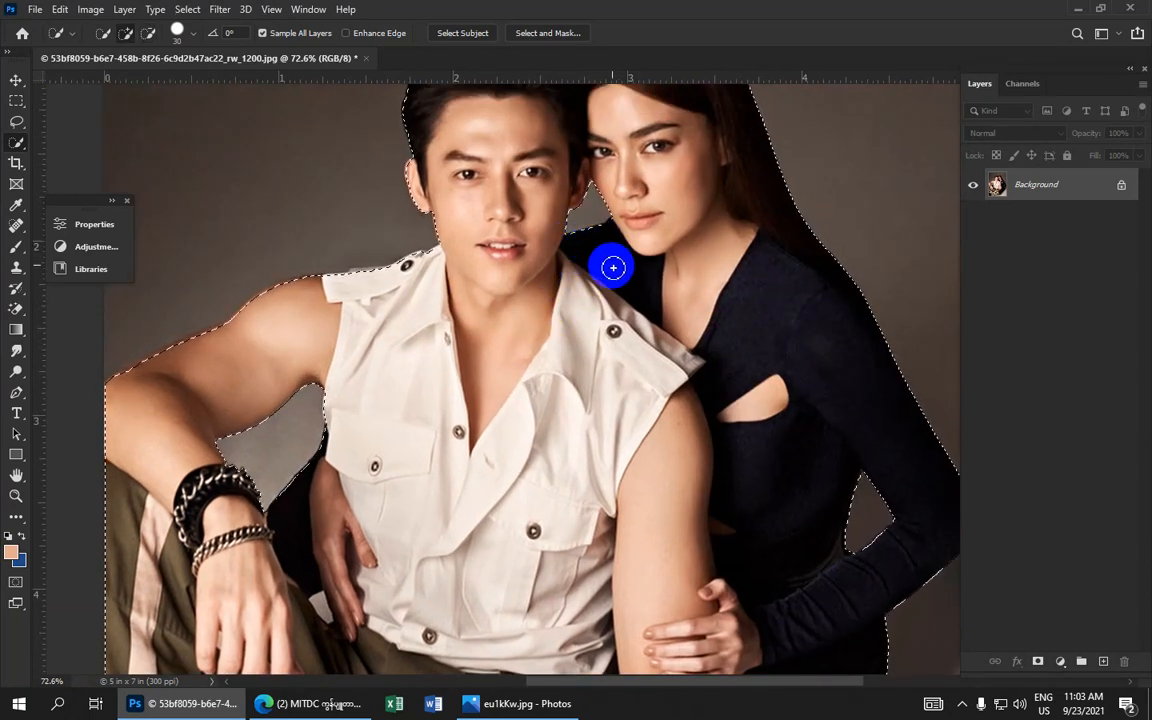
{"action": "left_click", "coordinate": [523, 280]}
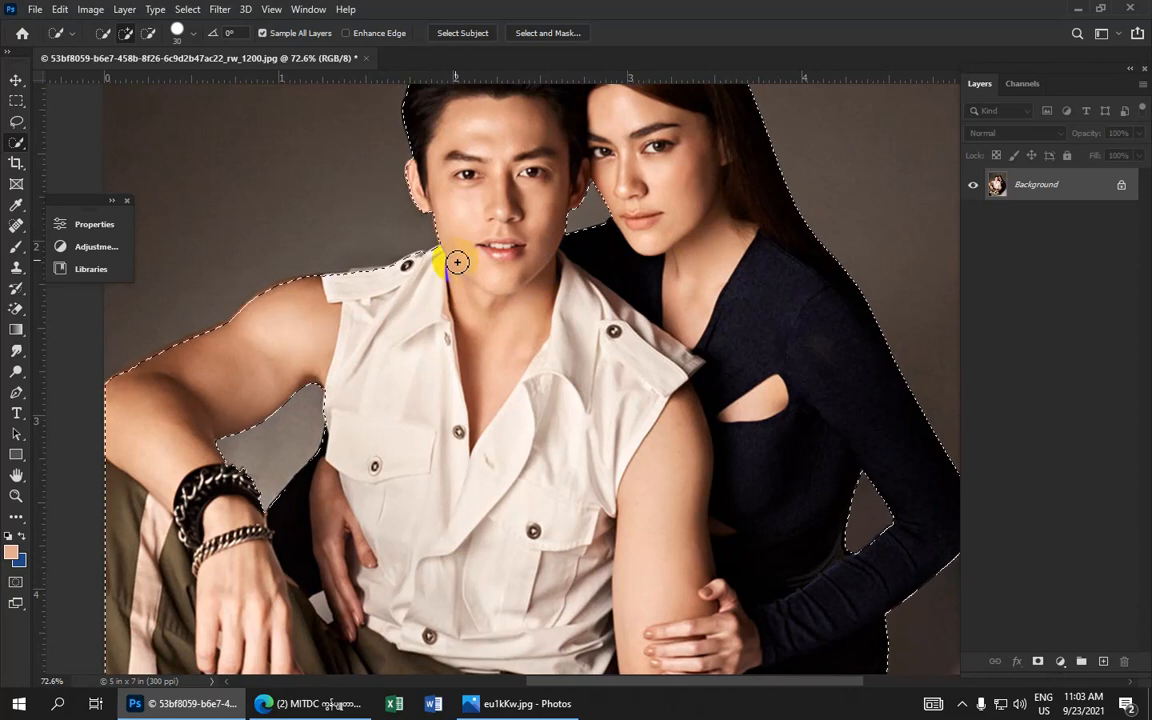
- Reduce the brush size to 15 and refine the selection edge between the man's jaw, neck and shirt collar
{"action": "key", "text": "bracketleft"}
{"action": "key", "text": "bracketleft"}
{"action": "key", "text": "bracketleft"}
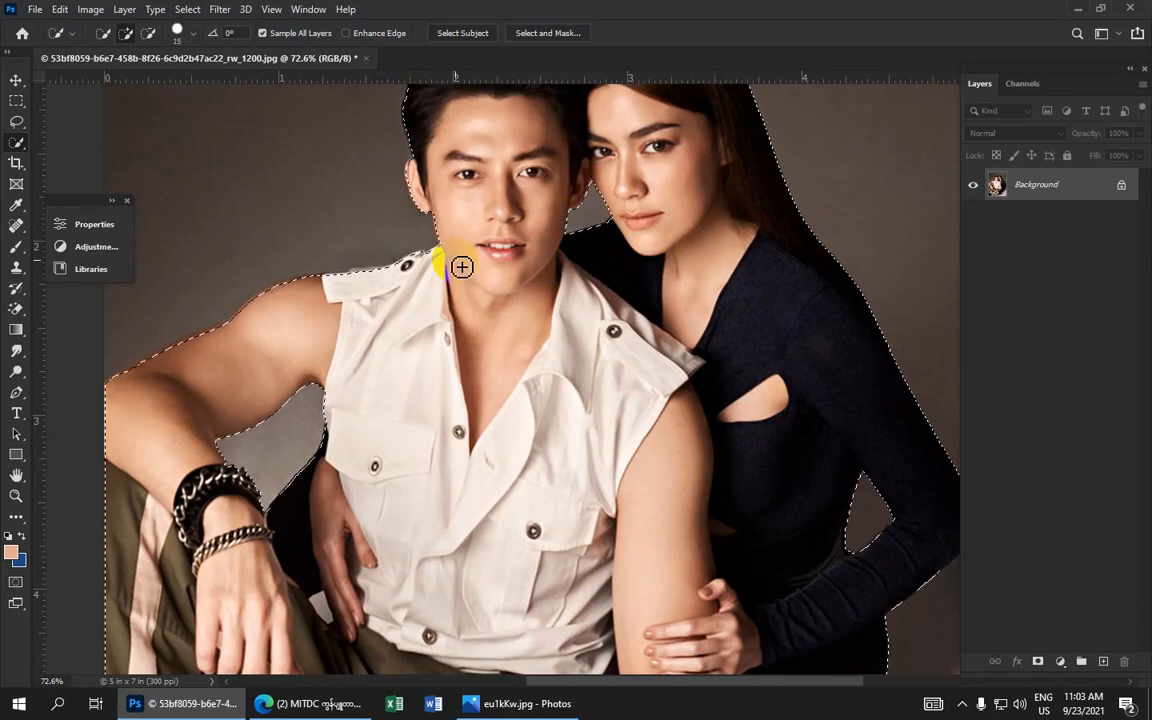
{"action": "mouse_move", "coordinate": [448, 226]}
{"action": "left_mouse_down"}
{"action": "mouse_move", "coordinate": [445, 260]}
{"action": "mouse_move", "coordinate": [433, 260]}
{"action": "left_mouse_up"}
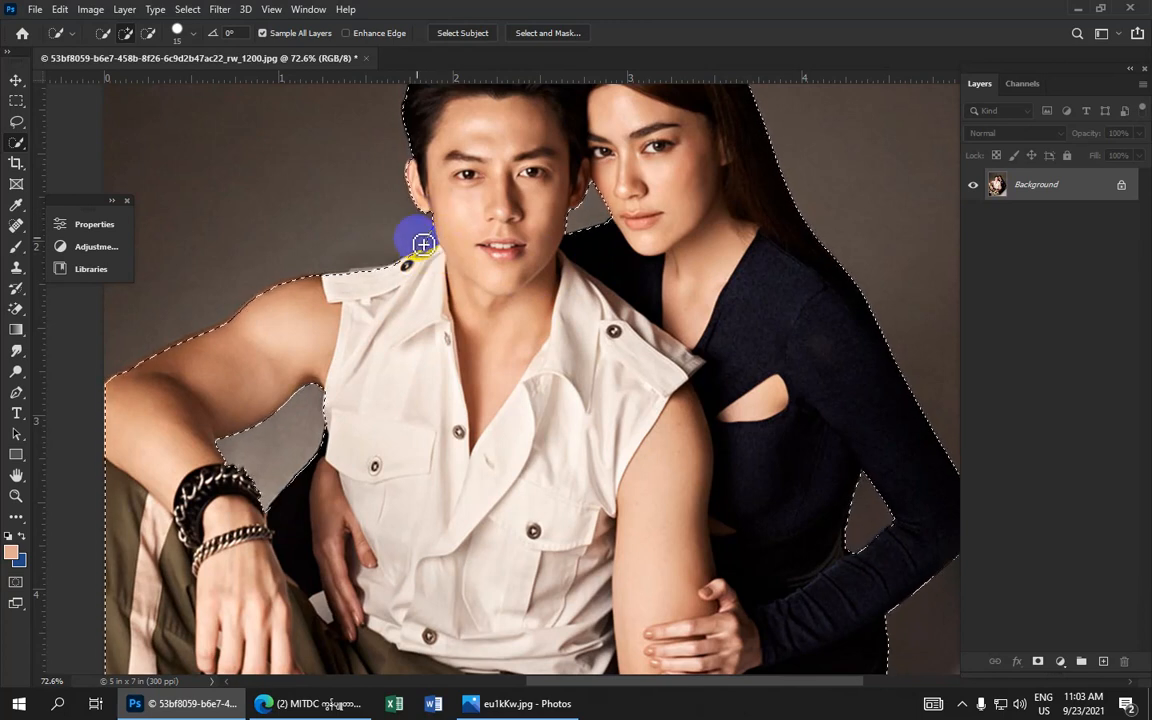
{"action": "left_click", "coordinate": [430, 242], "text": "alt"}
- Add the missing upper edge of the shirt's shoulder strap, on the man's raised-arm side, to the selection
{"action": "scroll", "coordinate": [434, 240], "scroll_direction": "up", "scroll_amount": 5}
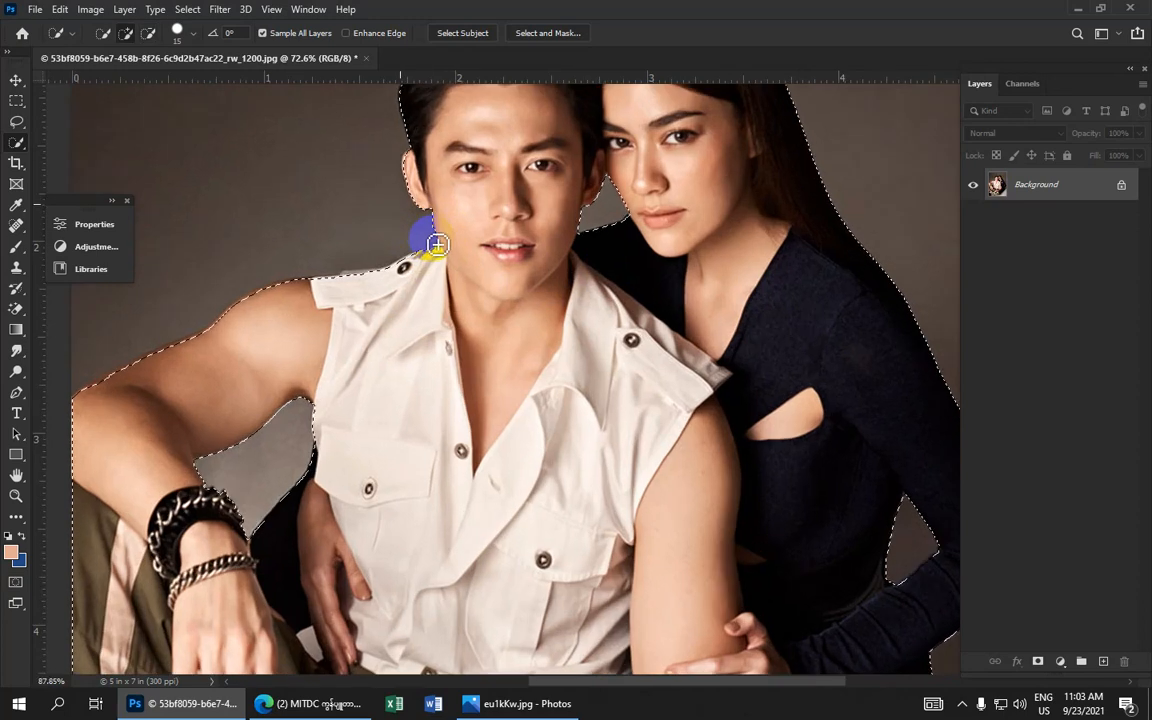
{"action": "key", "text": "alt"}
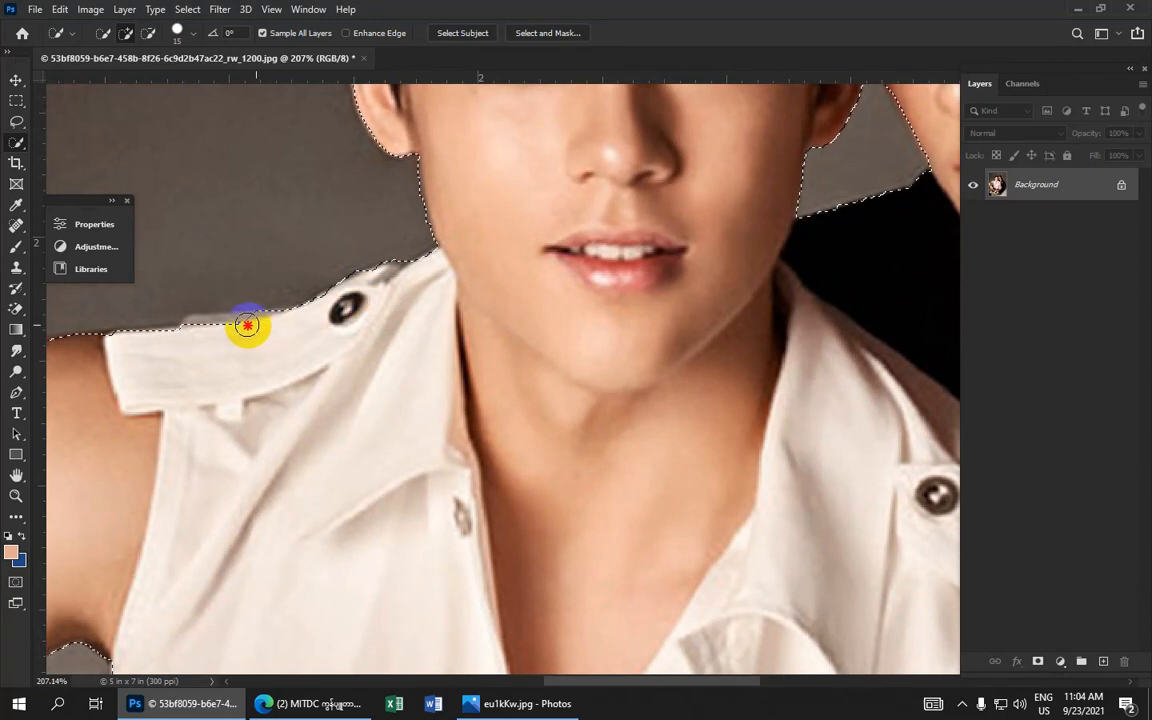
{"action": "left_click", "coordinate": [196, 329]}
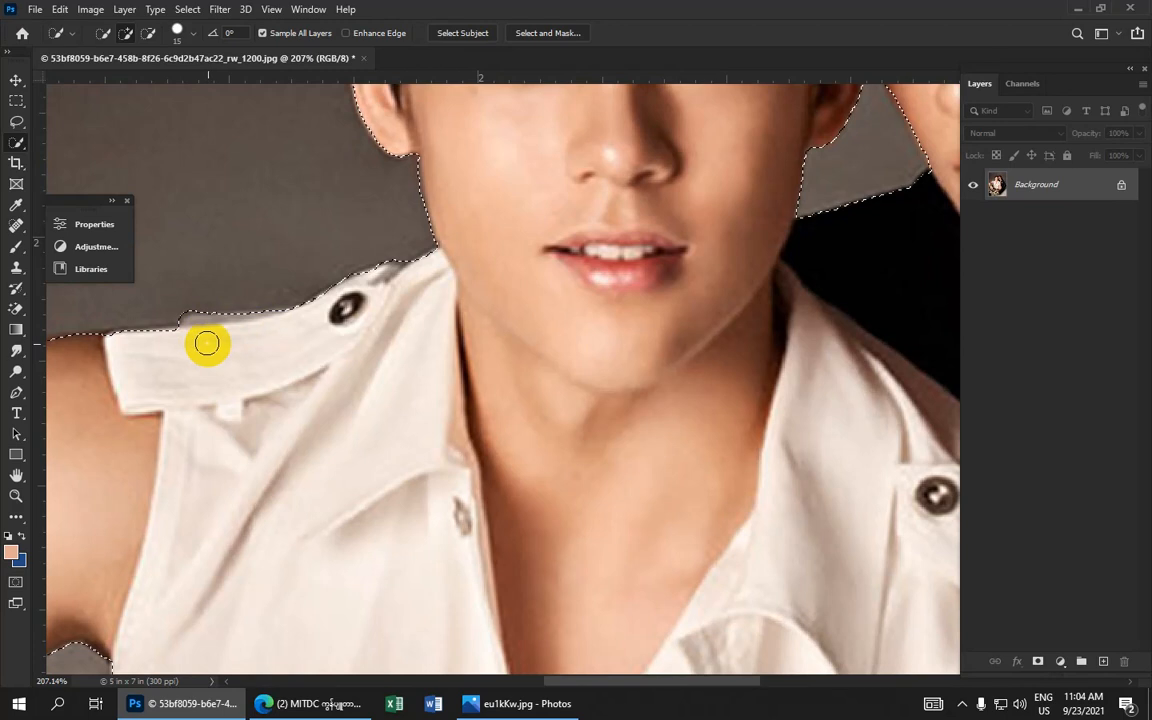
{"action": "mouse_move", "coordinate": [209, 345]}
{"action": "left_mouse_down"}
{"action": "mouse_move", "coordinate": [454, 252]}
{"action": "mouse_move", "coordinate": [570, 182]}
{"action": "left_mouse_up"}
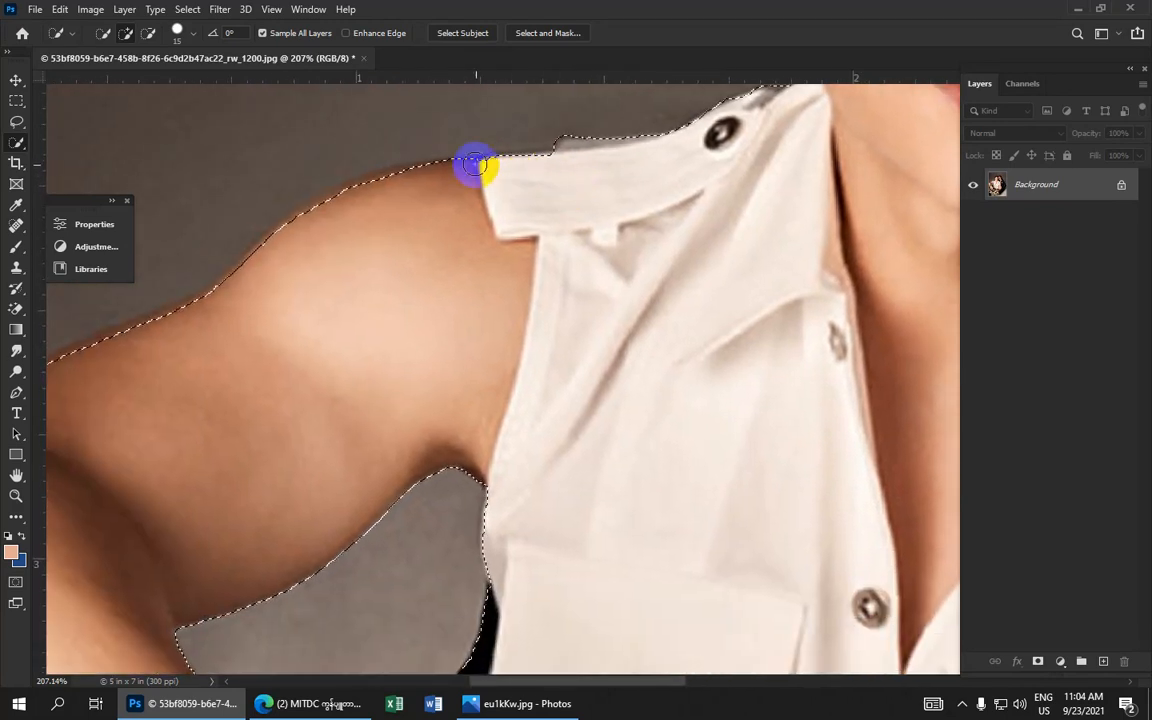
- Add the thin unselected strip of skin along the upper contour of the man's raised arm to the selection
{"action": "left_click", "coordinate": [423, 171]}
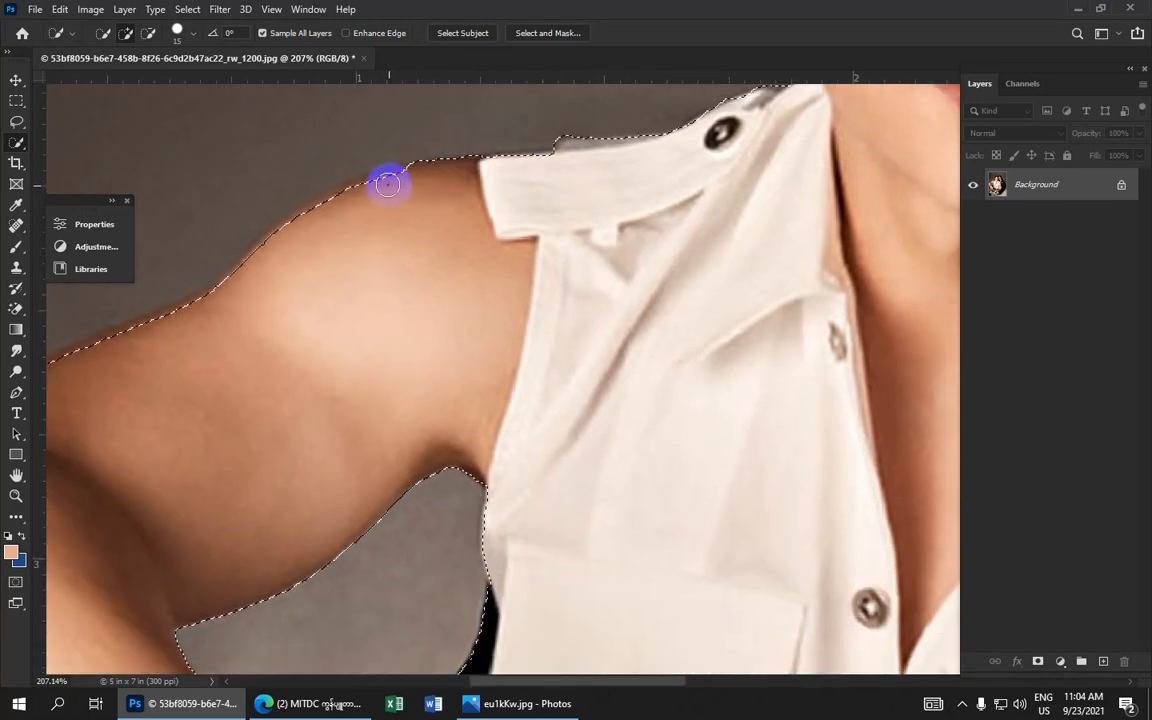
{"action": "left_click", "coordinate": [387, 185]}
{"action": "left_click", "coordinate": [399, 180]}
{"action": "left_click", "coordinate": [381, 183]}
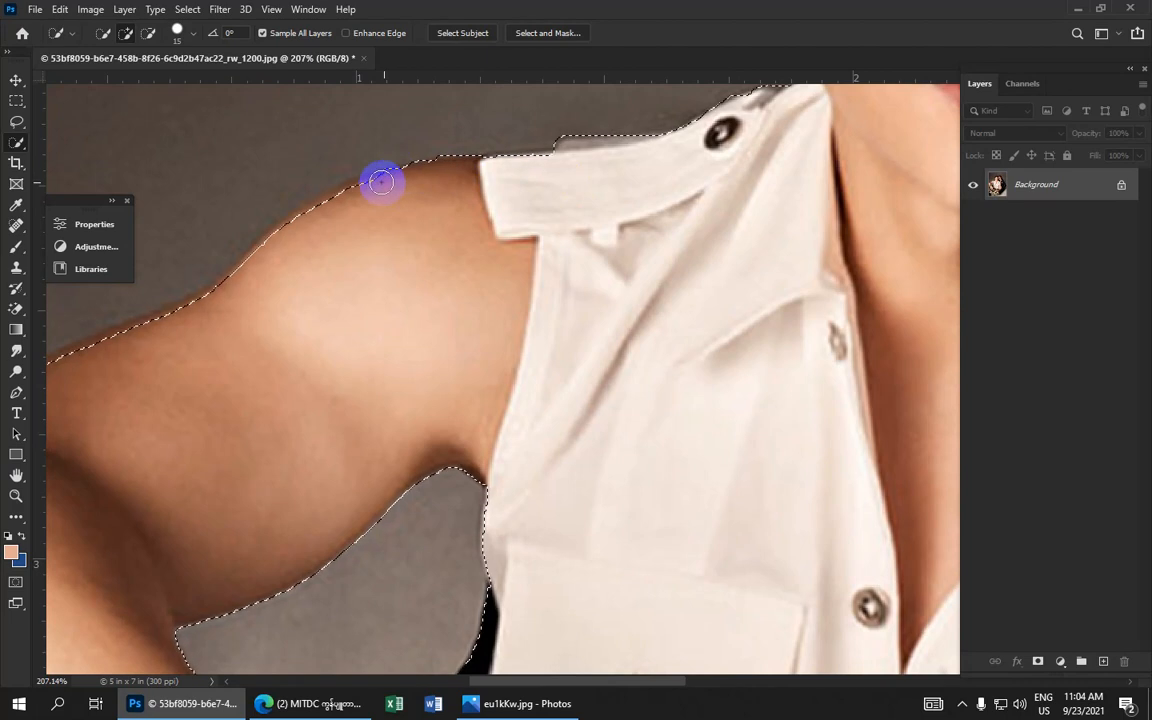
{"action": "left_click", "coordinate": [350, 195]}
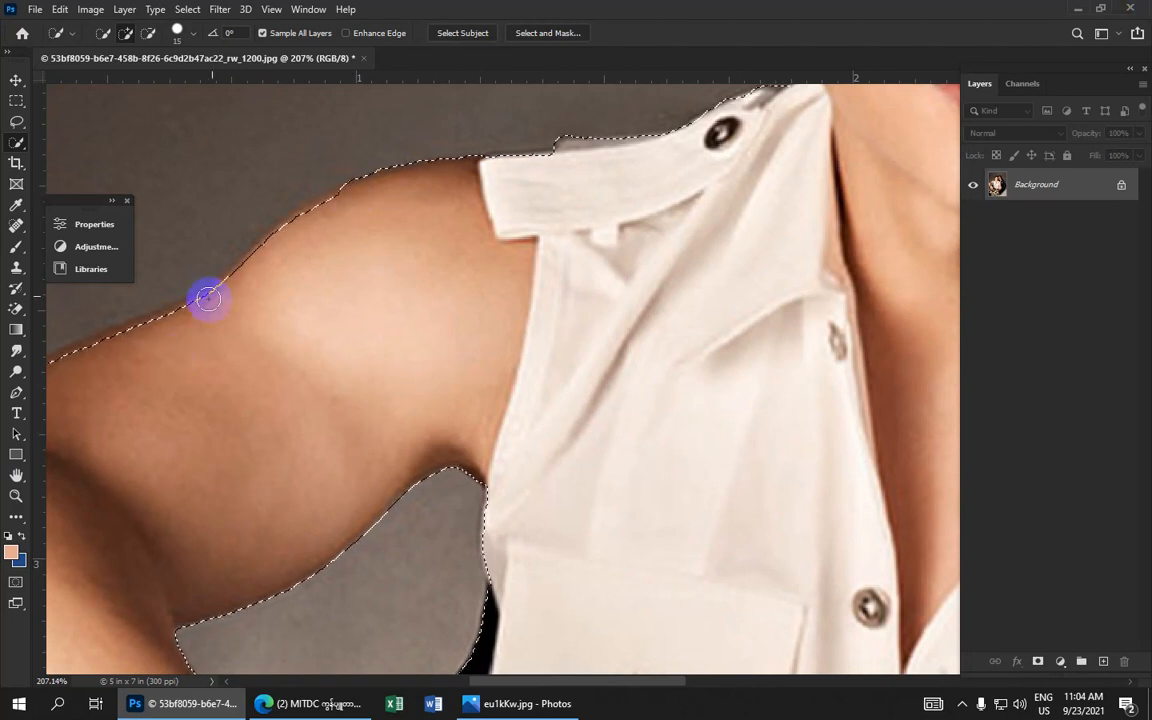
{"action": "left_click", "coordinate": [316, 221]}
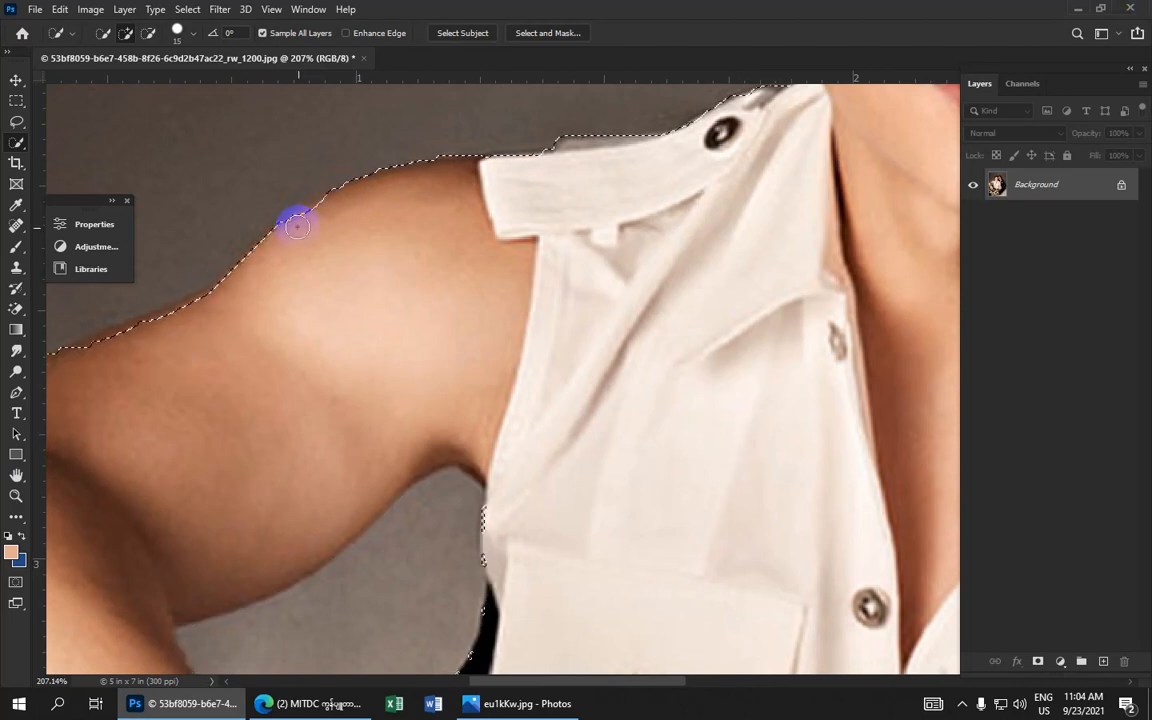
{"action": "left_click", "coordinate": [303, 216]}
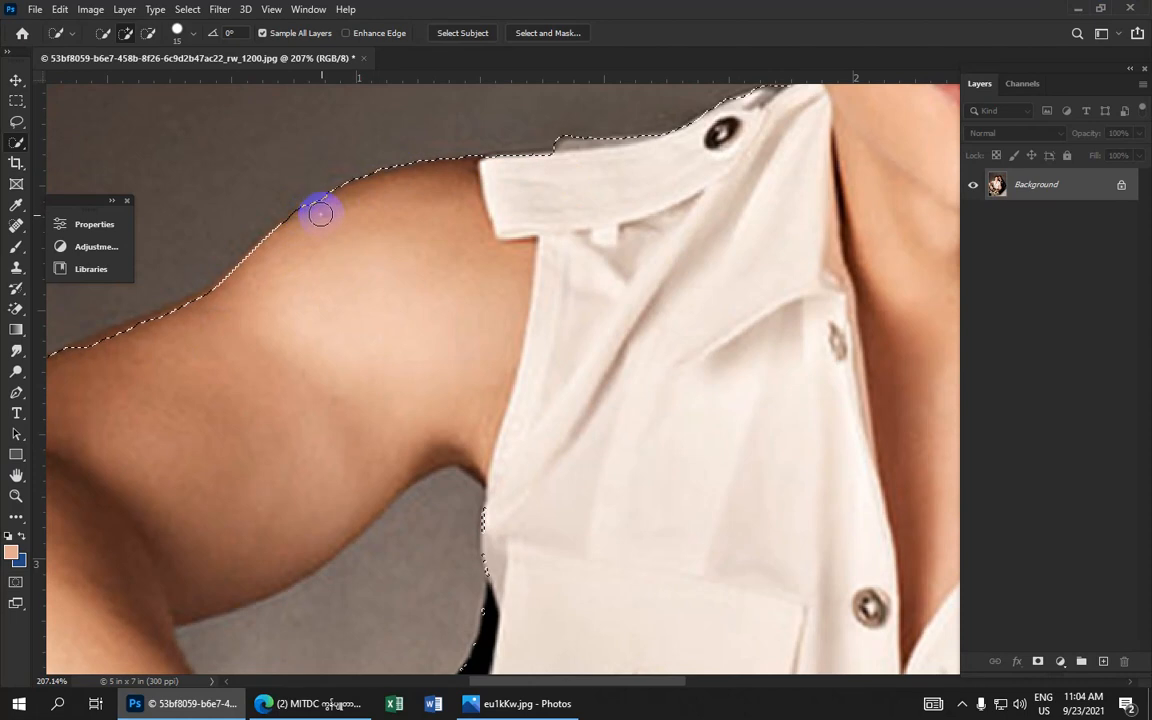
{"action": "left_click", "coordinate": [318, 206]}
{"action": "mouse_move", "coordinate": [296, 283]}
{"action": "left_mouse_down"}
{"action": "mouse_move", "coordinate": [466, 184]}
{"action": "mouse_move", "coordinate": [478, 121]}
{"action": "mouse_move", "coordinate": [382, 190]}
{"action": "mouse_move", "coordinate": [106, 325]}
{"action": "mouse_move", "coordinate": [125, 320]}
{"action": "mouse_move", "coordinate": [122, 337]}
{"action": "mouse_move", "coordinate": [385, 273]}
{"action": "mouse_move", "coordinate": [468, 224]}
{"action": "left_mouse_up"}
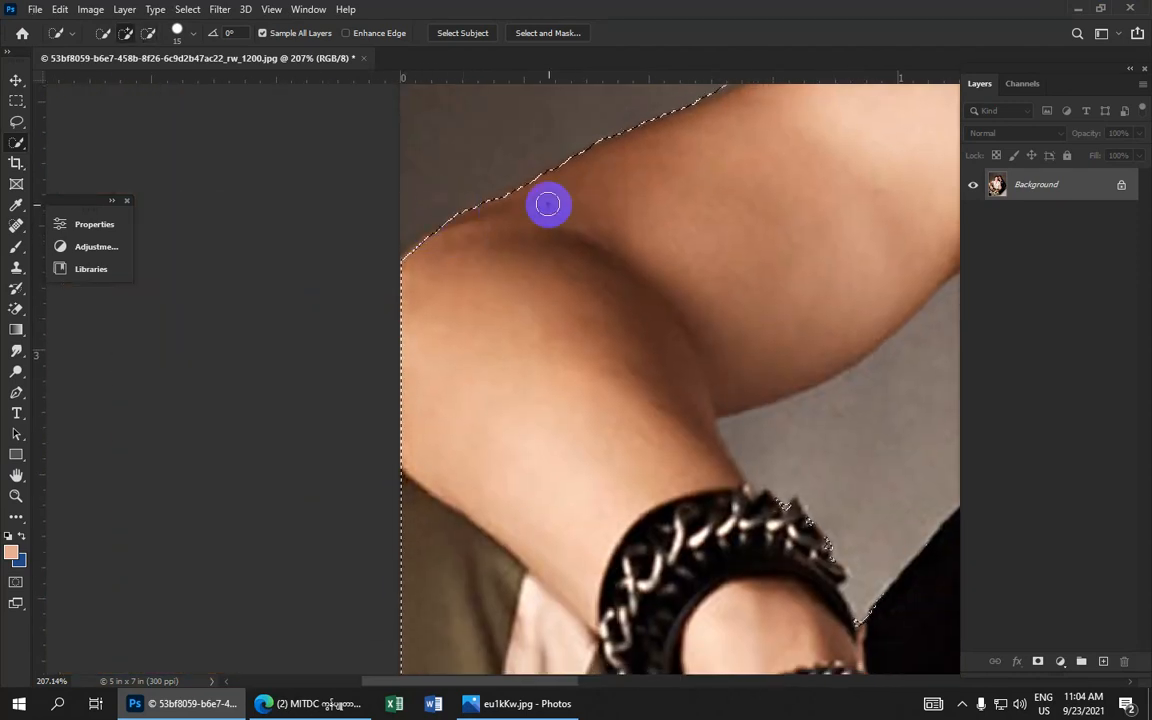
- Add the shirt side and the dark sleeve bordering the gap under the man's arm to the selection
{"action": "scroll", "coordinate": [545, 203], "scroll_direction": "down", "scroll_amount": 3}
{"action": "scroll", "coordinate": [638, 232], "scroll_direction": "down", "scroll_amount": 2}
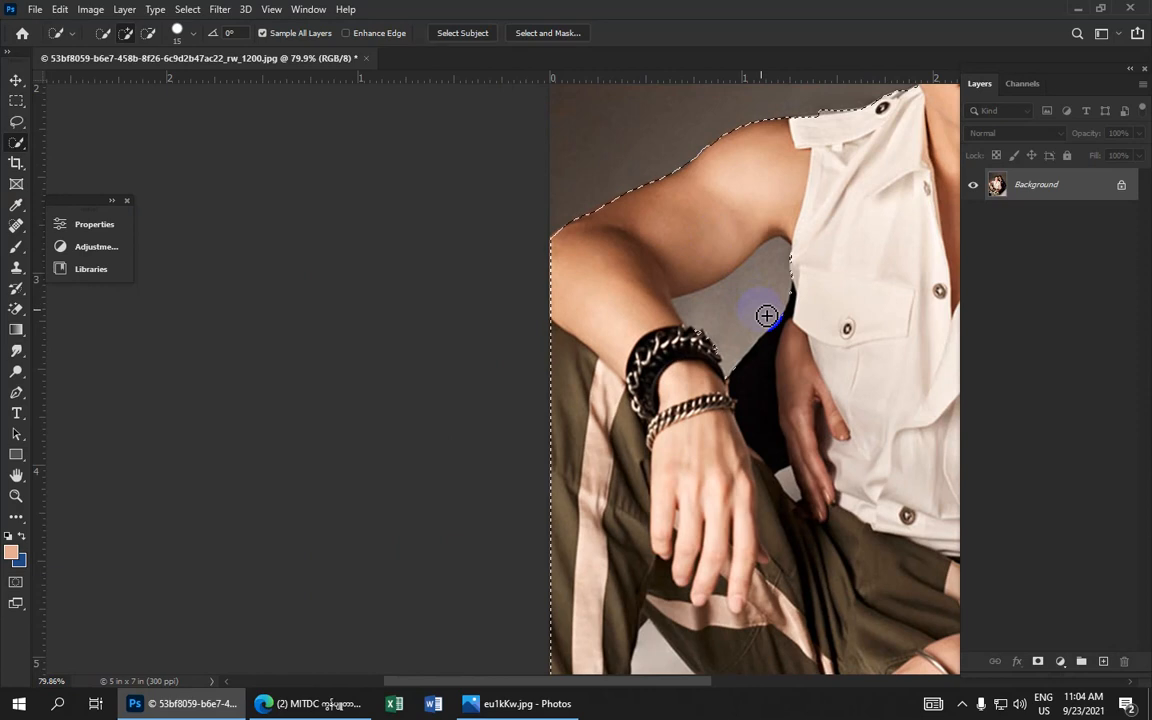
{"action": "left_click", "coordinate": [812, 268]}
{"action": "mouse_move", "coordinate": [800, 266]}
{"action": "left_mouse_down"}
{"action": "mouse_move", "coordinate": [767, 341]}
{"action": "mouse_move", "coordinate": [717, 367]}
{"action": "mouse_move", "coordinate": [690, 352]}
{"action": "left_mouse_up"}
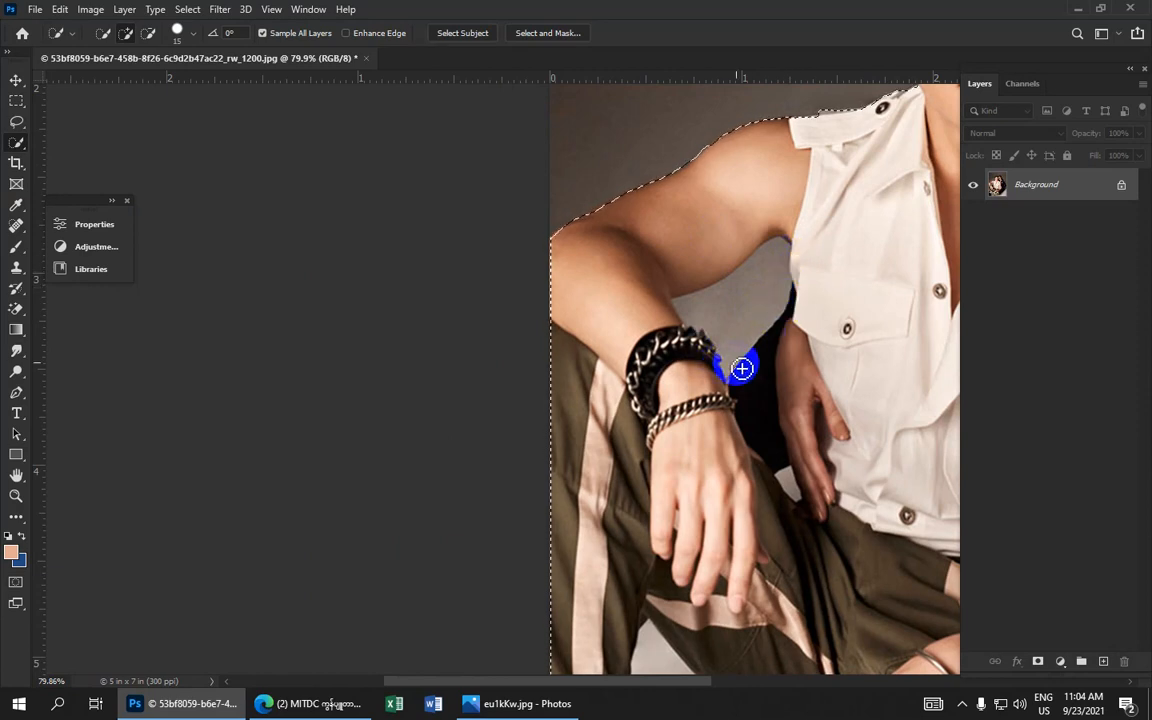
{"action": "left_click_drag", "start_coordinate": [771, 370], "coordinate": [598, 432]}
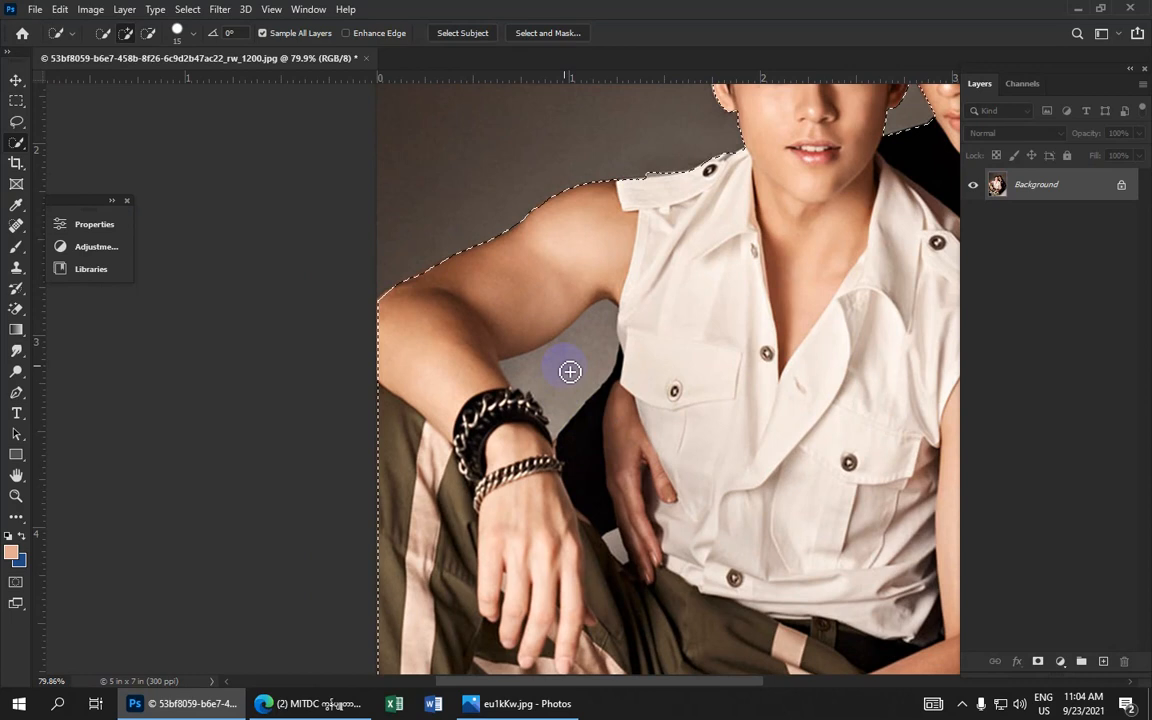
- Subtract the grey background gap between the man's bent arm and torso from the selection with brush size 25
{"action": "scroll", "coordinate": [569, 371], "scroll_direction": "up", "scroll_amount": 1}
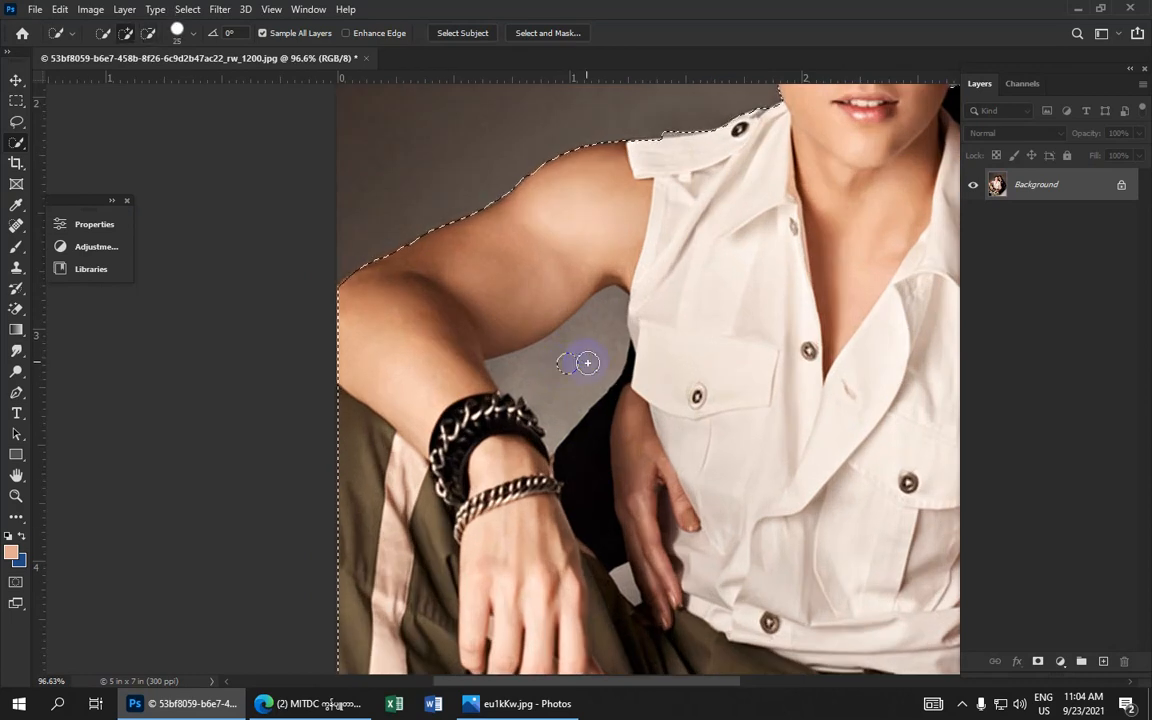
{"action": "key", "text": "alt"}
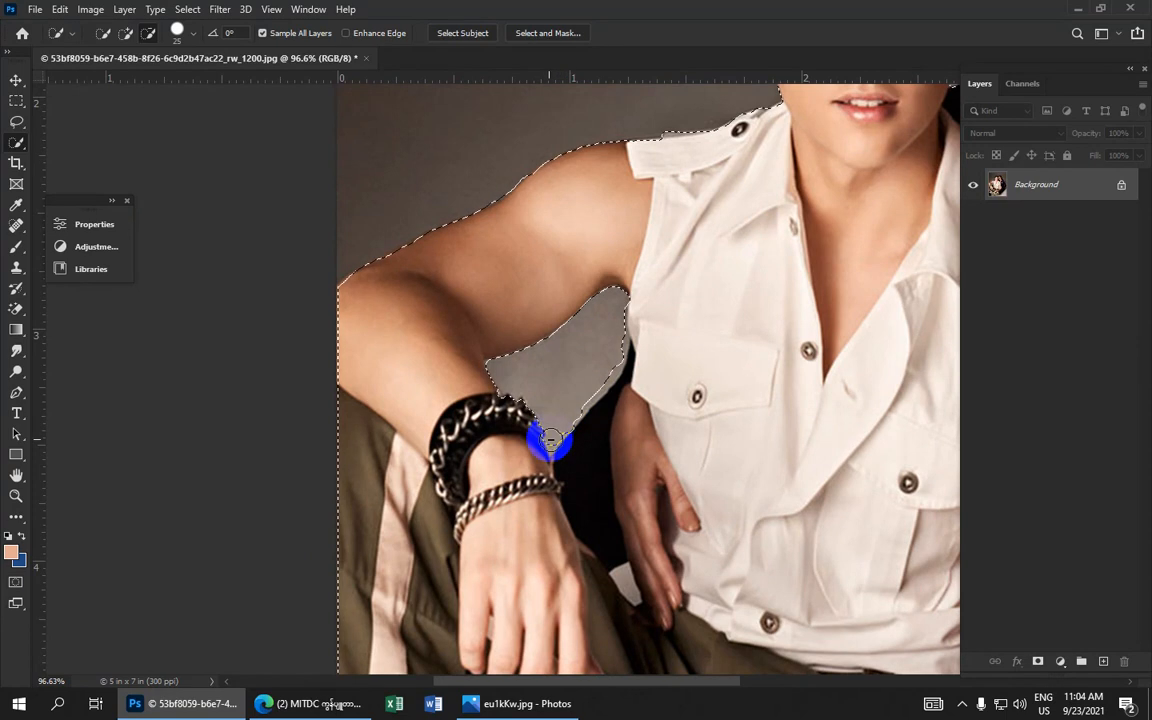
{"action": "left_click_drag", "start_coordinate": [548, 441], "coordinate": [613, 364]}
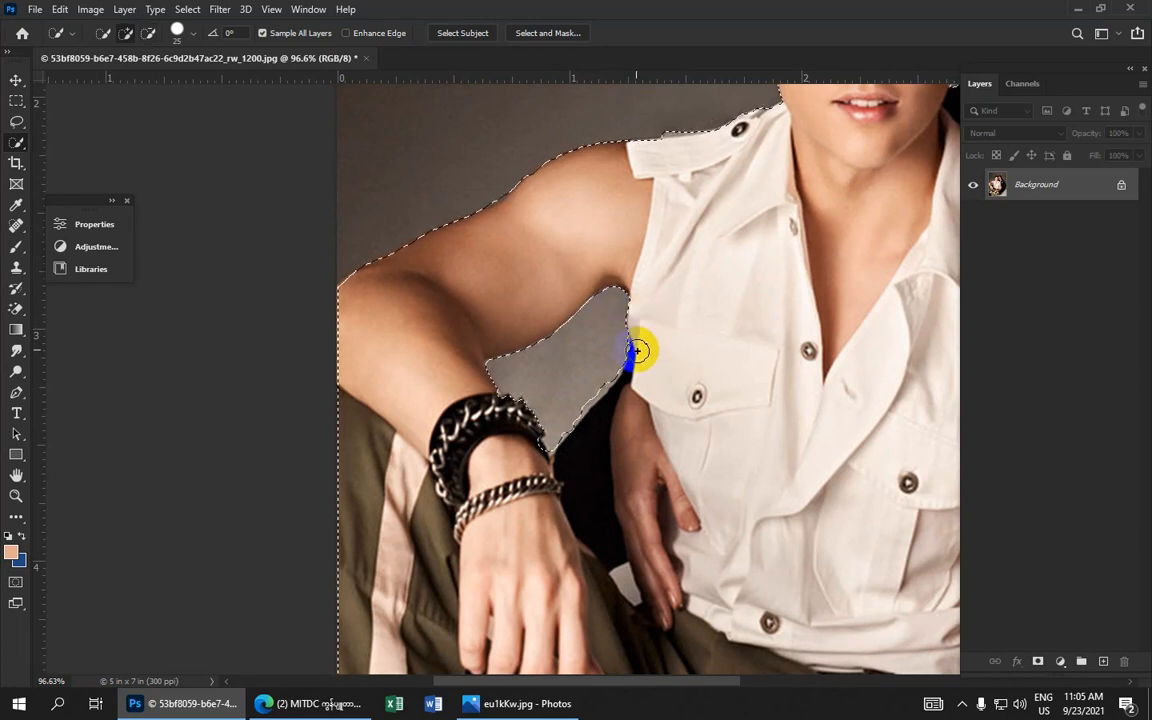
{"action": "left_click", "coordinate": [598, 380], "text": "alt"}
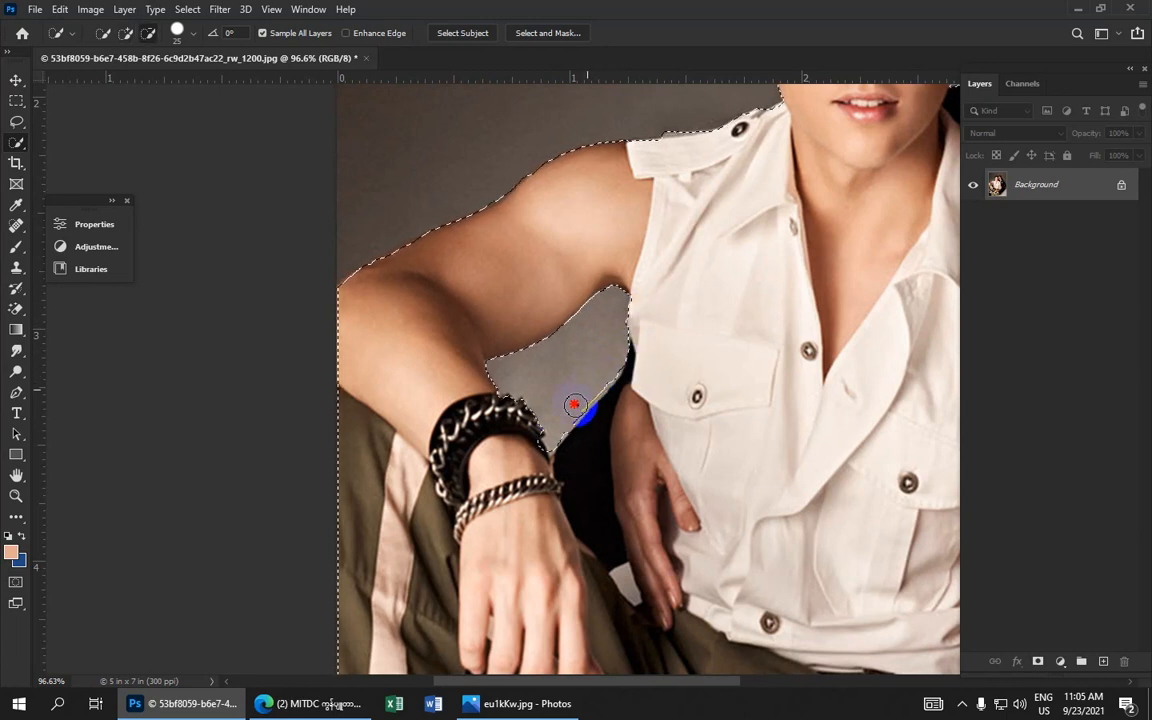
{"action": "mouse_move", "coordinate": [560, 423]}
{"action": "left_mouse_down"}
{"action": "mouse_move", "coordinate": [597, 387]}
{"action": "mouse_move", "coordinate": [563, 424]}
{"action": "left_mouse_up"}
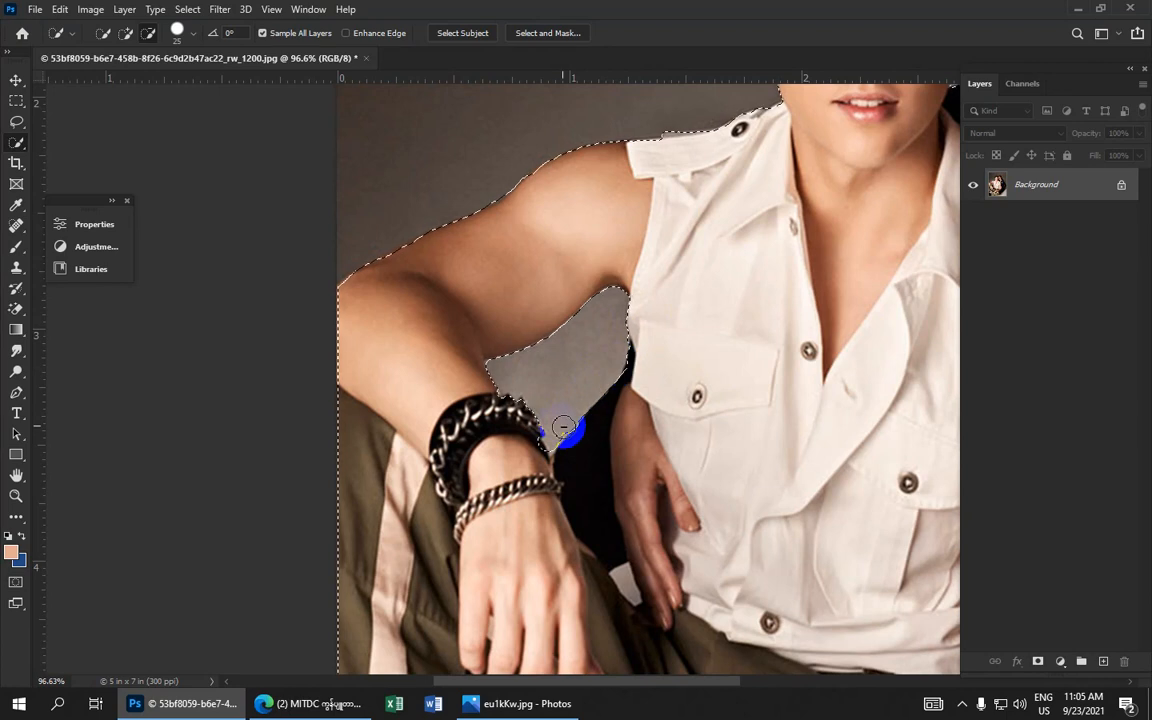
- Refine the narrow tip of the underarm gap between the bracelets and the dark sleeve with brush size 15
{"action": "left_click", "coordinate": [535, 443], "text": "alt"}
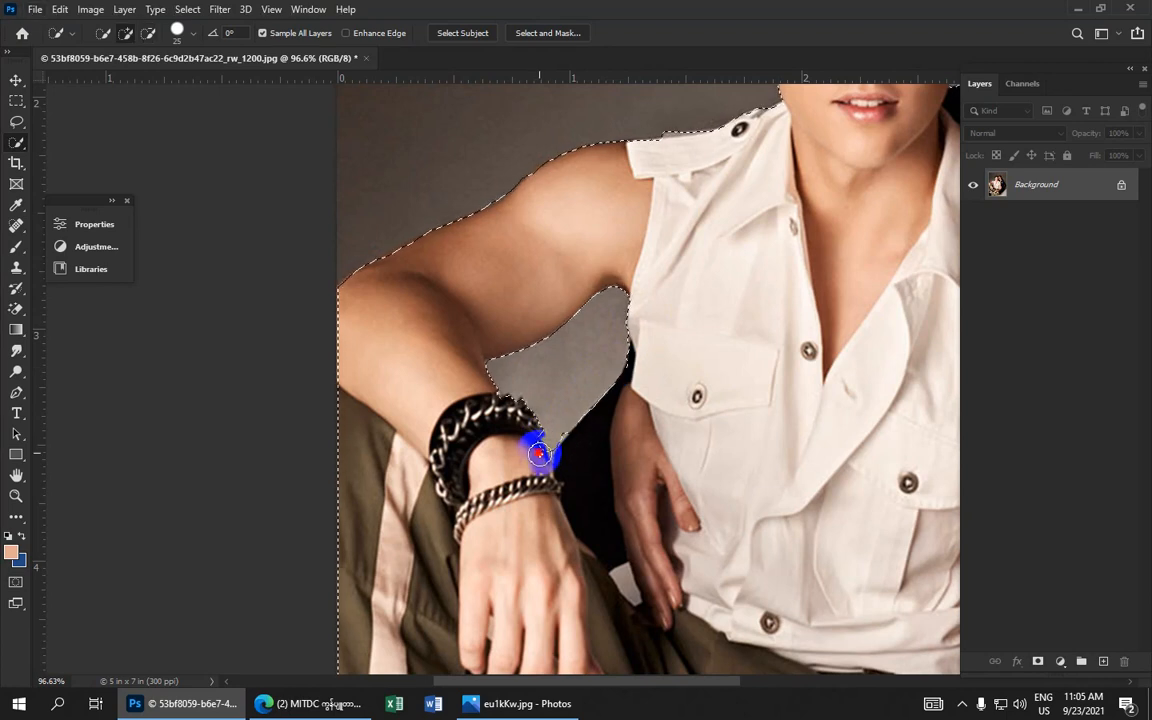
{"action": "scroll", "coordinate": [538, 453], "scroll_direction": "up", "scroll_amount": 3}
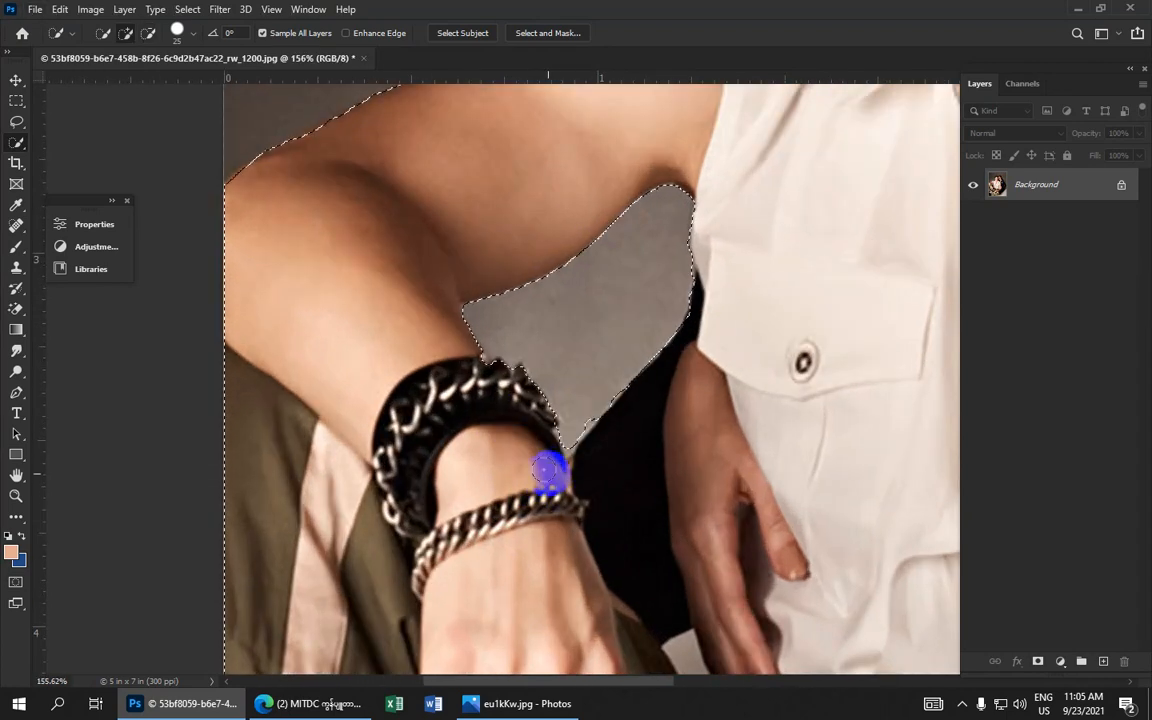
{"action": "mouse_move", "coordinate": [549, 469]}
{"action": "left_mouse_down"}
{"action": "mouse_move", "coordinate": [598, 392]}
{"action": "mouse_move", "coordinate": [621, 387]}
{"action": "left_mouse_up"}
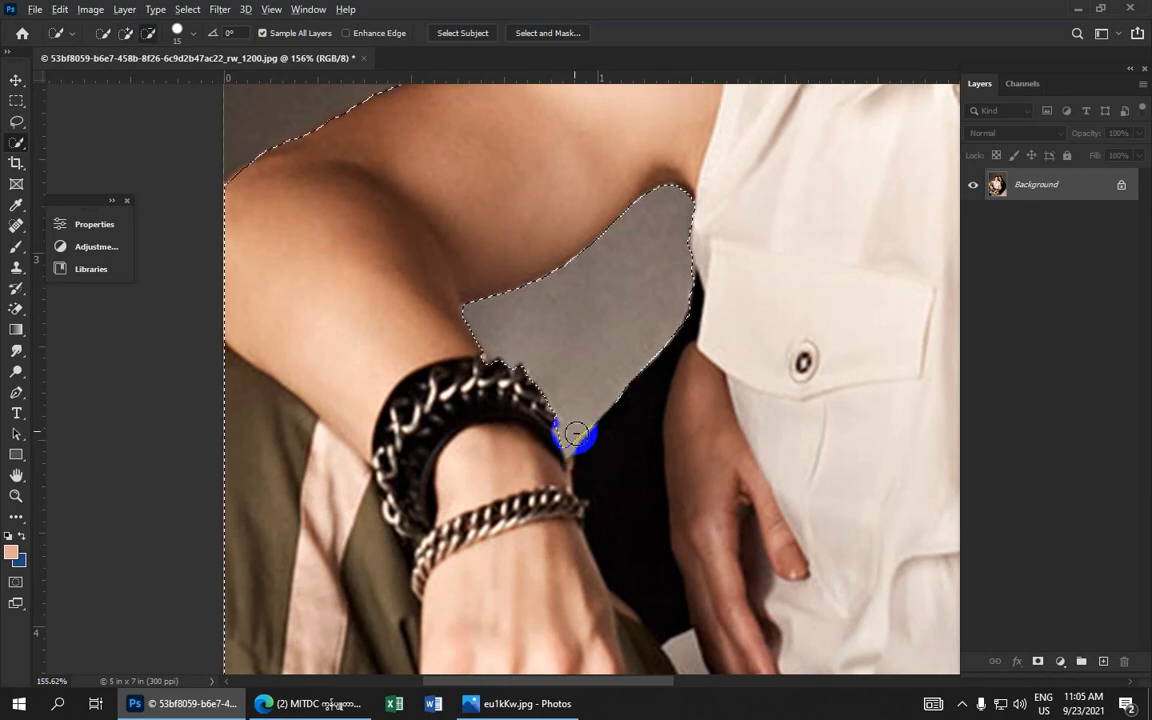
- Examine the selection outline around the underarm gap, the shoulders, the heads and the whole couple for remaining errors
{"action": "scroll", "coordinate": [567, 485], "scroll_direction": "down", "scroll_amount": 2}
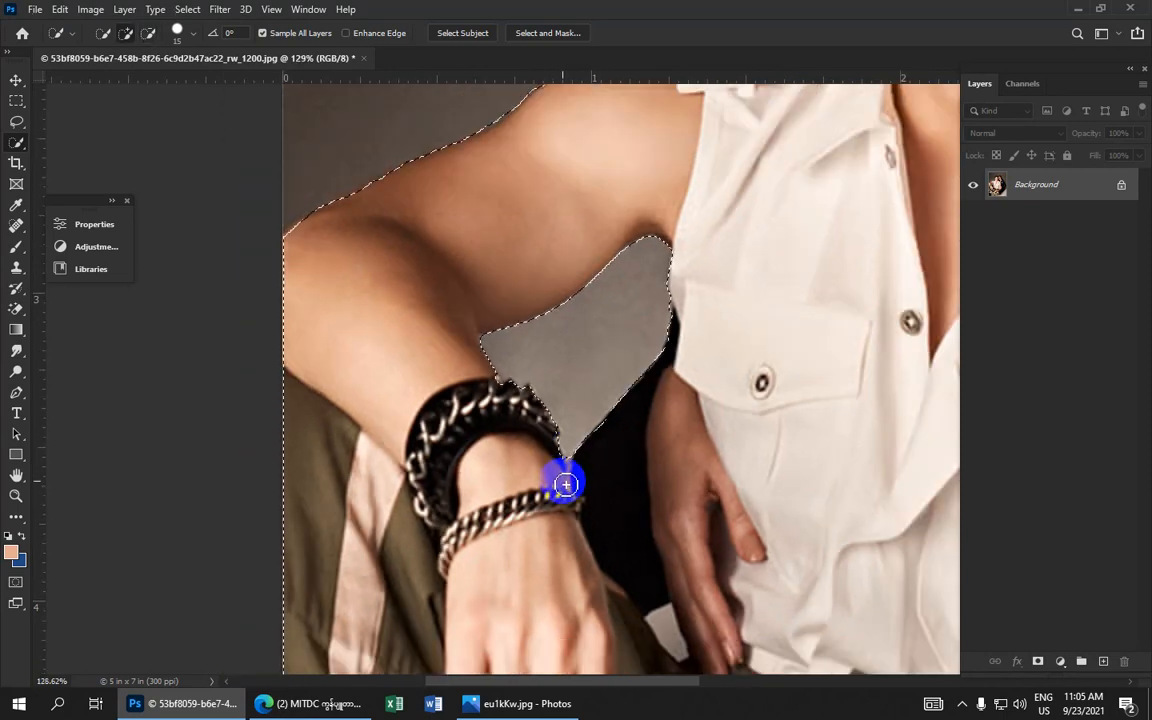
{"action": "scroll", "coordinate": [566, 484], "scroll_direction": "up", "scroll_amount": 3}
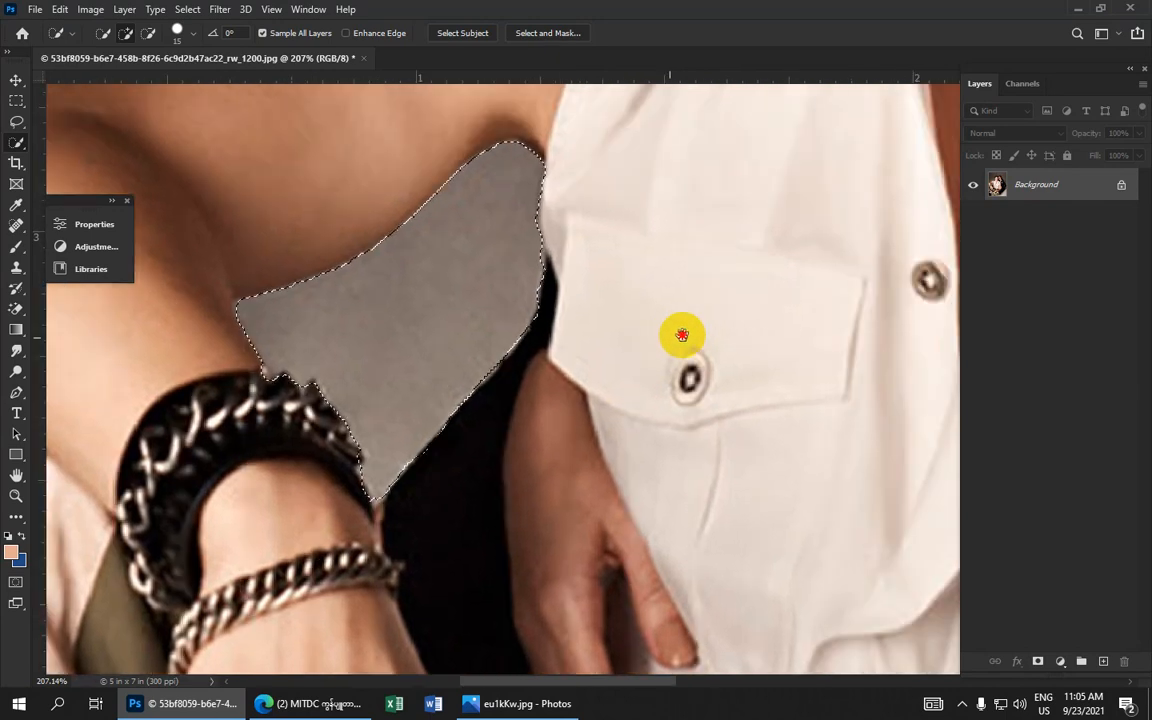
{"action": "left_click_drag", "start_coordinate": [682, 335], "coordinate": [492, 392]}
{"action": "left_click_drag", "start_coordinate": [609, 332], "coordinate": [300, 455]}
{"action": "left_click_drag", "start_coordinate": [739, 298], "coordinate": [362, 457]}
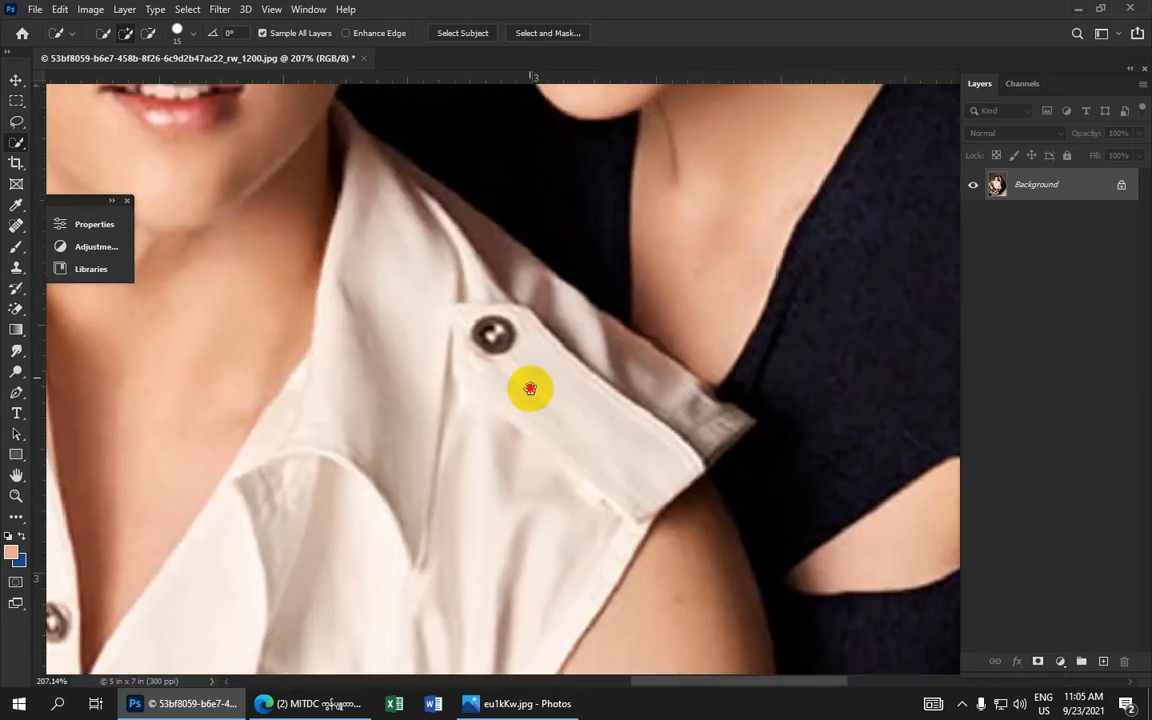
{"action": "left_click_drag", "start_coordinate": [530, 388], "coordinate": [561, 532]}
{"action": "left_click_drag", "start_coordinate": [520, 351], "coordinate": [640, 527]}
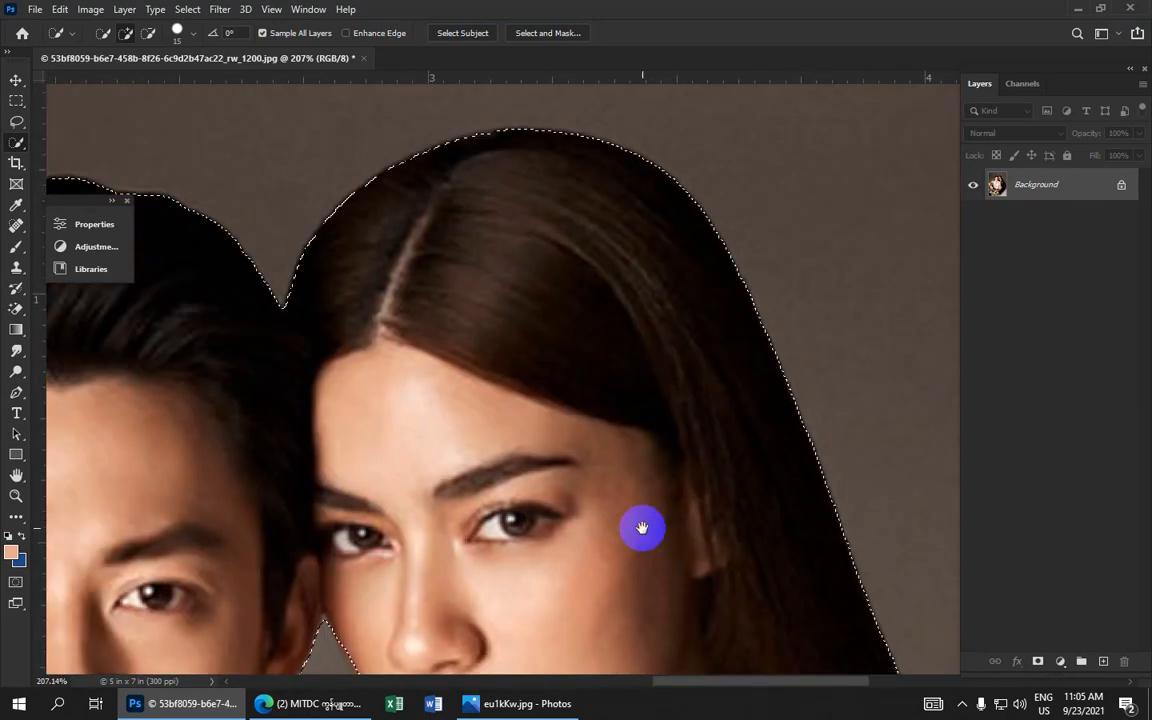
{"action": "scroll", "coordinate": [595, 394], "scroll_direction": "down", "scroll_amount": 10}
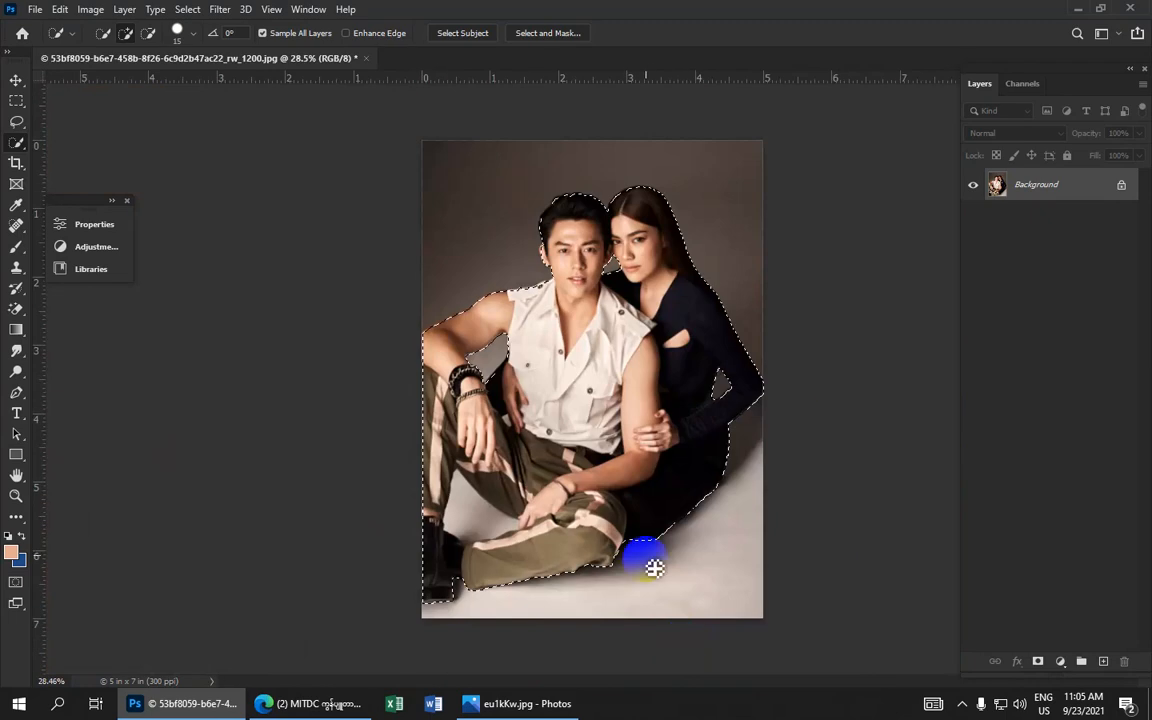
- Enlarge the brush to 80 and subtract the floor area enclosed between the man's legs from the selection
{"action": "scroll", "coordinate": [476, 532], "scroll_direction": "up", "scroll_amount": 2}
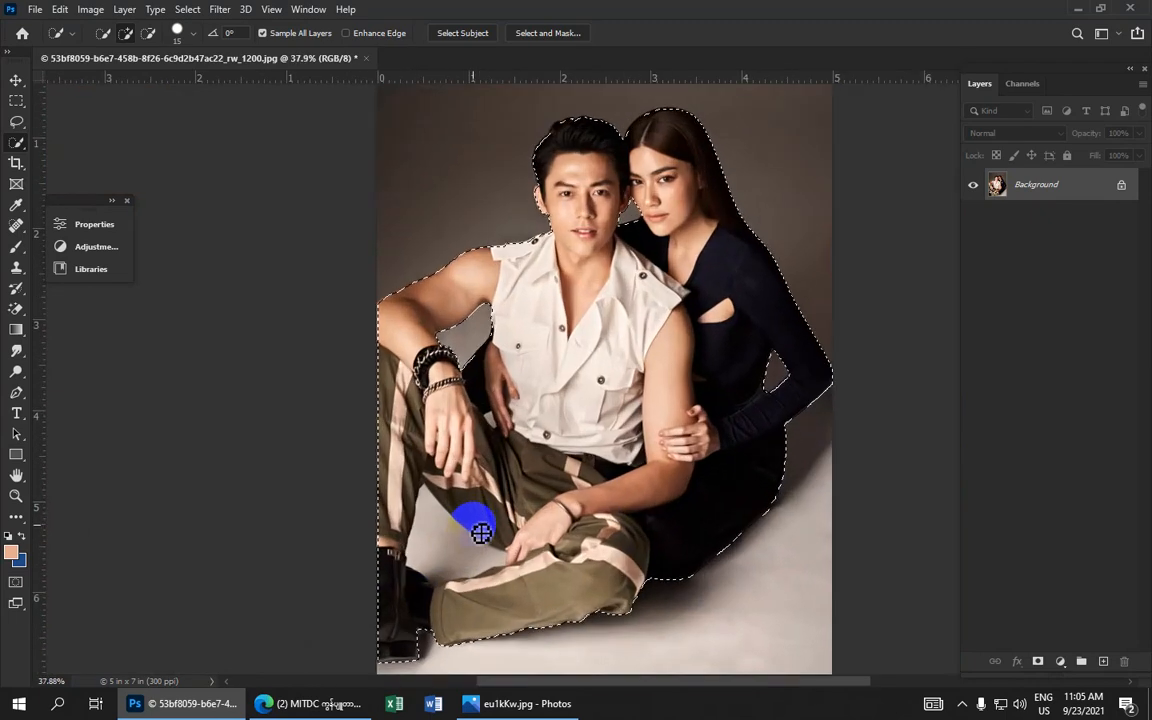
{"action": "key", "text": "bracketright"}
{"action": "key", "text": "bracketright"}
{"action": "key", "text": "bracketright"}
{"action": "key", "text": "bracketright"}
{"action": "key", "text": "bracketright"}
{"action": "key", "text": "bracketright"}
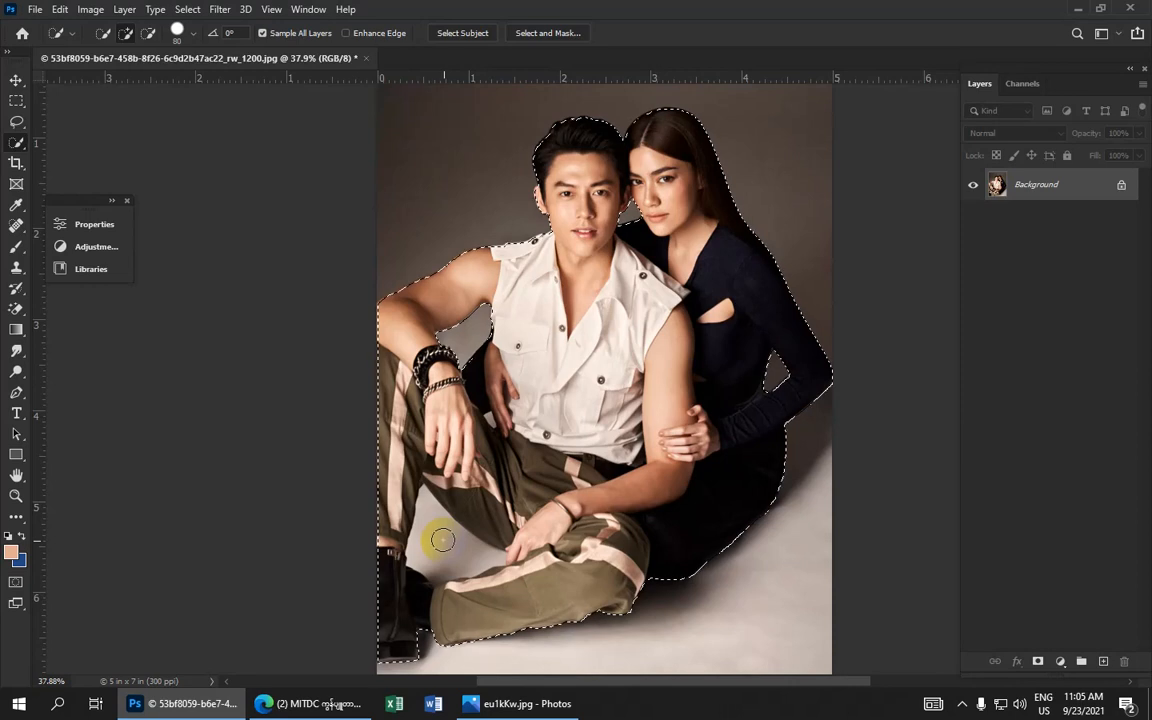
{"action": "key", "text": "alt"}
{"action": "left_click", "coordinate": [435, 545], "text": "alt"}
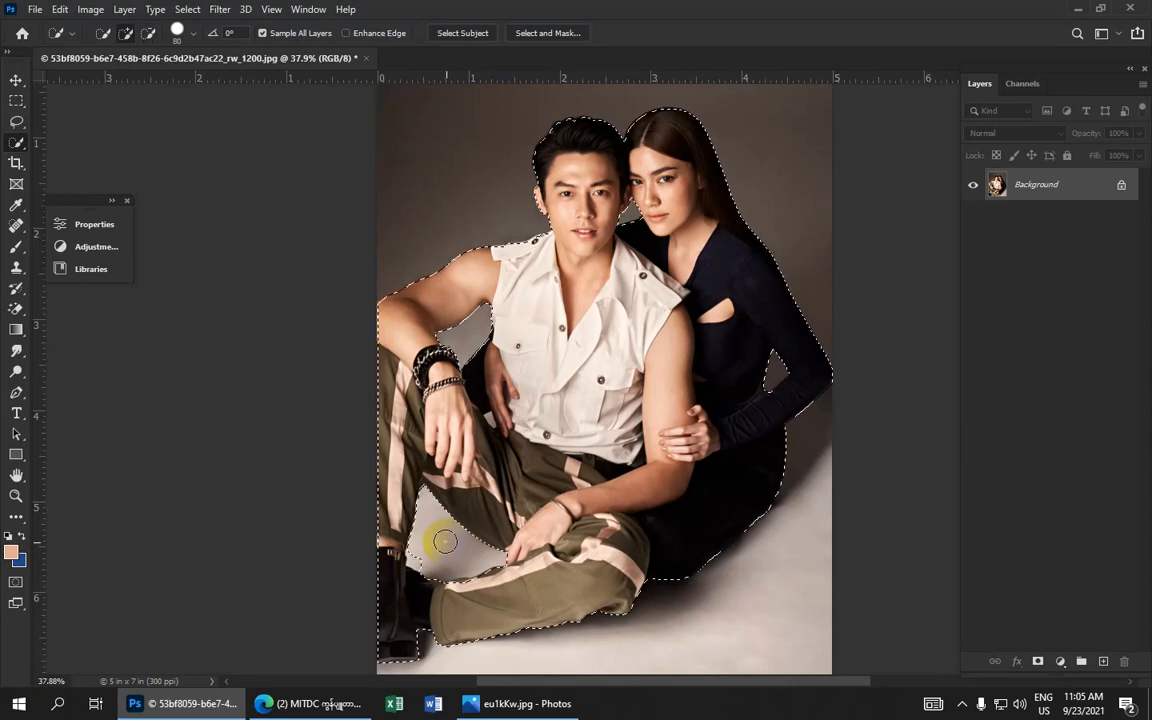
{"action": "key", "text": "alt"}
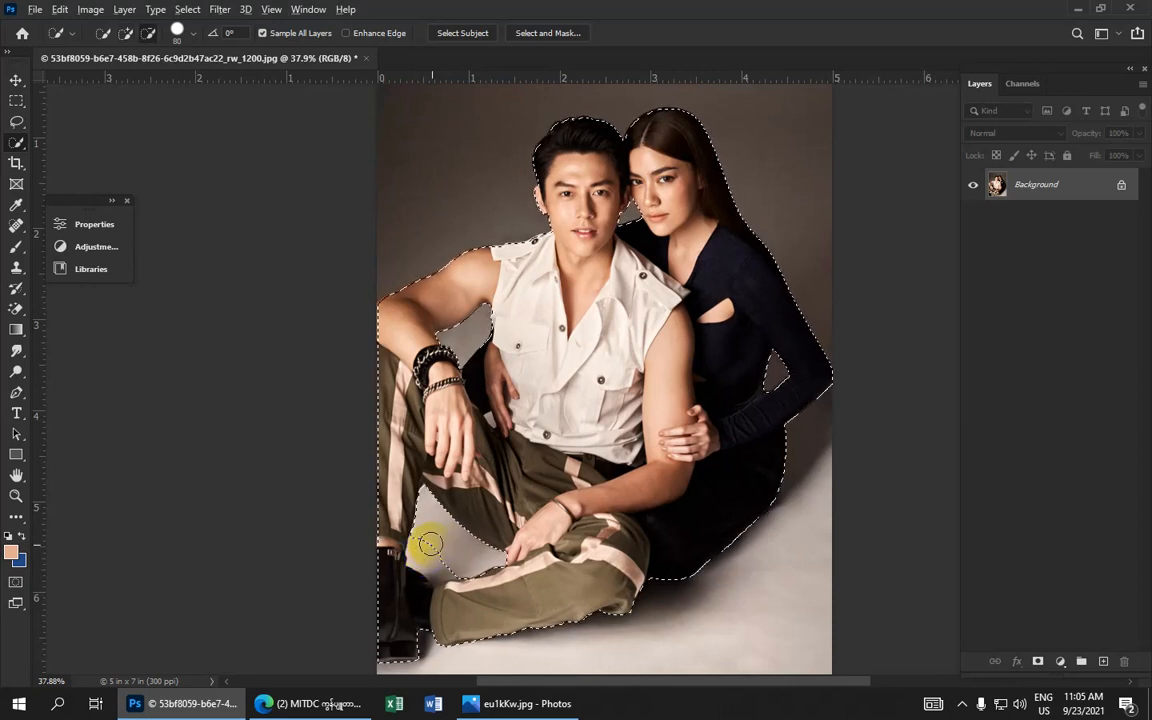
{"action": "left_click", "coordinate": [422, 556], "text": "alt"}
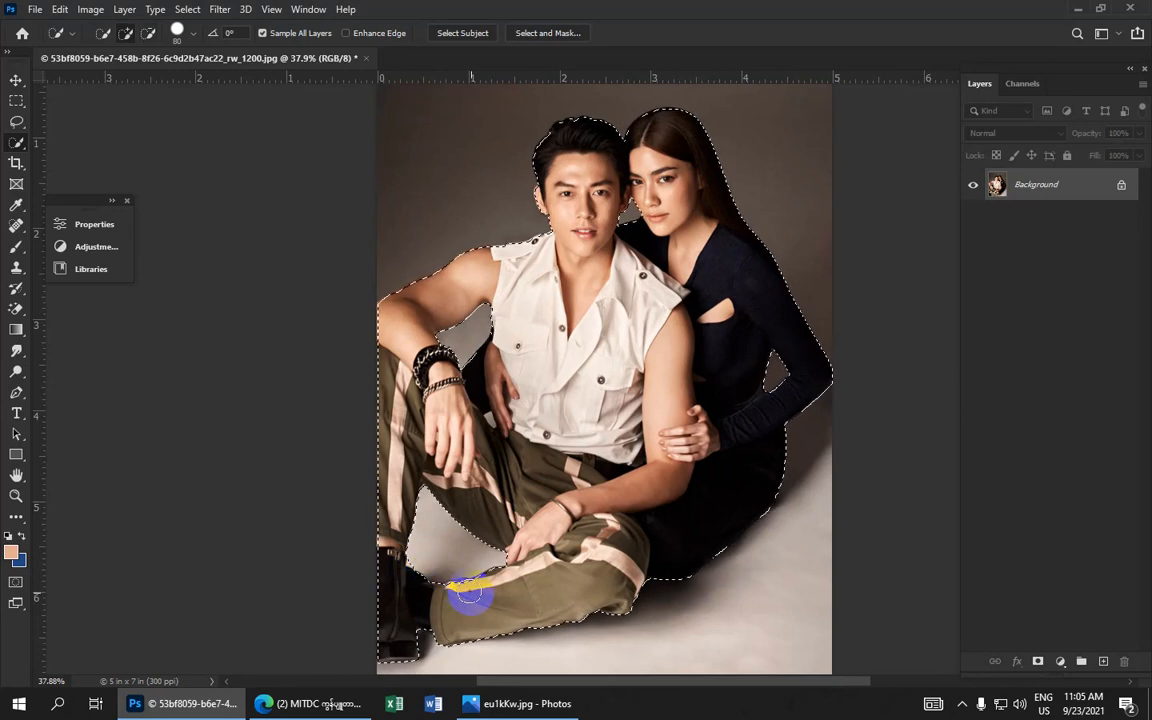
- Shrink the brush to 15 and subtract the tiny background gap between the man's trousers and the hand at his waist from the selection
{"action": "scroll", "coordinate": [463, 599], "scroll_direction": "up", "scroll_amount": 2, "text": "alt"}
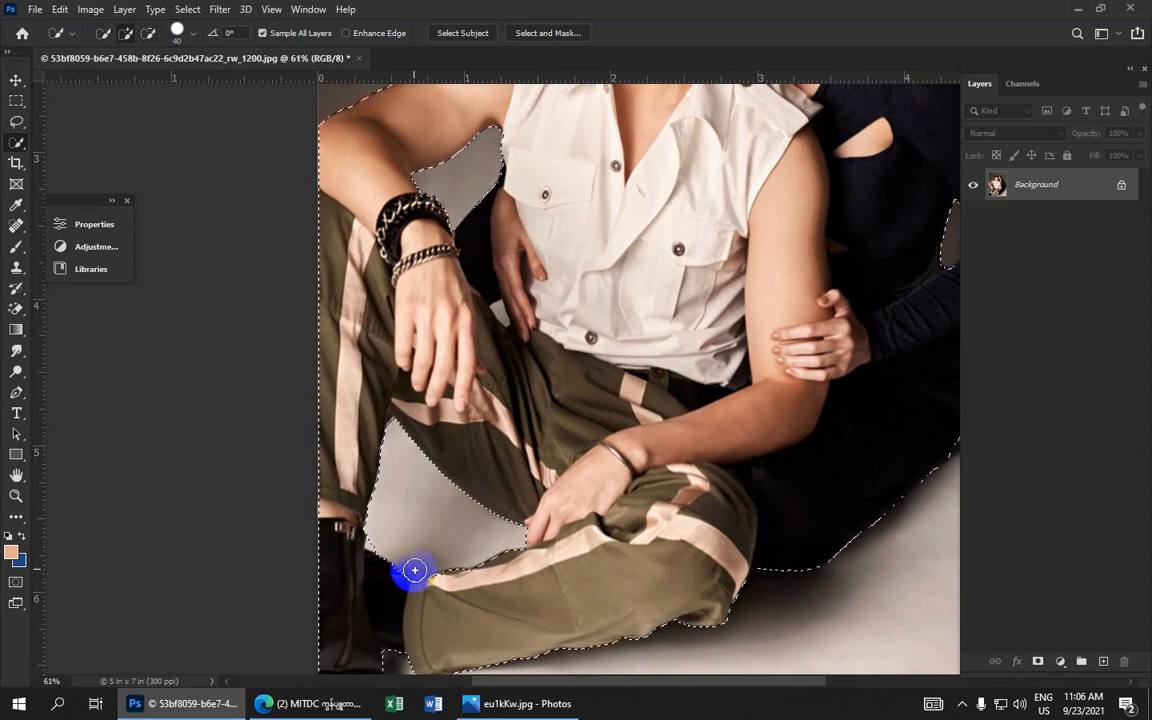
{"action": "scroll", "coordinate": [527, 527], "scroll_direction": "down", "scroll_amount": 2}
{"action": "scroll", "coordinate": [525, 433], "scroll_direction": "up", "scroll_amount": 3}
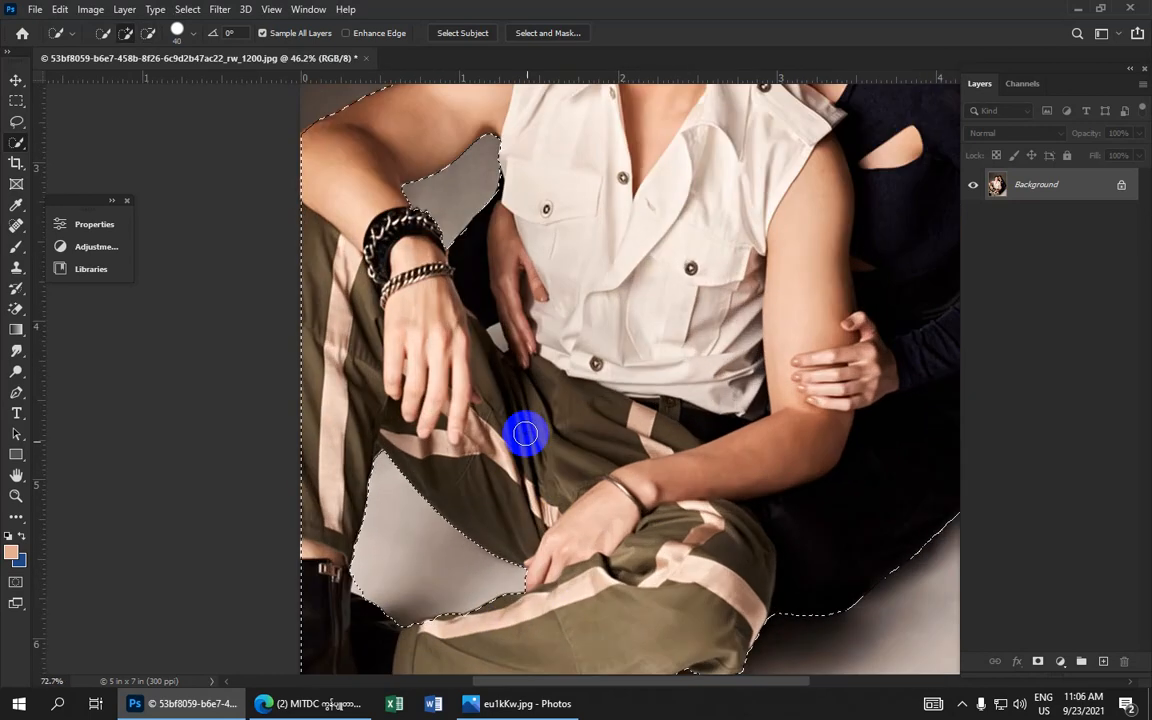
{"action": "scroll", "coordinate": [518, 380], "scroll_direction": "up", "scroll_amount": 2}
{"action": "key", "text": "bracketleft"}
{"action": "key", "text": "bracketleft"}
{"action": "key", "text": "bracketleft"}
{"action": "key", "text": "bracketleft"}
{"action": "key", "text": "bracketleft"}
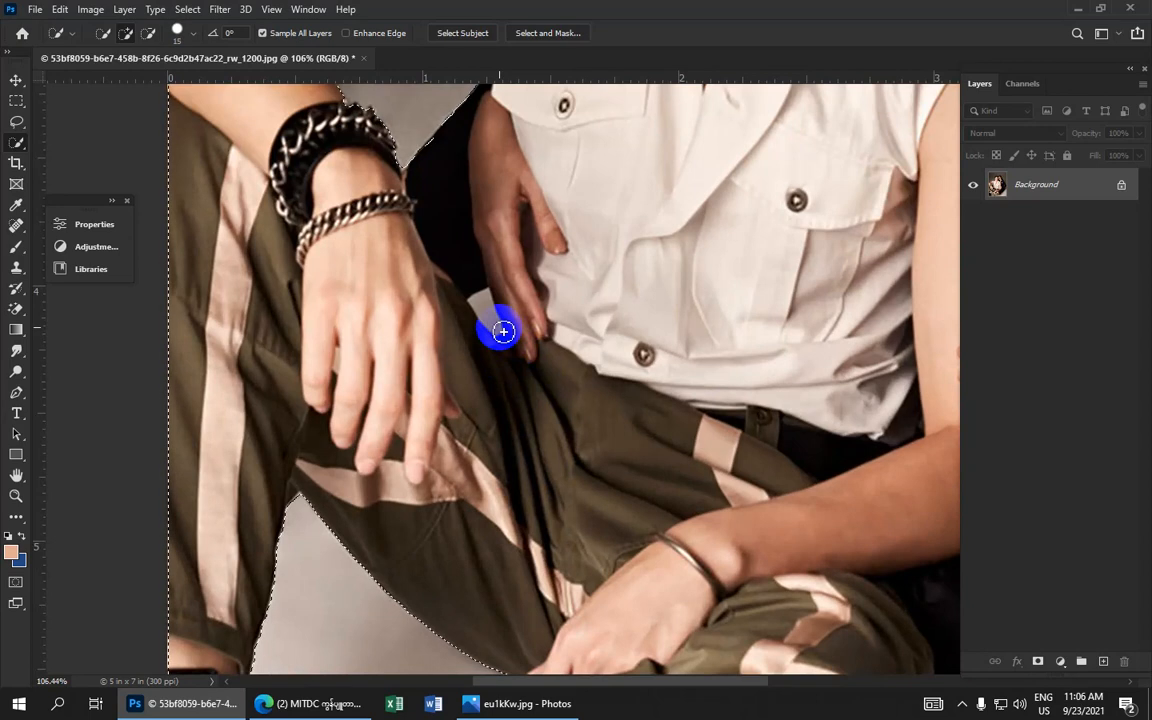
{"action": "key", "text": "alt"}
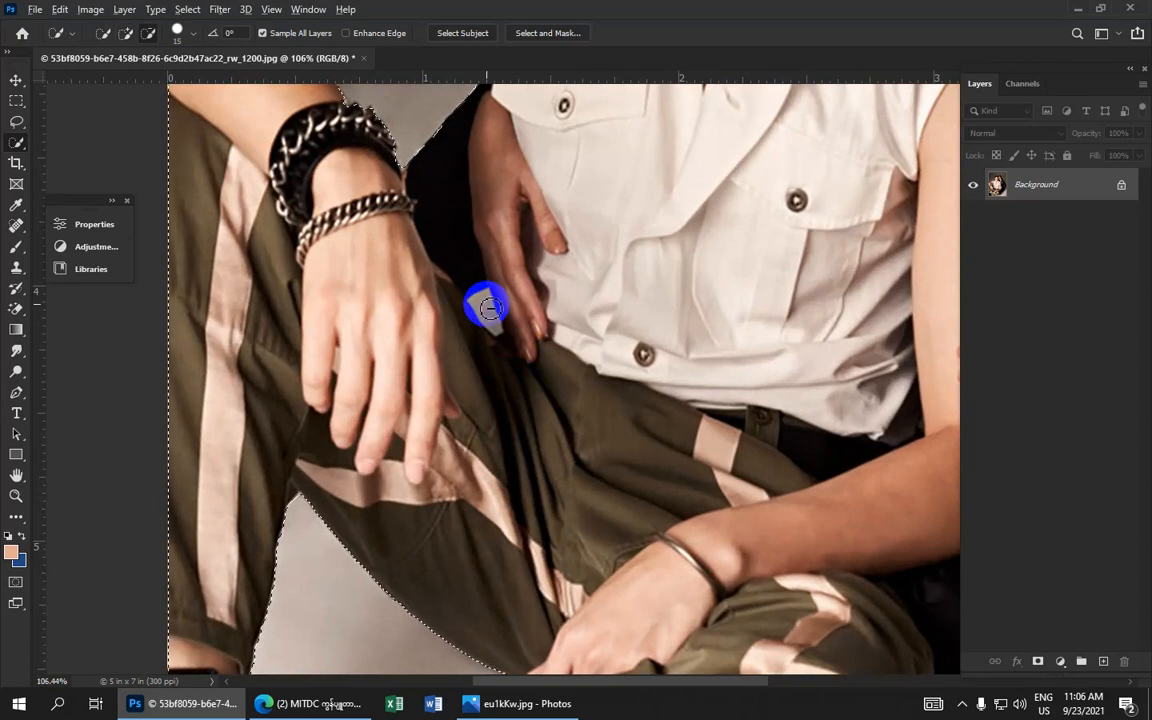
{"action": "left_click", "coordinate": [490, 308], "text": "alt"}
{"action": "scroll", "coordinate": [490, 320], "scroll_direction": "down", "scroll_amount": 1}
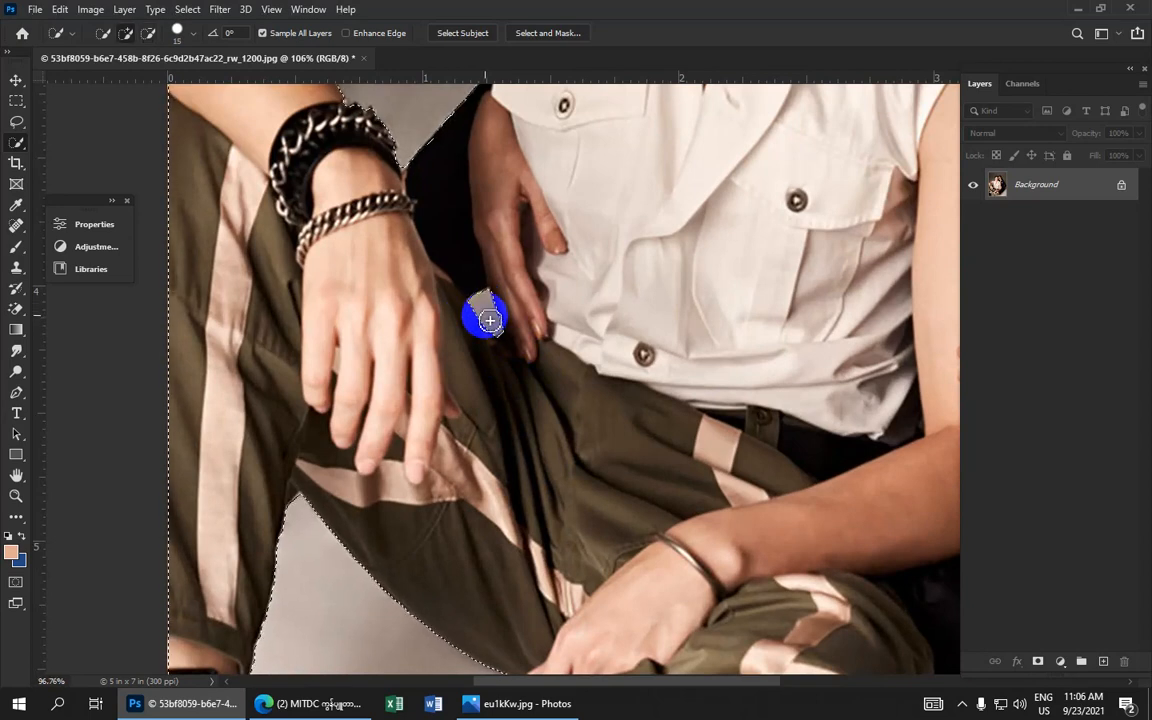
- Check the outline around the couple and feather the selection with a radius of 3 pixels
{"action": "scroll", "coordinate": [490, 320], "scroll_direction": "down", "scroll_amount": 10}
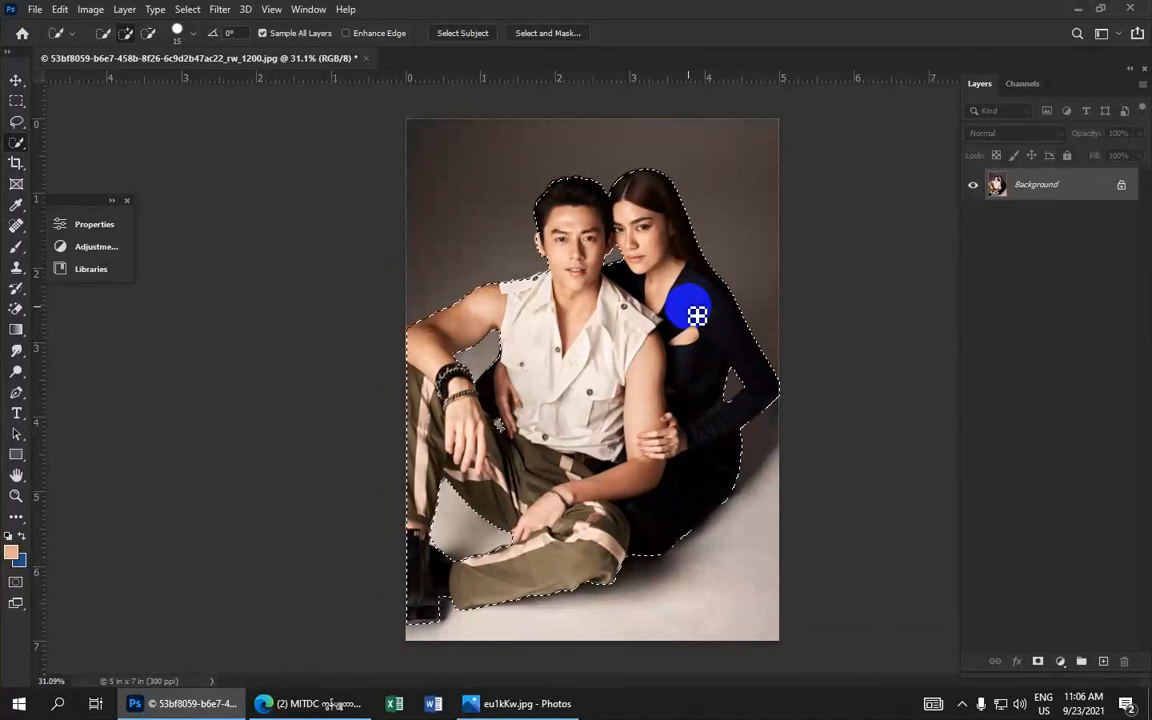
{"action": "scroll", "coordinate": [540, 237], "scroll_direction": "up", "scroll_amount": 7}
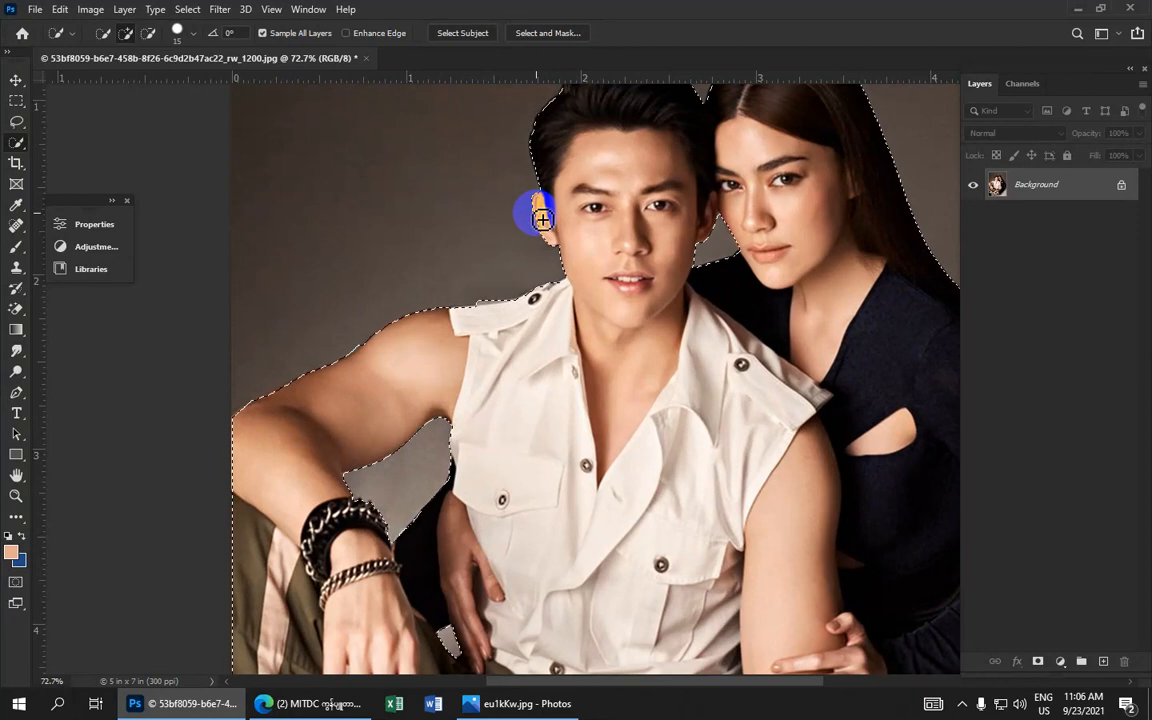
{"action": "scroll", "coordinate": [547, 232], "scroll_direction": "down", "scroll_amount": 5}
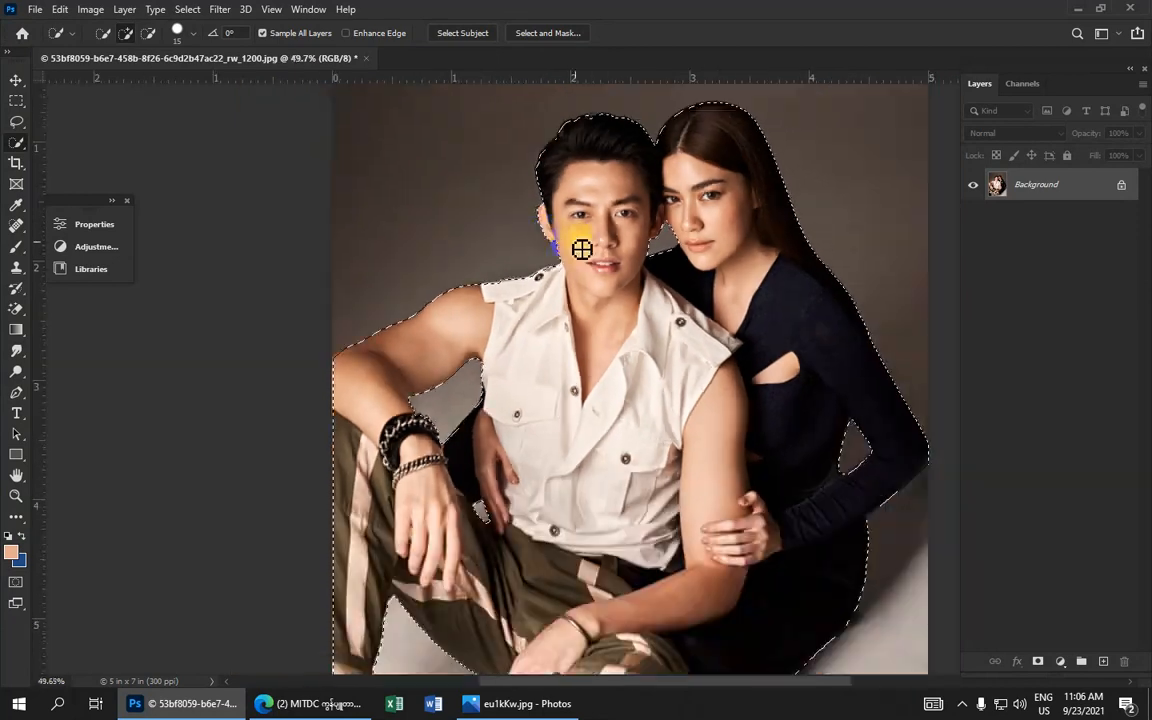
{"action": "scroll", "coordinate": [603, 284], "scroll_direction": "down", "scroll_amount": 1}
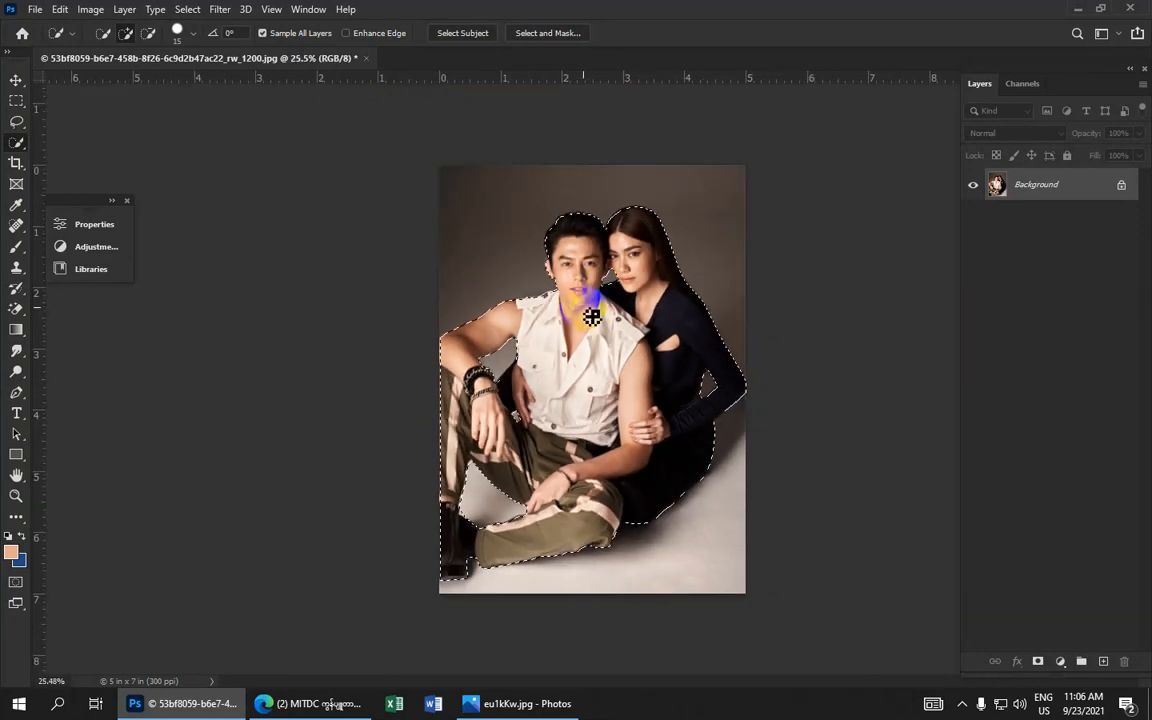
{"action": "right_click", "coordinate": [587, 314]}
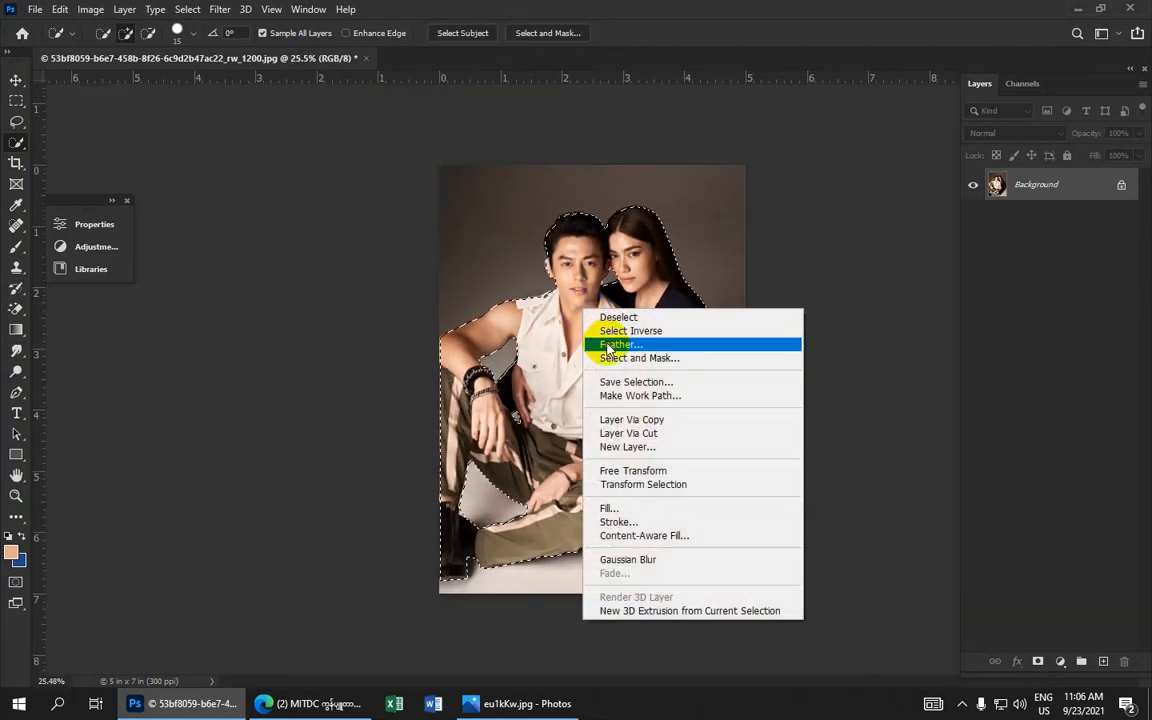
{"action": "left_click", "coordinate": [606, 344]}
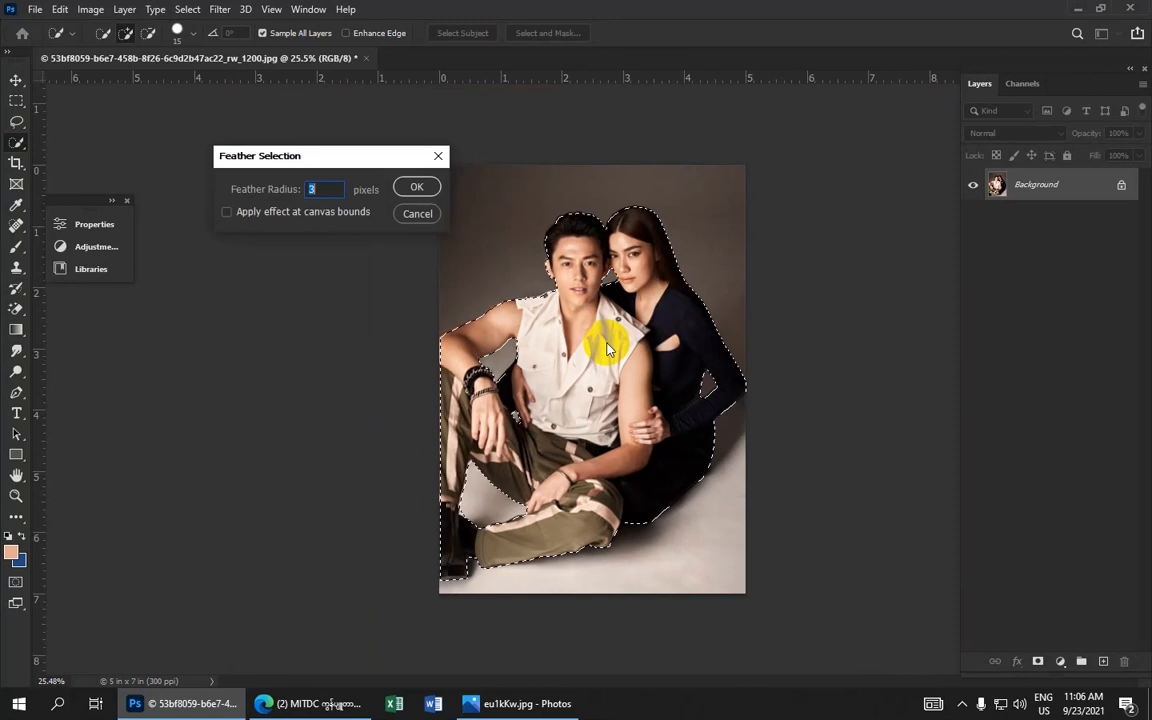
{"action": "left_click", "coordinate": [418, 188]}
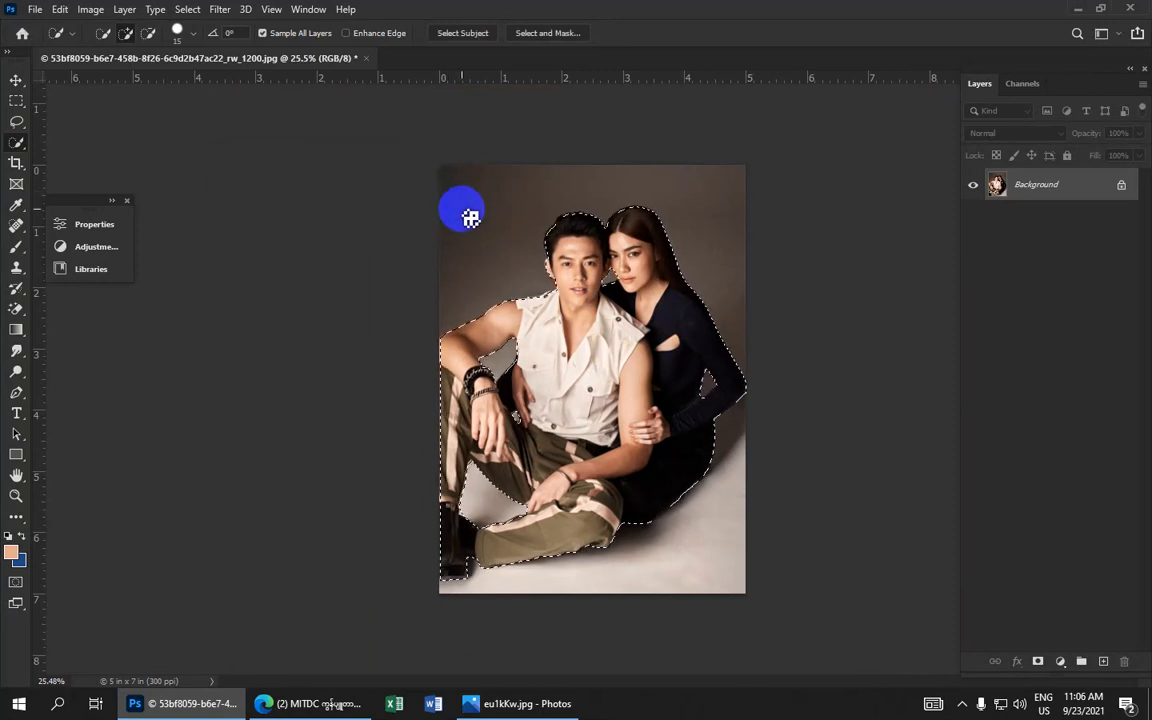
- Copy the selected couple to a new layer, check the cutout with the background hidden, and duplicate the cutout layer
{"action": "key", "text": "ctrl+j"}
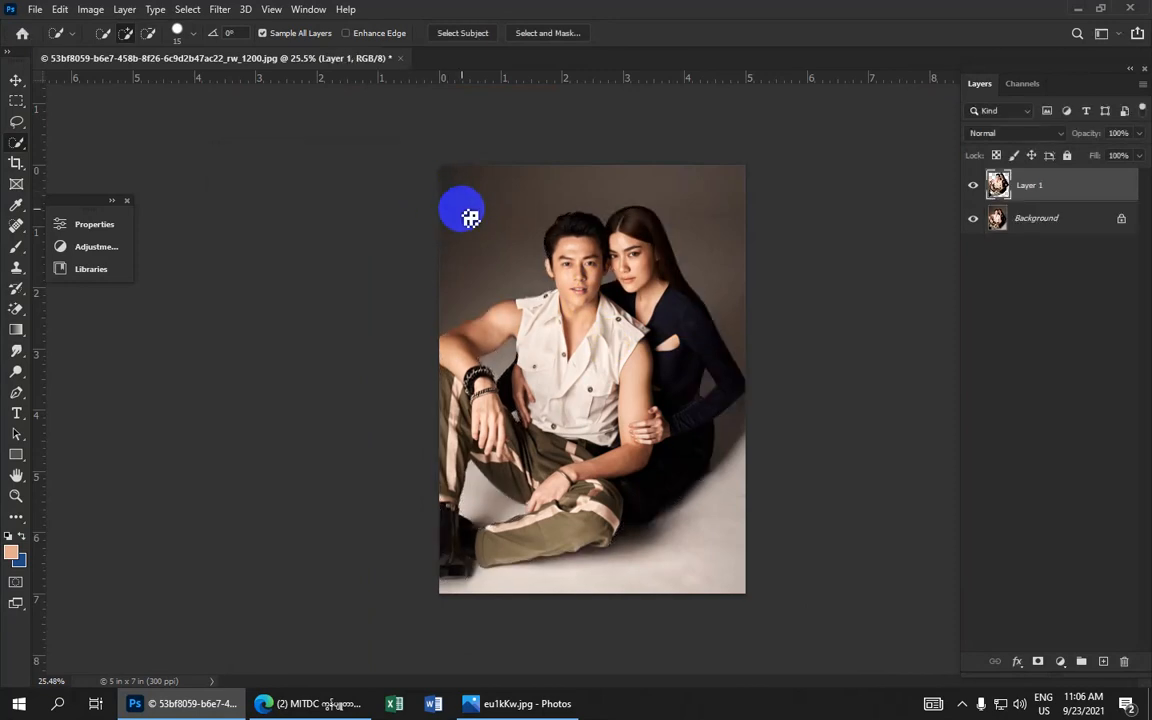
{"action": "left_click", "coordinate": [973, 220]}
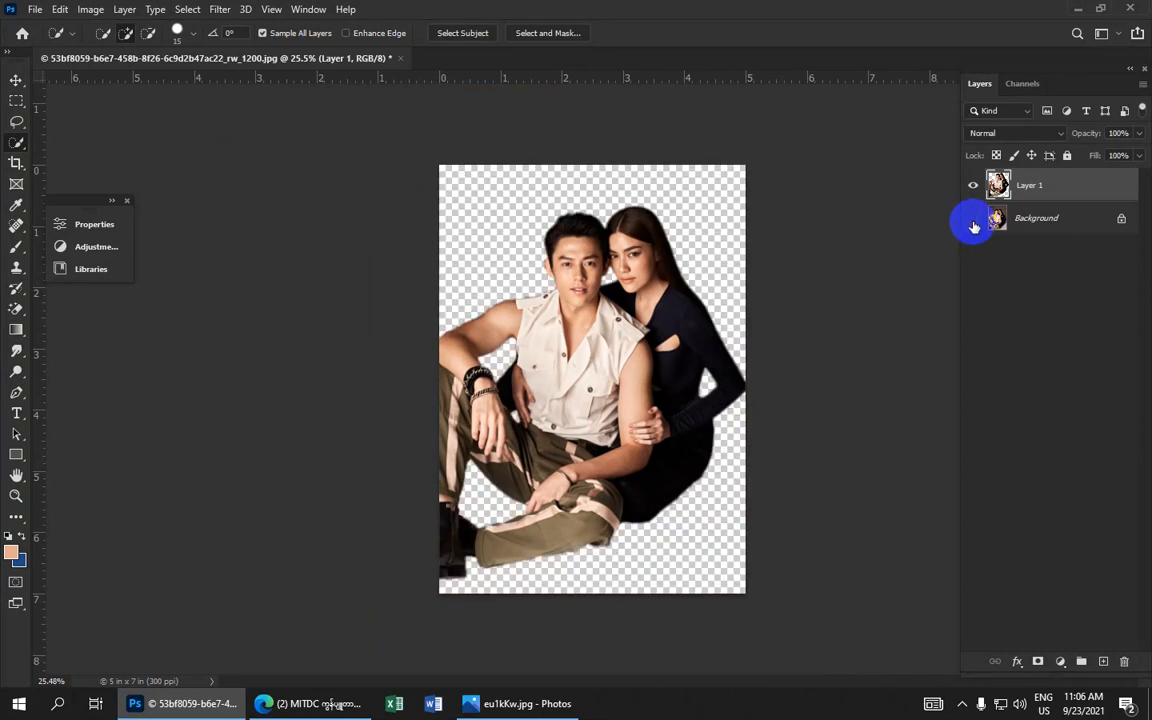
{"action": "left_click", "coordinate": [973, 220]}
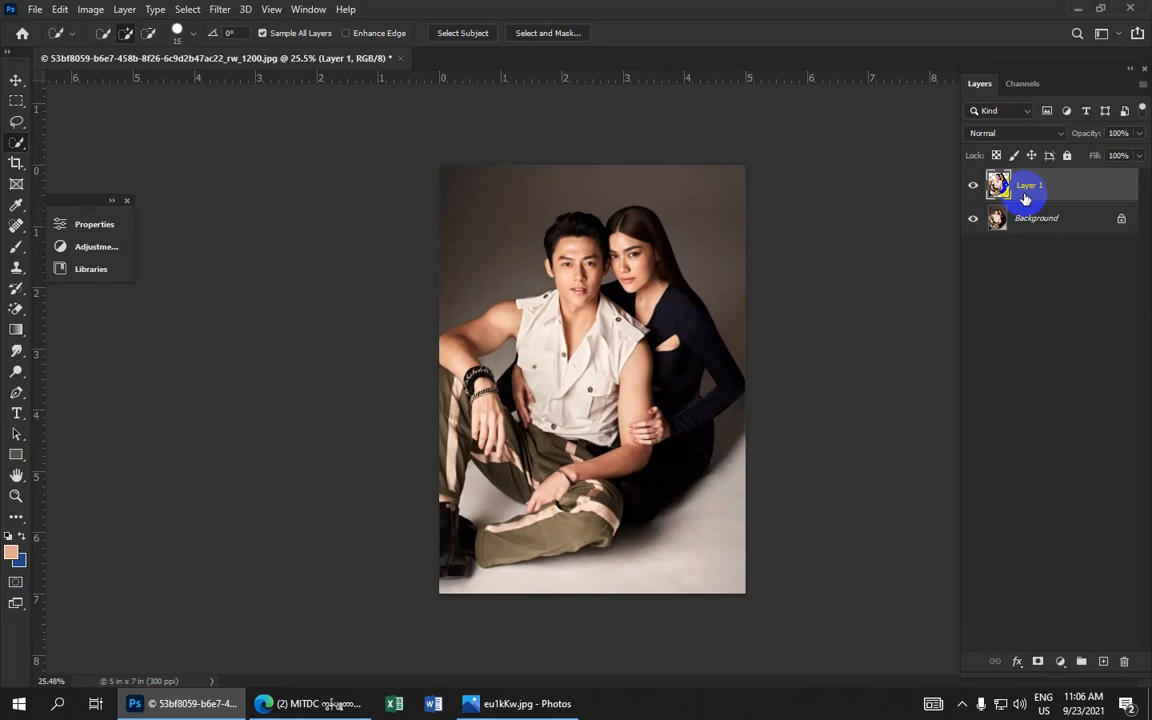
{"action": "key", "text": "ctrl+j"}
- Set the foreground colour to bright sky blue and fill the Background layer with it
{"action": "left_click", "coordinate": [1048, 253]}
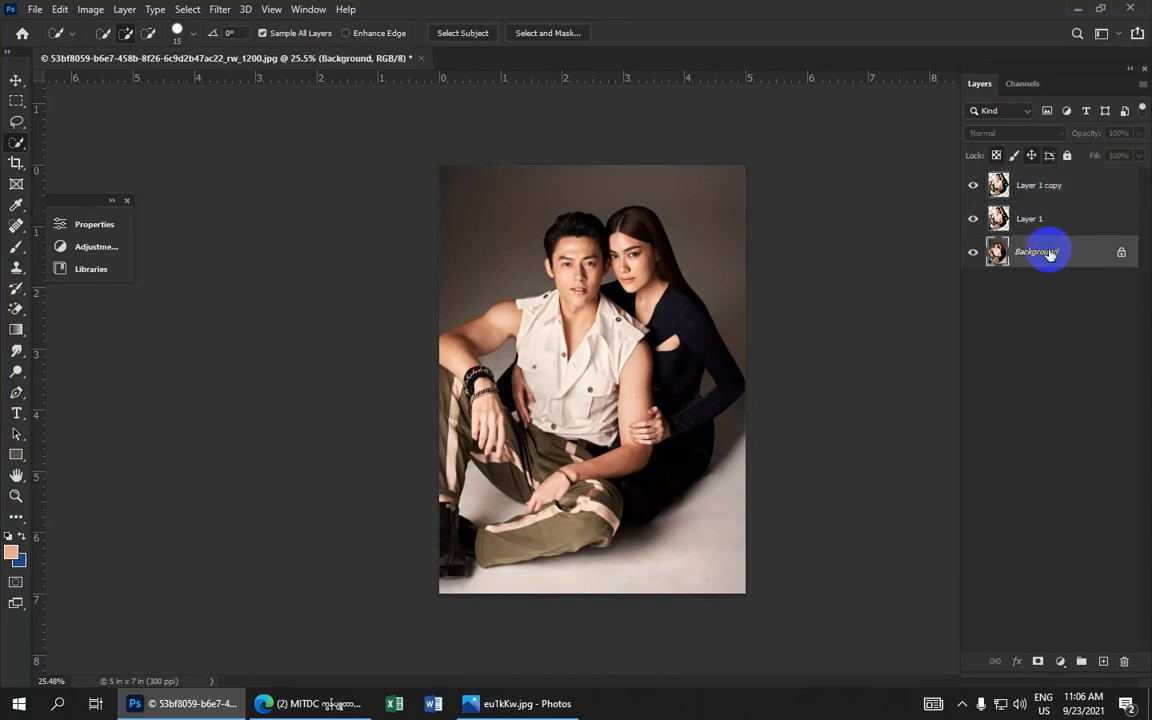
{"action": "left_click", "coordinate": [12, 551]}
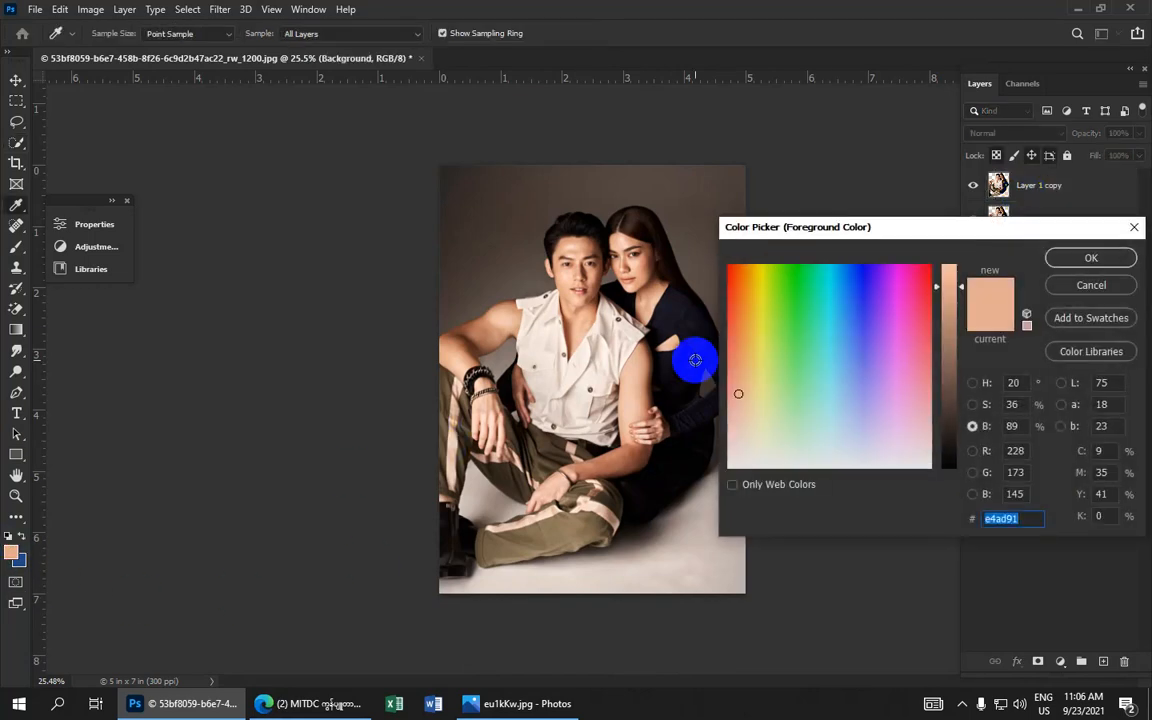
{"action": "left_click", "coordinate": [835, 290]}
{"action": "left_click", "coordinate": [1085, 259]}
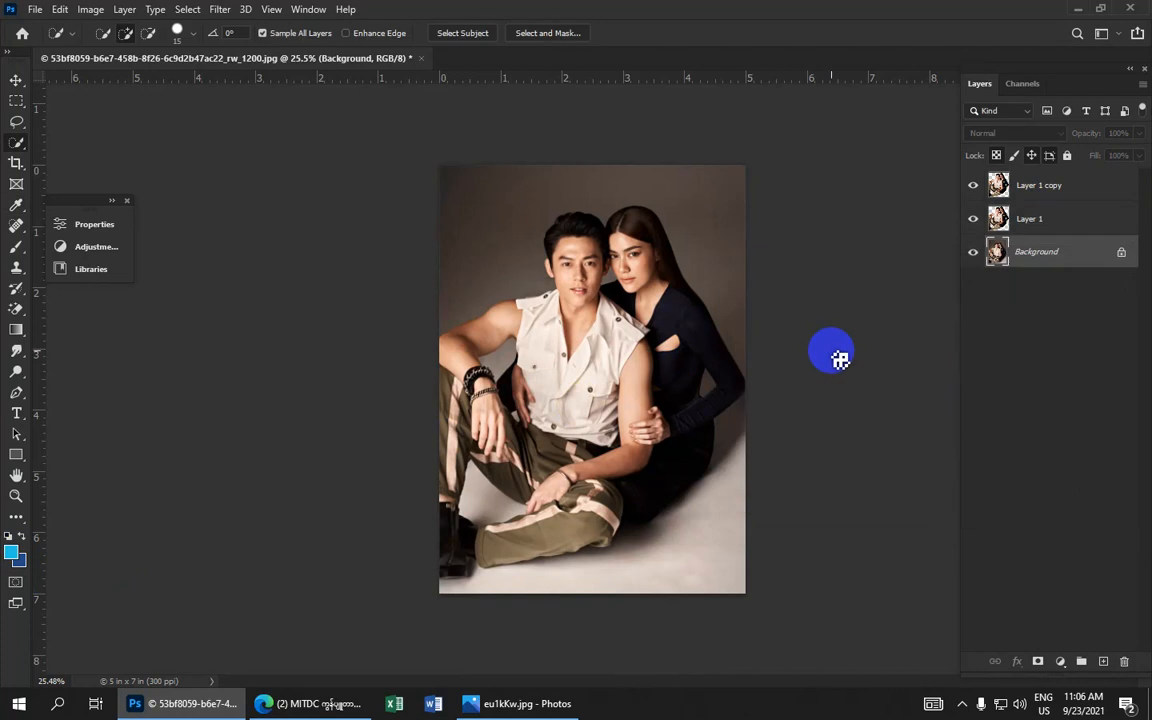
{"action": "key", "text": "alt+BackSpace"}
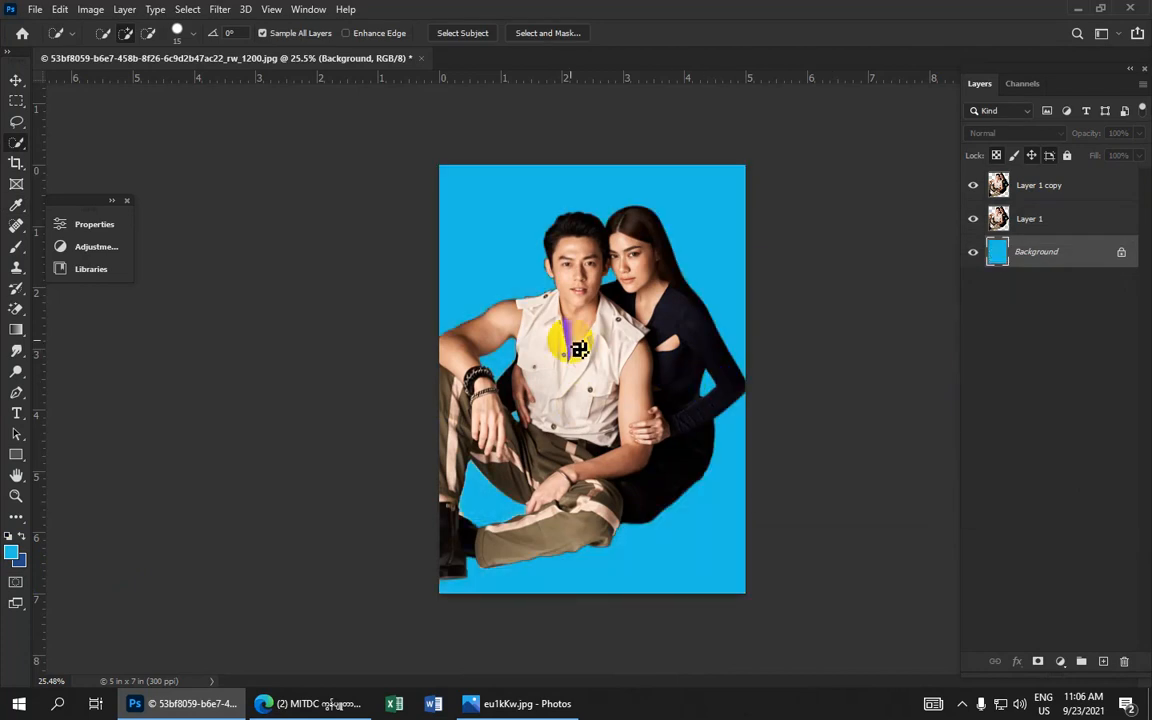
{"action": "scroll", "coordinate": [598, 339], "scroll_direction": "down", "scroll_amount": 1}
{"action": "scroll", "coordinate": [622, 345], "scroll_direction": "up", "scroll_amount": 1}
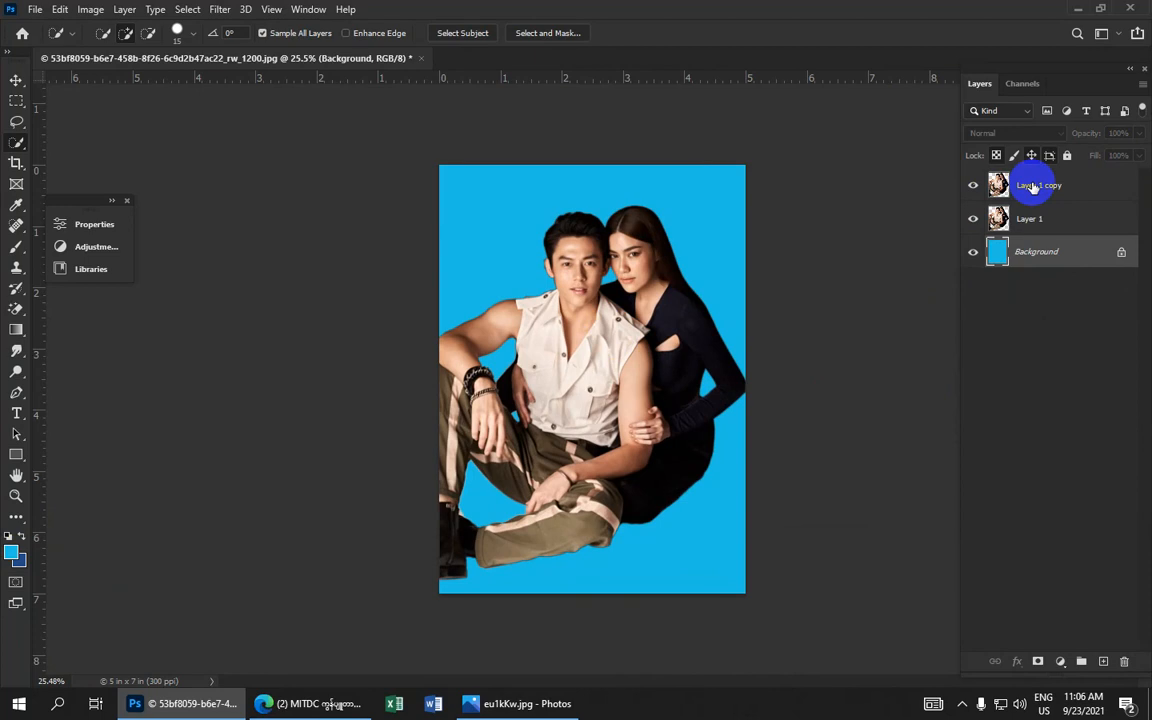
- Apply Shadows/Highlights to the Layer 1 copy layer with a shadow amount of 14%
{"action": "left_click", "coordinate": [1037, 186]}
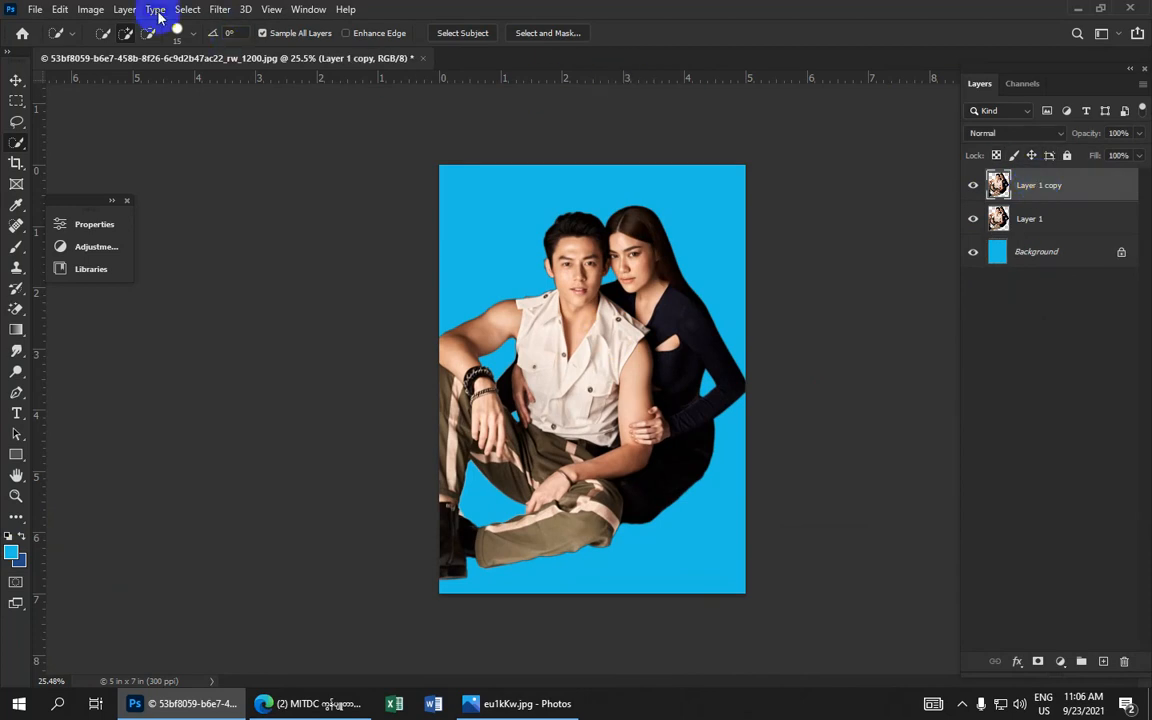
{"action": "left_click", "coordinate": [90, 10]}
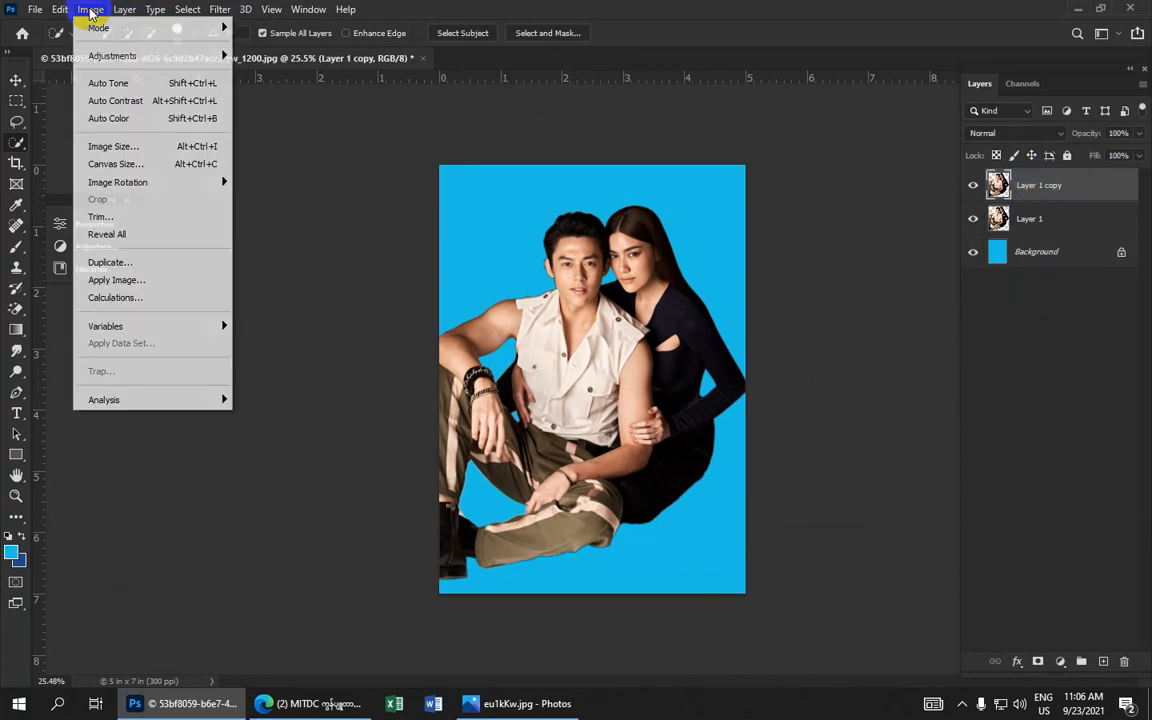
{"action": "mouse_move", "coordinate": [132, 57]}
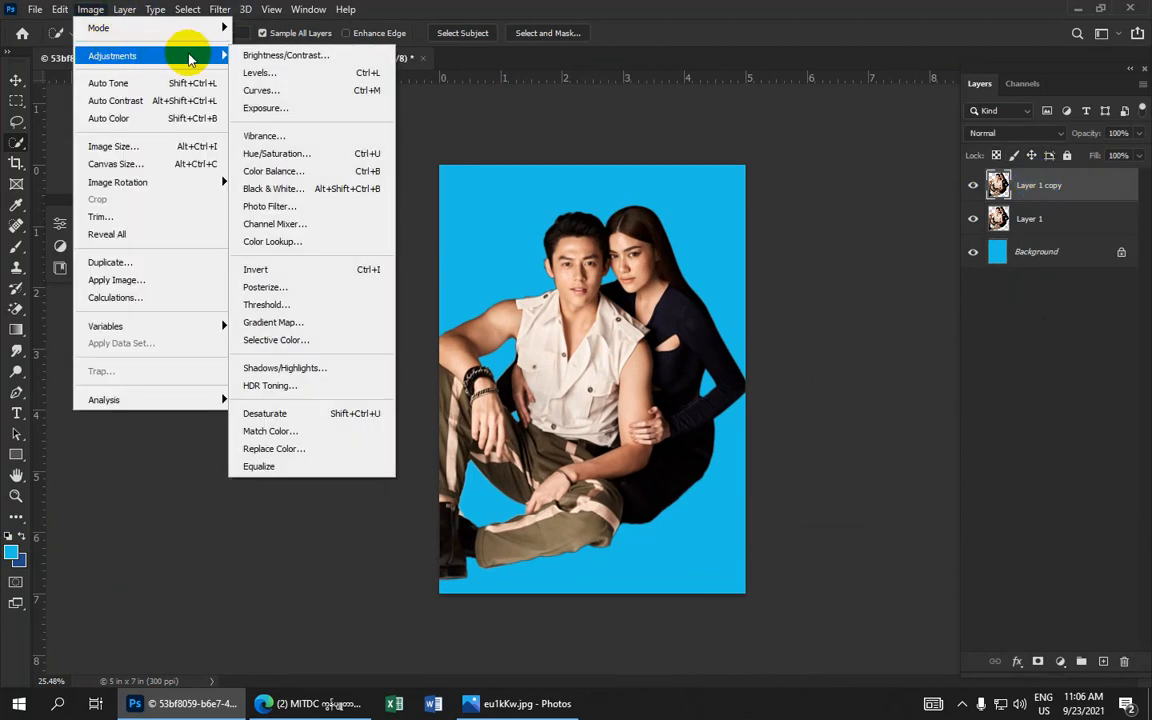
{"action": "left_click", "coordinate": [300, 370]}
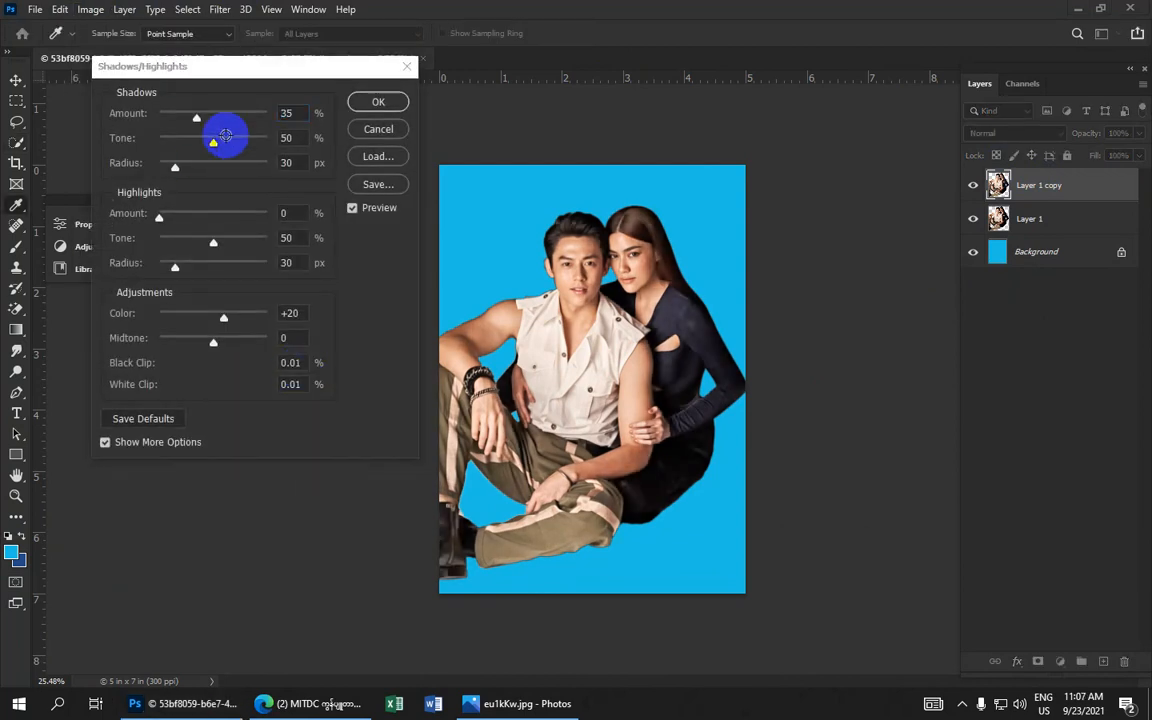
{"action": "left_click_drag", "start_coordinate": [214, 120], "coordinate": [186, 122]}
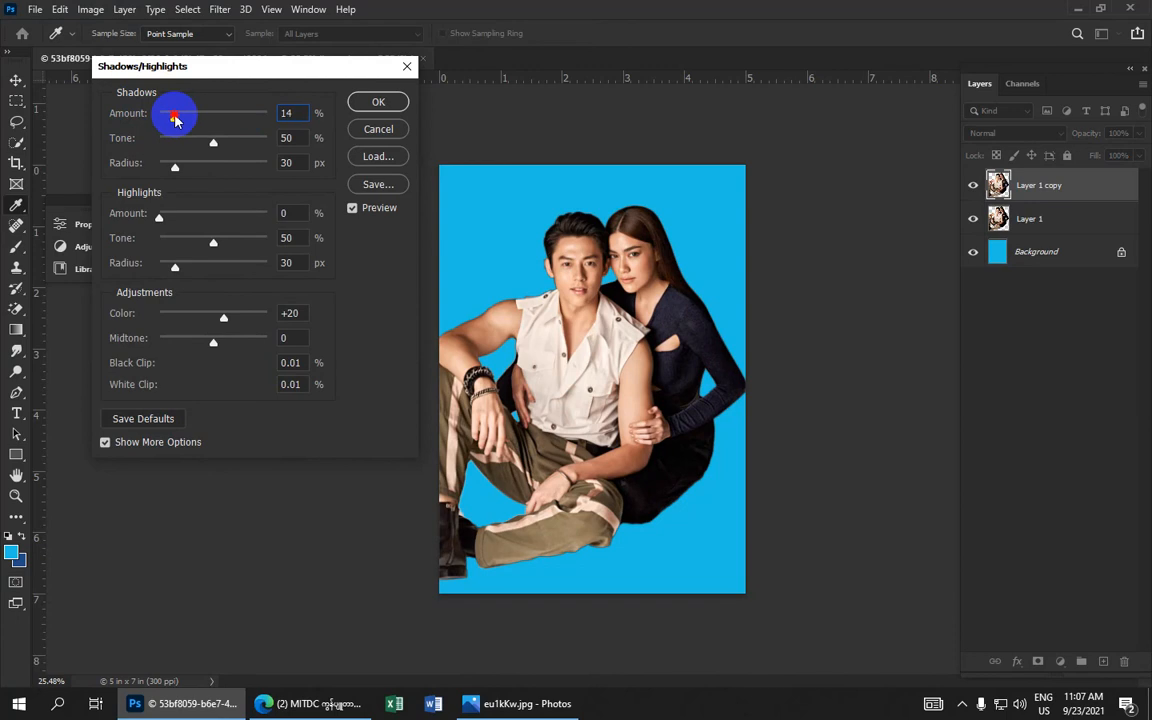
{"action": "left_click", "coordinate": [378, 103]}
- Select the Spot Healing Brush at size 25 for retouching skin on the duplicated couple layer
{"action": "scroll", "coordinate": [656, 245], "scroll_direction": "up", "scroll_amount": 2}
{"action": "left_click", "coordinate": [20, 225]}
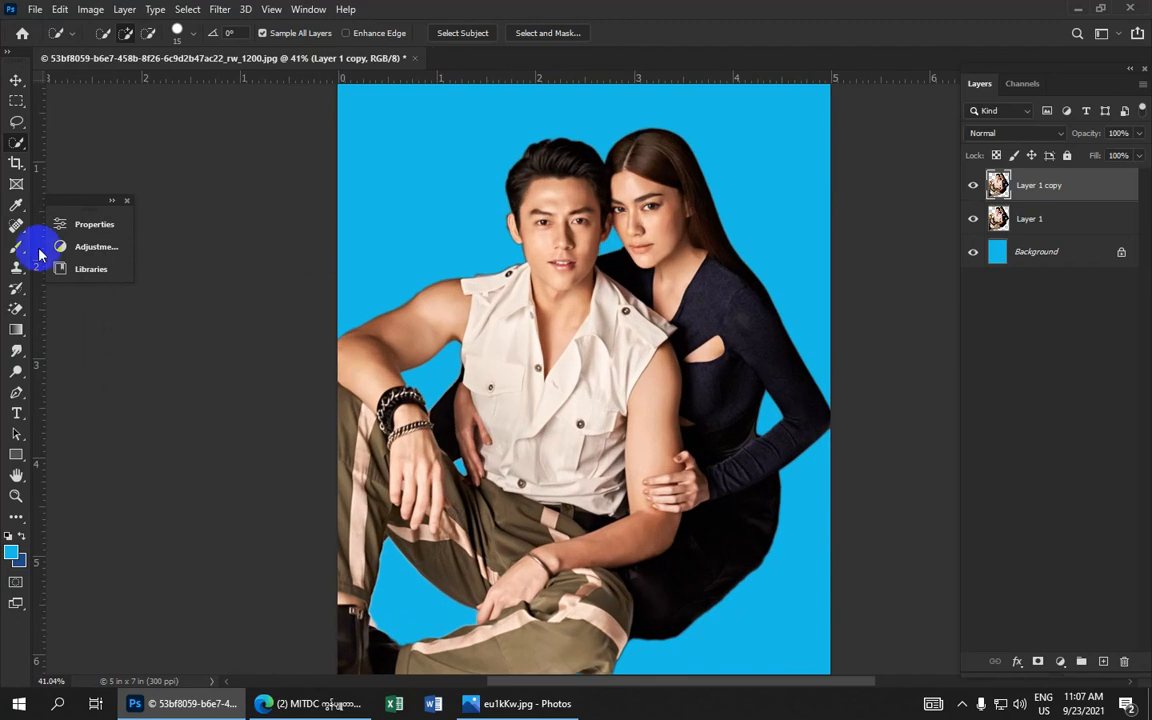
{"action": "left_click_drag", "start_coordinate": [20, 225], "coordinate": [148, 232]}
{"action": "scroll", "coordinate": [607, 272], "scroll_direction": "up", "scroll_amount": 3}
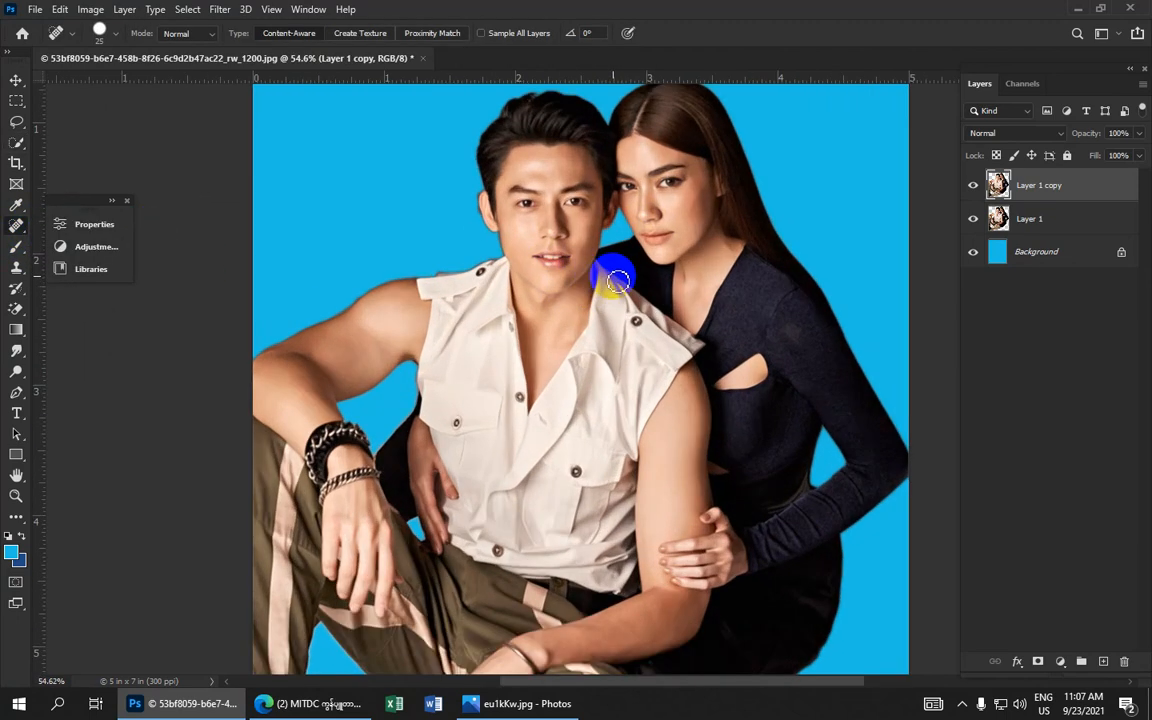
{"action": "scroll", "coordinate": [510, 250], "scroll_direction": "up", "scroll_amount": 2}
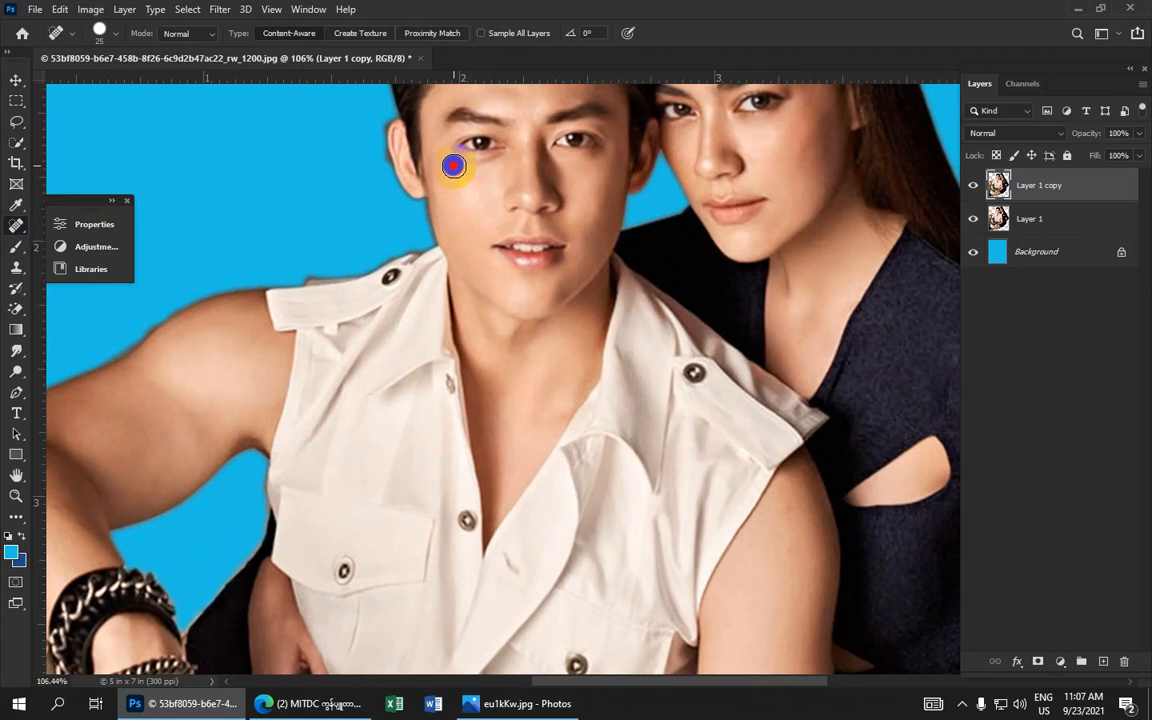
- Examine the skin on the arms and hands of the couple for blemishes at close range
{"action": "left_click_drag", "start_coordinate": [608, 394], "coordinate": [425, 161]}
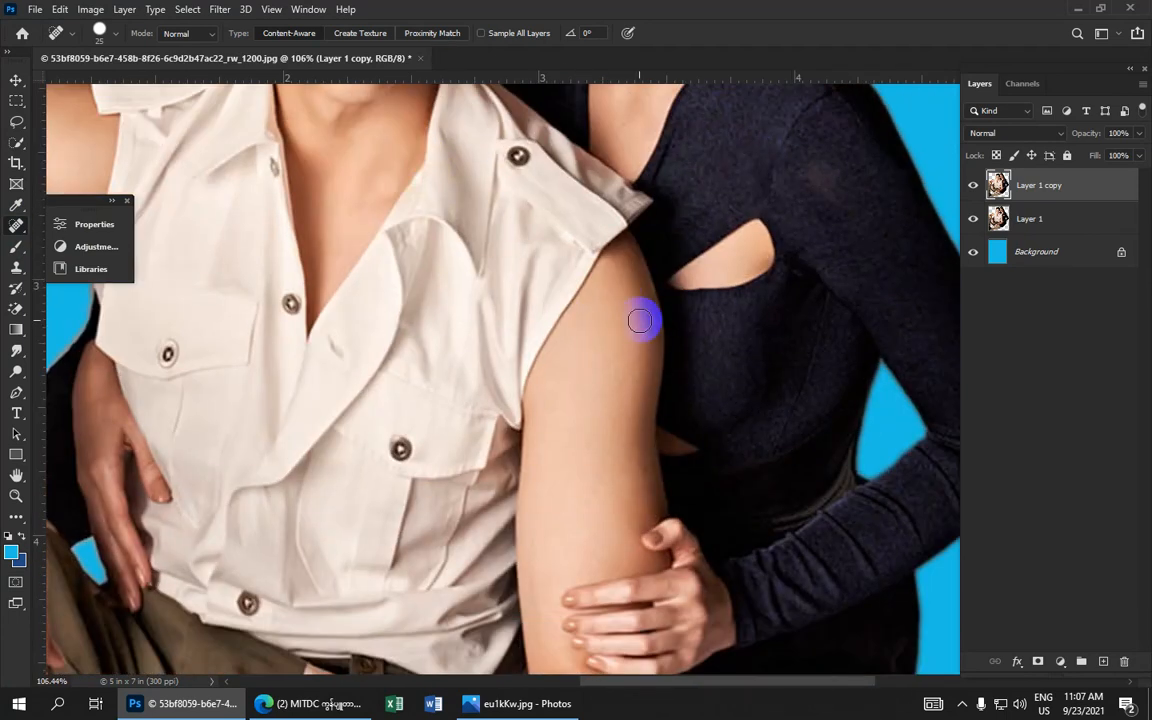
{"action": "mouse_move", "coordinate": [602, 521]}
{"action": "left_mouse_down"}
{"action": "mouse_move", "coordinate": [592, 311]}
{"action": "mouse_move", "coordinate": [604, 167]}
{"action": "left_mouse_up"}
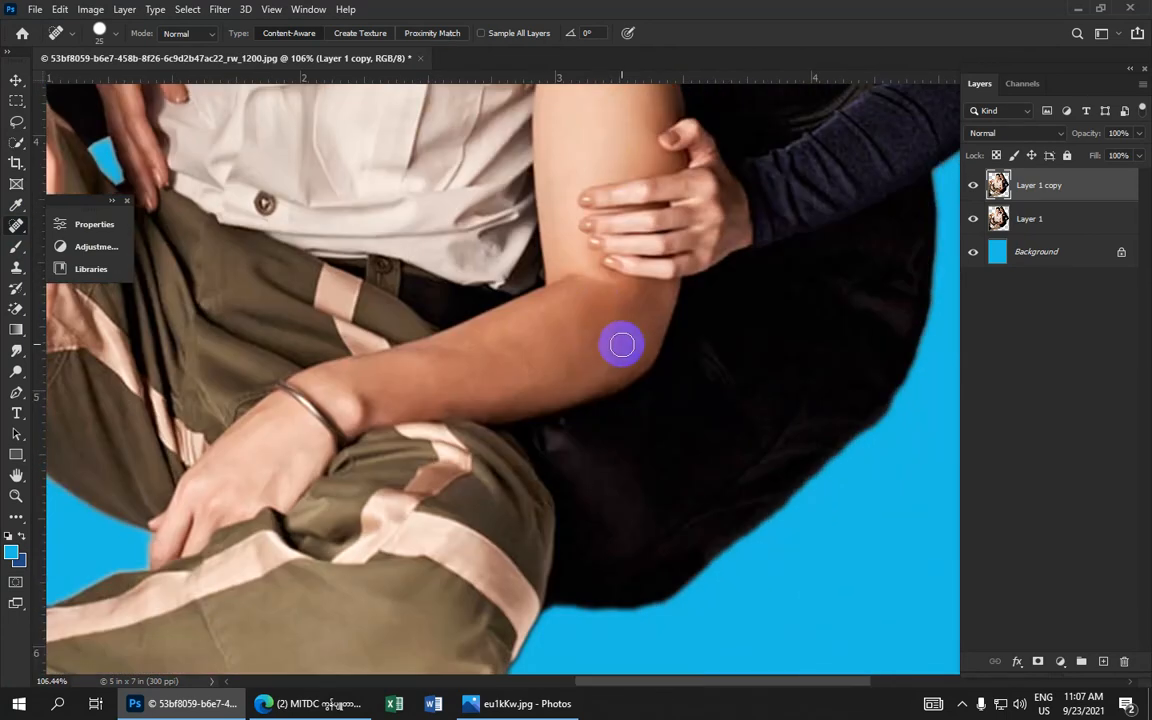
{"action": "left_click_drag", "start_coordinate": [474, 387], "coordinate": [672, 263]}
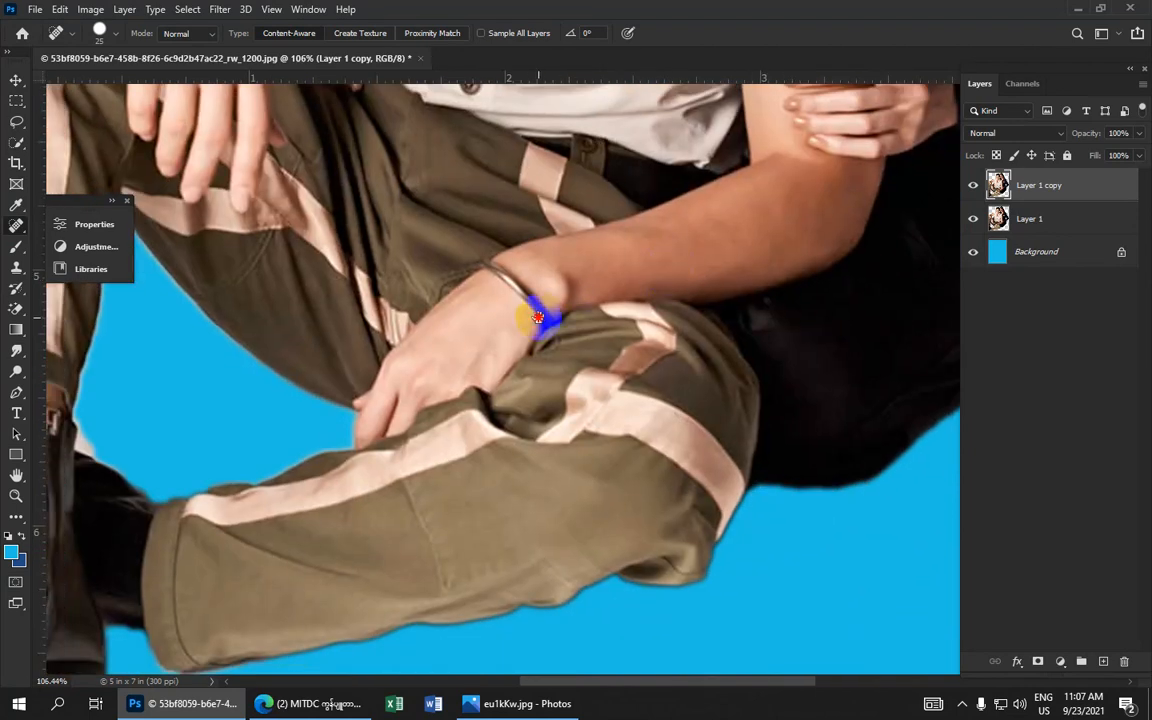
{"action": "left_click_drag", "start_coordinate": [538, 314], "coordinate": [682, 358]}
{"action": "left_click_drag", "start_coordinate": [404, 262], "coordinate": [494, 361]}
{"action": "left_click_drag", "start_coordinate": [426, 207], "coordinate": [474, 356]}
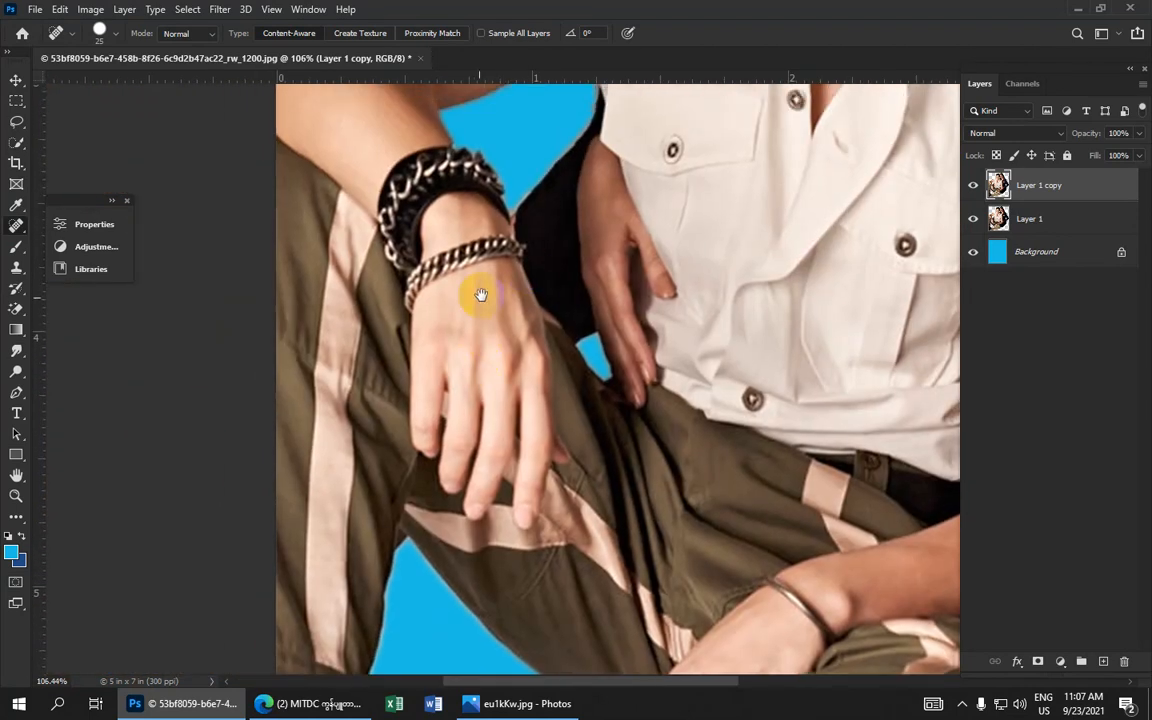
{"action": "left_click_drag", "start_coordinate": [477, 300], "coordinate": [527, 408]}
{"action": "mouse_move", "coordinate": [408, 196]}
{"action": "left_mouse_down"}
{"action": "mouse_move", "coordinate": [421, 256]}
{"action": "mouse_move", "coordinate": [411, 368]}
{"action": "left_mouse_up"}
{"action": "left_click_drag", "start_coordinate": [485, 273], "coordinate": [360, 358]}
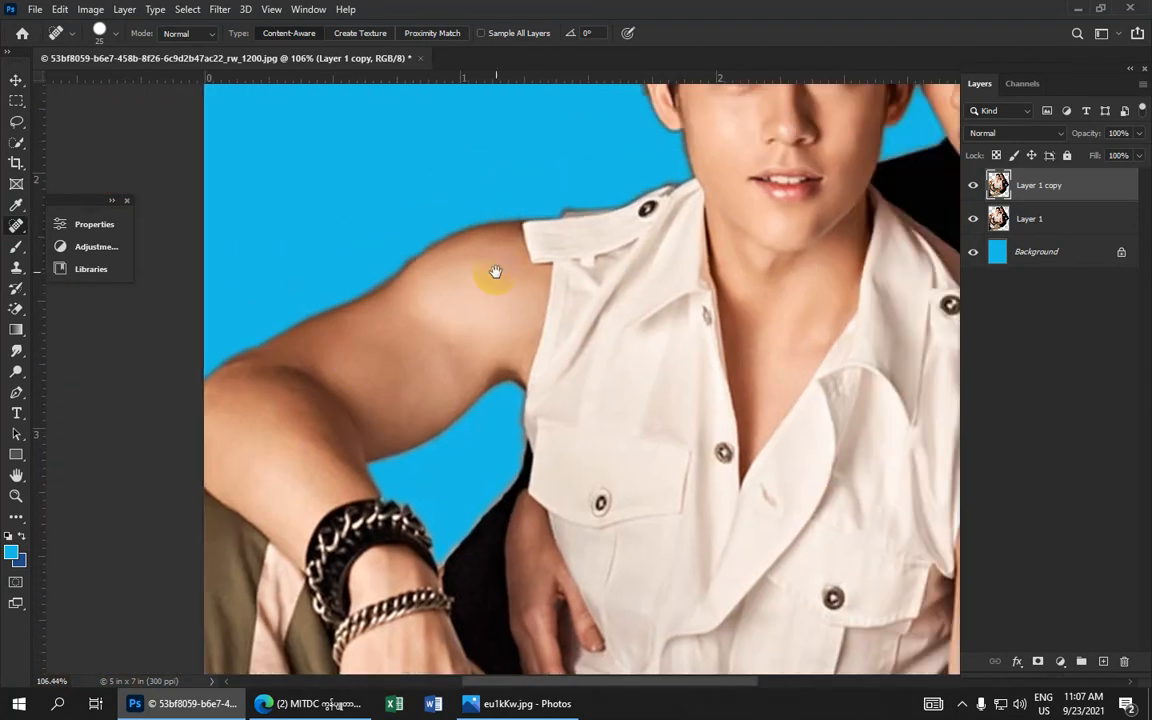
- Heal small blemishes on the man's chest and neck with the size 25 Spot Healing Brush
{"action": "left_click_drag", "start_coordinate": [552, 253], "coordinate": [288, 400]}
{"action": "left_click_drag", "start_coordinate": [478, 522], "coordinate": [479, 572]}
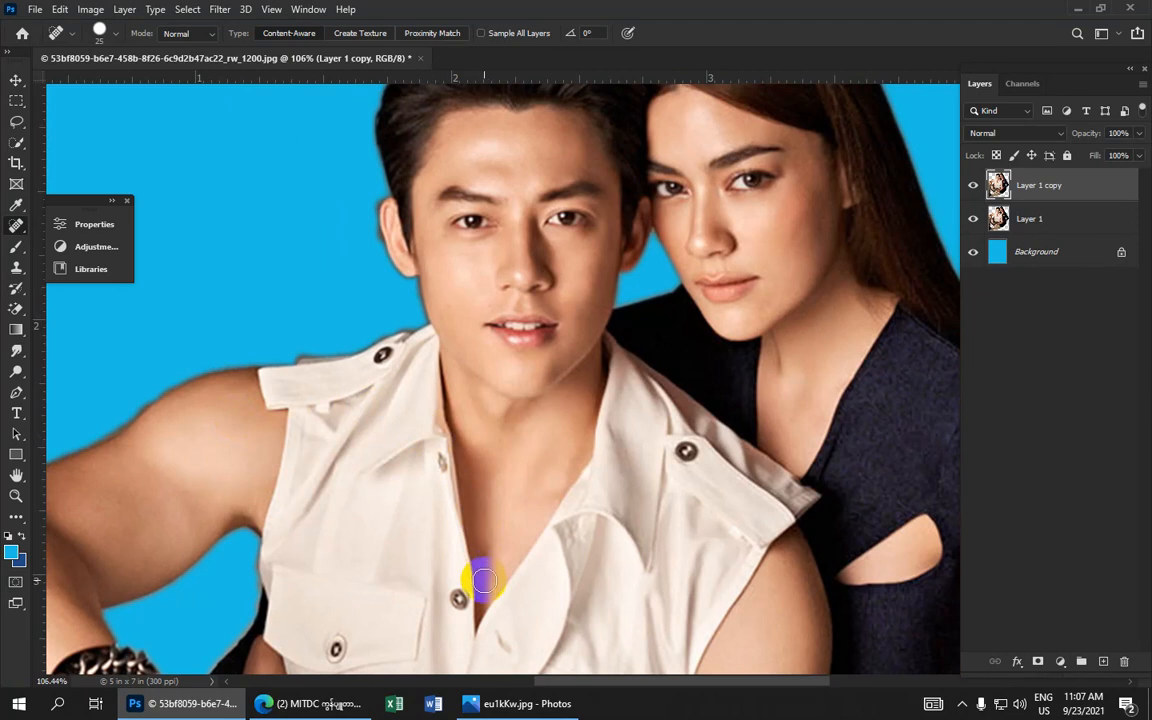
{"action": "left_click", "coordinate": [594, 381]}
{"action": "left_click", "coordinate": [579, 394]}
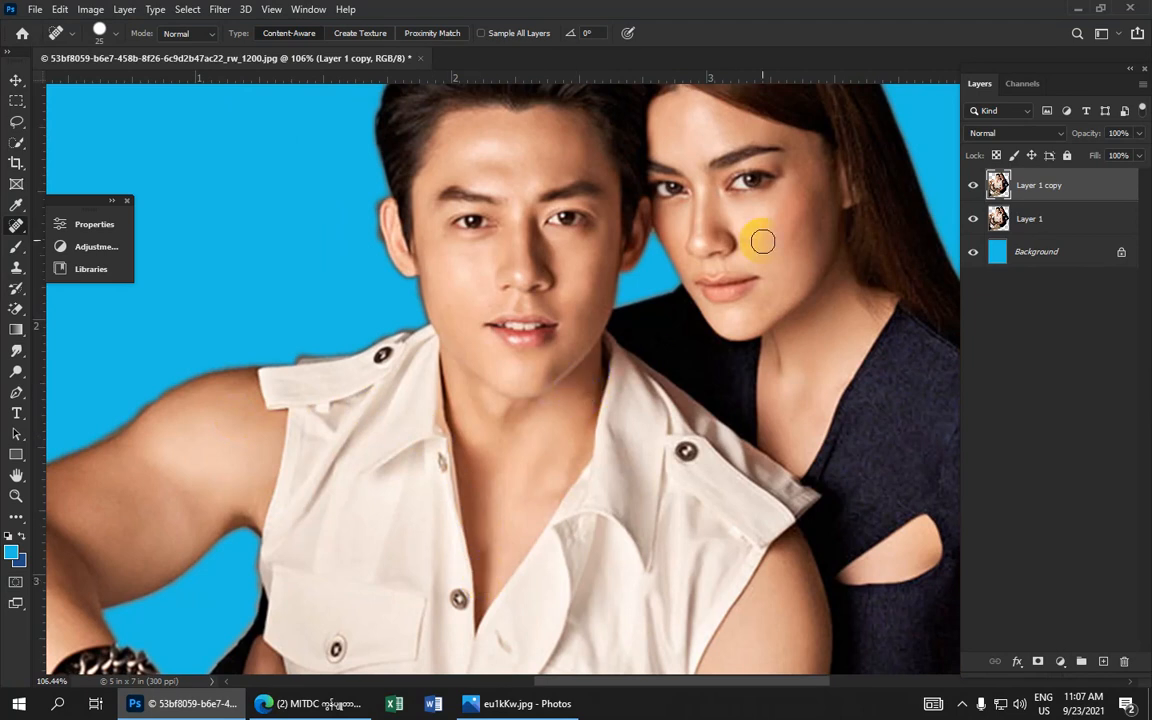
- Heal small blemishes on both faces and the woman's neck with the size 25 Spot Healing Brush
{"action": "left_click", "coordinate": [825, 224]}
{"action": "left_click", "coordinate": [795, 237]}
{"action": "left_click", "coordinate": [700, 123]}
{"action": "left_click", "coordinate": [600, 148]}
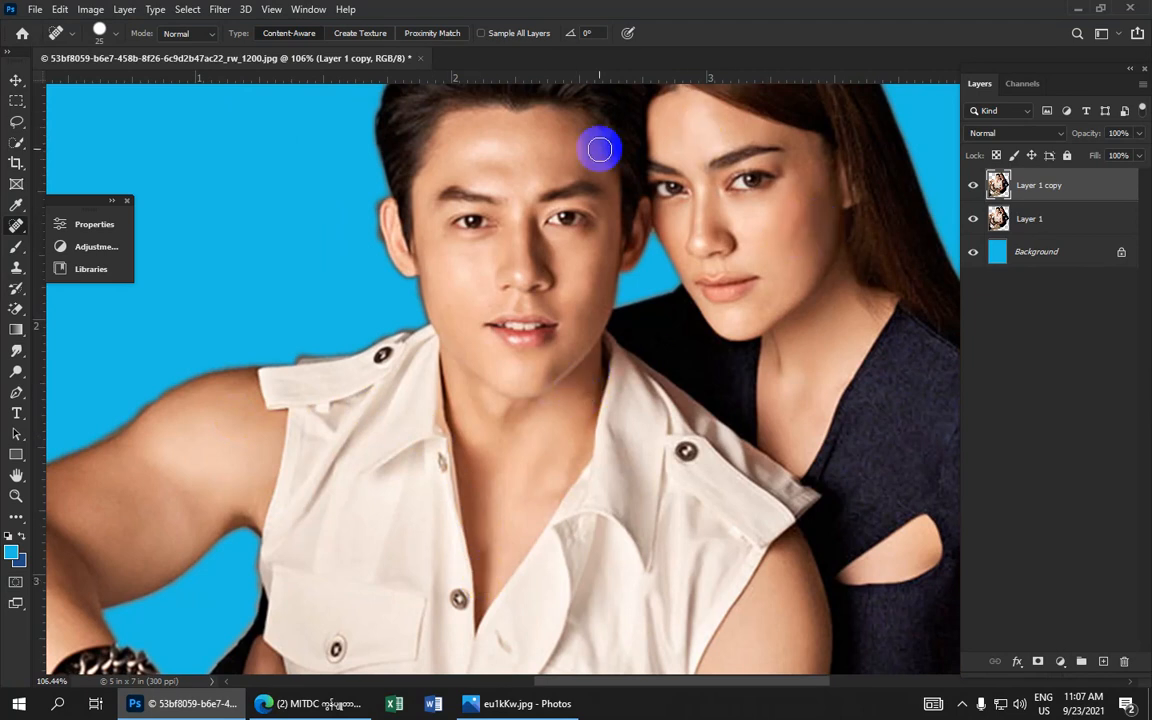
{"action": "left_click", "coordinate": [573, 150]}
{"action": "left_click", "coordinate": [470, 173]}
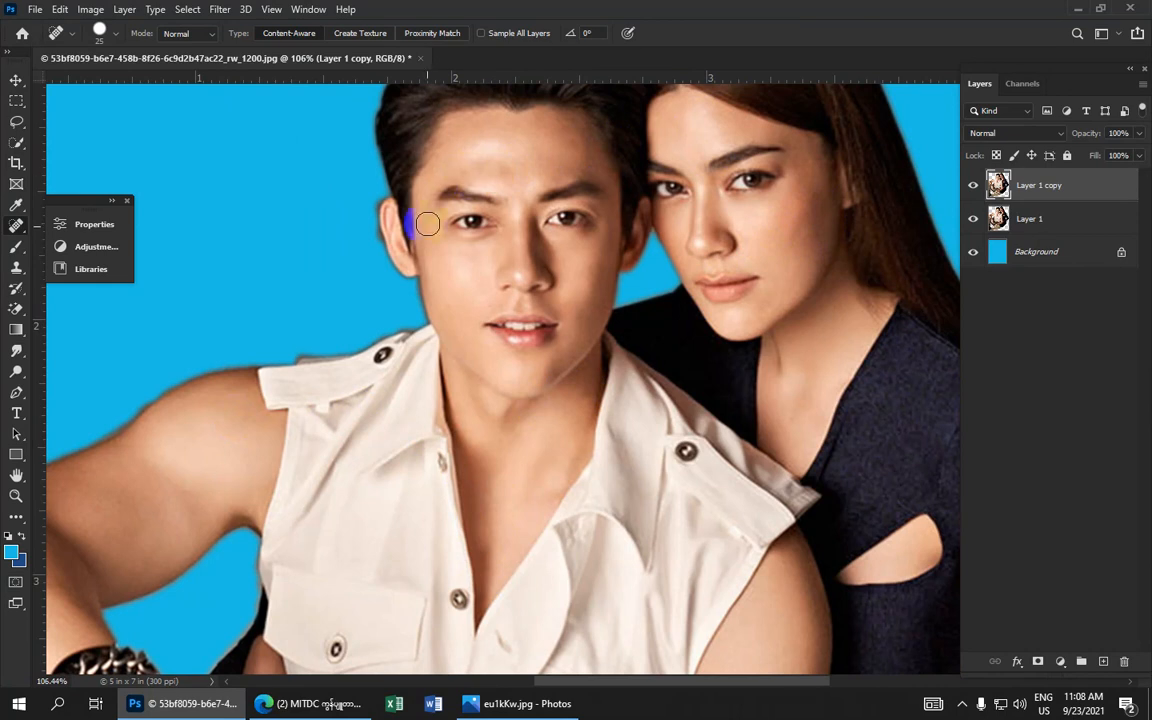
{"action": "left_click", "coordinate": [585, 266]}
{"action": "left_click", "coordinate": [638, 292]}
{"action": "left_click", "coordinate": [735, 232]}
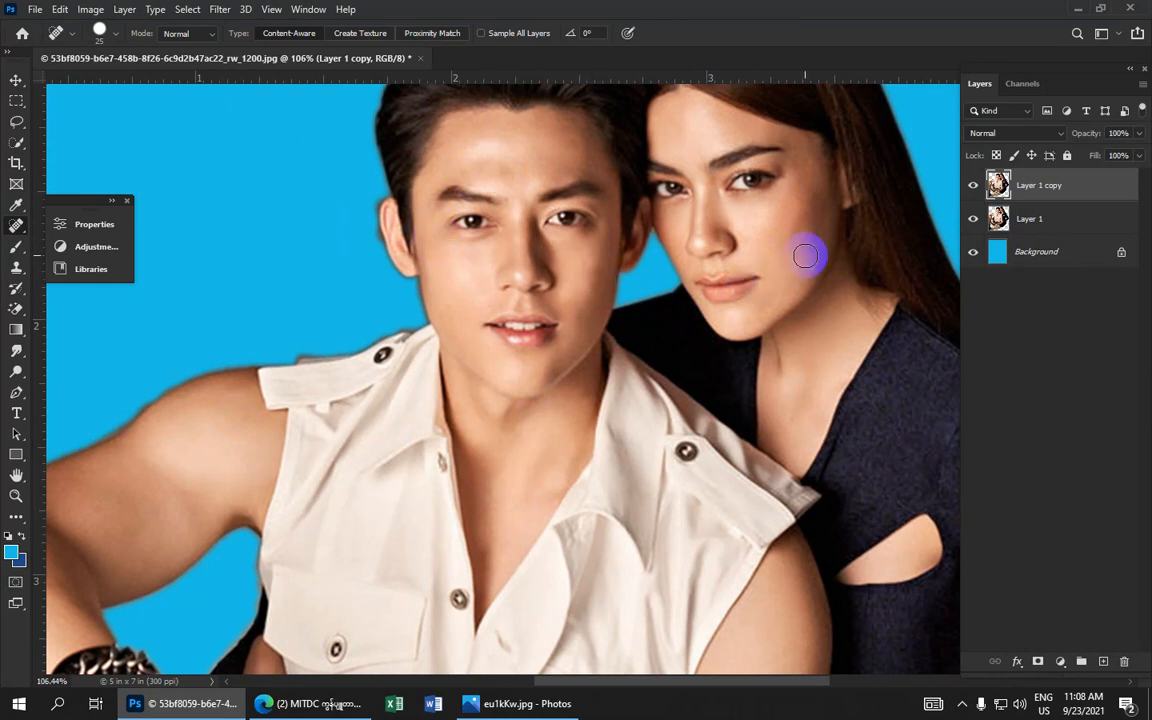
{"action": "left_click", "coordinate": [766, 312]}
{"action": "left_click", "coordinate": [773, 328]}
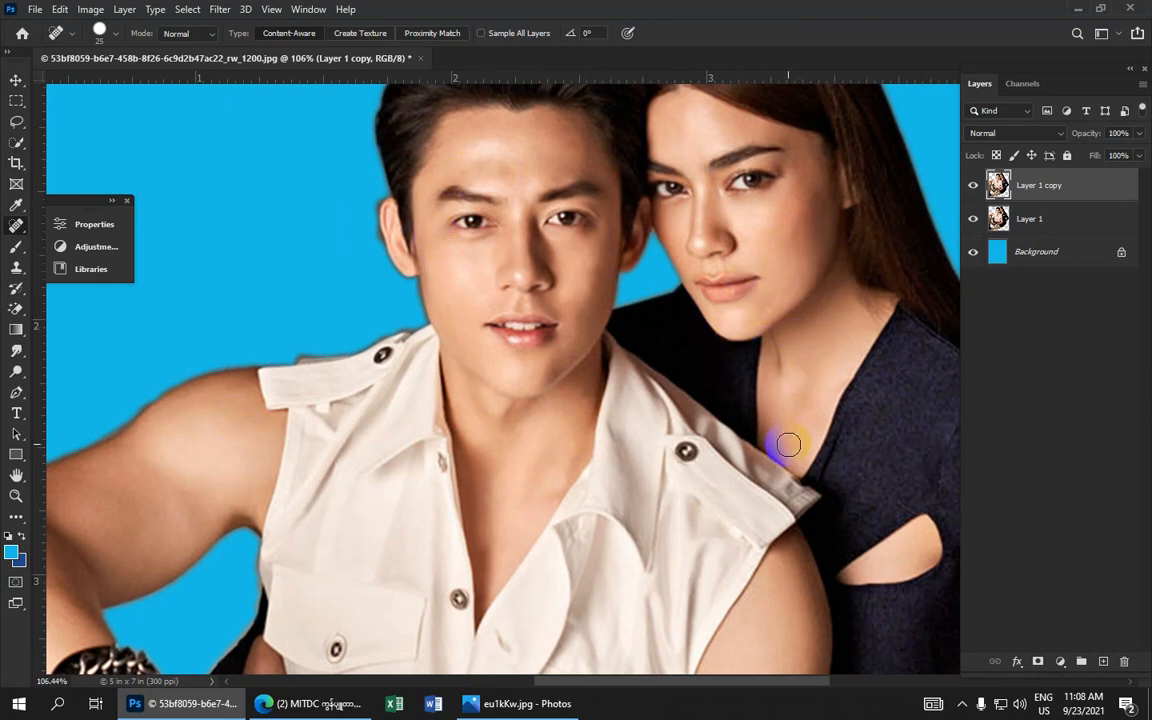
{"action": "scroll", "coordinate": [788, 444], "scroll_direction": "down", "scroll_amount": 8}
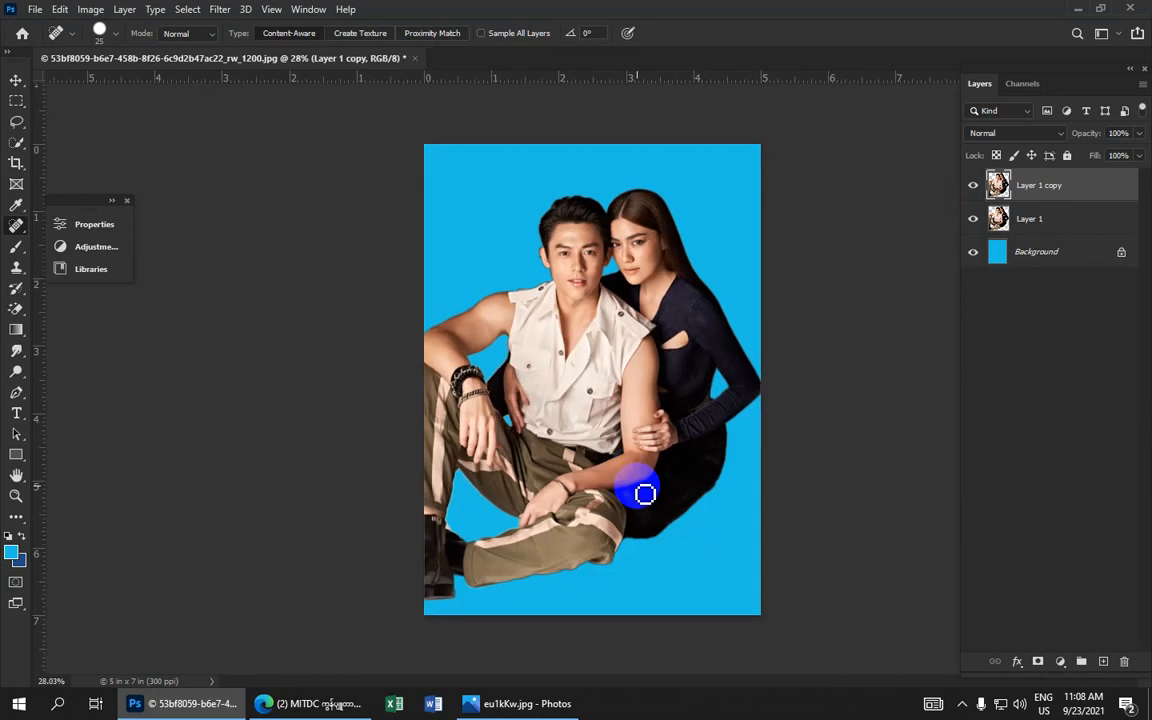
{"action": "scroll", "coordinate": [648, 481], "scroll_direction": "up", "scroll_amount": 8}
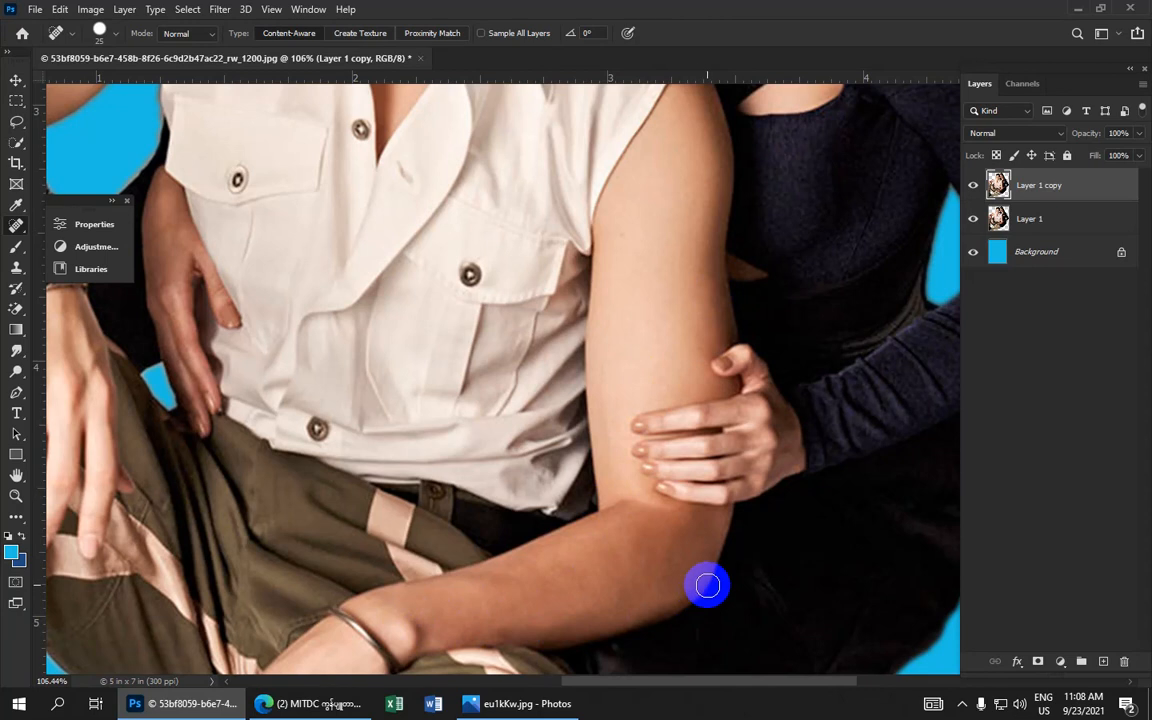
{"action": "scroll", "coordinate": [676, 599], "scroll_direction": "down", "scroll_amount": 10}
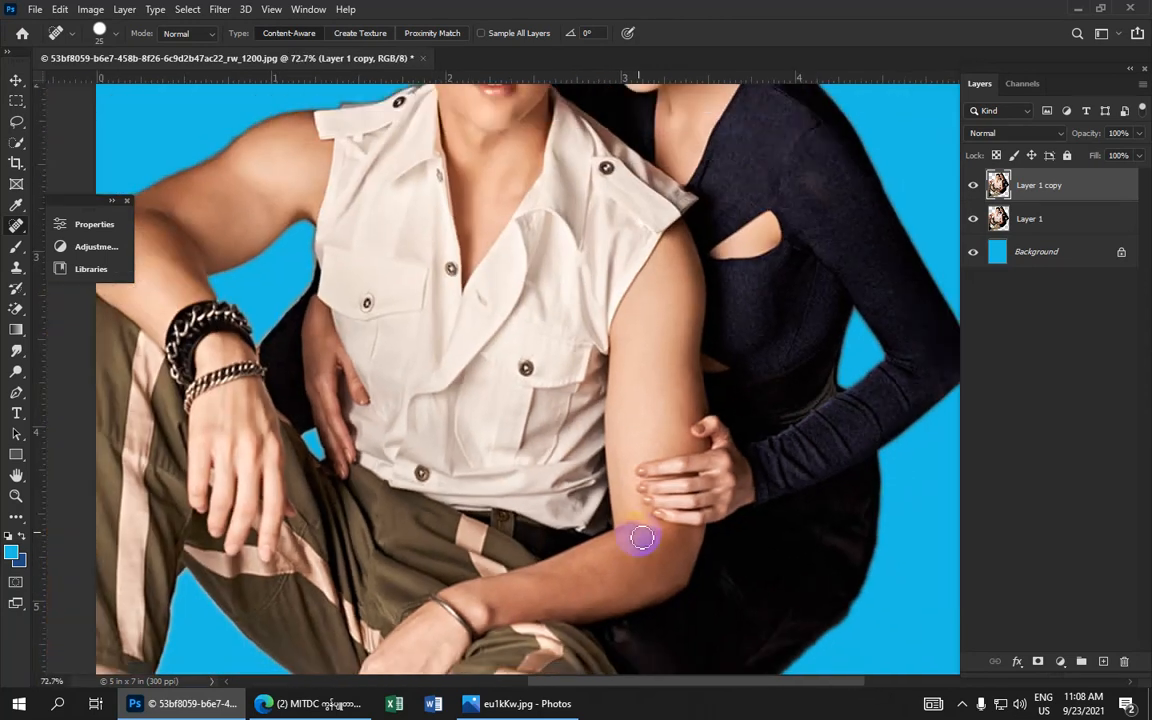
{"action": "scroll", "coordinate": [527, 213], "scroll_direction": "up", "scroll_amount": 8}
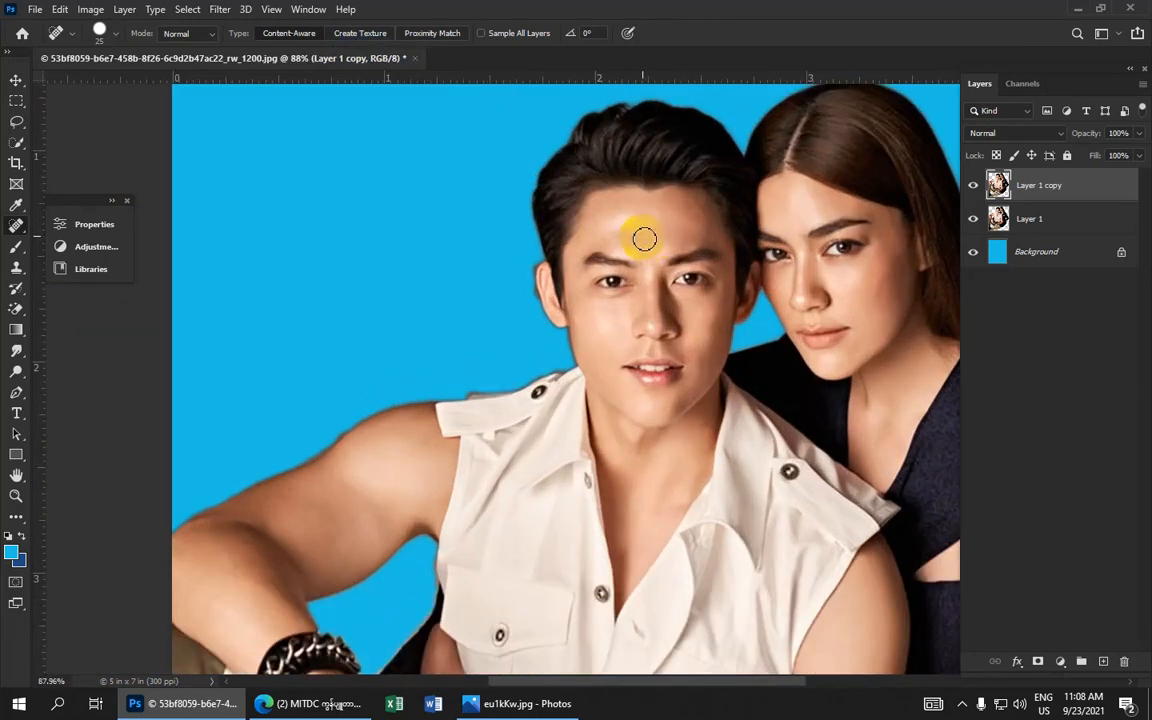
{"action": "left_click", "coordinate": [612, 282]}
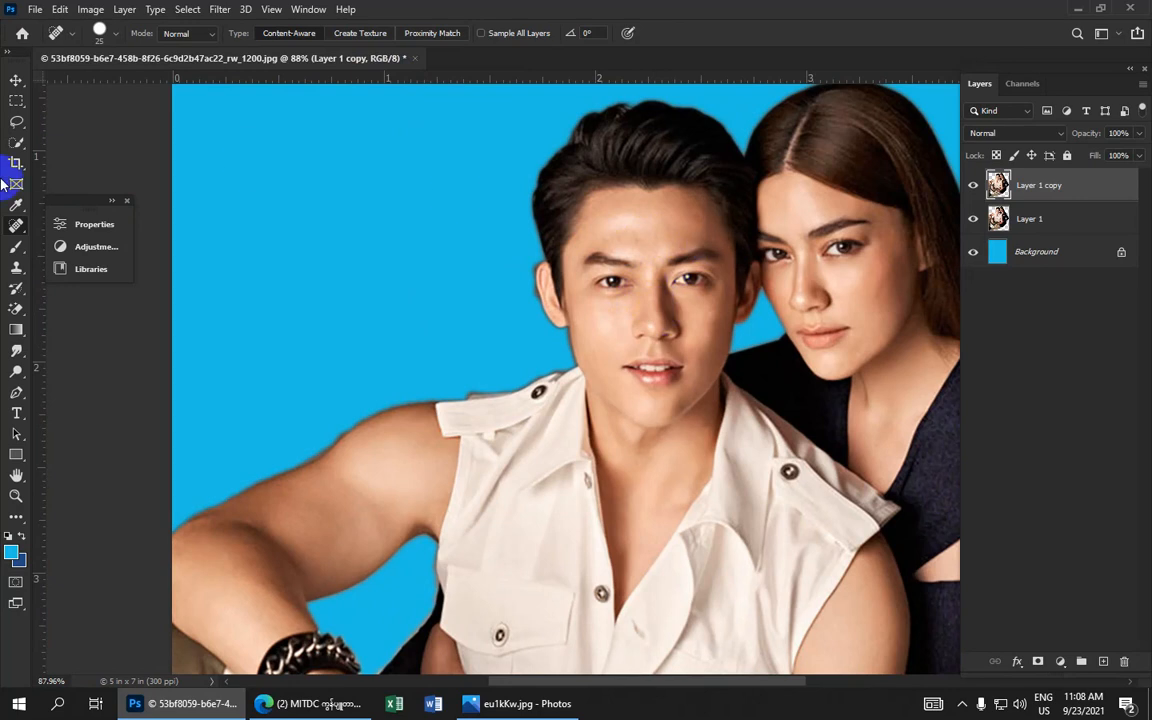
- Smooth the skin on the man's forehead, cheeks, chin and nose using the Smudge tool at size 30 and 30% strength
{"action": "left_click", "coordinate": [13, 350]}
{"action": "left_click", "coordinate": [60, 381]}
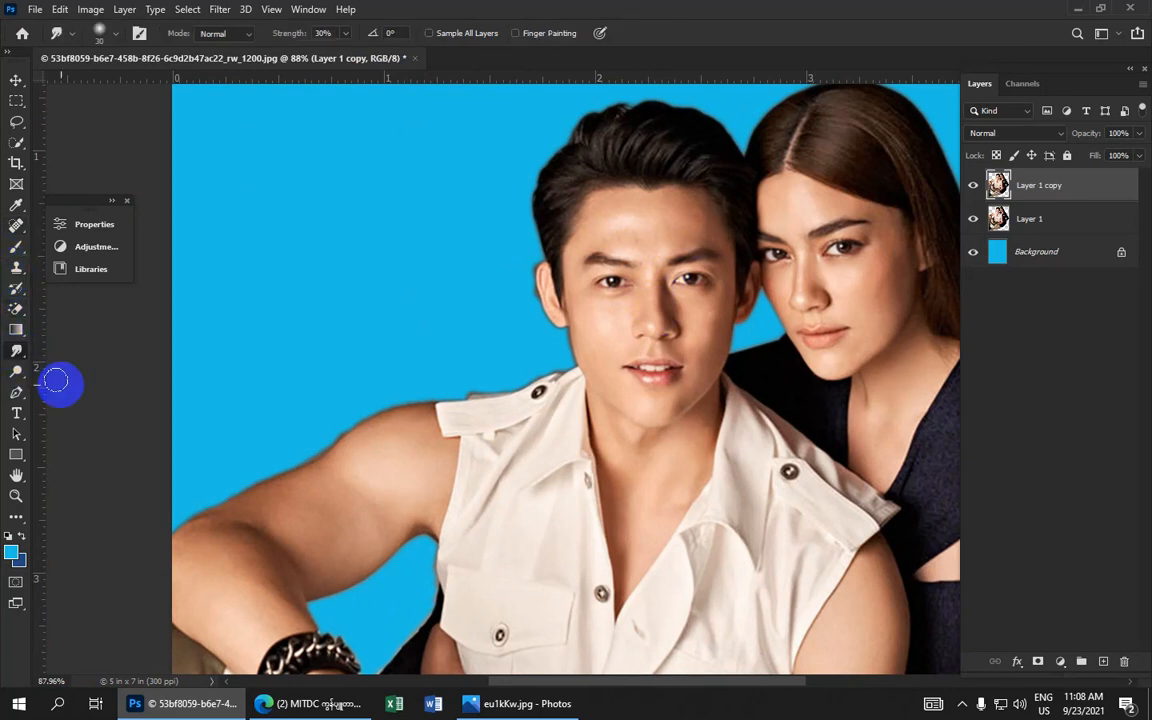
{"action": "left_click", "coordinate": [322, 33]}
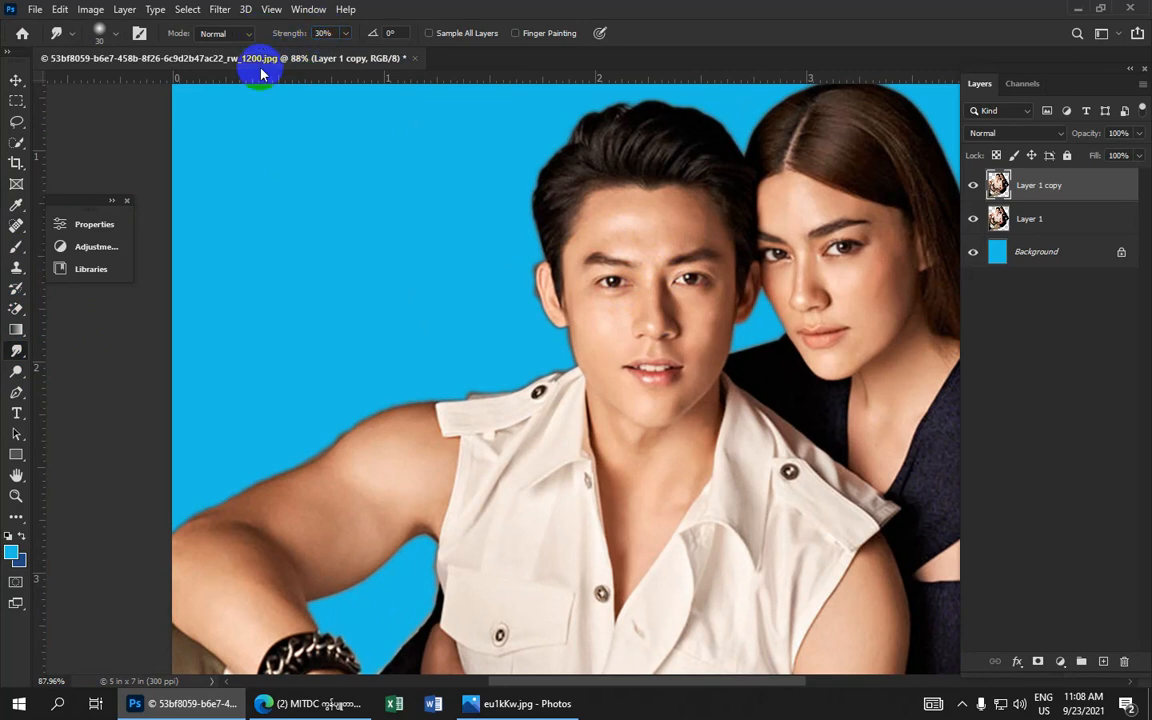
{"action": "scroll", "coordinate": [659, 211], "scroll_direction": "down", "scroll_amount": 1}
{"action": "scroll", "coordinate": [659, 211], "scroll_direction": "up", "scroll_amount": 2}
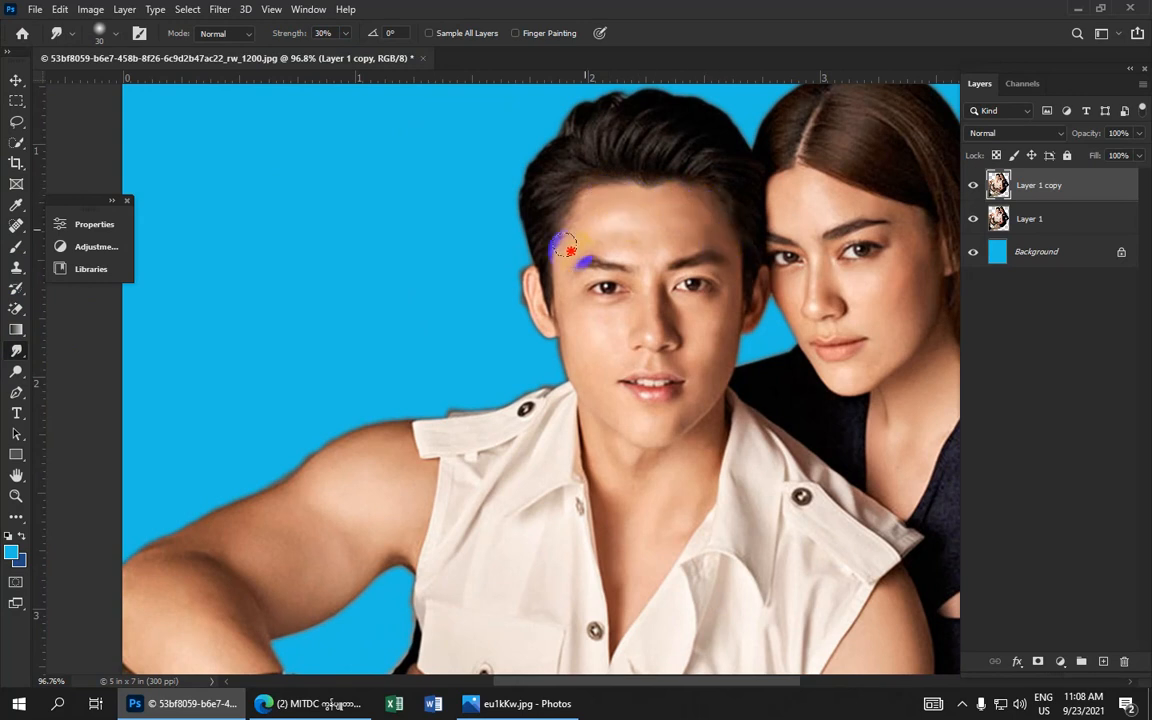
{"action": "mouse_move", "coordinate": [574, 320]}
{"action": "left_mouse_down"}
{"action": "mouse_move", "coordinate": [607, 332]}
{"action": "mouse_move", "coordinate": [619, 304]}
{"action": "mouse_move", "coordinate": [596, 319]}
{"action": "mouse_move", "coordinate": [597, 376]}
{"action": "left_mouse_up"}
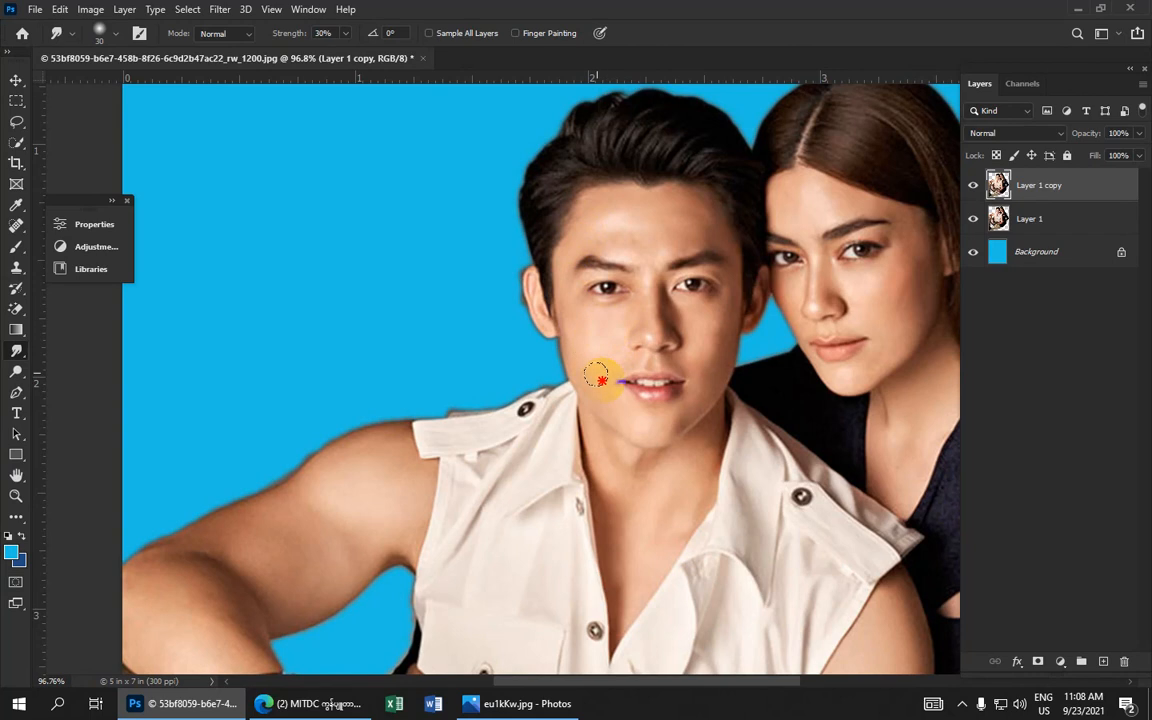
{"action": "left_click_drag", "start_coordinate": [707, 398], "coordinate": [645, 417]}
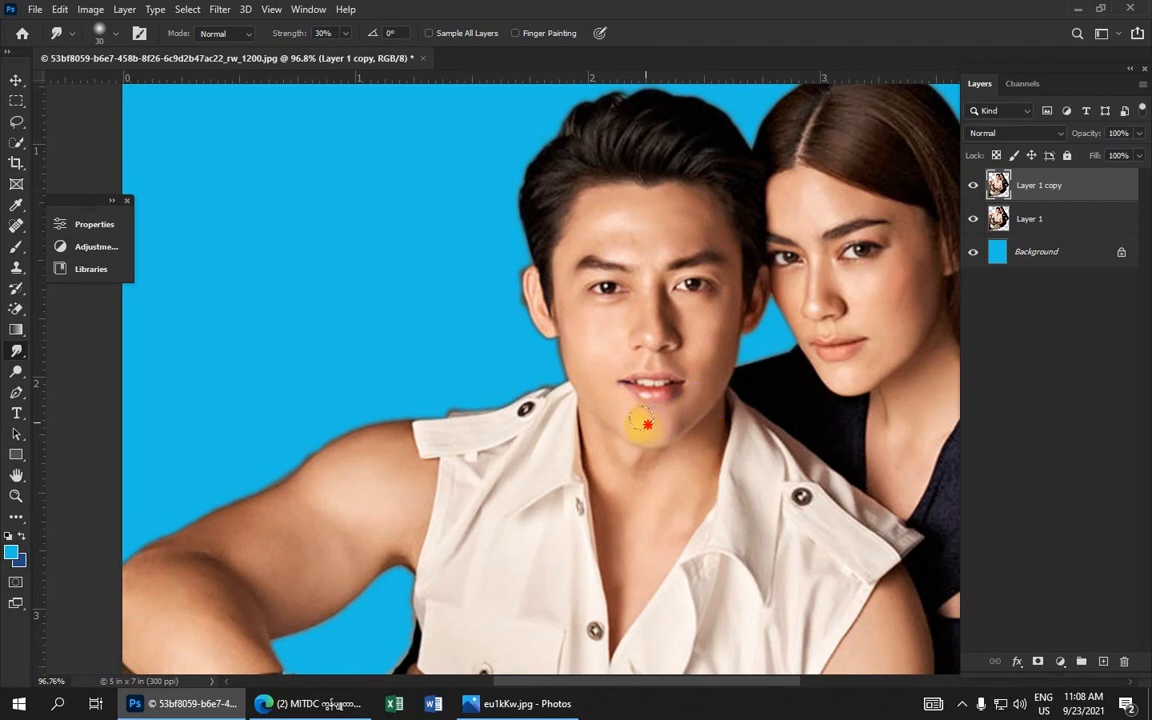
{"action": "mouse_move", "coordinate": [685, 365]}
{"action": "left_mouse_down"}
{"action": "mouse_move", "coordinate": [684, 306]}
{"action": "mouse_move", "coordinate": [698, 337]}
{"action": "mouse_move", "coordinate": [698, 322]}
{"action": "mouse_move", "coordinate": [695, 374]}
{"action": "mouse_move", "coordinate": [715, 306]}
{"action": "mouse_move", "coordinate": [713, 362]}
{"action": "mouse_move", "coordinate": [722, 243]}
{"action": "mouse_move", "coordinate": [725, 295]}
{"action": "mouse_move", "coordinate": [692, 288]}
{"action": "left_mouse_up"}
- Reduce the Smudge brush to size 25 and smooth the skin on the woman's cheeks, forehead and nose
{"action": "mouse_move", "coordinate": [668, 277]}
{"action": "left_mouse_down"}
{"action": "mouse_move", "coordinate": [647, 324]}
{"action": "mouse_move", "coordinate": [638, 312]}
{"action": "mouse_move", "coordinate": [633, 330]}
{"action": "mouse_move", "coordinate": [662, 310]}
{"action": "mouse_move", "coordinate": [667, 327]}
{"action": "mouse_move", "coordinate": [678, 312]}
{"action": "mouse_move", "coordinate": [704, 320]}
{"action": "mouse_move", "coordinate": [451, 317]}
{"action": "left_mouse_up"}
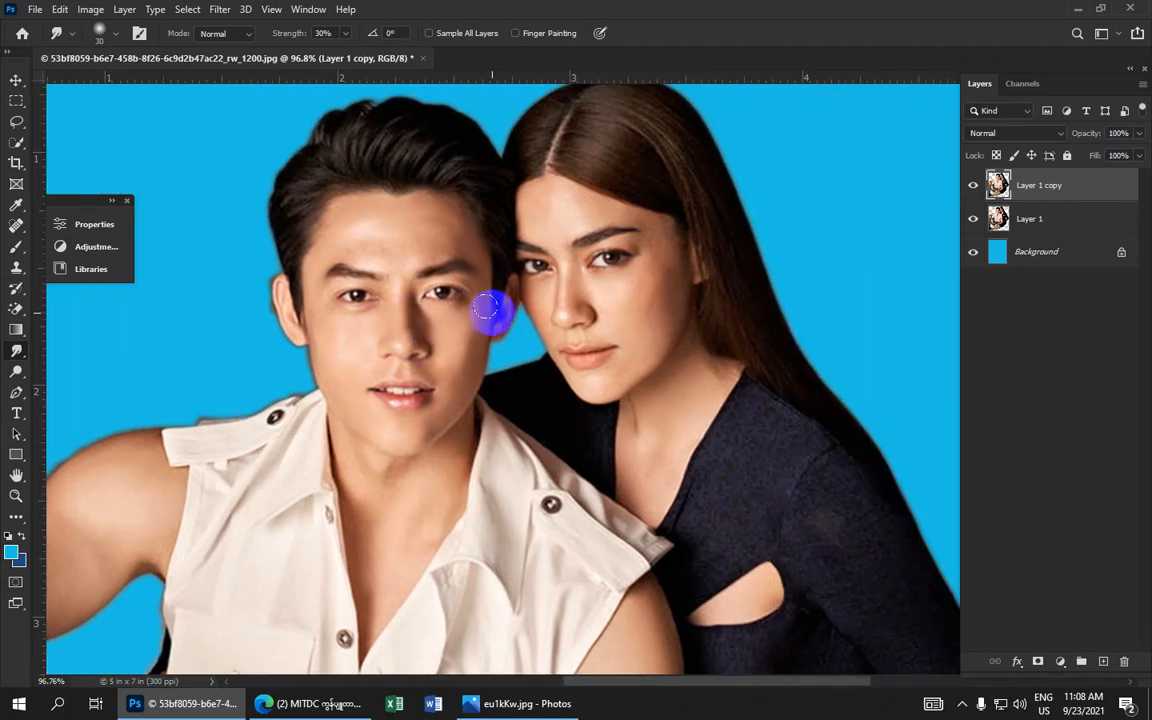
{"action": "key", "text": "bracketleft"}
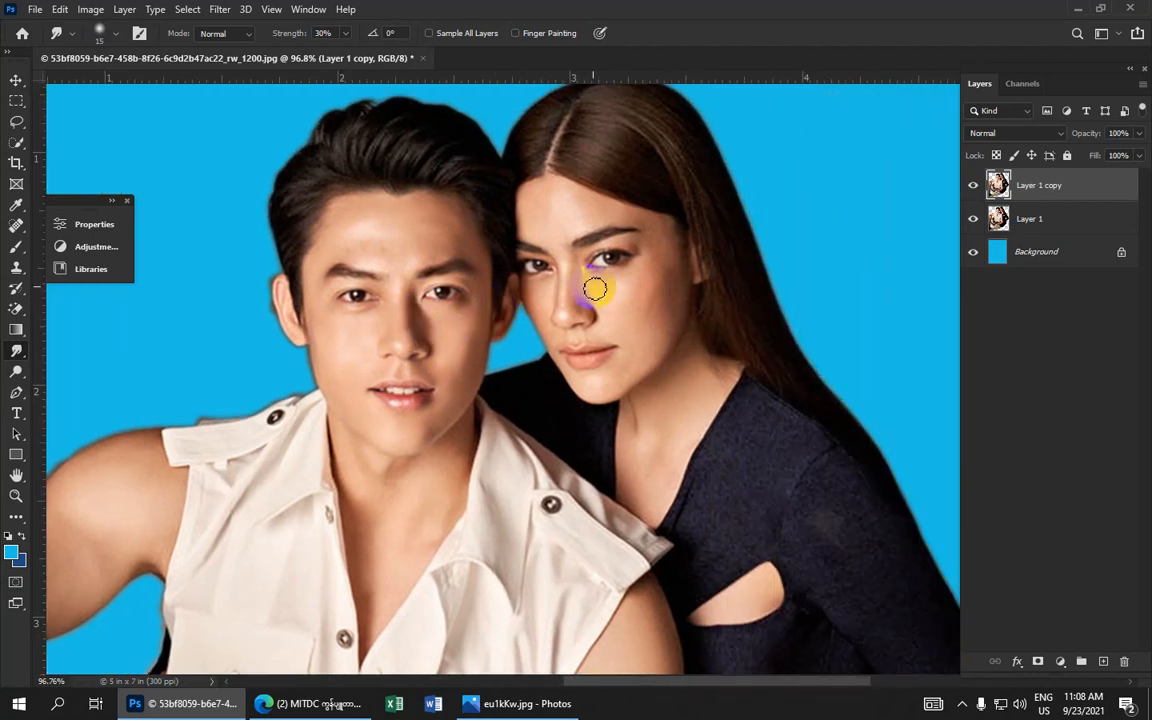
{"action": "mouse_move", "coordinate": [636, 289]}
{"action": "left_mouse_down"}
{"action": "mouse_move", "coordinate": [666, 283]}
{"action": "mouse_move", "coordinate": [642, 239]}
{"action": "mouse_move", "coordinate": [582, 205]}
{"action": "mouse_move", "coordinate": [644, 216]}
{"action": "mouse_move", "coordinate": [672, 277]}
{"action": "mouse_move", "coordinate": [652, 370]}
{"action": "mouse_move", "coordinate": [613, 396]}
{"action": "mouse_move", "coordinate": [590, 392]}
{"action": "mouse_move", "coordinate": [628, 362]}
{"action": "left_mouse_up"}
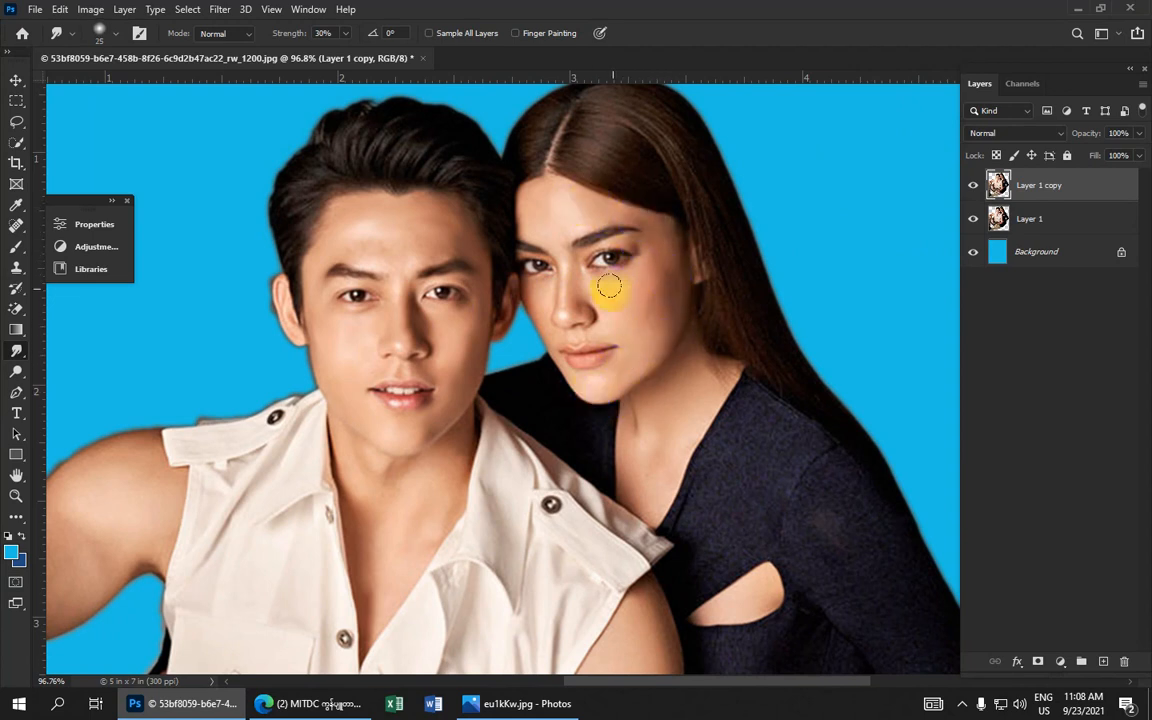
{"action": "mouse_move", "coordinate": [611, 290]}
{"action": "left_mouse_down"}
{"action": "mouse_move", "coordinate": [671, 283]}
{"action": "mouse_move", "coordinate": [657, 319]}
{"action": "mouse_move", "coordinate": [676, 304]}
{"action": "mouse_move", "coordinate": [641, 335]}
{"action": "mouse_move", "coordinate": [608, 312]}
{"action": "mouse_move", "coordinate": [659, 311]}
{"action": "mouse_move", "coordinate": [659, 326]}
{"action": "mouse_move", "coordinate": [663, 299]}
{"action": "mouse_move", "coordinate": [645, 353]}
{"action": "mouse_move", "coordinate": [599, 387]}
{"action": "mouse_move", "coordinate": [572, 382]}
{"action": "mouse_move", "coordinate": [531, 286]}
{"action": "mouse_move", "coordinate": [551, 337]}
{"action": "mouse_move", "coordinate": [535, 299]}
{"action": "mouse_move", "coordinate": [540, 328]}
{"action": "mouse_move", "coordinate": [562, 277]}
{"action": "mouse_move", "coordinate": [563, 304]}
{"action": "mouse_move", "coordinate": [561, 287]}
{"action": "mouse_move", "coordinate": [606, 296]}
{"action": "left_mouse_up"}
{"action": "mouse_move", "coordinate": [566, 203]}
{"action": "left_mouse_down"}
{"action": "mouse_move", "coordinate": [632, 212]}
{"action": "mouse_move", "coordinate": [567, 213]}
{"action": "mouse_move", "coordinate": [560, 234]}
{"action": "mouse_move", "coordinate": [534, 207]}
{"action": "mouse_move", "coordinate": [533, 192]}
{"action": "mouse_move", "coordinate": [551, 183]}
{"action": "mouse_move", "coordinate": [530, 229]}
{"action": "left_mouse_up"}
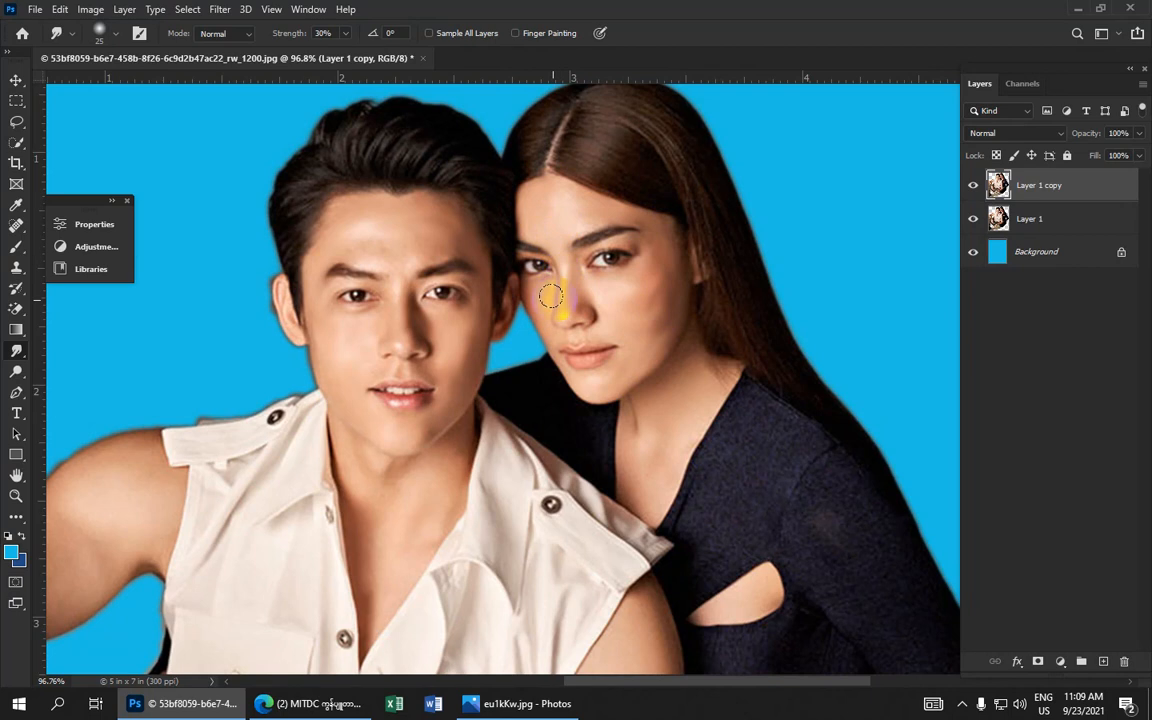
{"action": "mouse_move", "coordinate": [532, 288]}
{"action": "left_mouse_down"}
{"action": "mouse_move", "coordinate": [500, 330]}
{"action": "mouse_move", "coordinate": [474, 340]}
{"action": "mouse_move", "coordinate": [505, 305]}
{"action": "left_mouse_up"}
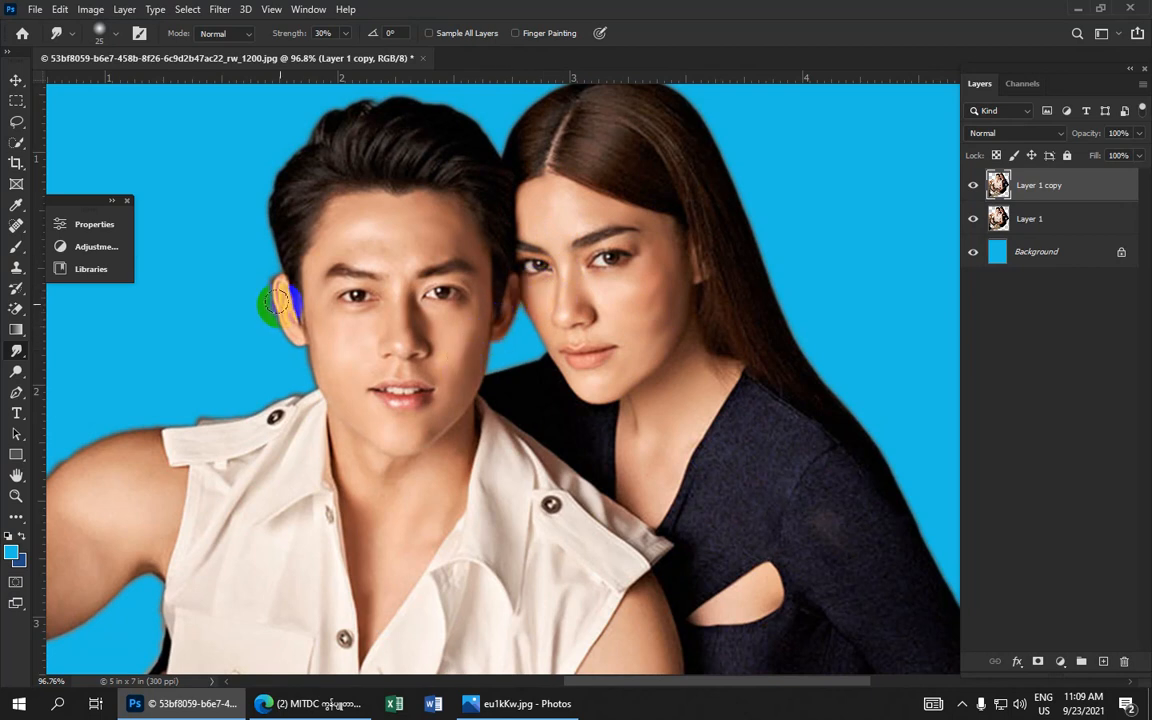
- Smudge the skin on the man's ear, chin, neck and chest and on the woman's neckline
{"action": "mouse_move", "coordinate": [280, 297]}
{"action": "left_mouse_down"}
{"action": "mouse_move", "coordinate": [276, 285]}
{"action": "mouse_move", "coordinate": [260, 297]}
{"action": "left_mouse_up"}
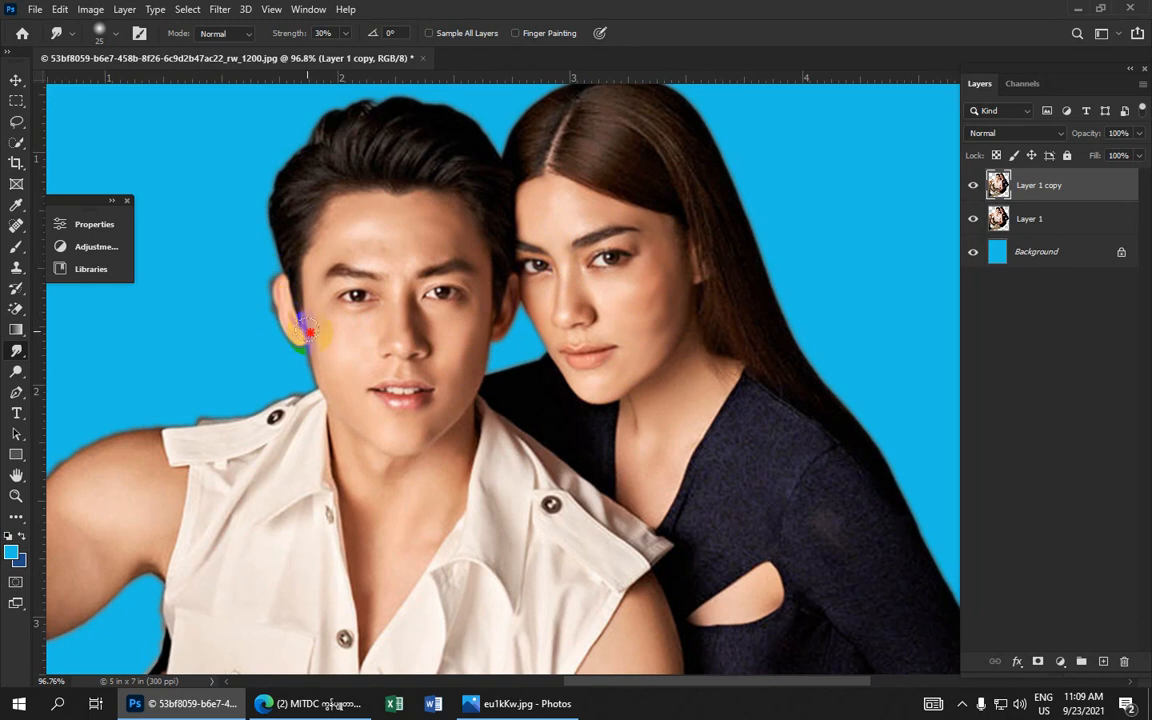
{"action": "mouse_move", "coordinate": [383, 422]}
{"action": "left_mouse_down"}
{"action": "mouse_move", "coordinate": [399, 234]}
{"action": "mouse_move", "coordinate": [447, 180]}
{"action": "mouse_move", "coordinate": [481, 275]}
{"action": "left_mouse_up"}
{"action": "mouse_move", "coordinate": [524, 177]}
{"action": "left_mouse_down"}
{"action": "mouse_move", "coordinate": [474, 293]}
{"action": "mouse_move", "coordinate": [498, 258]}
{"action": "mouse_move", "coordinate": [436, 376]}
{"action": "mouse_move", "coordinate": [401, 174]}
{"action": "left_mouse_up"}
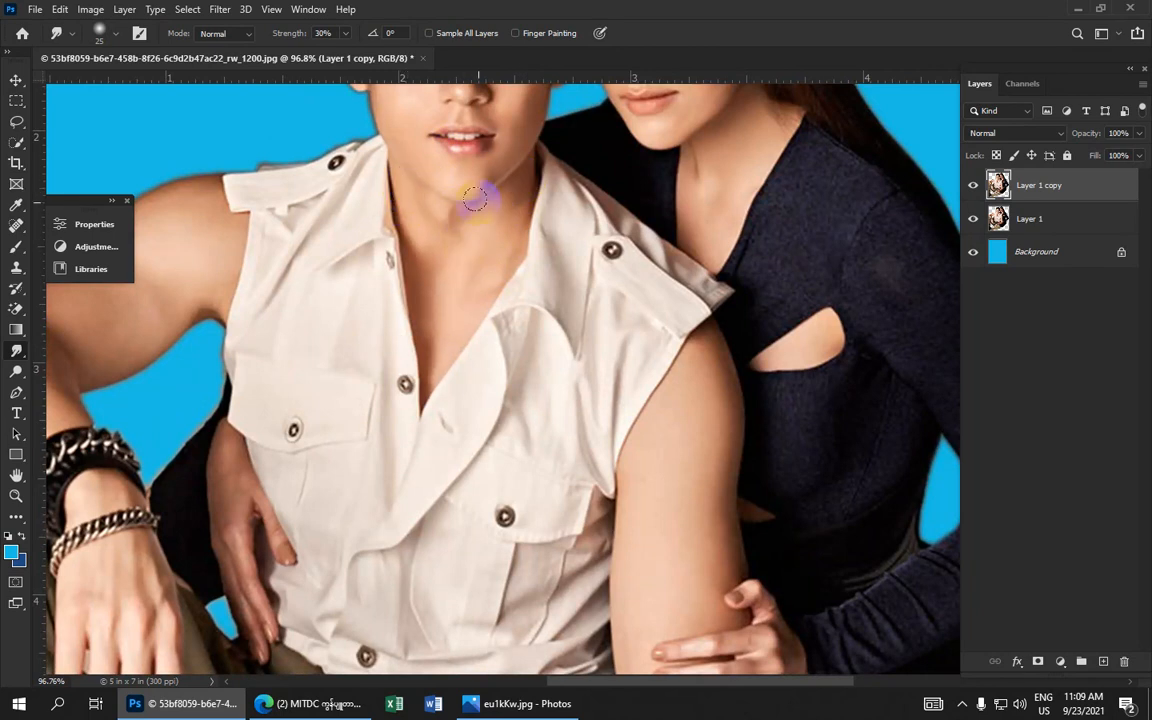
{"action": "mouse_move", "coordinate": [475, 199]}
{"action": "left_mouse_down"}
{"action": "mouse_move", "coordinate": [481, 161]}
{"action": "mouse_move", "coordinate": [453, 184]}
{"action": "mouse_move", "coordinate": [446, 177]}
{"action": "mouse_move", "coordinate": [504, 158]}
{"action": "mouse_move", "coordinate": [507, 145]}
{"action": "mouse_move", "coordinate": [482, 184]}
{"action": "mouse_move", "coordinate": [435, 162]}
{"action": "mouse_move", "coordinate": [477, 177]}
{"action": "left_mouse_up"}
{"action": "mouse_move", "coordinate": [418, 206]}
{"action": "left_mouse_down"}
{"action": "mouse_move", "coordinate": [434, 362]}
{"action": "mouse_move", "coordinate": [492, 243]}
{"action": "mouse_move", "coordinate": [522, 201]}
{"action": "mouse_move", "coordinate": [532, 214]}
{"action": "mouse_move", "coordinate": [527, 180]}
{"action": "mouse_move", "coordinate": [505, 256]}
{"action": "mouse_move", "coordinate": [406, 184]}
{"action": "mouse_move", "coordinate": [414, 278]}
{"action": "left_mouse_up"}
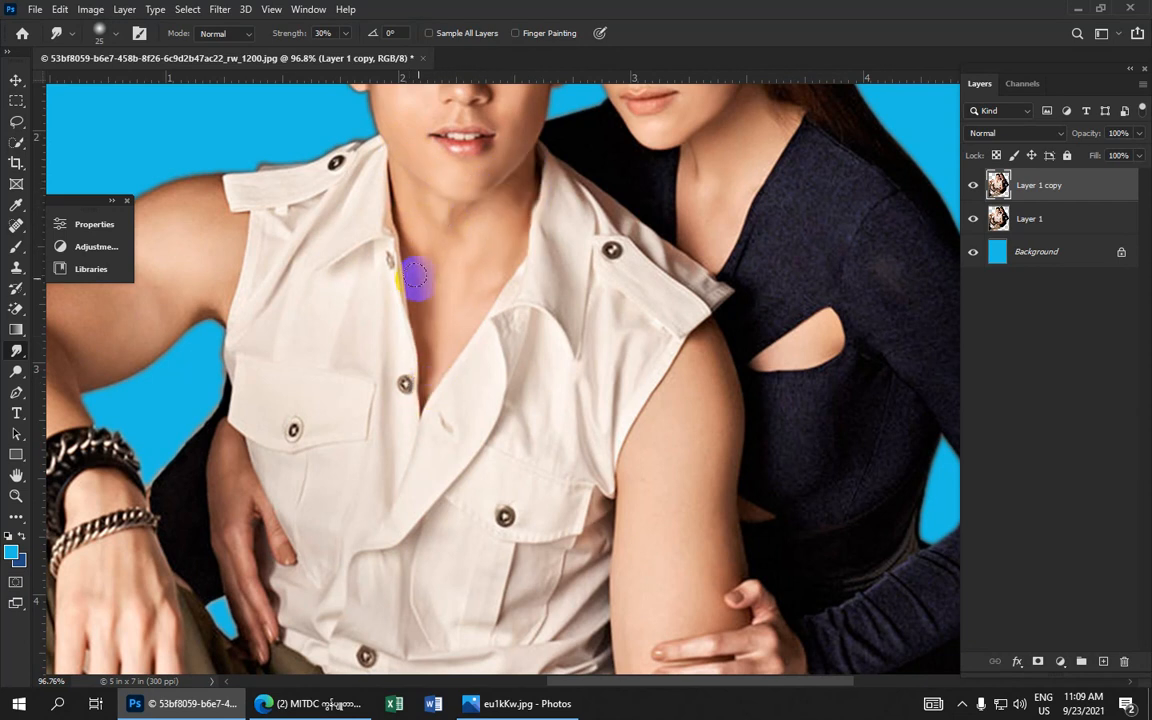
{"action": "mouse_move", "coordinate": [790, 195]}
{"action": "left_mouse_down"}
{"action": "mouse_move", "coordinate": [783, 122]}
{"action": "mouse_move", "coordinate": [765, 105]}
{"action": "mouse_move", "coordinate": [707, 260]}
{"action": "mouse_move", "coordinate": [733, 121]}
{"action": "mouse_move", "coordinate": [702, 213]}
{"action": "mouse_move", "coordinate": [699, 141]}
{"action": "mouse_move", "coordinate": [697, 247]}
{"action": "left_mouse_up"}
{"action": "mouse_move", "coordinate": [752, 157]}
{"action": "left_mouse_down"}
{"action": "mouse_move", "coordinate": [818, 325]}
{"action": "mouse_move", "coordinate": [799, 352]}
{"action": "mouse_move", "coordinate": [764, 361]}
{"action": "mouse_move", "coordinate": [851, 322]}
{"action": "mouse_move", "coordinate": [782, 357]}
{"action": "mouse_move", "coordinate": [822, 353]}
{"action": "mouse_move", "coordinate": [761, 362]}
{"action": "mouse_move", "coordinate": [805, 345]}
{"action": "mouse_move", "coordinate": [828, 317]}
{"action": "left_mouse_up"}
- Smooth the man's bare upper arm and forearm and the woman's hand holding it with the Smudge tool
{"action": "mouse_move", "coordinate": [777, 392]}
{"action": "left_mouse_down"}
{"action": "mouse_move", "coordinate": [725, 282]}
{"action": "mouse_move", "coordinate": [697, 170]}
{"action": "mouse_move", "coordinate": [653, 164]}
{"action": "mouse_move", "coordinate": [631, 107]}
{"action": "mouse_move", "coordinate": [644, 111]}
{"action": "mouse_move", "coordinate": [653, 201]}
{"action": "mouse_move", "coordinate": [653, 338]}
{"action": "mouse_move", "coordinate": [616, 127]}
{"action": "mouse_move", "coordinate": [638, 379]}
{"action": "mouse_move", "coordinate": [606, 158]}
{"action": "mouse_move", "coordinate": [640, 358]}
{"action": "mouse_move", "coordinate": [602, 342]}
{"action": "mouse_move", "coordinate": [574, 206]}
{"action": "mouse_move", "coordinate": [589, 374]}
{"action": "mouse_move", "coordinate": [558, 214]}
{"action": "mouse_move", "coordinate": [571, 393]}
{"action": "left_mouse_up"}
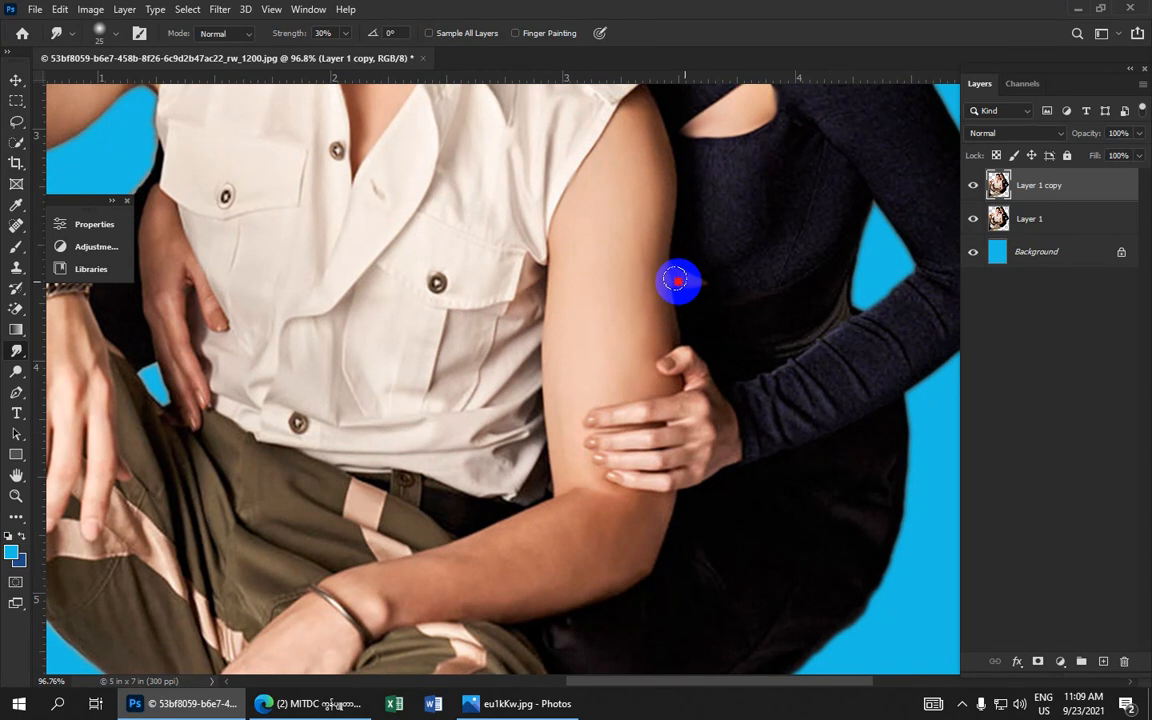
{"action": "mouse_move", "coordinate": [679, 278]}
{"action": "left_mouse_down"}
{"action": "mouse_move", "coordinate": [635, 305]}
{"action": "mouse_move", "coordinate": [633, 387]}
{"action": "mouse_move", "coordinate": [644, 385]}
{"action": "mouse_move", "coordinate": [584, 390]}
{"action": "mouse_move", "coordinate": [619, 407]}
{"action": "mouse_move", "coordinate": [624, 376]}
{"action": "mouse_move", "coordinate": [685, 372]}
{"action": "mouse_move", "coordinate": [697, 360]}
{"action": "mouse_move", "coordinate": [673, 361]}
{"action": "mouse_move", "coordinate": [693, 357]}
{"action": "mouse_move", "coordinate": [682, 363]}
{"action": "mouse_move", "coordinate": [722, 432]}
{"action": "left_mouse_up"}
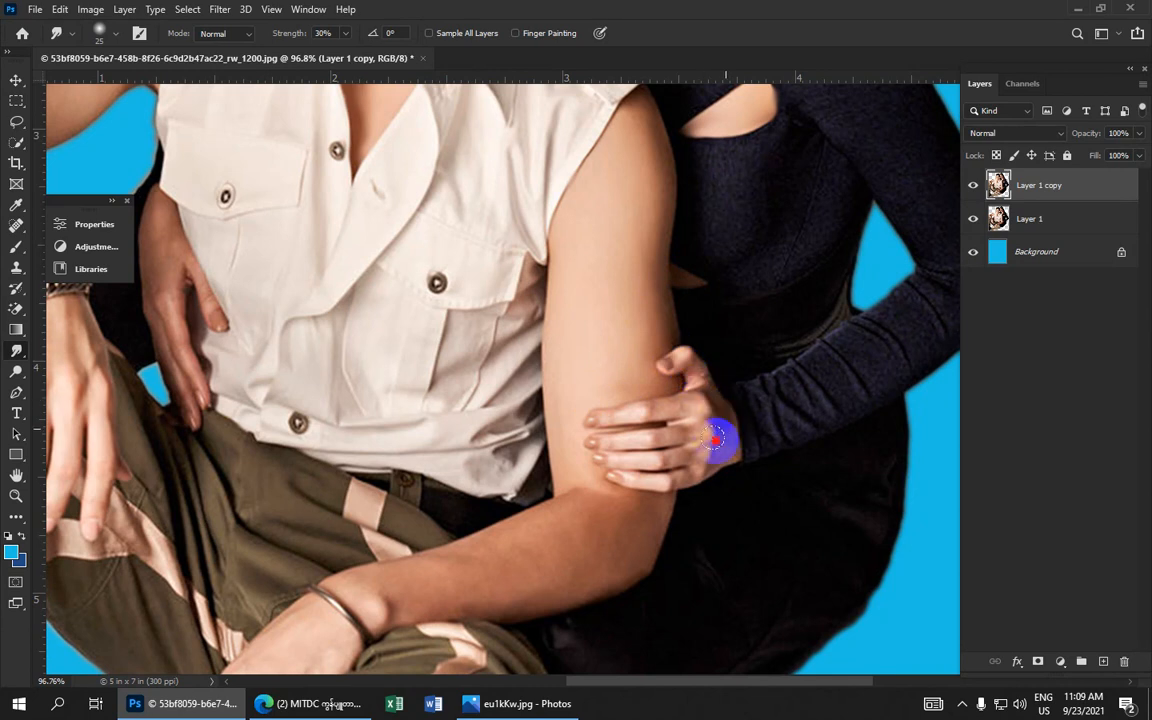
{"action": "mouse_move", "coordinate": [676, 478]}
{"action": "left_mouse_down"}
{"action": "mouse_move", "coordinate": [634, 481]}
{"action": "mouse_move", "coordinate": [611, 459]}
{"action": "mouse_move", "coordinate": [675, 457]}
{"action": "mouse_move", "coordinate": [645, 452]}
{"action": "mouse_move", "coordinate": [642, 433]}
{"action": "mouse_move", "coordinate": [615, 443]}
{"action": "mouse_move", "coordinate": [672, 412]}
{"action": "mouse_move", "coordinate": [617, 405]}
{"action": "mouse_move", "coordinate": [579, 430]}
{"action": "mouse_move", "coordinate": [568, 375]}
{"action": "left_mouse_up"}
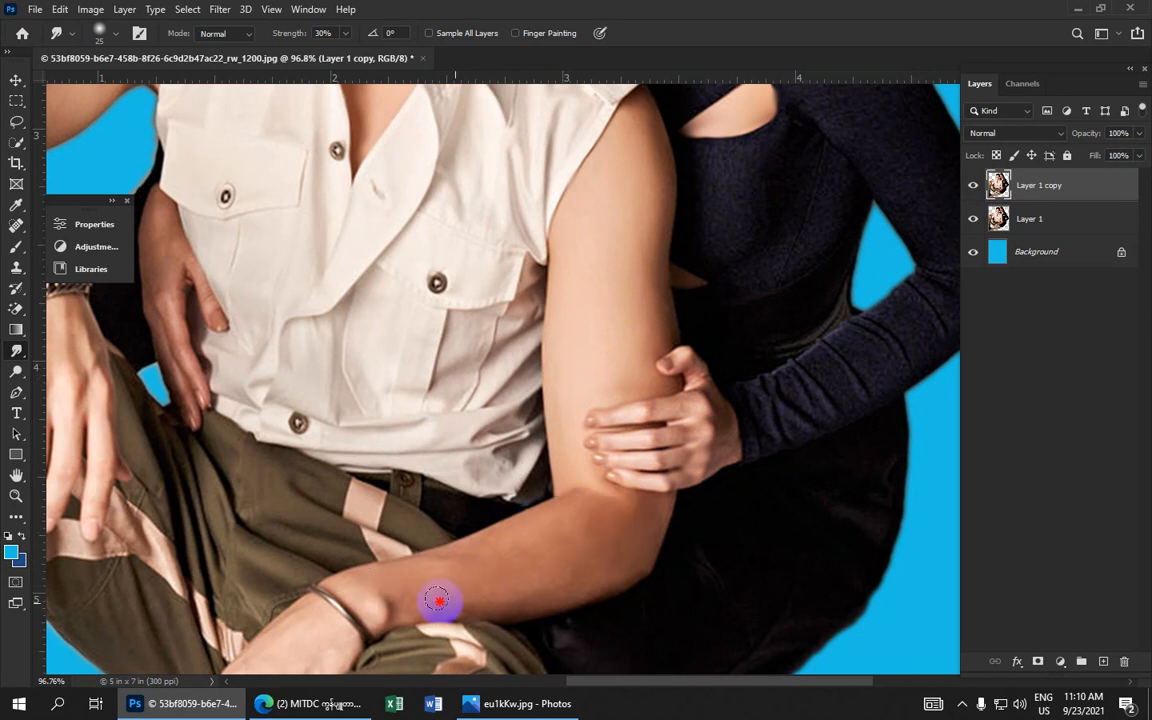
{"action": "left_click_drag", "start_coordinate": [653, 514], "coordinate": [643, 487]}
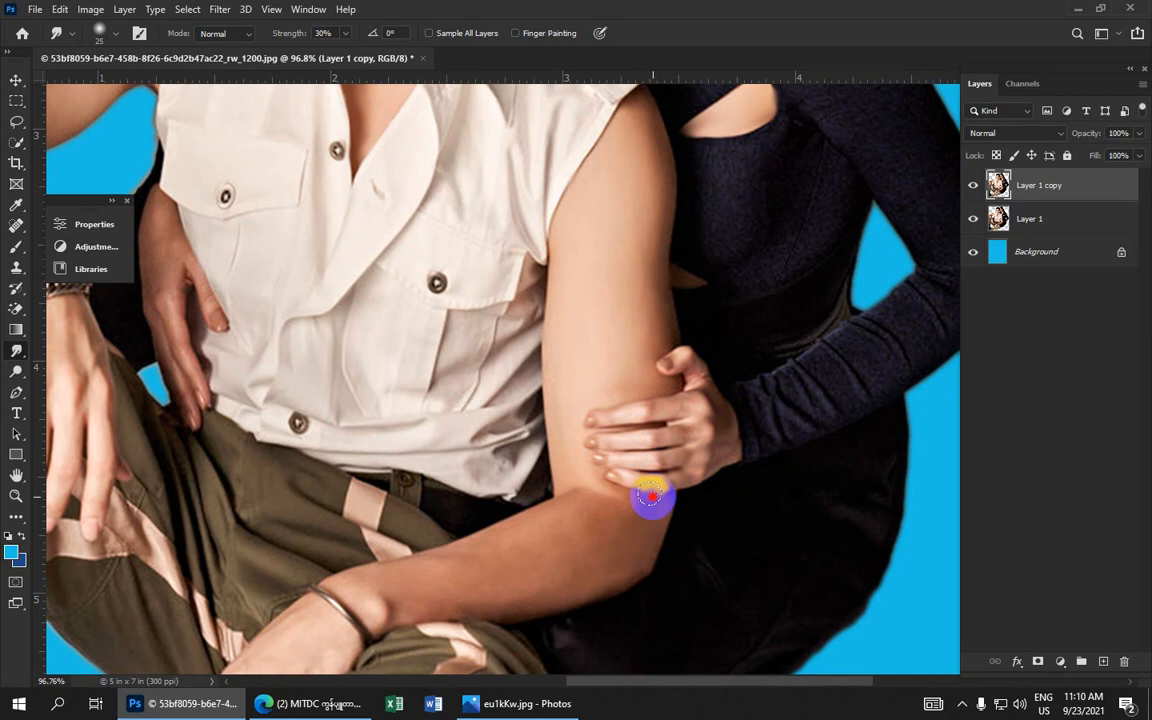
- Undo the smudge stroke across the thin bracelet and smooth the back of the man's hand resting on his leg
{"action": "left_click_drag", "start_coordinate": [611, 544], "coordinate": [712, 318]}
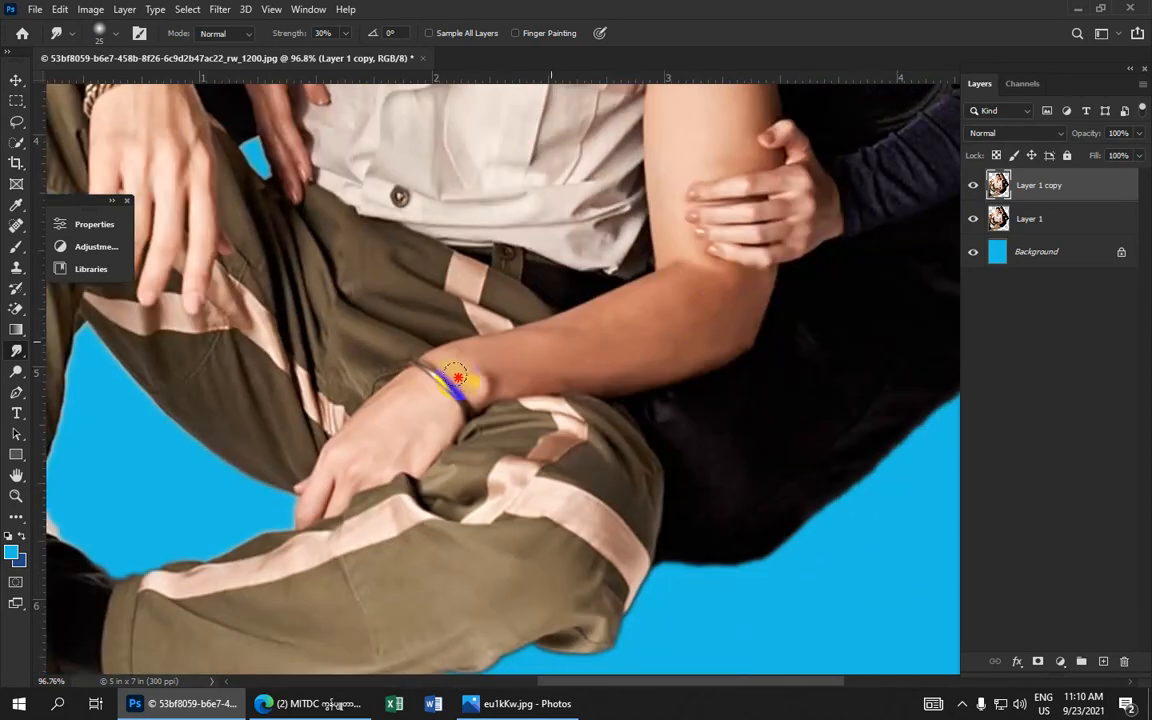
{"action": "left_click_drag", "start_coordinate": [457, 377], "coordinate": [399, 411]}
{"action": "key", "text": "ctrl+z"}
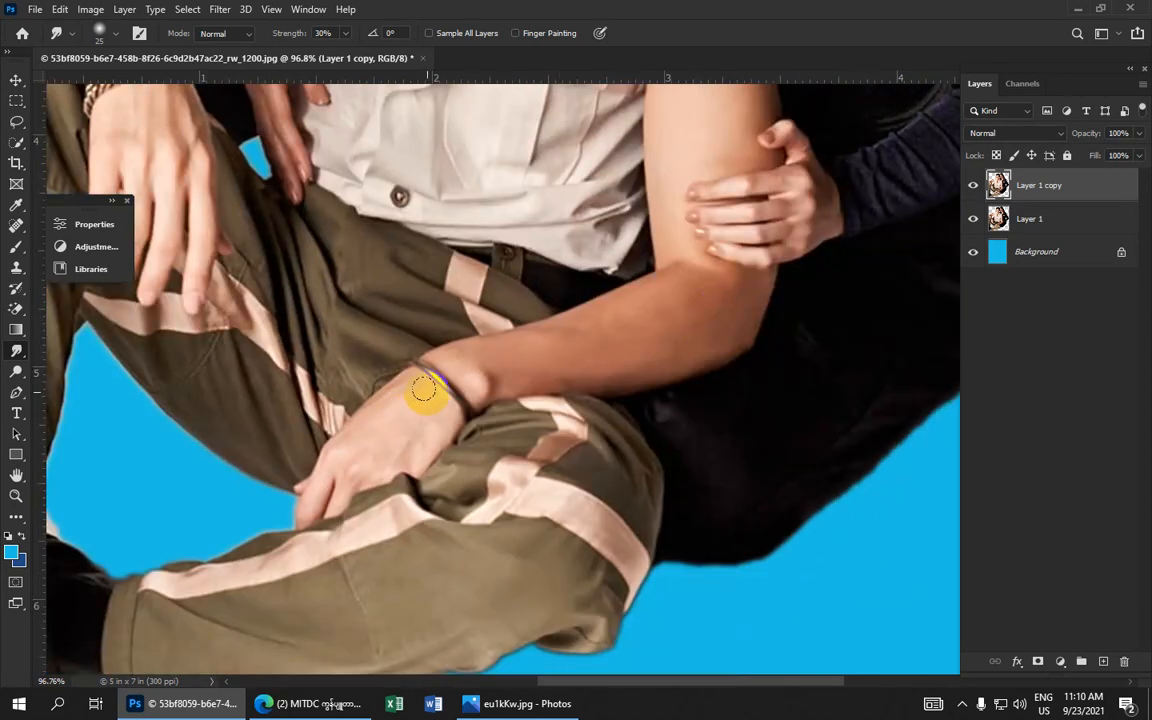
{"action": "mouse_move", "coordinate": [423, 360]}
{"action": "left_mouse_down"}
{"action": "mouse_move", "coordinate": [374, 447]}
{"action": "mouse_move", "coordinate": [344, 453]}
{"action": "mouse_move", "coordinate": [371, 391]}
{"action": "mouse_move", "coordinate": [382, 439]}
{"action": "mouse_move", "coordinate": [410, 395]}
{"action": "mouse_move", "coordinate": [417, 448]}
{"action": "mouse_move", "coordinate": [339, 496]}
{"action": "mouse_move", "coordinate": [338, 453]}
{"action": "mouse_move", "coordinate": [323, 488]}
{"action": "left_mouse_up"}
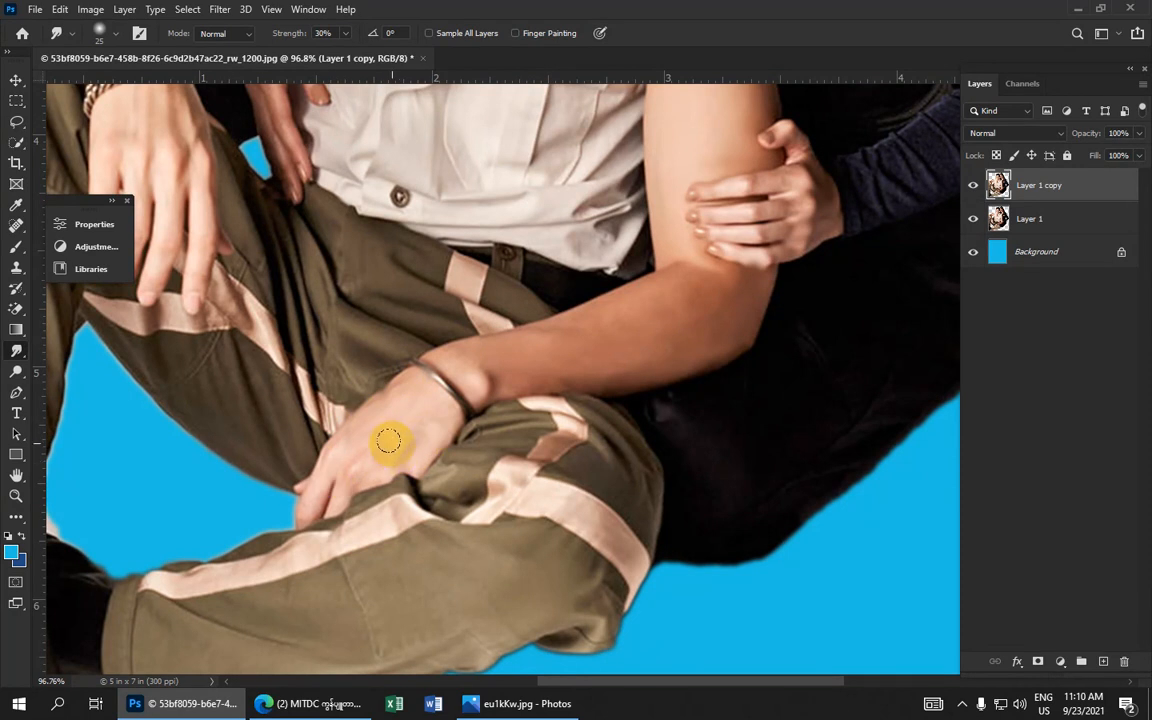
- Smudge the skin on the woman's hand at the man's waist and on his hand with the chain bracelets
{"action": "left_click_drag", "start_coordinate": [388, 433], "coordinate": [595, 706]}
{"action": "mouse_move", "coordinate": [470, 259]}
{"action": "left_mouse_down"}
{"action": "mouse_move", "coordinate": [480, 302]}
{"action": "mouse_move", "coordinate": [463, 271]}
{"action": "mouse_move", "coordinate": [459, 348]}
{"action": "left_mouse_up"}
{"action": "mouse_move", "coordinate": [451, 293]}
{"action": "left_mouse_down"}
{"action": "mouse_move", "coordinate": [461, 366]}
{"action": "mouse_move", "coordinate": [500, 444]}
{"action": "left_mouse_up"}
{"action": "left_click_drag", "start_coordinate": [468, 394], "coordinate": [486, 459]}
{"action": "left_click_drag", "start_coordinate": [331, 362], "coordinate": [307, 503]}
{"action": "left_click_drag", "start_coordinate": [337, 416], "coordinate": [322, 507]}
{"action": "mouse_move", "coordinate": [336, 450]}
{"action": "left_mouse_down"}
{"action": "mouse_move", "coordinate": [334, 513]}
{"action": "mouse_move", "coordinate": [364, 512]}
{"action": "left_mouse_up"}
{"action": "left_click_drag", "start_coordinate": [412, 453], "coordinate": [392, 497]}
- Smooth the shoulder, upper arm and elbow of the man's arm with the chain bracelets using the Smudge tool
{"action": "left_click_drag", "start_coordinate": [357, 363], "coordinate": [415, 598]}
{"action": "mouse_move", "coordinate": [513, 220]}
{"action": "left_mouse_down"}
{"action": "mouse_move", "coordinate": [463, 233]}
{"action": "mouse_move", "coordinate": [394, 288]}
{"action": "mouse_move", "coordinate": [418, 252]}
{"action": "mouse_move", "coordinate": [388, 298]}
{"action": "mouse_move", "coordinate": [420, 244]}
{"action": "mouse_move", "coordinate": [418, 259]}
{"action": "mouse_move", "coordinate": [342, 293]}
{"action": "mouse_move", "coordinate": [238, 366]}
{"action": "left_mouse_up"}
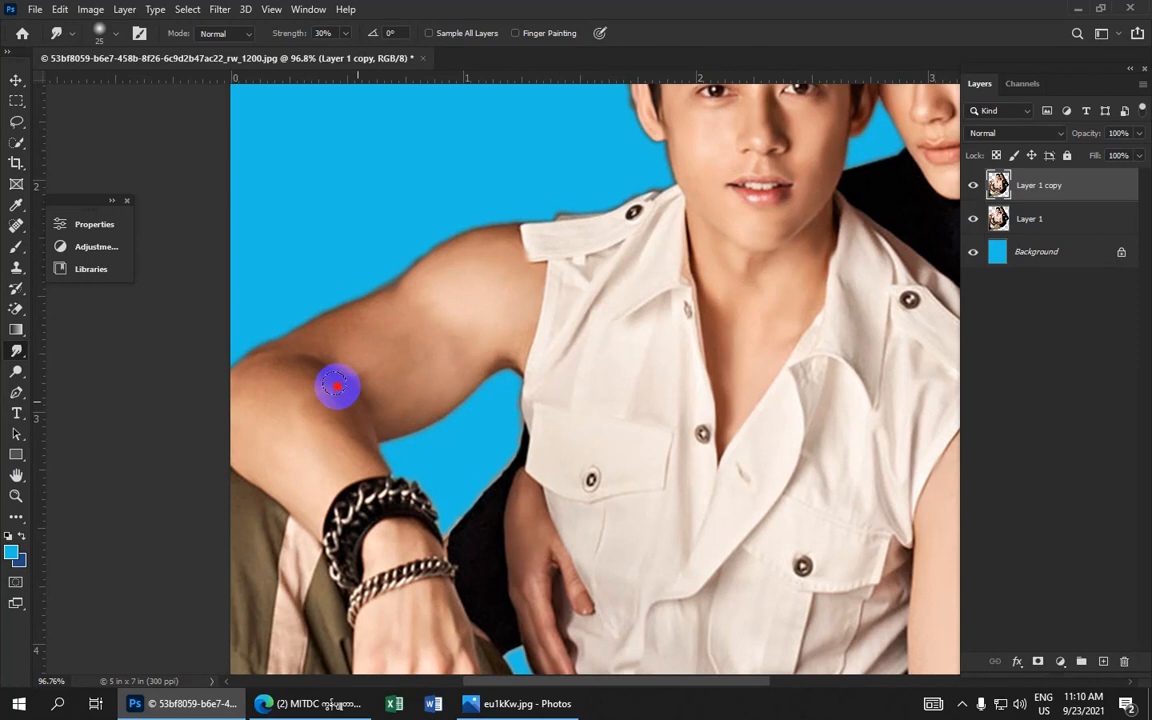
{"action": "mouse_move", "coordinate": [336, 386]}
{"action": "left_mouse_down"}
{"action": "mouse_move", "coordinate": [275, 362]}
{"action": "mouse_move", "coordinate": [319, 398]}
{"action": "mouse_move", "coordinate": [303, 404]}
{"action": "mouse_move", "coordinate": [403, 402]}
{"action": "left_mouse_up"}
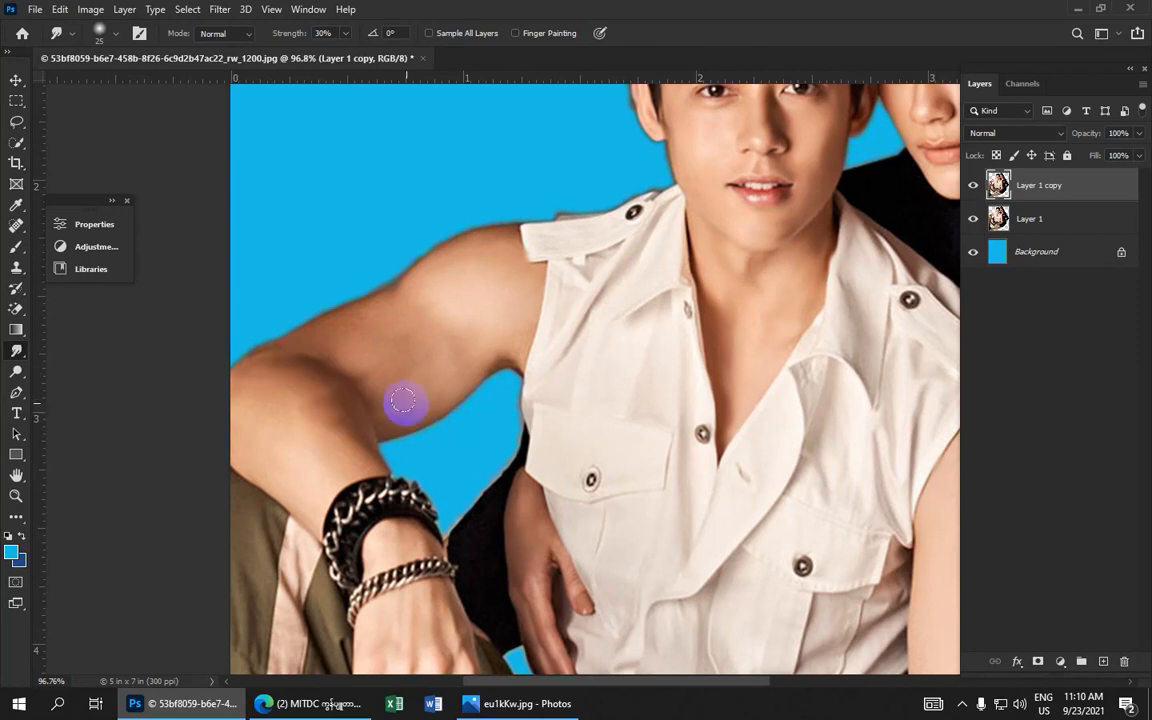
- Toggle the visibility of Layer 1 copy to compare the retouched couple with the original, leaving the layer shown
{"action": "scroll", "coordinate": [527, 327], "scroll_direction": "down", "scroll_amount": 6}
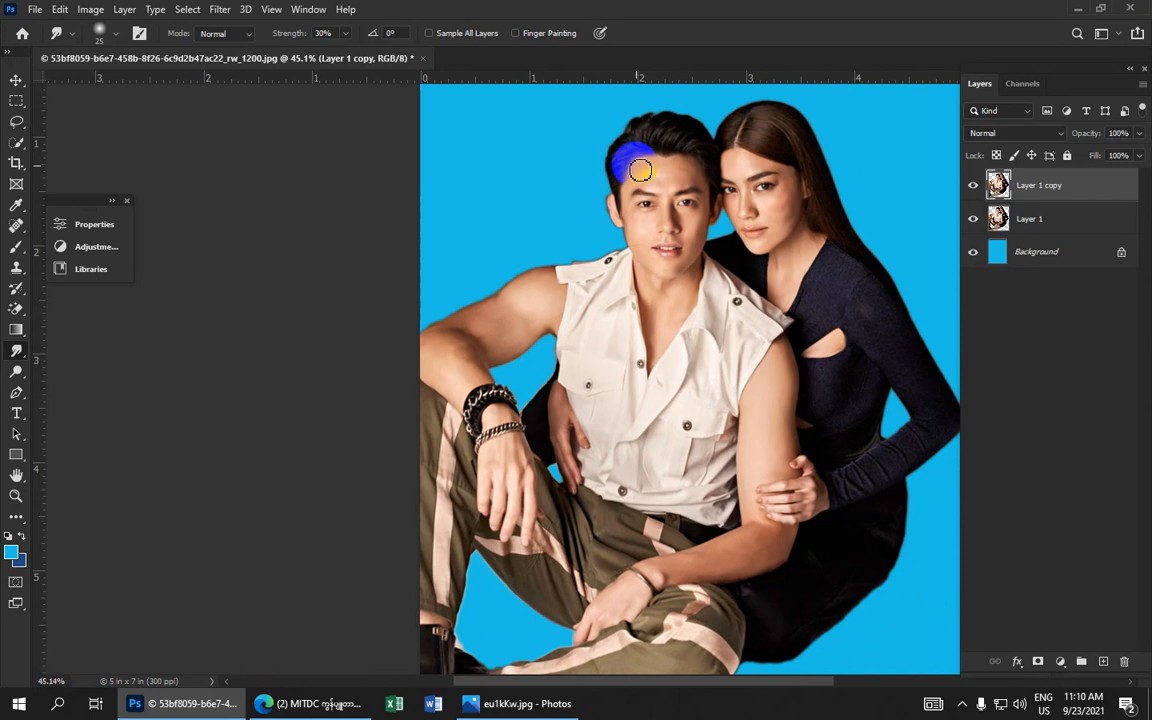
{"action": "left_click", "coordinate": [972, 186]}
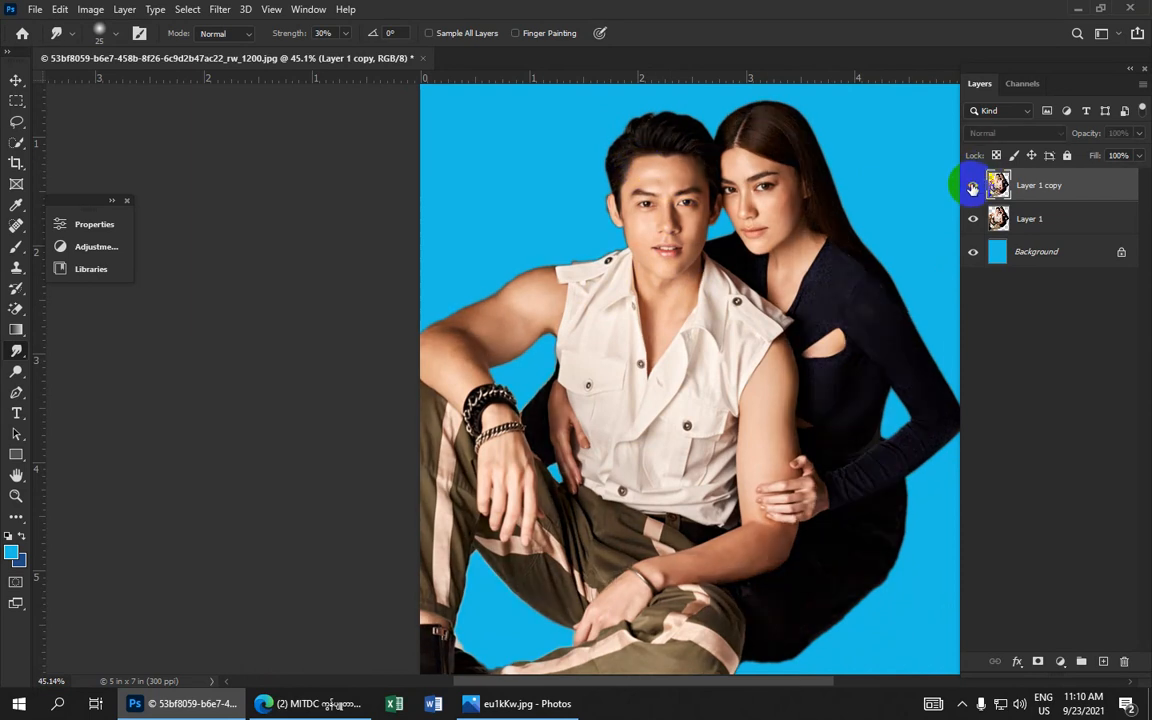
{"action": "left_click", "coordinate": [972, 186]}
{"action": "left_click", "coordinate": [971, 188]}
{"action": "left_click", "coordinate": [969, 192]}
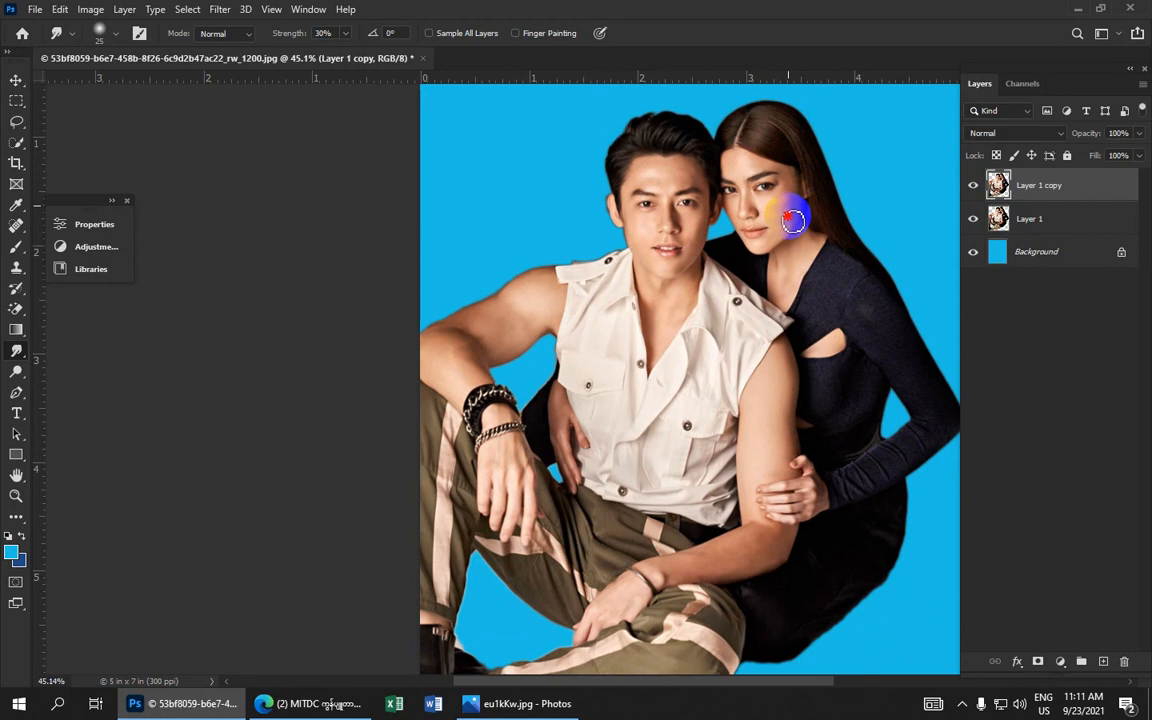
{"action": "scroll", "coordinate": [792, 218], "scroll_direction": "up", "scroll_amount": 2}
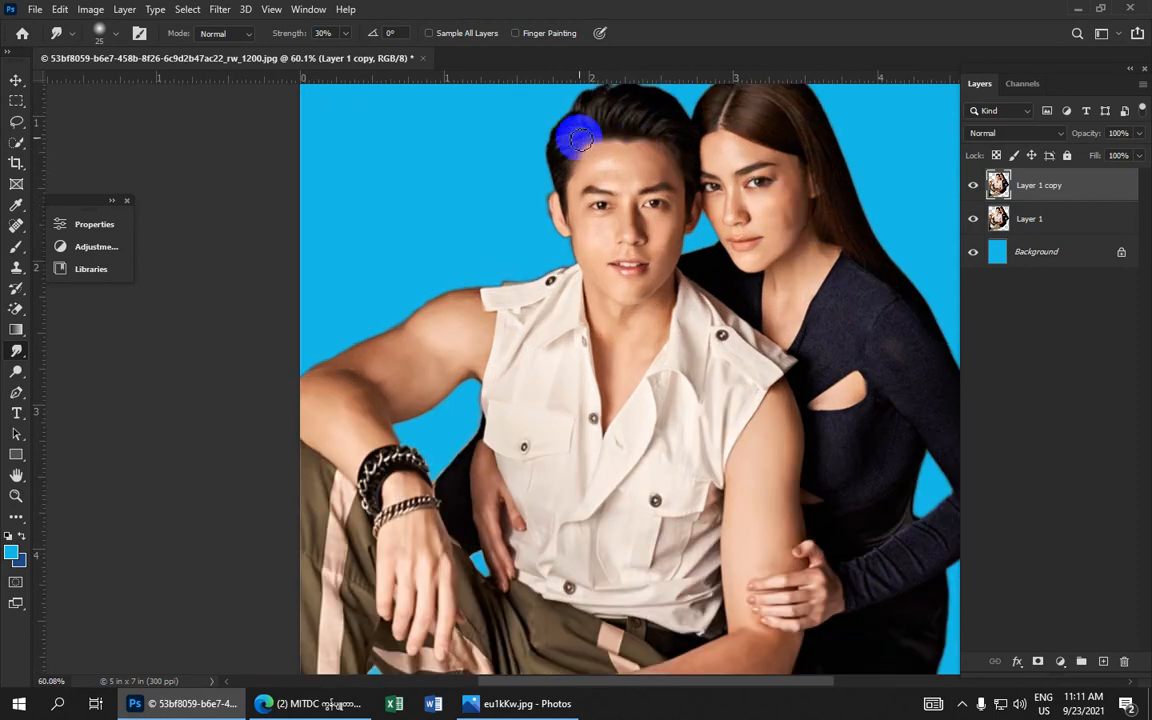
- Apply a Surface Blur with a radius of 10 pixels and a threshold of 5 levels to Layer 1 copy
{"action": "scroll", "coordinate": [577, 128], "scroll_direction": "down", "scroll_amount": 2}
{"action": "left_click", "coordinate": [219, 9]}
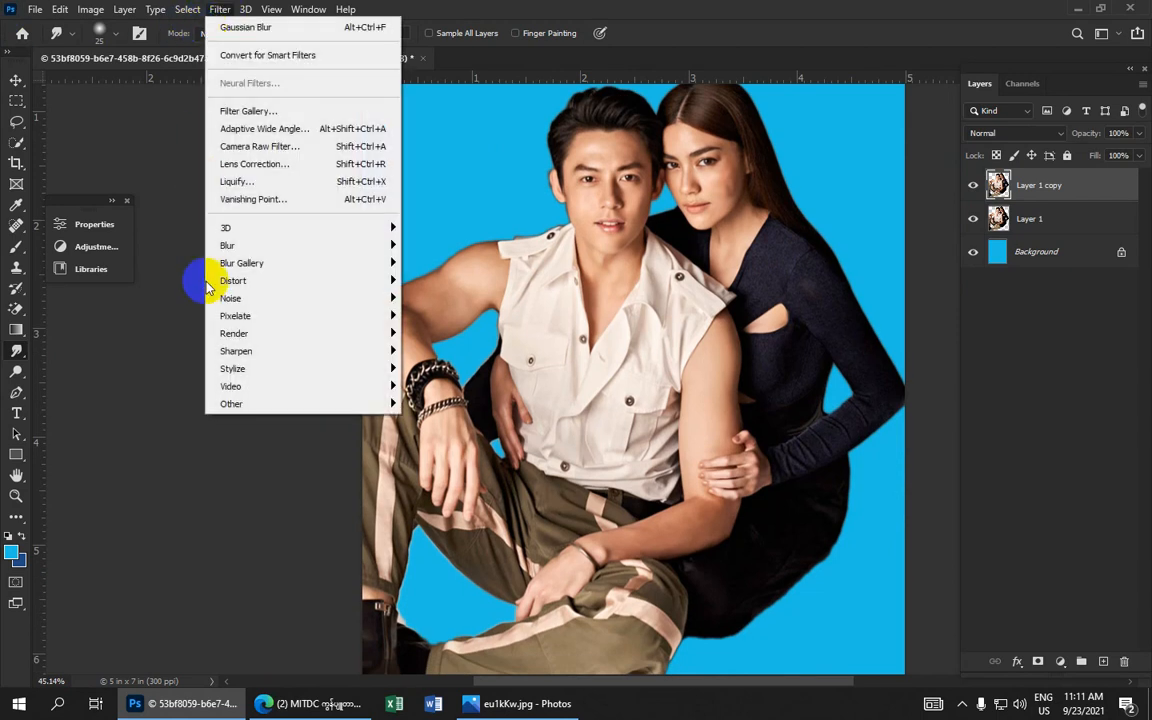
{"action": "mouse_move", "coordinate": [295, 245]}
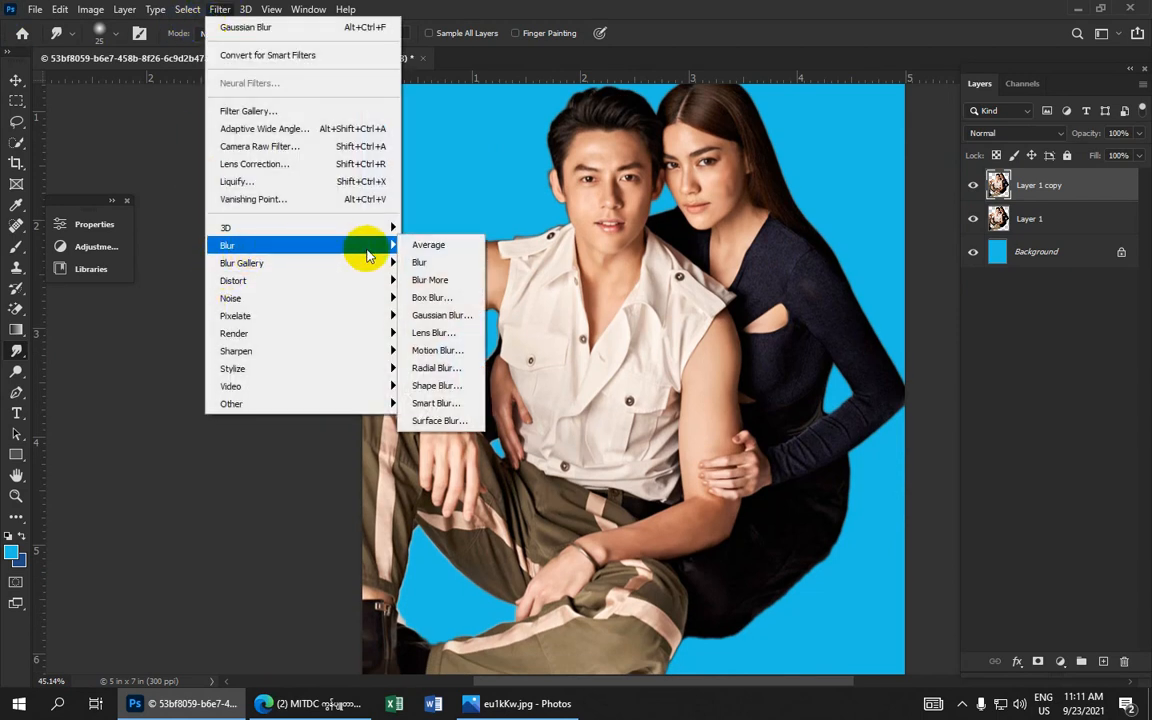
{"action": "left_click", "coordinate": [439, 420]}
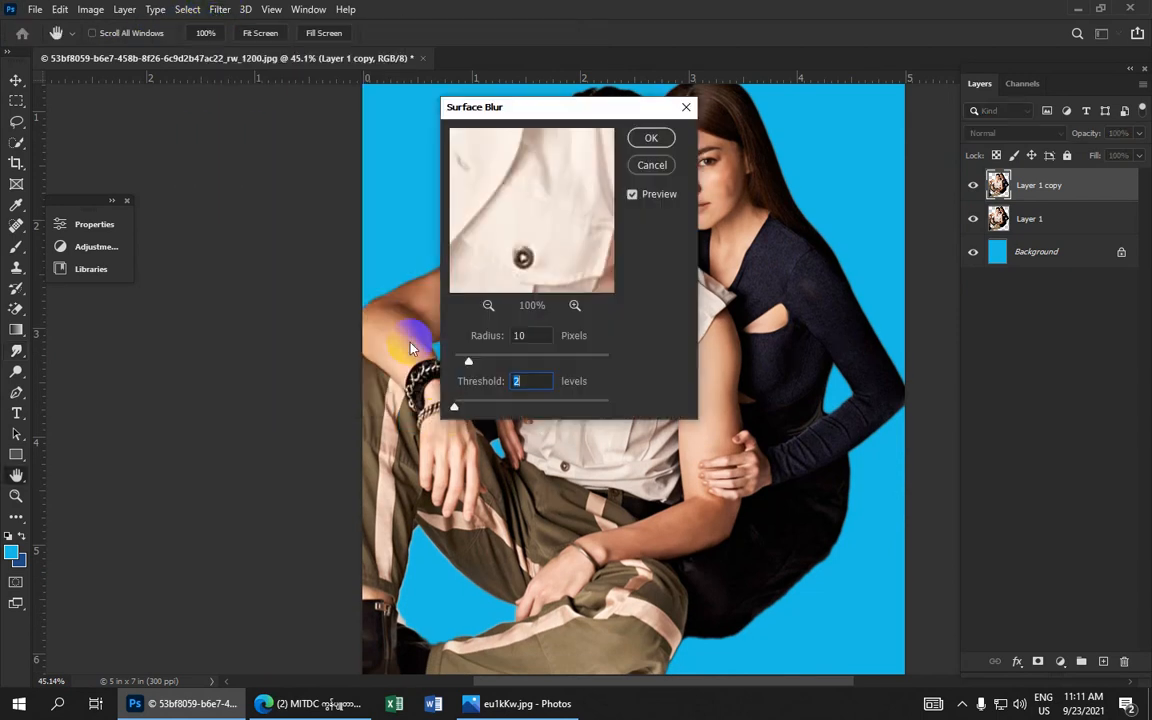
{"action": "left_click", "coordinate": [469, 380]}
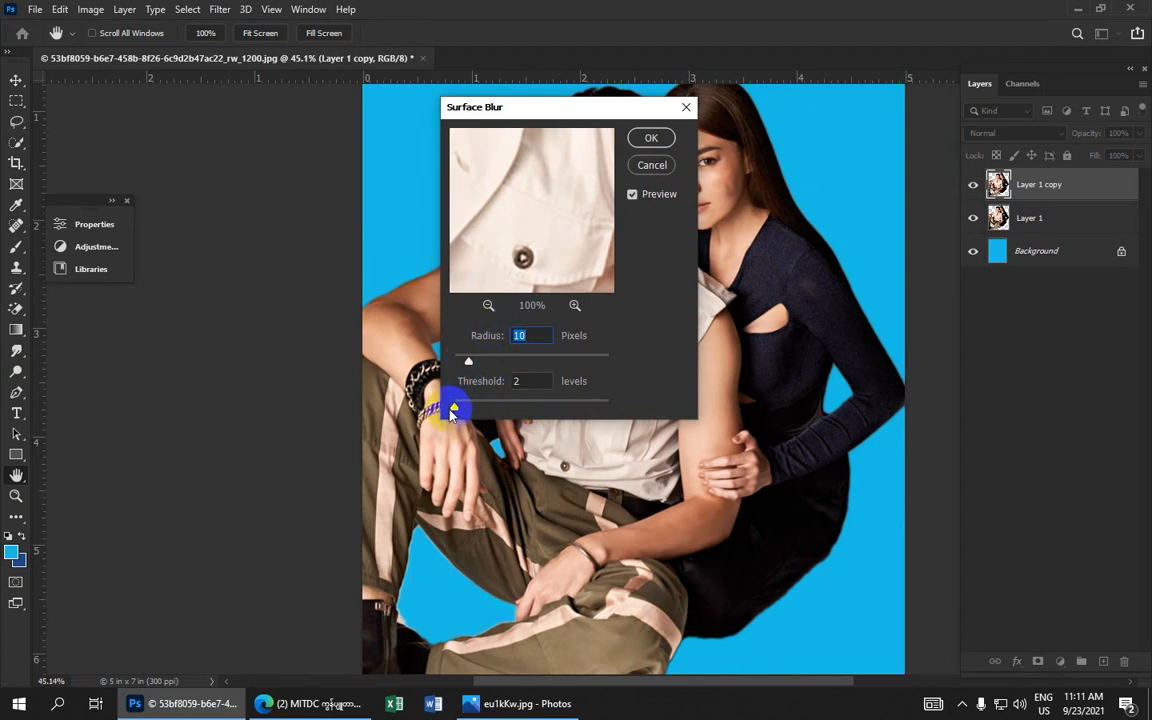
{"action": "left_click_drag", "start_coordinate": [454, 410], "coordinate": [478, 403]}
{"action": "left_click_drag", "start_coordinate": [553, 108], "coordinate": [359, 26]}
{"action": "left_click", "coordinate": [270, 303]}
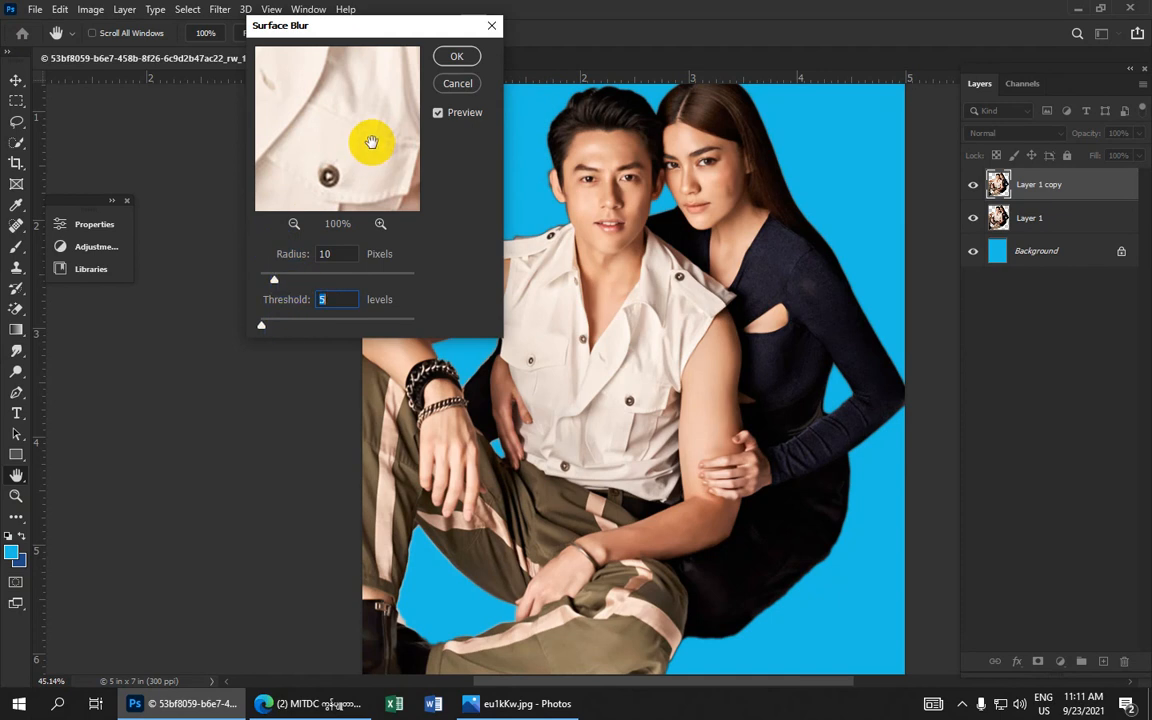
{"action": "left_click", "coordinate": [439, 113]}
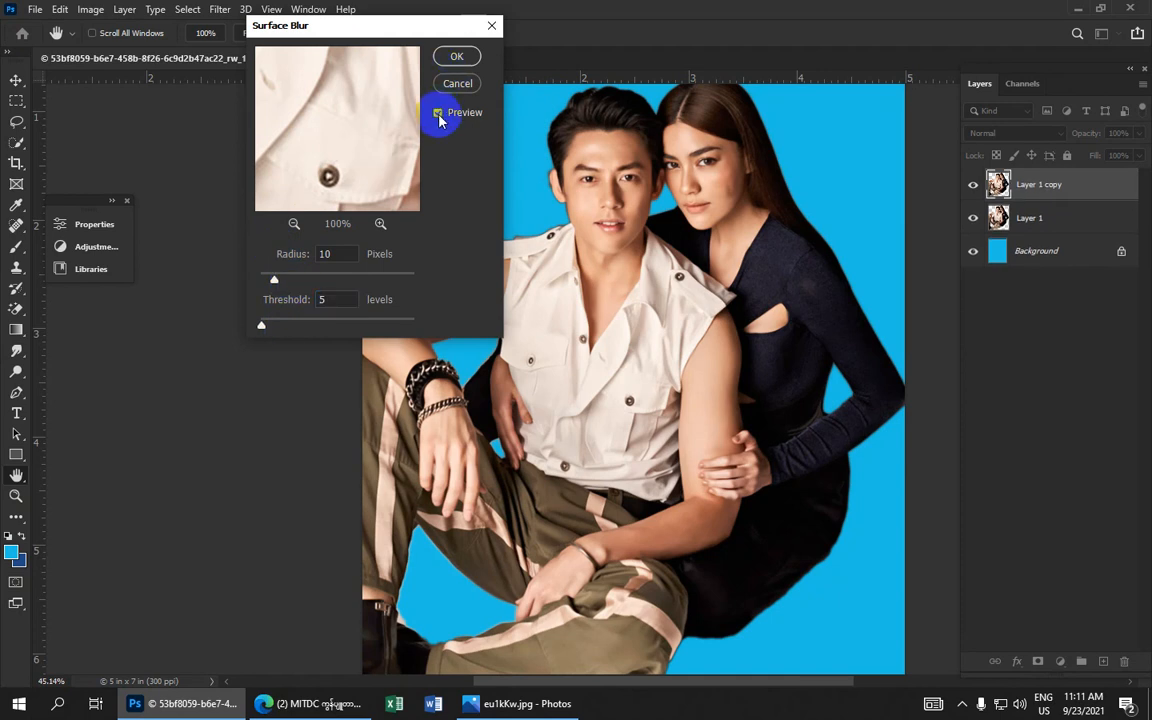
{"action": "left_click", "coordinate": [469, 57]}
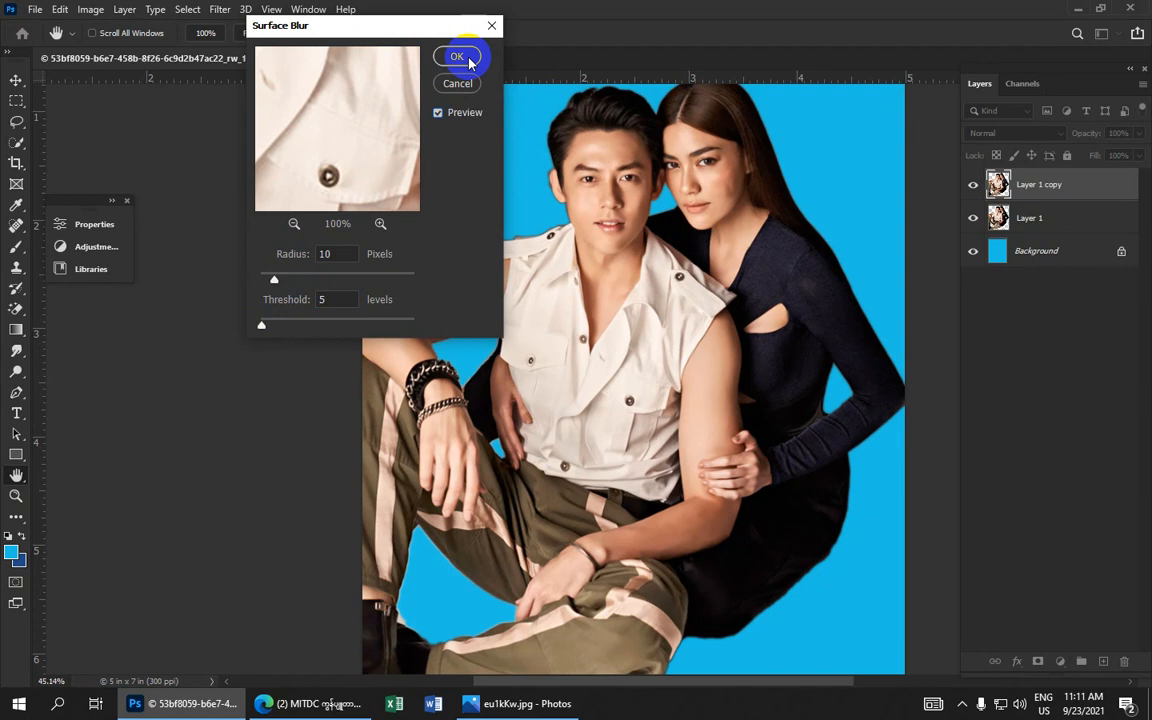
- Add a Selective Color adjustment layer above Layer 1 copy and target the Yellows
{"action": "scroll", "coordinate": [560, 211], "scroll_direction": "down", "scroll_amount": 5}
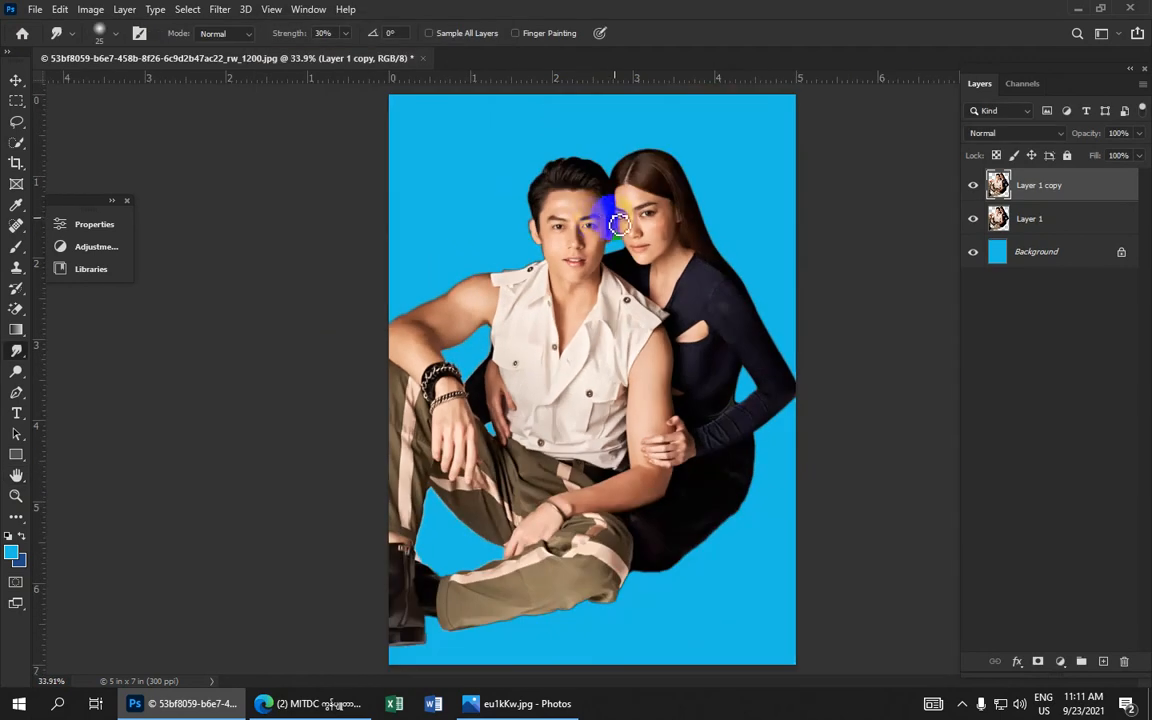
{"action": "scroll", "coordinate": [628, 231], "scroll_direction": "up", "scroll_amount": 2}
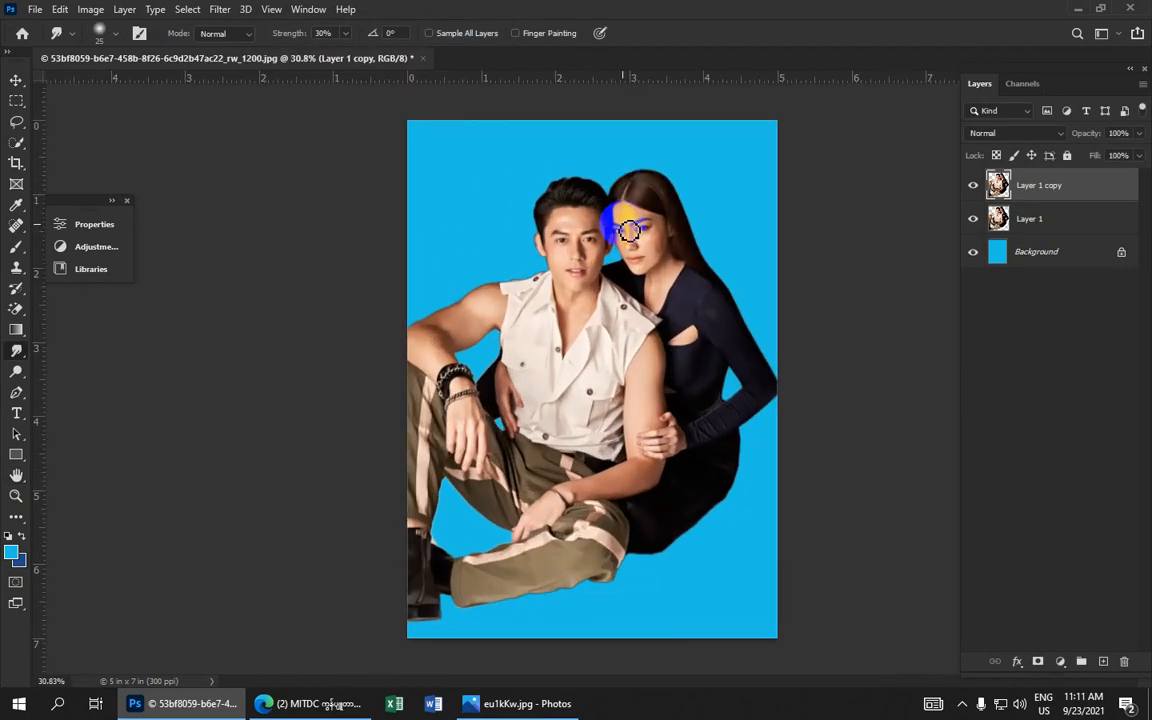
{"action": "left_click", "coordinate": [1061, 662]}
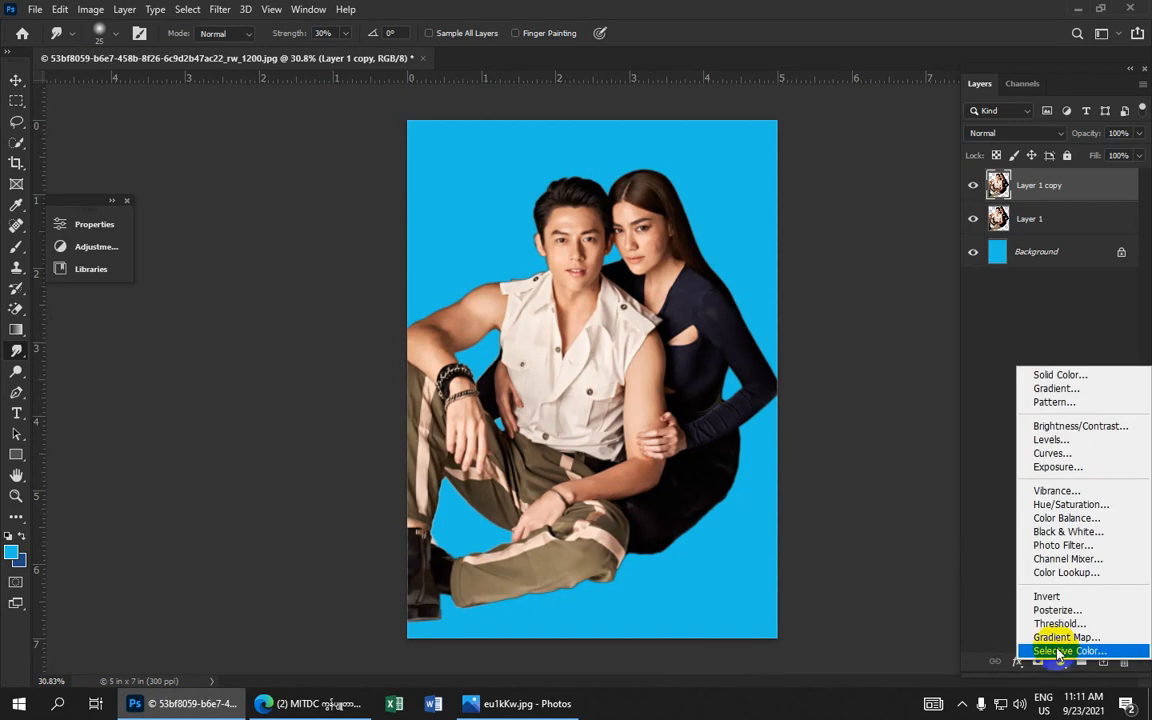
{"action": "left_click", "coordinate": [1057, 652]}
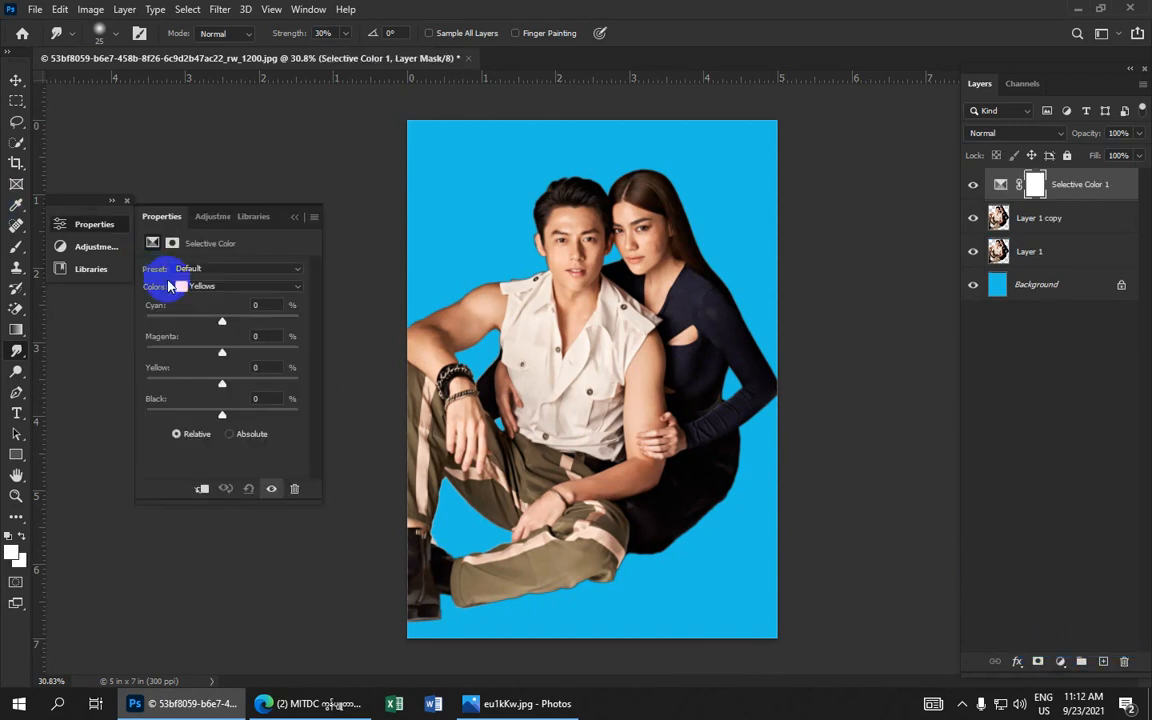
{"action": "left_click", "coordinate": [292, 287]}
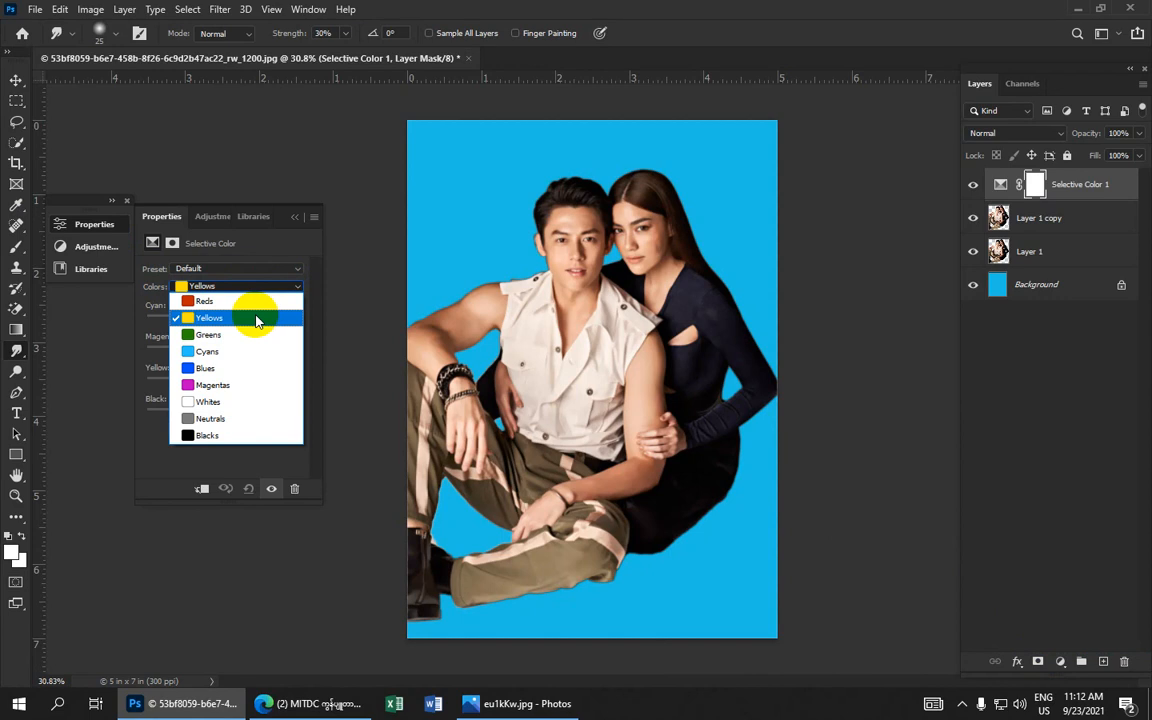
{"action": "left_click", "coordinate": [256, 319]}
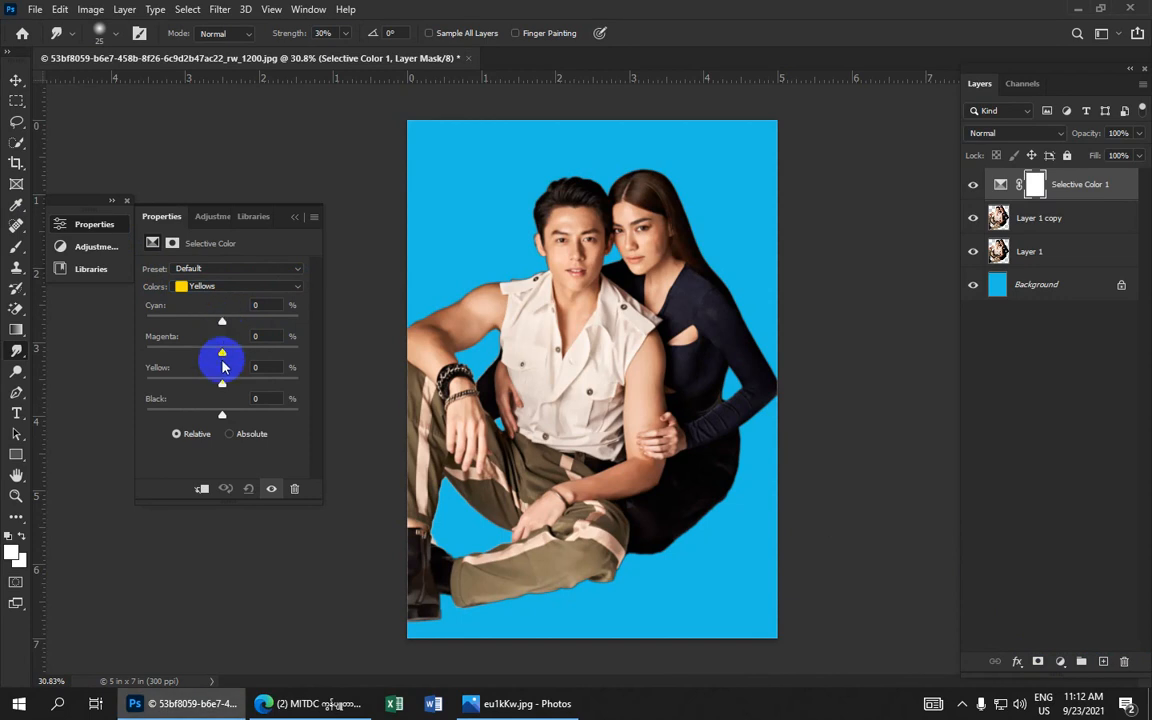
- Set the Yellows to +15% cyan, -32% magenta and -32% yellow, and merge the adjustment into Layer 1 copy
{"action": "left_click_drag", "start_coordinate": [222, 351], "coordinate": [215, 352]}
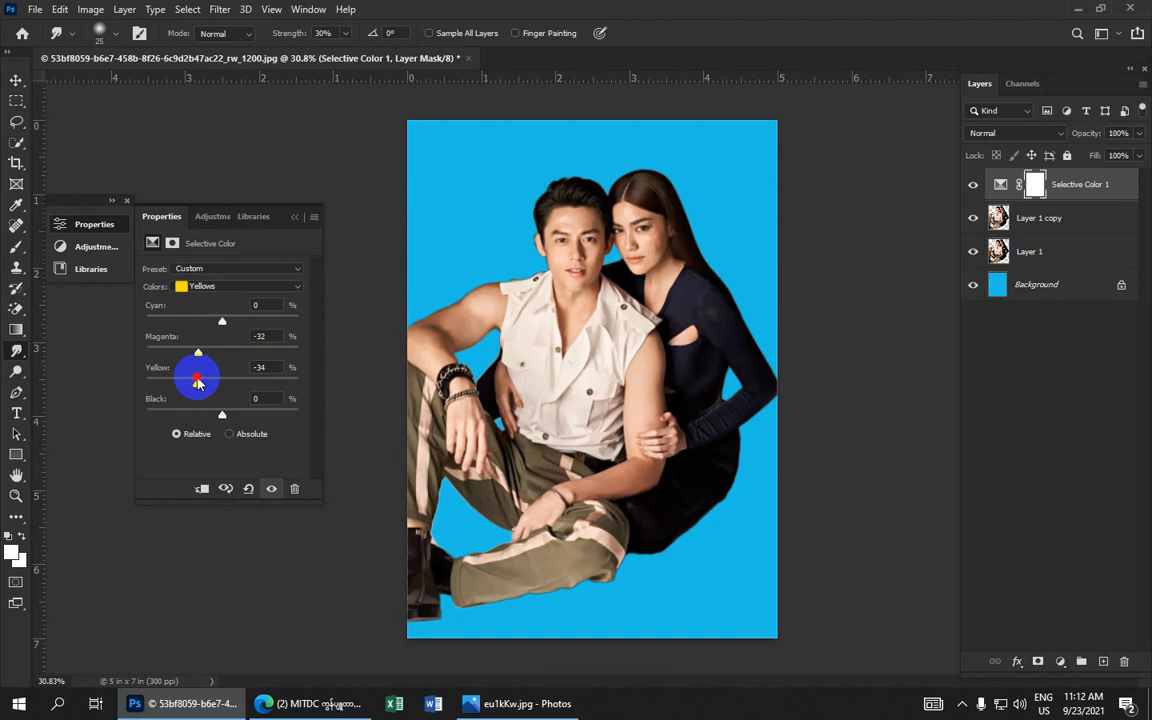
{"action": "left_click_drag", "start_coordinate": [223, 322], "coordinate": [237, 323]}
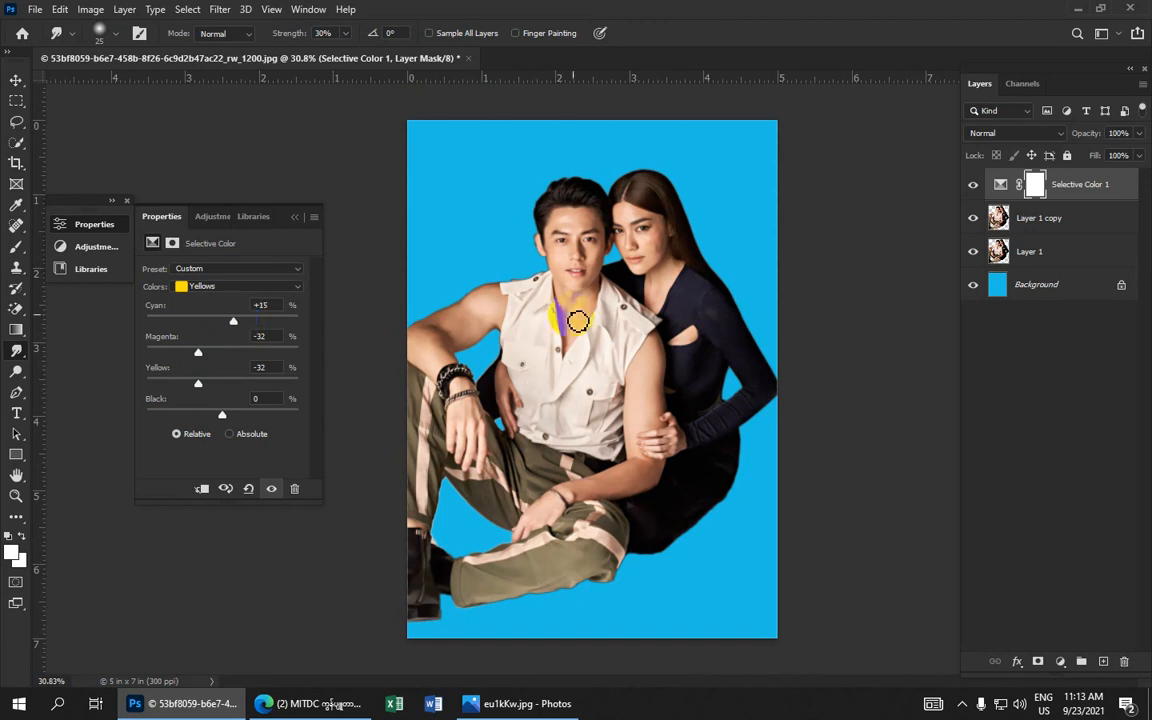
{"action": "left_click", "coordinate": [299, 217]}
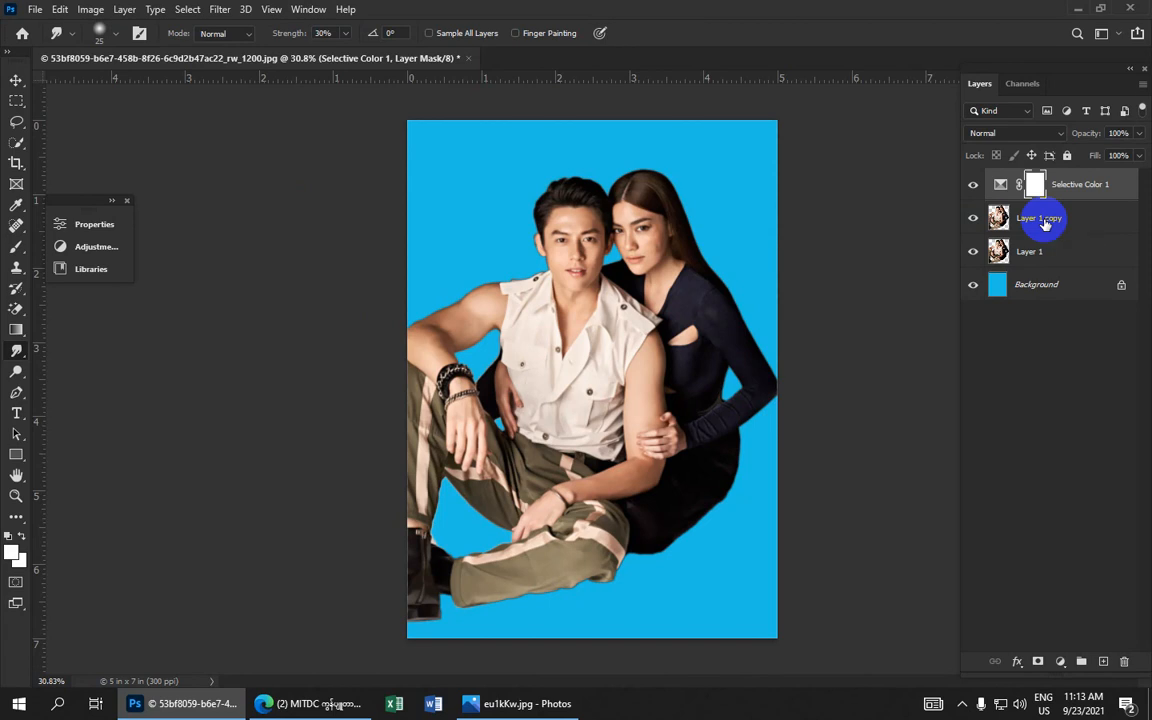
{"action": "key", "text": "ctrl+e"}
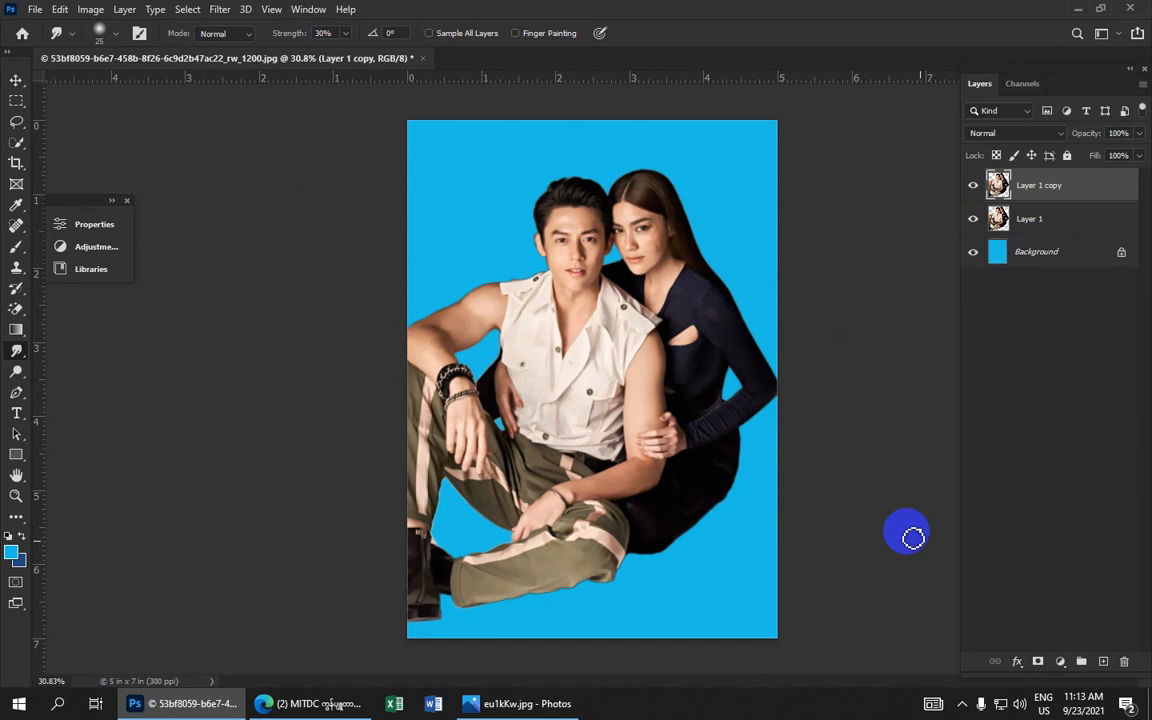
- Create a new layer above Layer 1 copy and set the foreground colour to skin tone d59f81 sampled from the woman's cheek
{"action": "left_click", "coordinate": [1103, 661]}
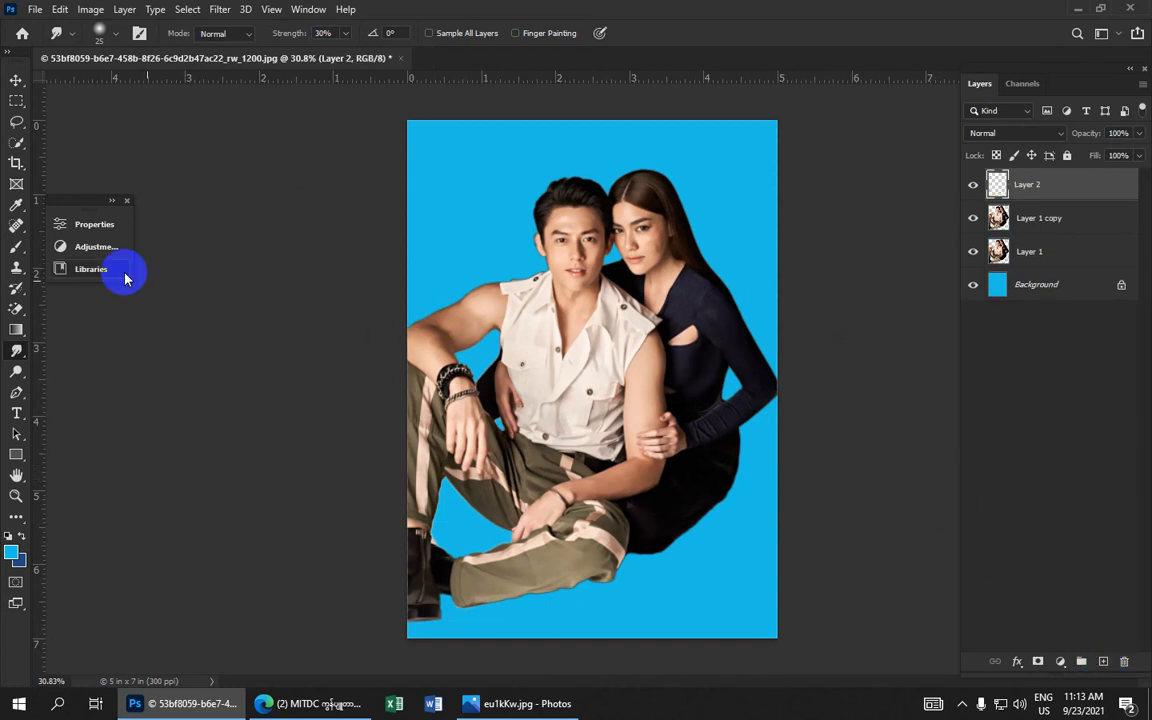
{"action": "left_click", "coordinate": [11, 554]}
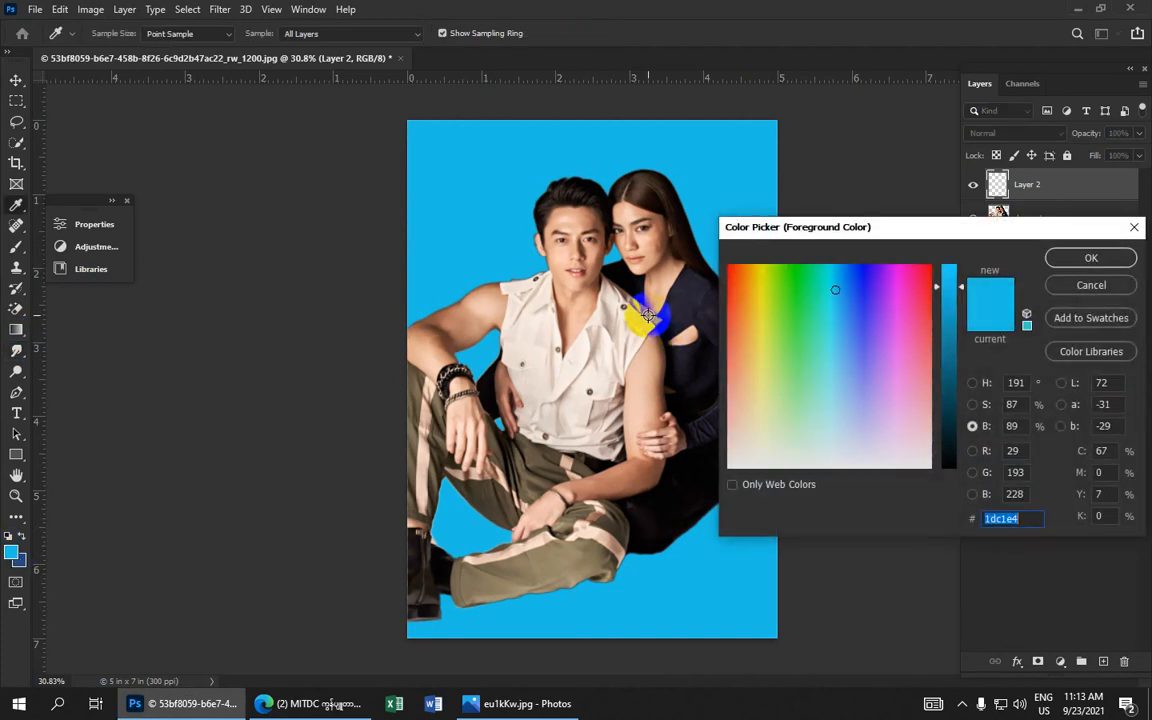
{"action": "left_click_drag", "start_coordinate": [647, 290], "coordinate": [643, 257]}
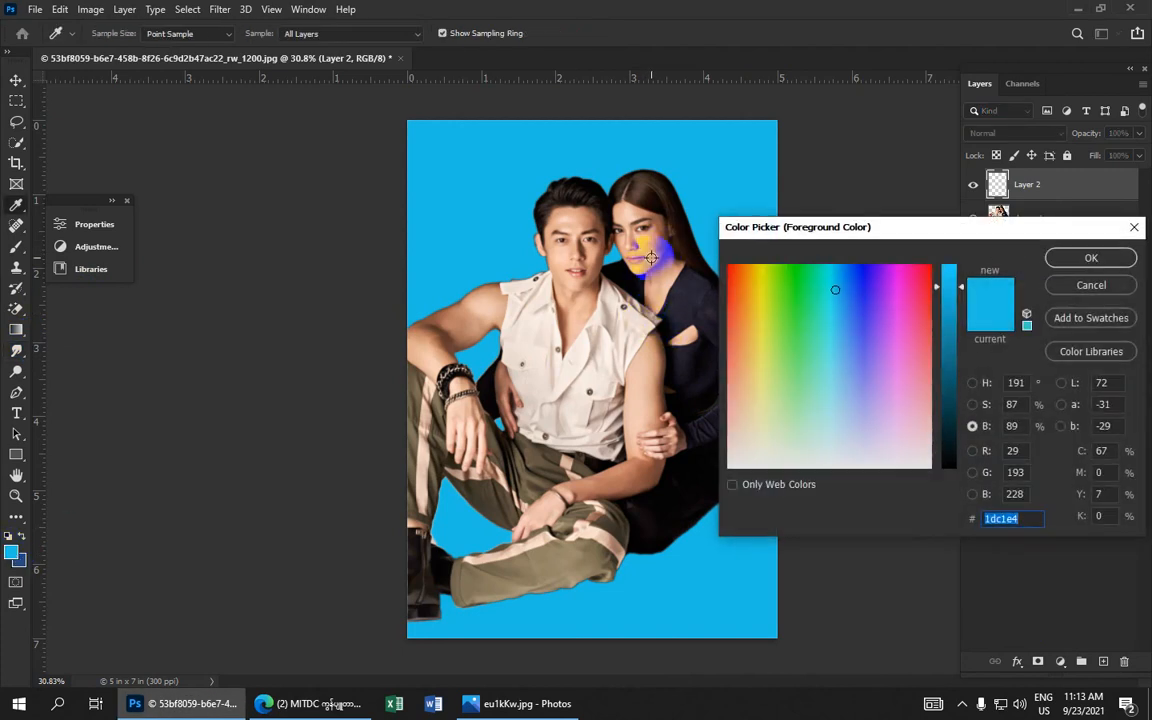
{"action": "left_click", "coordinate": [651, 254]}
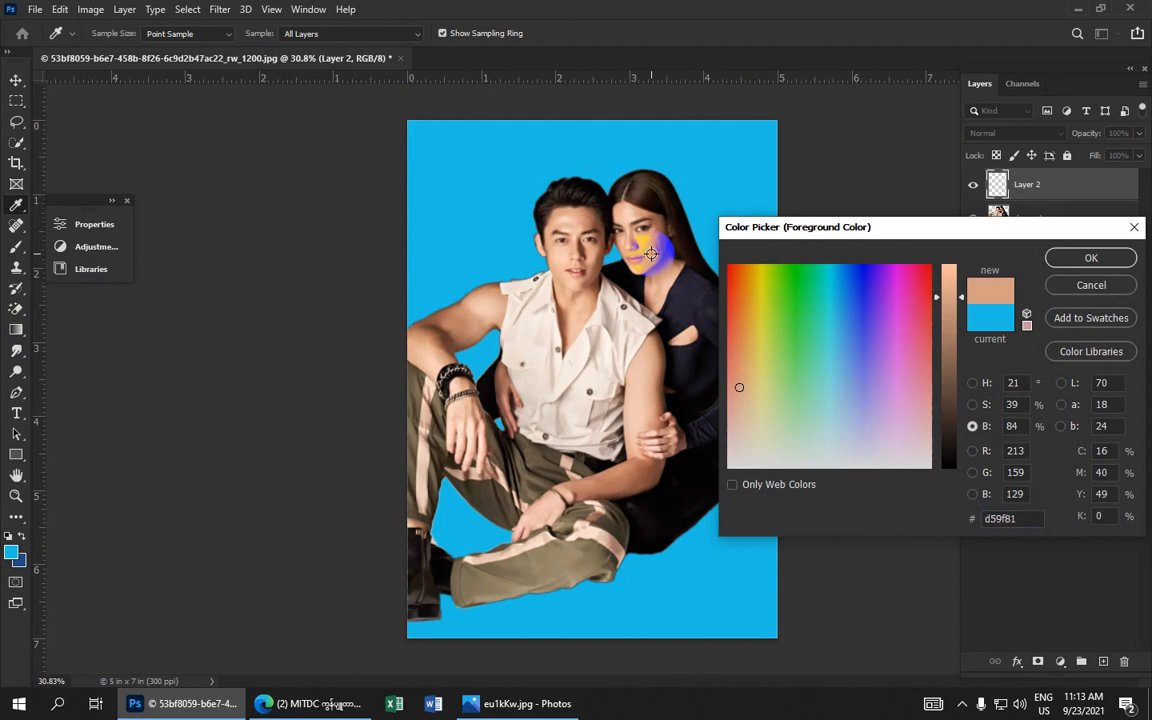
{"action": "left_click", "coordinate": [1091, 257]}
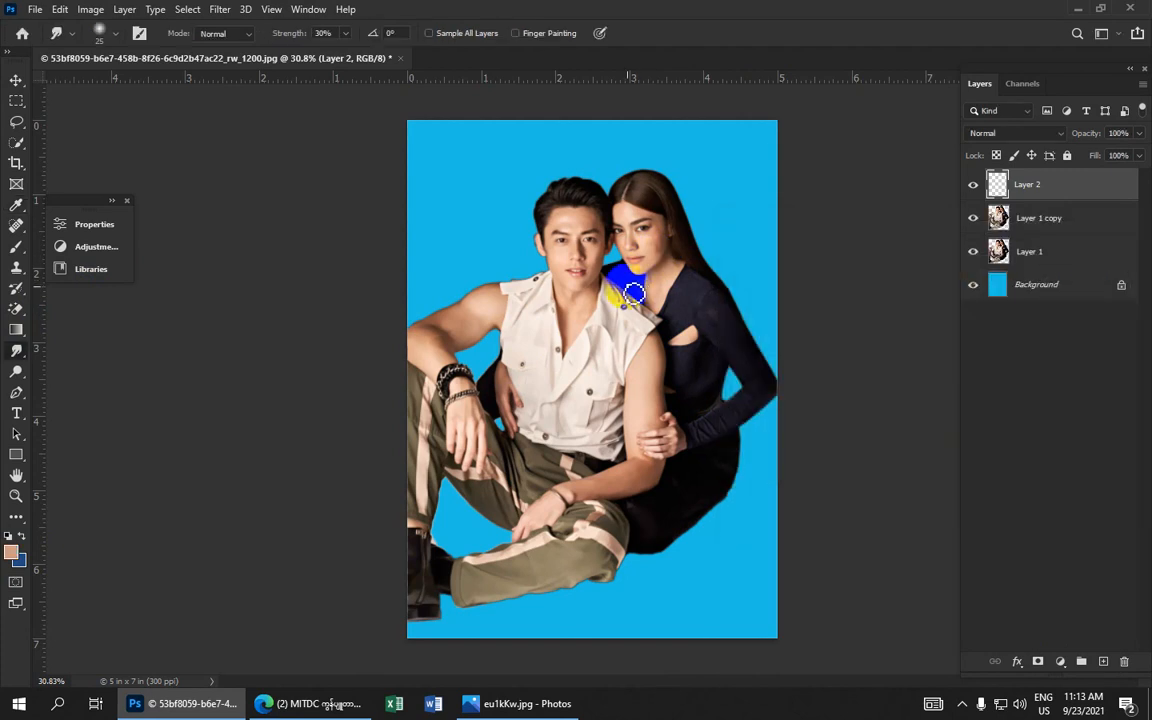
- Paint the skin tone over the man's forehead, brows and cheeks on Layer 2 using the Brush tool at size 40
{"action": "scroll", "coordinate": [632, 292], "scroll_direction": "up", "scroll_amount": 1}
{"action": "scroll", "coordinate": [634, 291], "scroll_direction": "up", "scroll_amount": 1}
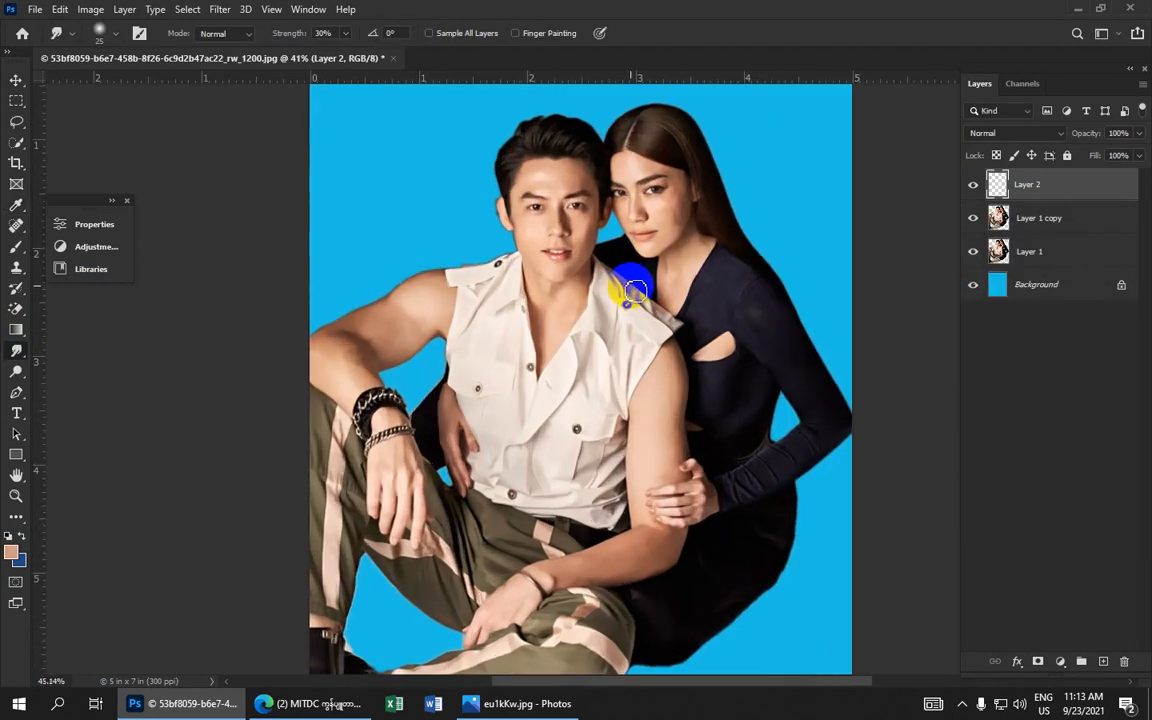
{"action": "scroll", "coordinate": [632, 280], "scroll_direction": "down", "scroll_amount": 1}
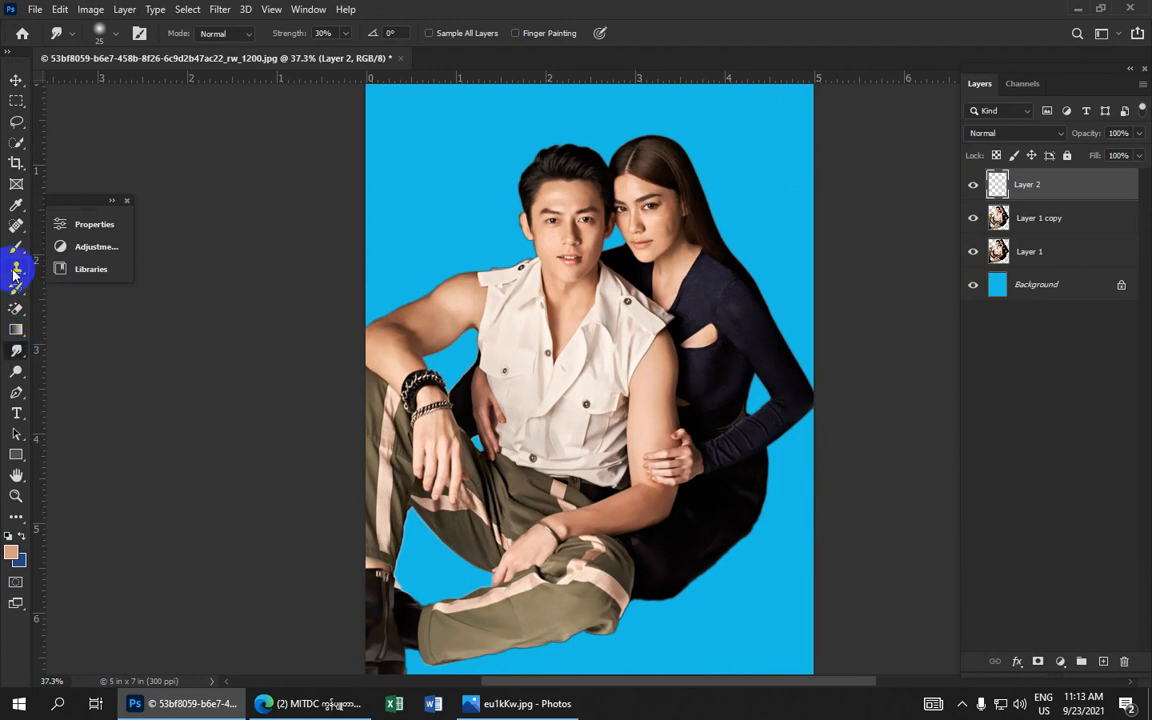
{"action": "left_click_drag", "start_coordinate": [20, 251], "coordinate": [84, 253]}
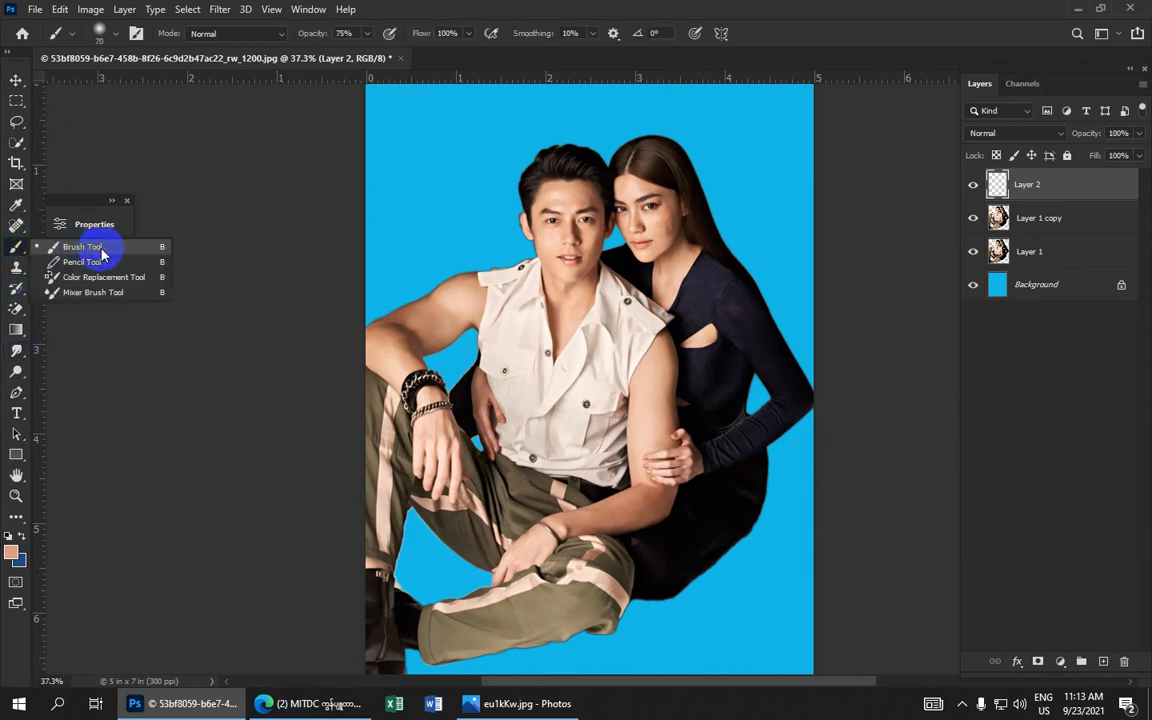
{"action": "left_click_drag", "start_coordinate": [101, 254], "coordinate": [101, 254]}
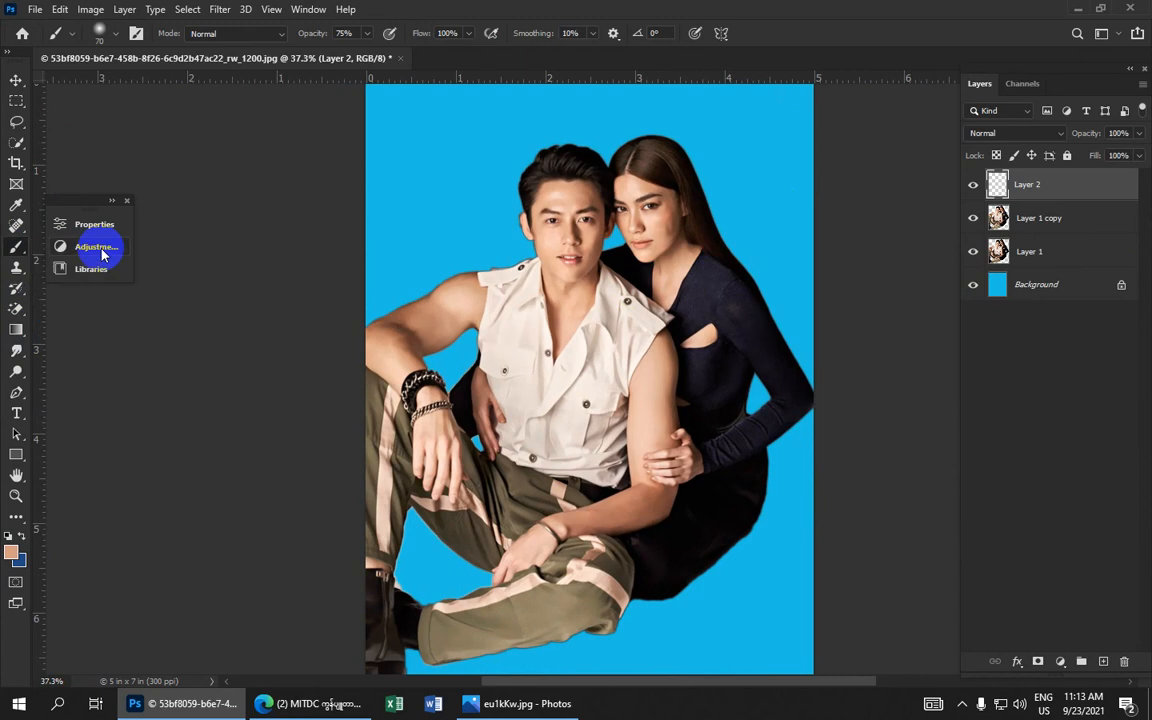
{"action": "scroll", "coordinate": [617, 296], "scroll_direction": "up", "scroll_amount": 2}
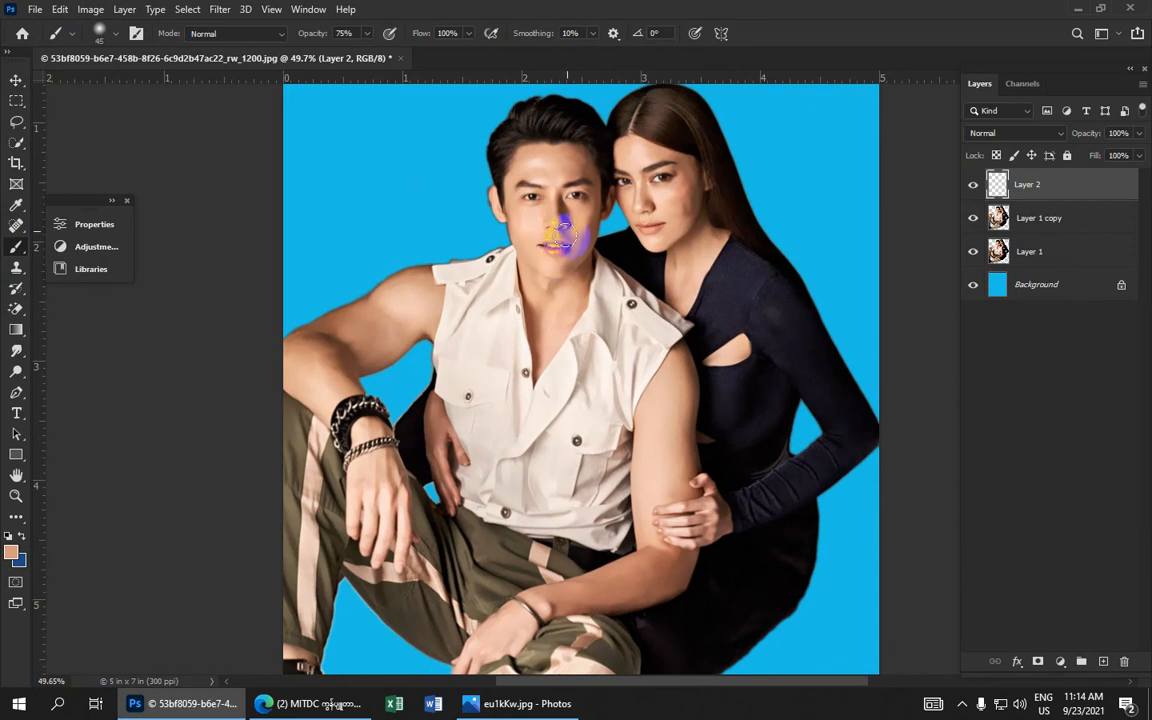
{"action": "key", "text": "["}
{"action": "left_click", "coordinate": [579, 181]}
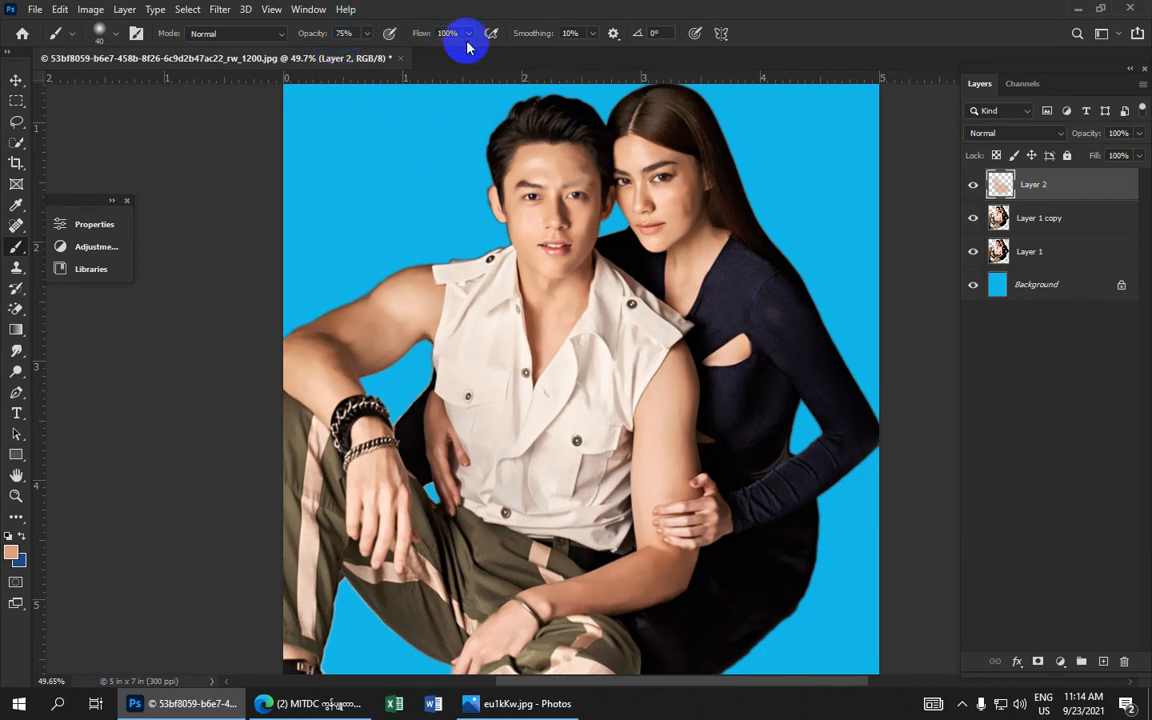
{"action": "left_click", "coordinate": [580, 175]}
{"action": "mouse_move", "coordinate": [580, 175]}
{"action": "left_mouse_down"}
{"action": "mouse_move", "coordinate": [501, 166]}
{"action": "mouse_move", "coordinate": [551, 153]}
{"action": "mouse_move", "coordinate": [510, 164]}
{"action": "mouse_move", "coordinate": [611, 164]}
{"action": "mouse_move", "coordinate": [541, 131]}
{"action": "mouse_move", "coordinate": [582, 131]}
{"action": "mouse_move", "coordinate": [518, 124]}
{"action": "mouse_move", "coordinate": [554, 118]}
{"action": "mouse_move", "coordinate": [486, 166]}
{"action": "mouse_move", "coordinate": [482, 195]}
{"action": "mouse_move", "coordinate": [512, 262]}
{"action": "mouse_move", "coordinate": [500, 240]}
{"action": "mouse_move", "coordinate": [519, 249]}
{"action": "mouse_move", "coordinate": [544, 238]}
{"action": "mouse_move", "coordinate": [558, 193]}
{"action": "mouse_move", "coordinate": [572, 227]}
{"action": "mouse_move", "coordinate": [604, 248]}
{"action": "mouse_move", "coordinate": [612, 232]}
{"action": "mouse_move", "coordinate": [620, 258]}
{"action": "mouse_move", "coordinate": [622, 235]}
{"action": "mouse_move", "coordinate": [617, 268]}
{"action": "mouse_move", "coordinate": [627, 214]}
{"action": "mouse_move", "coordinate": [601, 288]}
{"action": "left_mouse_up"}
- Paint the skin tone around the man's mouth, chin, cheeks and the edge beside his ear, reducing the brush to size 15
{"action": "scroll", "coordinate": [527, 177], "scroll_direction": "up", "scroll_amount": 3}
{"action": "scroll", "coordinate": [603, 290], "scroll_direction": "up", "scroll_amount": 2}
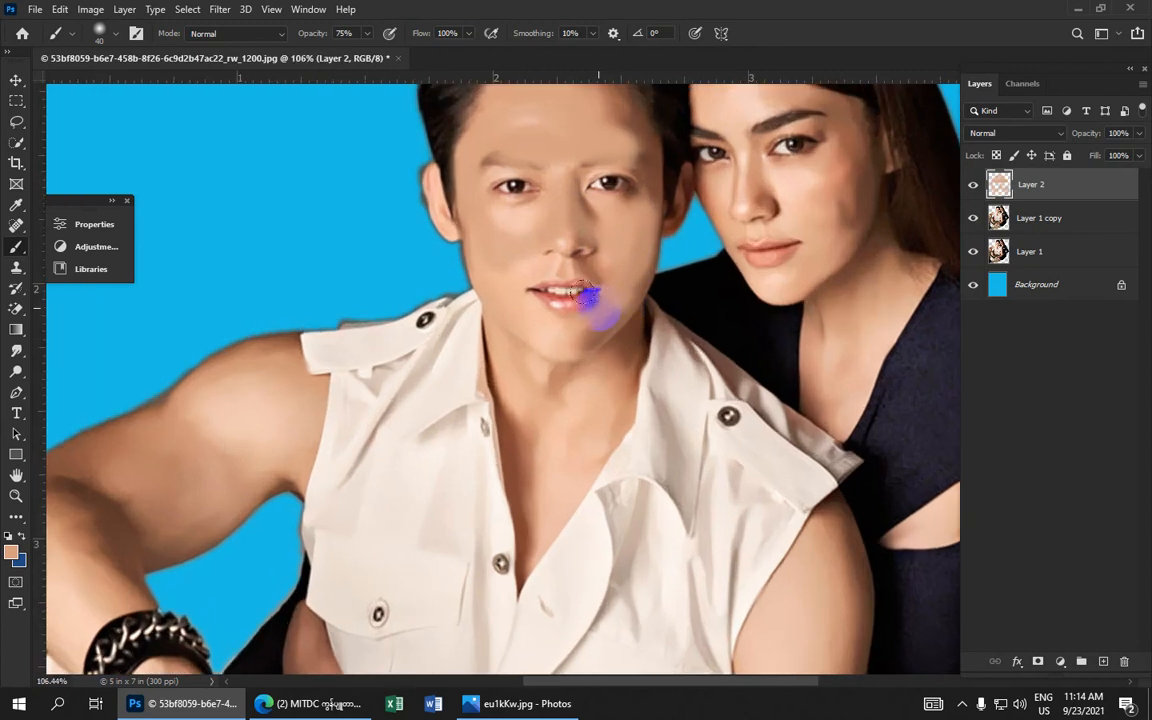
{"action": "mouse_move", "coordinate": [611, 315]}
{"action": "left_mouse_down"}
{"action": "mouse_move", "coordinate": [625, 301]}
{"action": "mouse_move", "coordinate": [599, 337]}
{"action": "mouse_move", "coordinate": [594, 321]}
{"action": "mouse_move", "coordinate": [548, 329]}
{"action": "mouse_move", "coordinate": [496, 249]}
{"action": "mouse_move", "coordinate": [553, 324]}
{"action": "mouse_move", "coordinate": [585, 301]}
{"action": "mouse_move", "coordinate": [549, 342]}
{"action": "mouse_move", "coordinate": [520, 321]}
{"action": "mouse_move", "coordinate": [537, 334]}
{"action": "mouse_move", "coordinate": [522, 257]}
{"action": "mouse_move", "coordinate": [590, 273]}
{"action": "mouse_move", "coordinate": [558, 262]}
{"action": "mouse_move", "coordinate": [599, 262]}
{"action": "mouse_move", "coordinate": [579, 245]}
{"action": "mouse_move", "coordinate": [550, 251]}
{"action": "mouse_move", "coordinate": [632, 309]}
{"action": "mouse_move", "coordinate": [590, 351]}
{"action": "left_mouse_up"}
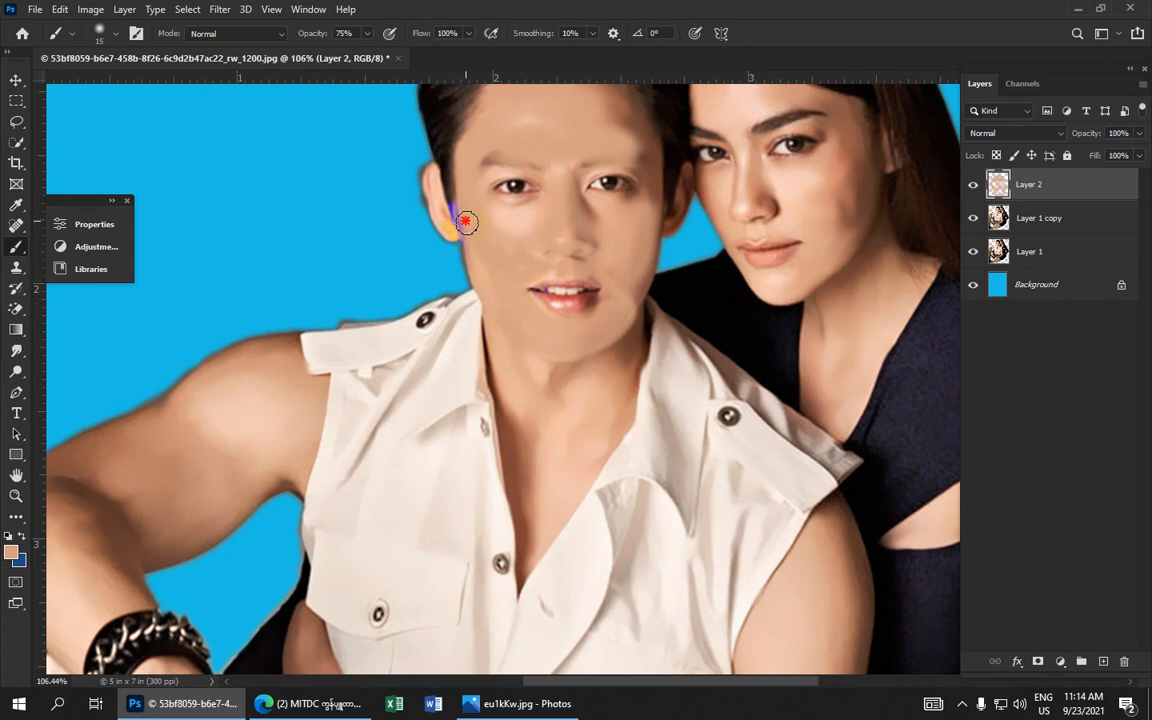
{"action": "mouse_move", "coordinate": [458, 233]}
{"action": "left_mouse_down"}
{"action": "mouse_move", "coordinate": [433, 173]}
{"action": "mouse_move", "coordinate": [452, 243]}
{"action": "left_mouse_up"}
{"action": "mouse_move", "coordinate": [494, 166]}
{"action": "left_mouse_down"}
{"action": "mouse_move", "coordinate": [555, 174]}
{"action": "mouse_move", "coordinate": [625, 158]}
{"action": "mouse_move", "coordinate": [655, 181]}
{"action": "mouse_move", "coordinate": [643, 152]}
{"action": "mouse_move", "coordinate": [653, 182]}
{"action": "mouse_move", "coordinate": [631, 114]}
{"action": "mouse_move", "coordinate": [643, 141]}
{"action": "mouse_move", "coordinate": [652, 133]}
{"action": "mouse_move", "coordinate": [606, 136]}
{"action": "mouse_move", "coordinate": [582, 209]}
{"action": "mouse_move", "coordinate": [565, 181]}
{"action": "mouse_move", "coordinate": [603, 217]}
{"action": "mouse_move", "coordinate": [594, 221]}
{"action": "mouse_move", "coordinate": [568, 189]}
{"action": "mouse_move", "coordinate": [601, 223]}
{"action": "mouse_move", "coordinate": [570, 170]}
{"action": "mouse_move", "coordinate": [606, 199]}
{"action": "mouse_move", "coordinate": [625, 273]}
{"action": "mouse_move", "coordinate": [550, 161]}
{"action": "mouse_move", "coordinate": [572, 160]}
{"action": "mouse_move", "coordinate": [591, 182]}
{"action": "mouse_move", "coordinate": [629, 301]}
{"action": "mouse_move", "coordinate": [613, 252]}
{"action": "mouse_move", "coordinate": [628, 275]}
{"action": "mouse_move", "coordinate": [615, 265]}
{"action": "mouse_move", "coordinate": [623, 221]}
{"action": "mouse_move", "coordinate": [607, 190]}
{"action": "mouse_move", "coordinate": [568, 159]}
{"action": "mouse_move", "coordinate": [529, 159]}
{"action": "mouse_move", "coordinate": [633, 261]}
{"action": "mouse_move", "coordinate": [612, 424]}
{"action": "mouse_move", "coordinate": [640, 330]}
{"action": "mouse_move", "coordinate": [612, 380]}
{"action": "mouse_move", "coordinate": [668, 270]}
{"action": "mouse_move", "coordinate": [643, 337]}
{"action": "mouse_move", "coordinate": [658, 320]}
{"action": "mouse_move", "coordinate": [565, 498]}
{"action": "mouse_move", "coordinate": [521, 466]}
{"action": "mouse_move", "coordinate": [538, 275]}
{"action": "left_mouse_up"}
- Paint the skin tone over the man's jaw, neck and upper chest inside the open collar with the size 15 brush
{"action": "scroll", "coordinate": [650, 138], "scroll_direction": "up", "scroll_amount": 2}
{"action": "mouse_move", "coordinate": [629, 243]}
{"action": "left_mouse_down"}
{"action": "mouse_move", "coordinate": [643, 196]}
{"action": "mouse_move", "coordinate": [626, 268]}
{"action": "left_mouse_up"}
{"action": "mouse_move", "coordinate": [591, 313]}
{"action": "left_mouse_down"}
{"action": "mouse_move", "coordinate": [501, 513]}
{"action": "mouse_move", "coordinate": [523, 444]}
{"action": "mouse_move", "coordinate": [618, 328]}
{"action": "mouse_move", "coordinate": [633, 291]}
{"action": "mouse_move", "coordinate": [618, 326]}
{"action": "mouse_move", "coordinate": [609, 315]}
{"action": "mouse_move", "coordinate": [638, 222]}
{"action": "mouse_move", "coordinate": [588, 261]}
{"action": "left_mouse_up"}
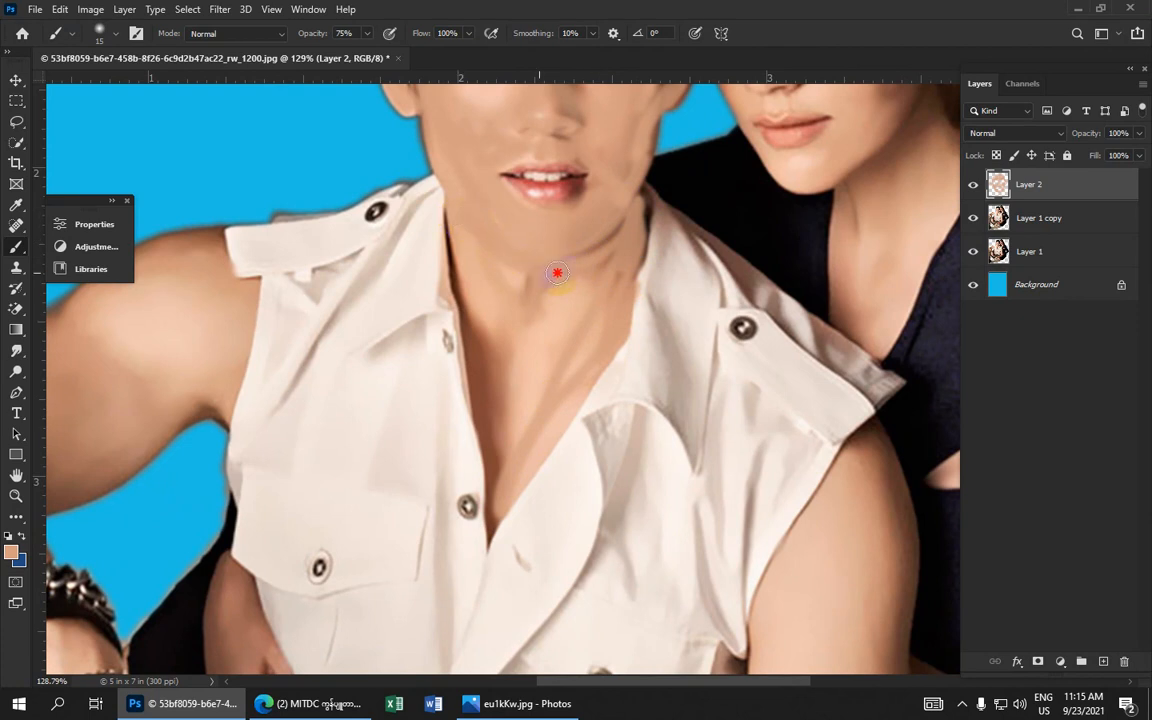
{"action": "mouse_move", "coordinate": [457, 229]}
{"action": "left_mouse_down"}
{"action": "mouse_move", "coordinate": [489, 507]}
{"action": "mouse_move", "coordinate": [471, 327]}
{"action": "mouse_move", "coordinate": [507, 419]}
{"action": "mouse_move", "coordinate": [492, 340]}
{"action": "mouse_move", "coordinate": [495, 528]}
{"action": "mouse_move", "coordinate": [482, 328]}
{"action": "mouse_move", "coordinate": [457, 253]}
{"action": "mouse_move", "coordinate": [471, 328]}
{"action": "left_mouse_up"}
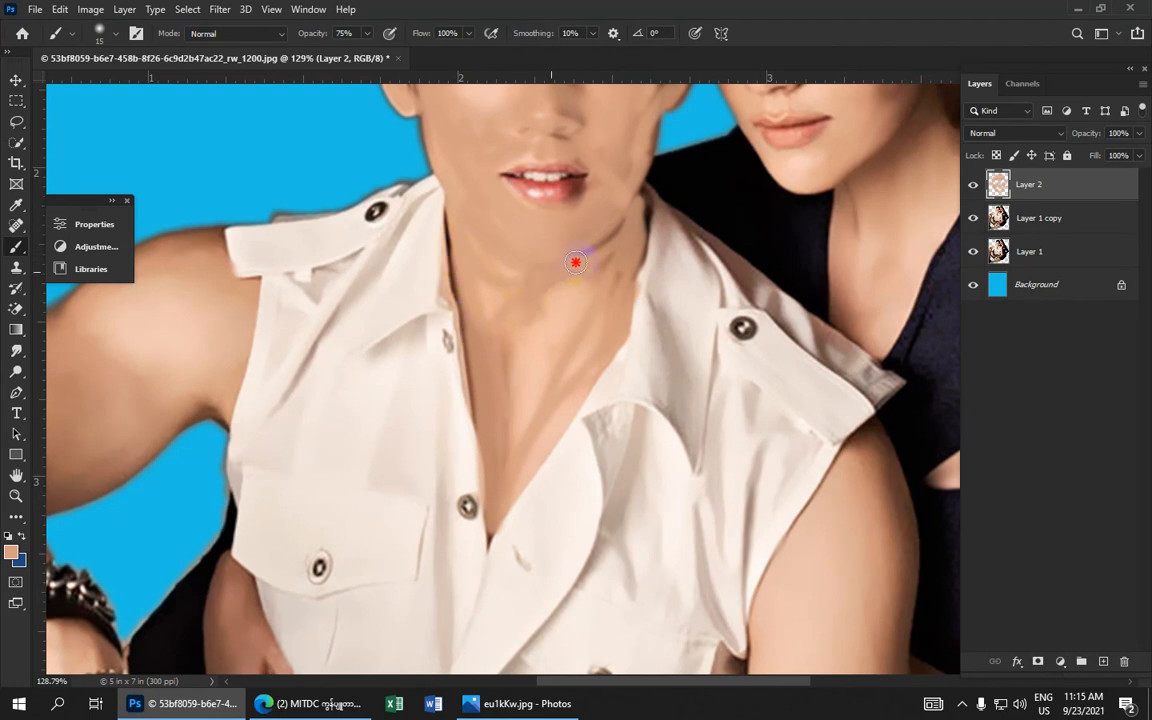
{"action": "mouse_move", "coordinate": [618, 226]}
{"action": "left_mouse_down"}
{"action": "mouse_move", "coordinate": [641, 203]}
{"action": "mouse_move", "coordinate": [635, 229]}
{"action": "mouse_move", "coordinate": [640, 206]}
{"action": "mouse_move", "coordinate": [625, 216]}
{"action": "left_mouse_up"}
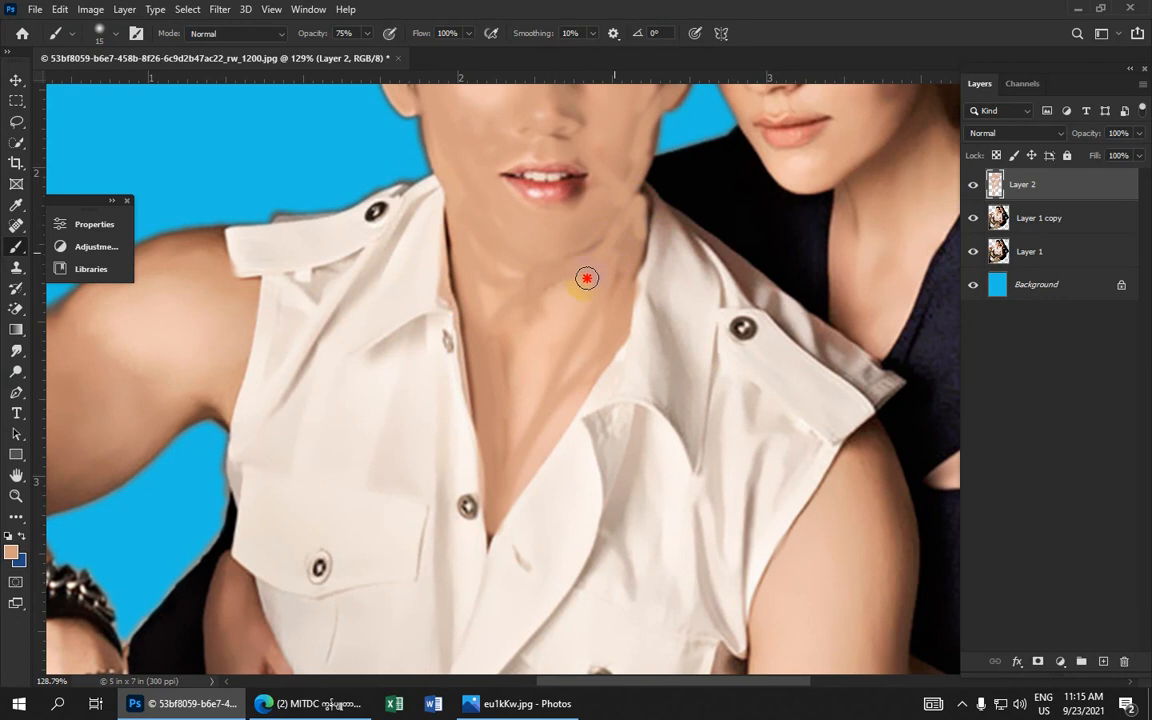
{"action": "mouse_move", "coordinate": [598, 308]}
{"action": "left_mouse_down"}
{"action": "mouse_move", "coordinate": [644, 235]}
{"action": "mouse_move", "coordinate": [633, 201]}
{"action": "mouse_move", "coordinate": [599, 242]}
{"action": "mouse_move", "coordinate": [561, 260]}
{"action": "mouse_move", "coordinate": [624, 248]}
{"action": "mouse_move", "coordinate": [545, 288]}
{"action": "left_mouse_up"}
{"action": "mouse_move", "coordinate": [573, 226]}
{"action": "left_mouse_down"}
{"action": "mouse_move", "coordinate": [584, 170]}
{"action": "mouse_move", "coordinate": [563, 221]}
{"action": "left_mouse_up"}
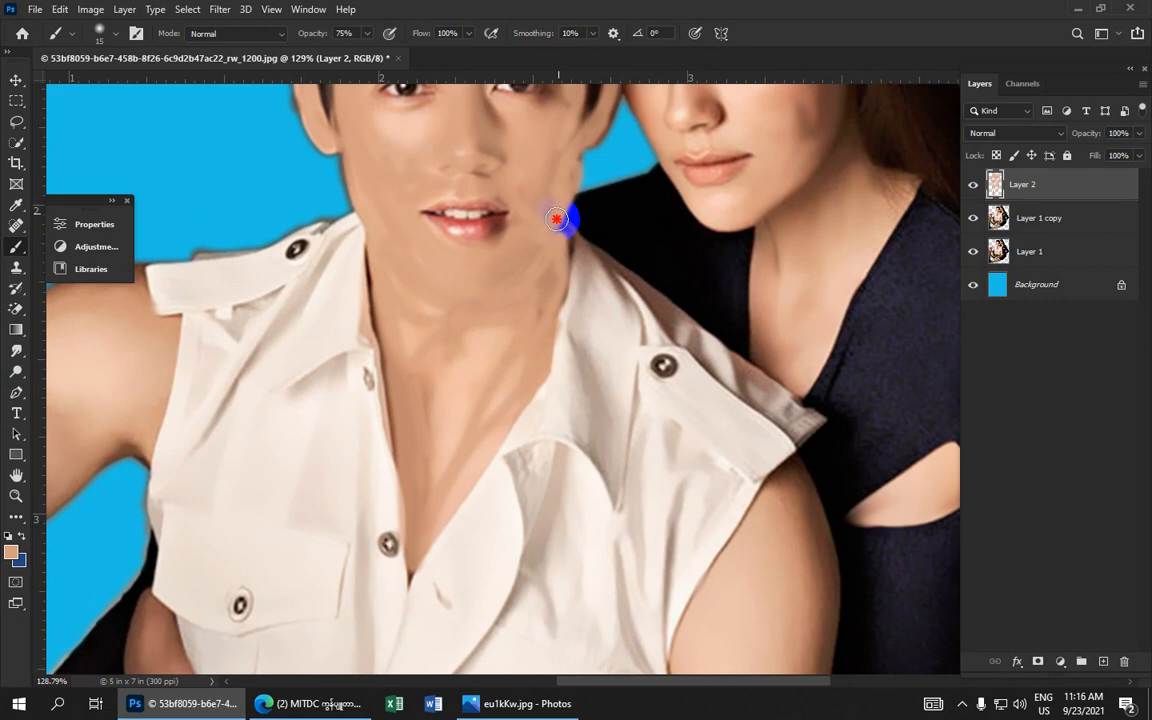
{"action": "left_click_drag", "start_coordinate": [567, 323], "coordinate": [438, 511]}
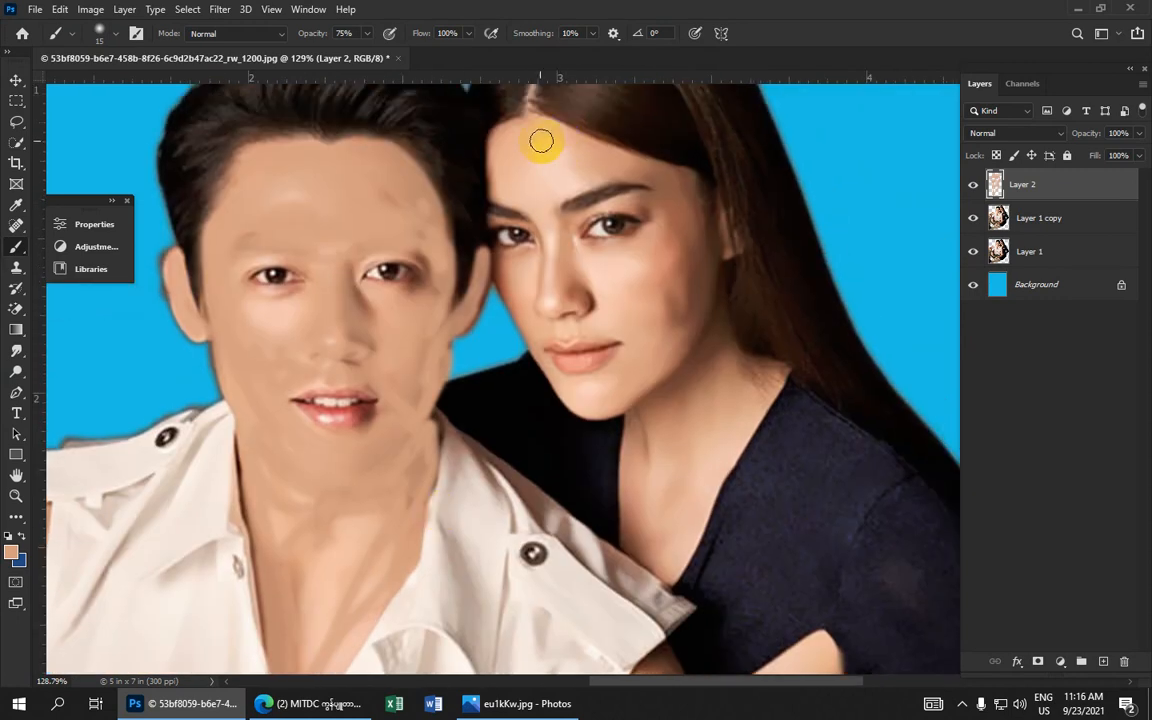
- Paint the skin tone over the woman's forehead, brows, cheeks, nose, chin and the area around her mouth with the size 15 brush
{"action": "mouse_move", "coordinate": [604, 165]}
{"action": "left_mouse_down"}
{"action": "mouse_move", "coordinate": [536, 122]}
{"action": "mouse_move", "coordinate": [647, 180]}
{"action": "mouse_move", "coordinate": [568, 204]}
{"action": "mouse_move", "coordinate": [610, 181]}
{"action": "mouse_move", "coordinate": [627, 184]}
{"action": "mouse_move", "coordinate": [568, 204]}
{"action": "mouse_move", "coordinate": [681, 183]}
{"action": "mouse_move", "coordinate": [549, 137]}
{"action": "mouse_move", "coordinate": [507, 144]}
{"action": "mouse_move", "coordinate": [489, 181]}
{"action": "mouse_move", "coordinate": [495, 141]}
{"action": "mouse_move", "coordinate": [513, 127]}
{"action": "mouse_move", "coordinate": [500, 186]}
{"action": "mouse_move", "coordinate": [539, 147]}
{"action": "mouse_move", "coordinate": [530, 171]}
{"action": "mouse_move", "coordinate": [574, 178]}
{"action": "mouse_move", "coordinate": [580, 160]}
{"action": "mouse_move", "coordinate": [551, 193]}
{"action": "mouse_move", "coordinate": [567, 157]}
{"action": "mouse_move", "coordinate": [511, 191]}
{"action": "mouse_move", "coordinate": [545, 160]}
{"action": "left_mouse_up"}
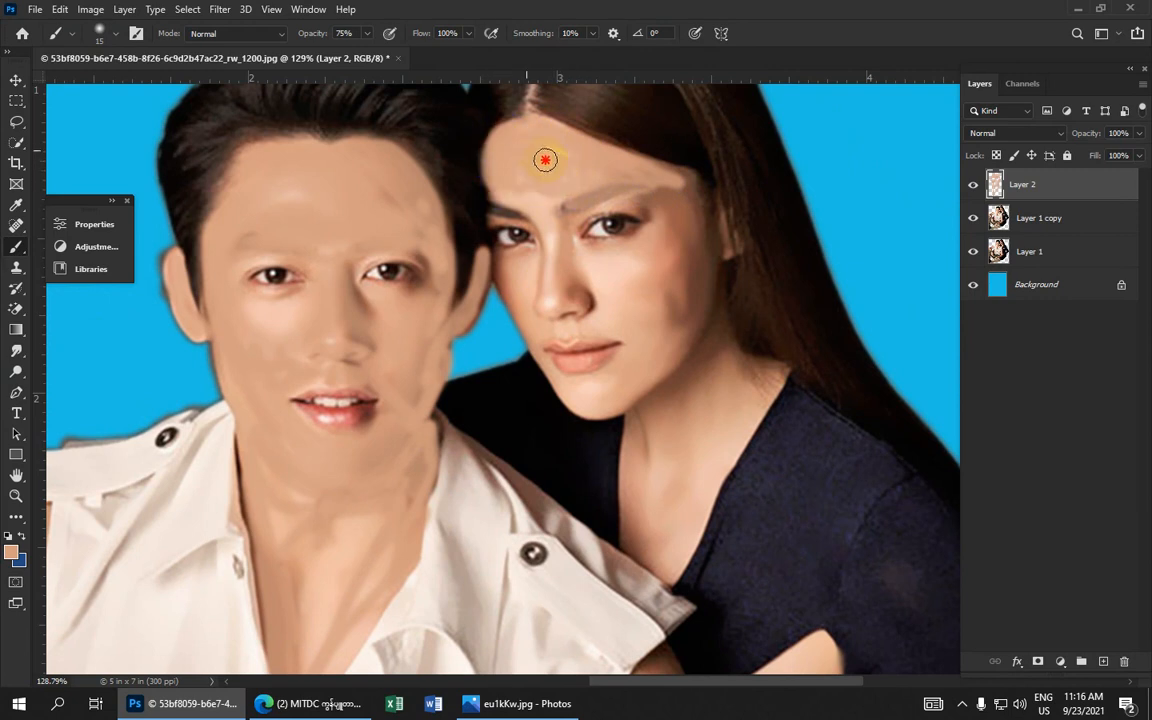
{"action": "mouse_move", "coordinate": [611, 185]}
{"action": "left_mouse_down"}
{"action": "mouse_move", "coordinate": [547, 208]}
{"action": "mouse_move", "coordinate": [506, 201]}
{"action": "mouse_move", "coordinate": [529, 215]}
{"action": "mouse_move", "coordinate": [480, 196]}
{"action": "mouse_move", "coordinate": [506, 208]}
{"action": "mouse_move", "coordinate": [493, 185]}
{"action": "mouse_move", "coordinate": [494, 213]}
{"action": "mouse_move", "coordinate": [490, 175]}
{"action": "mouse_move", "coordinate": [494, 217]}
{"action": "mouse_move", "coordinate": [488, 207]}
{"action": "mouse_move", "coordinate": [488, 164]}
{"action": "mouse_move", "coordinate": [488, 193]}
{"action": "mouse_move", "coordinate": [513, 133]}
{"action": "mouse_move", "coordinate": [582, 188]}
{"action": "mouse_move", "coordinate": [666, 194]}
{"action": "mouse_move", "coordinate": [686, 217]}
{"action": "mouse_move", "coordinate": [673, 171]}
{"action": "mouse_move", "coordinate": [692, 208]}
{"action": "mouse_move", "coordinate": [690, 259]}
{"action": "mouse_move", "coordinate": [686, 221]}
{"action": "mouse_move", "coordinate": [682, 310]}
{"action": "left_mouse_up"}
{"action": "mouse_move", "coordinate": [606, 411]}
{"action": "left_mouse_down"}
{"action": "mouse_move", "coordinate": [711, 293]}
{"action": "mouse_move", "coordinate": [712, 272]}
{"action": "mouse_move", "coordinate": [669, 346]}
{"action": "mouse_move", "coordinate": [700, 235]}
{"action": "mouse_move", "coordinate": [705, 264]}
{"action": "mouse_move", "coordinate": [693, 290]}
{"action": "mouse_move", "coordinate": [682, 211]}
{"action": "mouse_move", "coordinate": [642, 320]}
{"action": "left_mouse_up"}
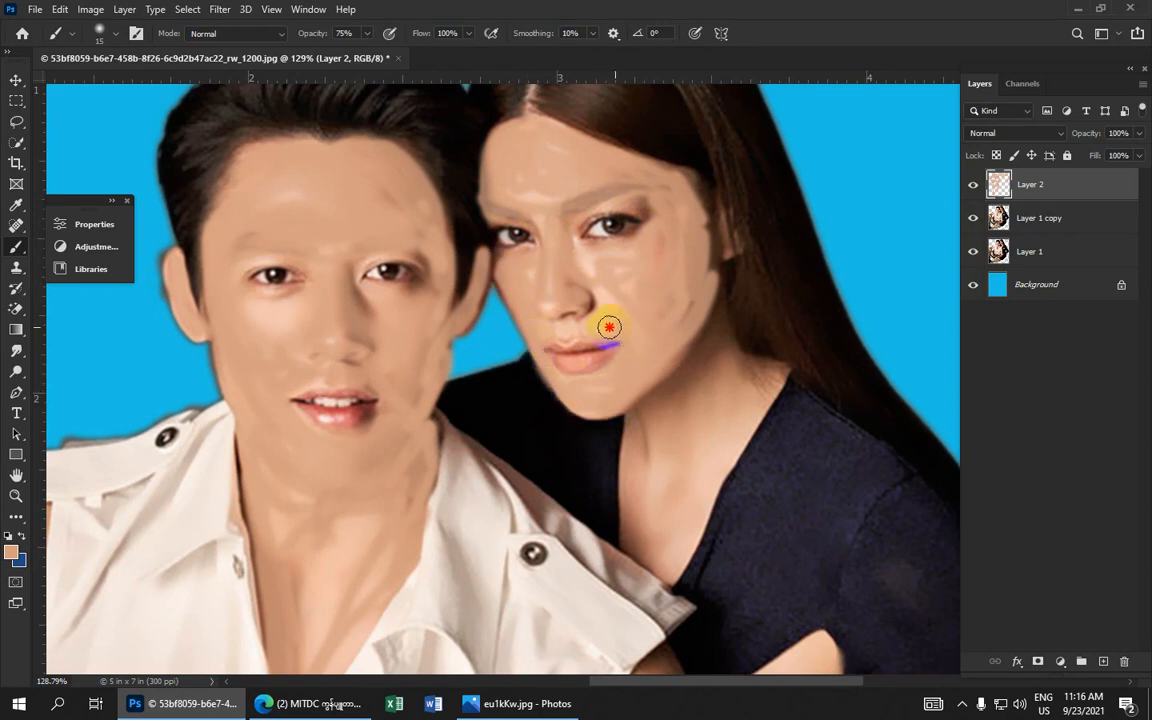
{"action": "left_click_drag", "start_coordinate": [610, 327], "coordinate": [545, 328]}
{"action": "mouse_move", "coordinate": [603, 300]}
{"action": "left_mouse_down"}
{"action": "mouse_move", "coordinate": [567, 312]}
{"action": "mouse_move", "coordinate": [587, 298]}
{"action": "mouse_move", "coordinate": [599, 306]}
{"action": "mouse_move", "coordinate": [573, 246]}
{"action": "left_mouse_up"}
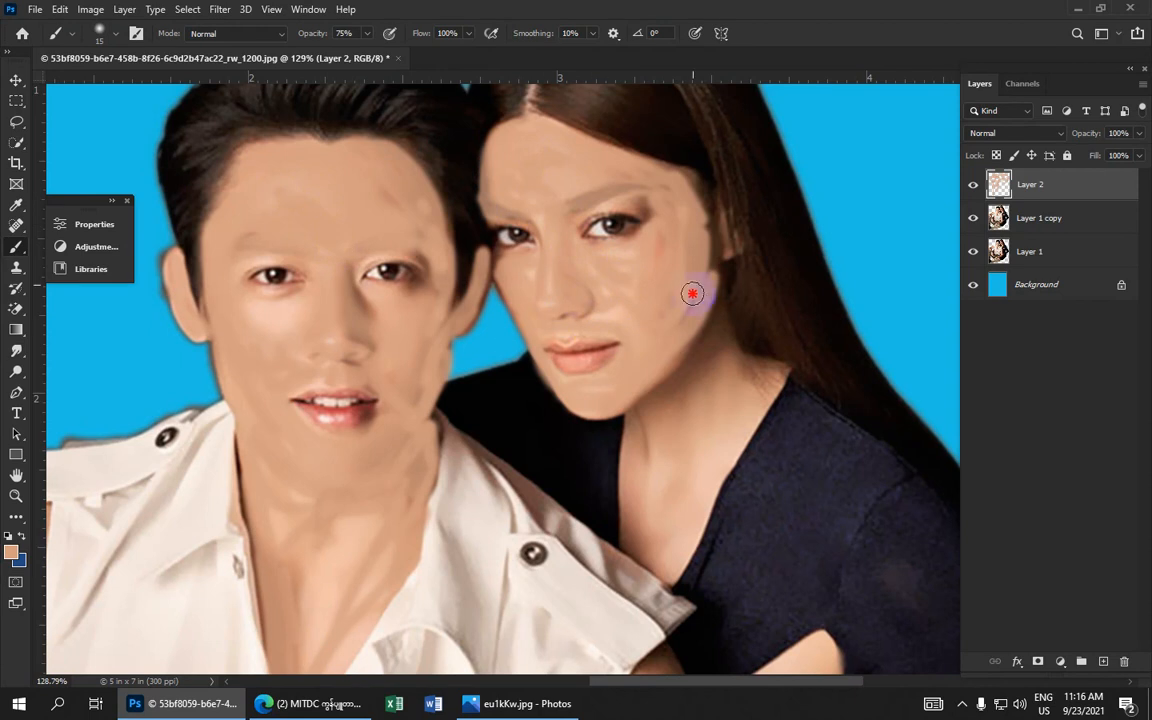
{"action": "left_click_drag", "start_coordinate": [698, 281], "coordinate": [662, 341]}
{"action": "mouse_move", "coordinate": [606, 376]}
{"action": "left_mouse_down"}
{"action": "mouse_move", "coordinate": [553, 374]}
{"action": "mouse_move", "coordinate": [621, 370]}
{"action": "mouse_move", "coordinate": [627, 319]}
{"action": "left_mouse_up"}
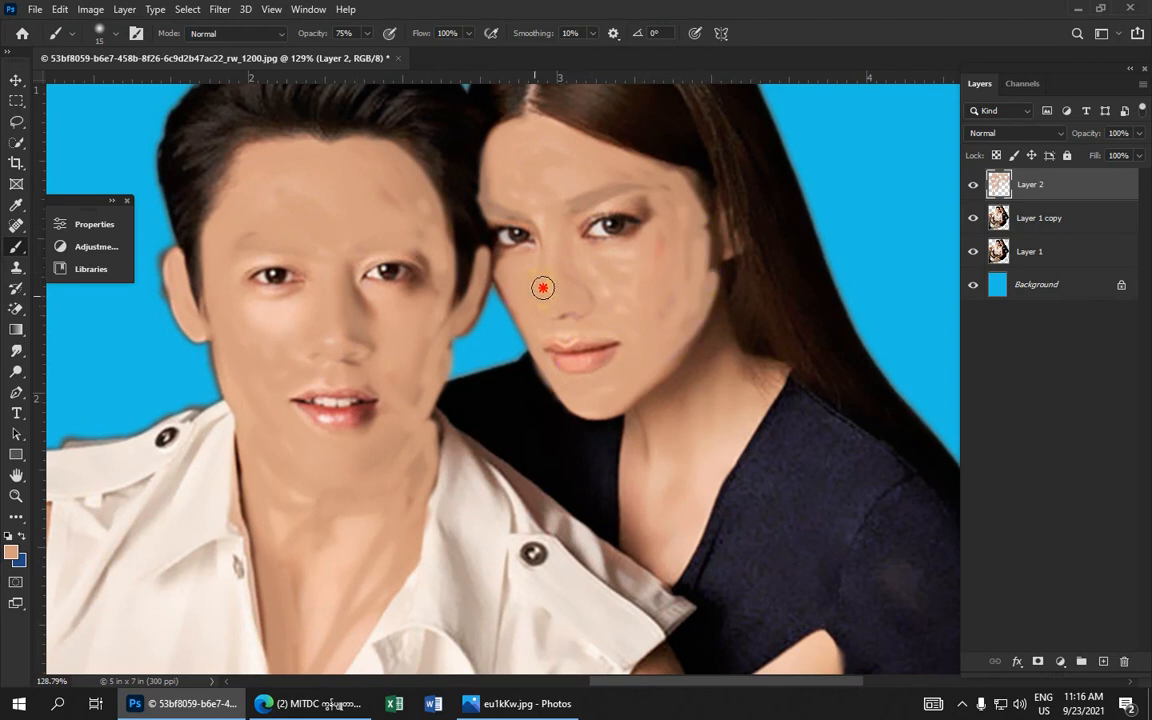
{"action": "mouse_move", "coordinate": [554, 277]}
{"action": "left_mouse_down"}
{"action": "mouse_move", "coordinate": [627, 197]}
{"action": "mouse_move", "coordinate": [653, 207]}
{"action": "mouse_move", "coordinate": [598, 188]}
{"action": "left_mouse_up"}
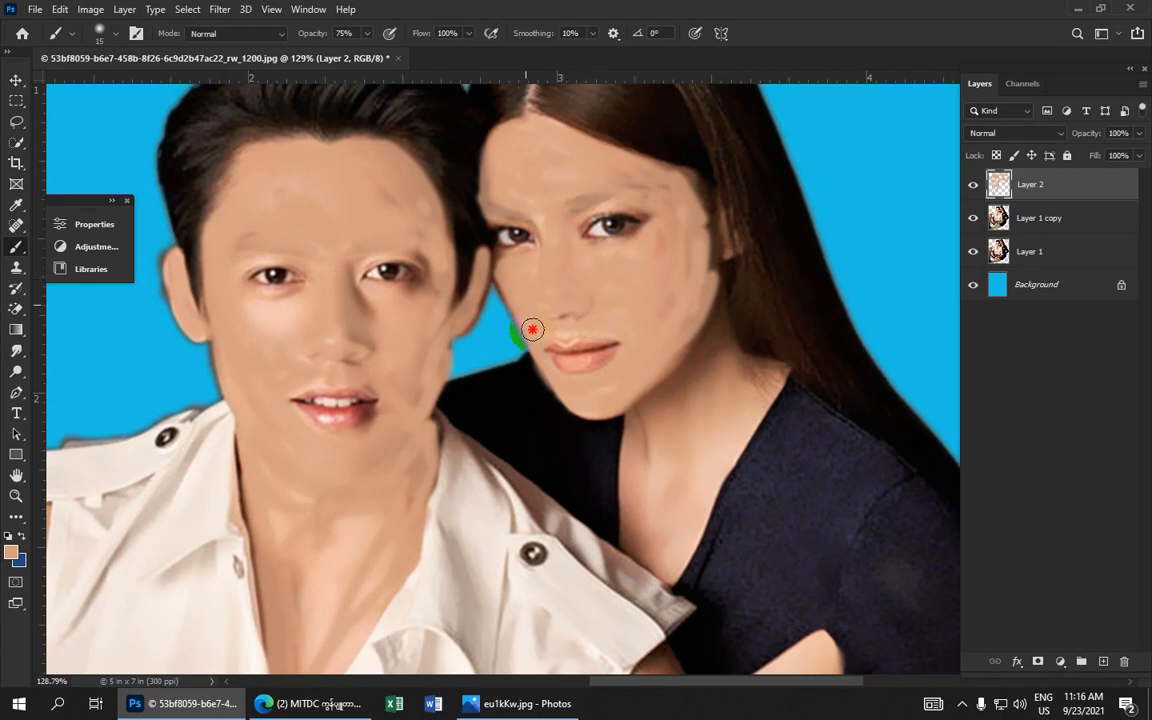
{"action": "mouse_move", "coordinate": [532, 329]}
{"action": "left_mouse_down"}
{"action": "mouse_move", "coordinate": [584, 406]}
{"action": "mouse_move", "coordinate": [635, 396]}
{"action": "mouse_move", "coordinate": [700, 342]}
{"action": "mouse_move", "coordinate": [706, 289]}
{"action": "mouse_move", "coordinate": [719, 352]}
{"action": "mouse_move", "coordinate": [771, 391]}
{"action": "mouse_move", "coordinate": [700, 347]}
{"action": "mouse_move", "coordinate": [722, 391]}
{"action": "mouse_move", "coordinate": [723, 359]}
{"action": "mouse_move", "coordinate": [758, 418]}
{"action": "mouse_move", "coordinate": [749, 406]}
{"action": "mouse_move", "coordinate": [694, 468]}
{"action": "mouse_move", "coordinate": [698, 479]}
{"action": "mouse_move", "coordinate": [661, 389]}
{"action": "mouse_move", "coordinate": [667, 271]}
{"action": "mouse_move", "coordinate": [691, 286]}
{"action": "mouse_move", "coordinate": [673, 196]}
{"action": "mouse_move", "coordinate": [690, 215]}
{"action": "mouse_move", "coordinate": [691, 204]}
{"action": "mouse_move", "coordinate": [678, 194]}
{"action": "mouse_move", "coordinate": [622, 242]}
{"action": "mouse_move", "coordinate": [679, 187]}
{"action": "mouse_move", "coordinate": [620, 229]}
{"action": "mouse_move", "coordinate": [658, 206]}
{"action": "mouse_move", "coordinate": [648, 262]}
{"action": "mouse_move", "coordinate": [621, 264]}
{"action": "mouse_move", "coordinate": [619, 323]}
{"action": "mouse_move", "coordinate": [616, 261]}
{"action": "mouse_move", "coordinate": [637, 385]}
{"action": "left_mouse_up"}
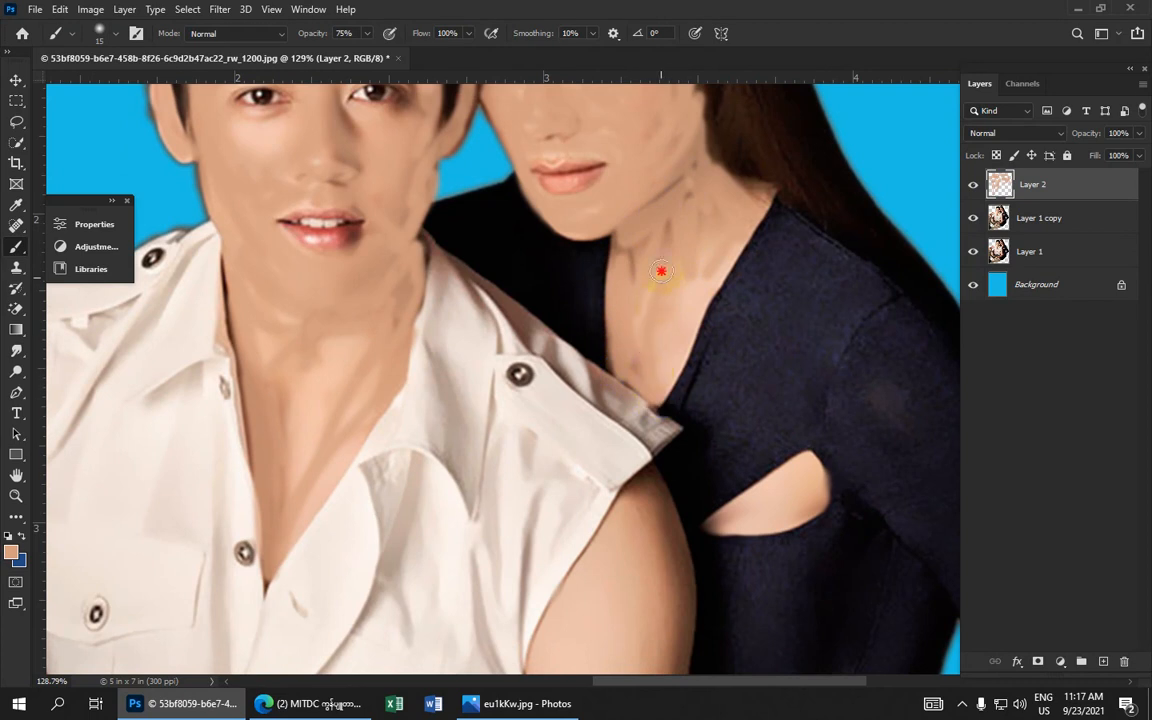
- Paint the skin tone over the woman's neck and upper chest and the bare skin in her top's cut-out
{"action": "mouse_move", "coordinate": [682, 204]}
{"action": "left_mouse_down"}
{"action": "mouse_move", "coordinate": [722, 177]}
{"action": "mouse_move", "coordinate": [763, 200]}
{"action": "mouse_move", "coordinate": [718, 173]}
{"action": "mouse_move", "coordinate": [737, 194]}
{"action": "mouse_move", "coordinate": [726, 254]}
{"action": "mouse_move", "coordinate": [677, 302]}
{"action": "mouse_move", "coordinate": [678, 248]}
{"action": "left_mouse_up"}
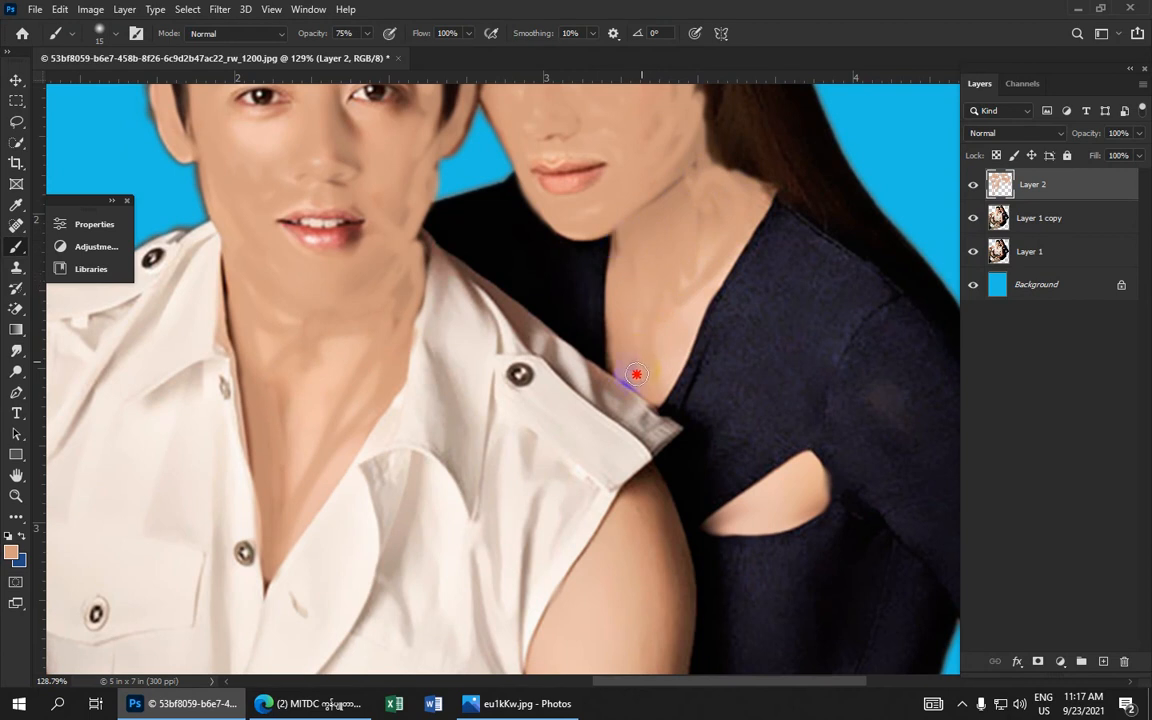
{"action": "left_click_drag", "start_coordinate": [630, 400], "coordinate": [560, 224]}
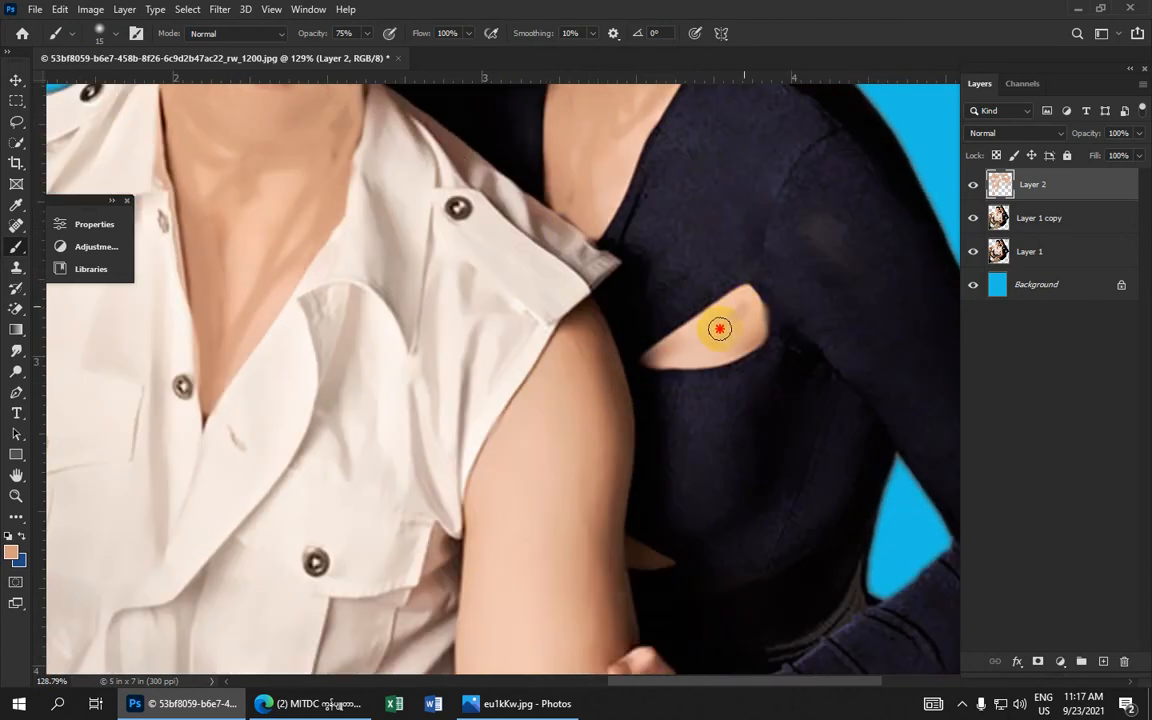
{"action": "left_click", "coordinate": [648, 355]}
{"action": "mouse_move", "coordinate": [648, 355]}
{"action": "left_mouse_down"}
{"action": "mouse_move", "coordinate": [743, 297]}
{"action": "mouse_move", "coordinate": [751, 312]}
{"action": "mouse_move", "coordinate": [743, 342]}
{"action": "mouse_move", "coordinate": [655, 363]}
{"action": "mouse_move", "coordinate": [742, 332]}
{"action": "mouse_move", "coordinate": [649, 362]}
{"action": "mouse_move", "coordinate": [646, 381]}
{"action": "mouse_move", "coordinate": [610, 234]}
{"action": "mouse_move", "coordinate": [555, 256]}
{"action": "mouse_move", "coordinate": [555, 193]}
{"action": "mouse_move", "coordinate": [572, 250]}
{"action": "mouse_move", "coordinate": [564, 192]}
{"action": "mouse_move", "coordinate": [572, 224]}
{"action": "mouse_move", "coordinate": [571, 432]}
{"action": "mouse_move", "coordinate": [597, 488]}
{"action": "mouse_move", "coordinate": [579, 486]}
{"action": "mouse_move", "coordinate": [555, 265]}
{"action": "mouse_move", "coordinate": [569, 582]}
{"action": "mouse_move", "coordinate": [548, 503]}
{"action": "mouse_move", "coordinate": [541, 274]}
{"action": "mouse_move", "coordinate": [529, 580]}
{"action": "mouse_move", "coordinate": [511, 364]}
{"action": "mouse_move", "coordinate": [535, 245]}
{"action": "left_mouse_up"}
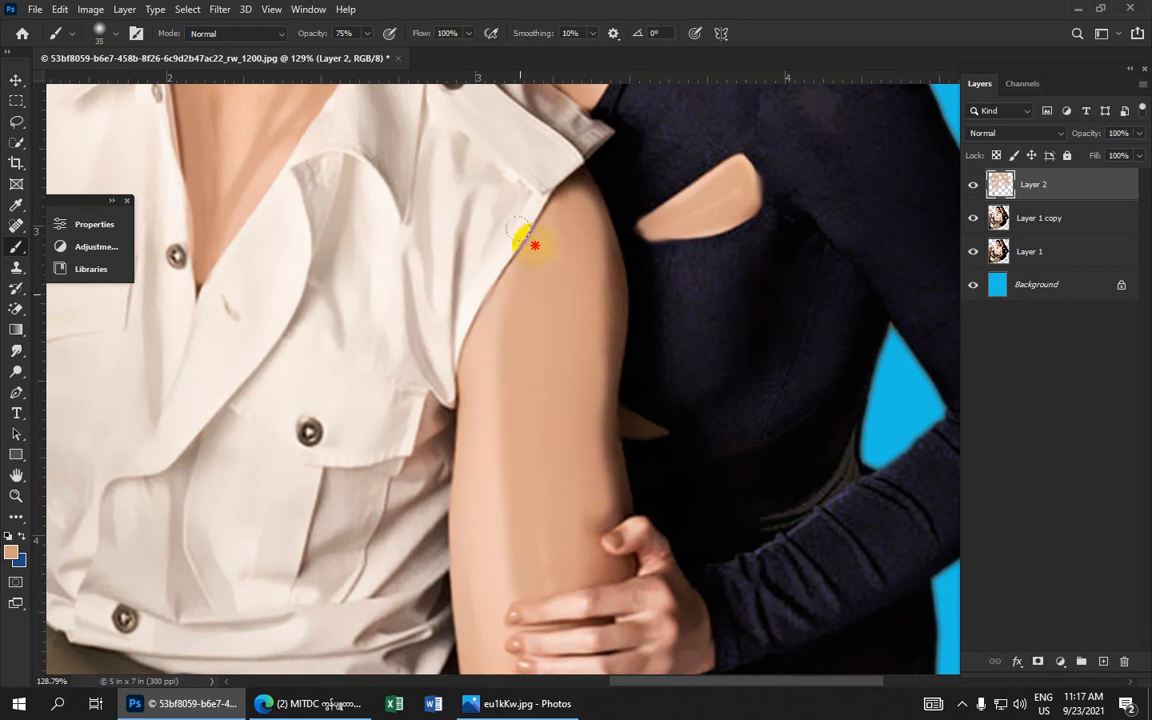
- Paint the skin tone over the man's upper arm beside the woman, using brush size 35 for the middle and 25 along the edge
{"action": "mouse_move", "coordinate": [503, 319]}
{"action": "left_mouse_down"}
{"action": "mouse_move", "coordinate": [496, 473]}
{"action": "mouse_move", "coordinate": [517, 596]}
{"action": "left_mouse_up"}
{"action": "mouse_move", "coordinate": [491, 350]}
{"action": "left_mouse_down"}
{"action": "mouse_move", "coordinate": [484, 591]}
{"action": "mouse_move", "coordinate": [462, 493]}
{"action": "mouse_move", "coordinate": [475, 397]}
{"action": "left_mouse_up"}
{"action": "left_click_drag", "start_coordinate": [488, 583], "coordinate": [478, 549]}
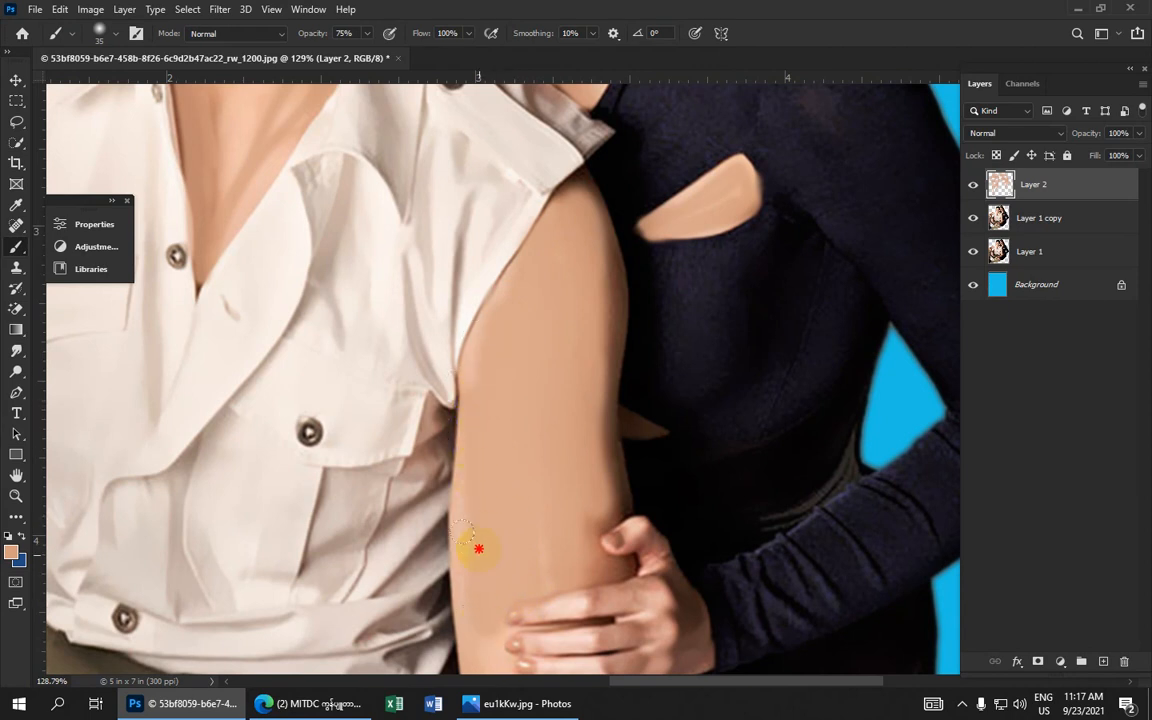
{"action": "mouse_move", "coordinate": [595, 545]}
{"action": "left_mouse_down"}
{"action": "mouse_move", "coordinate": [596, 533]}
{"action": "mouse_move", "coordinate": [599, 555]}
{"action": "mouse_move", "coordinate": [600, 451]}
{"action": "left_mouse_up"}
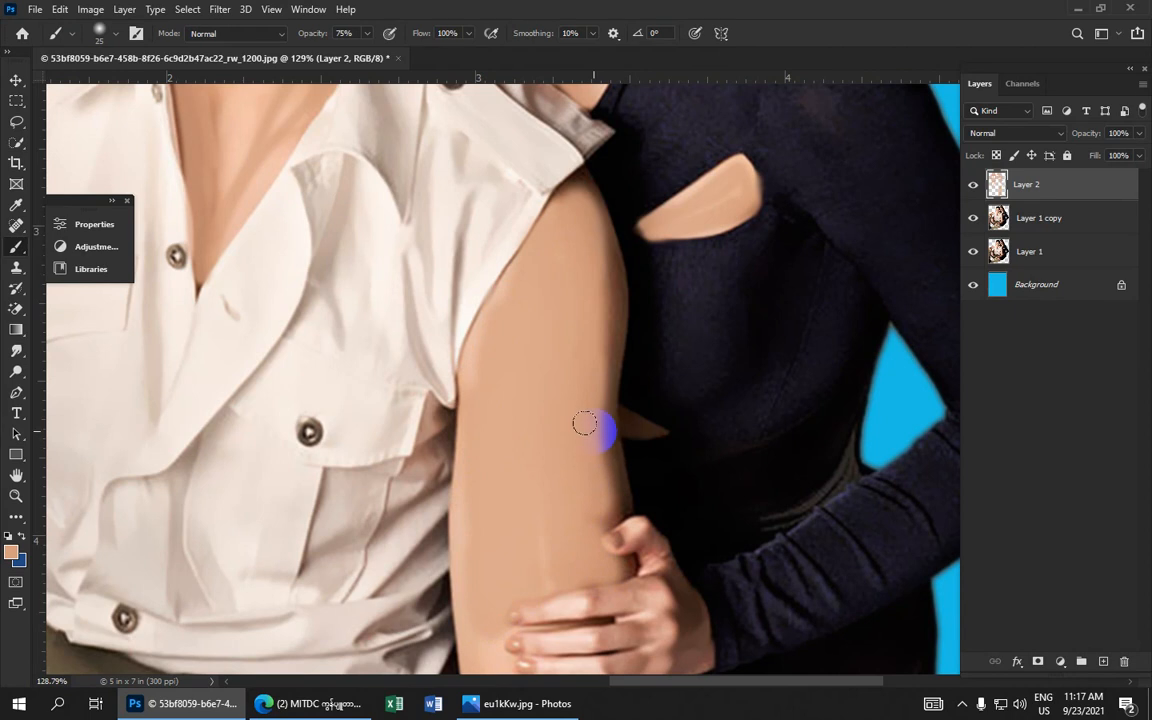
{"action": "mouse_move", "coordinate": [615, 427]}
{"action": "left_mouse_down"}
{"action": "mouse_move", "coordinate": [661, 435]}
{"action": "mouse_move", "coordinate": [622, 428]}
{"action": "mouse_move", "coordinate": [663, 434]}
{"action": "mouse_move", "coordinate": [620, 416]}
{"action": "mouse_move", "coordinate": [671, 438]}
{"action": "mouse_move", "coordinate": [620, 432]}
{"action": "mouse_move", "coordinate": [615, 273]}
{"action": "mouse_move", "coordinate": [608, 243]}
{"action": "mouse_move", "coordinate": [611, 285]}
{"action": "mouse_move", "coordinate": [595, 240]}
{"action": "mouse_move", "coordinate": [603, 348]}
{"action": "mouse_move", "coordinate": [601, 283]}
{"action": "mouse_move", "coordinate": [570, 204]}
{"action": "mouse_move", "coordinate": [601, 318]}
{"action": "mouse_move", "coordinate": [596, 526]}
{"action": "left_mouse_up"}
{"action": "mouse_move", "coordinate": [543, 573]}
{"action": "left_mouse_down"}
{"action": "mouse_move", "coordinate": [474, 339]}
{"action": "mouse_move", "coordinate": [485, 281]}
{"action": "left_mouse_up"}
- Paint the skin tone over the back and fingers of the woman's hand gripping the man's arm with the size 25 brush
{"action": "left_click_drag", "start_coordinate": [612, 320], "coordinate": [480, 318]}
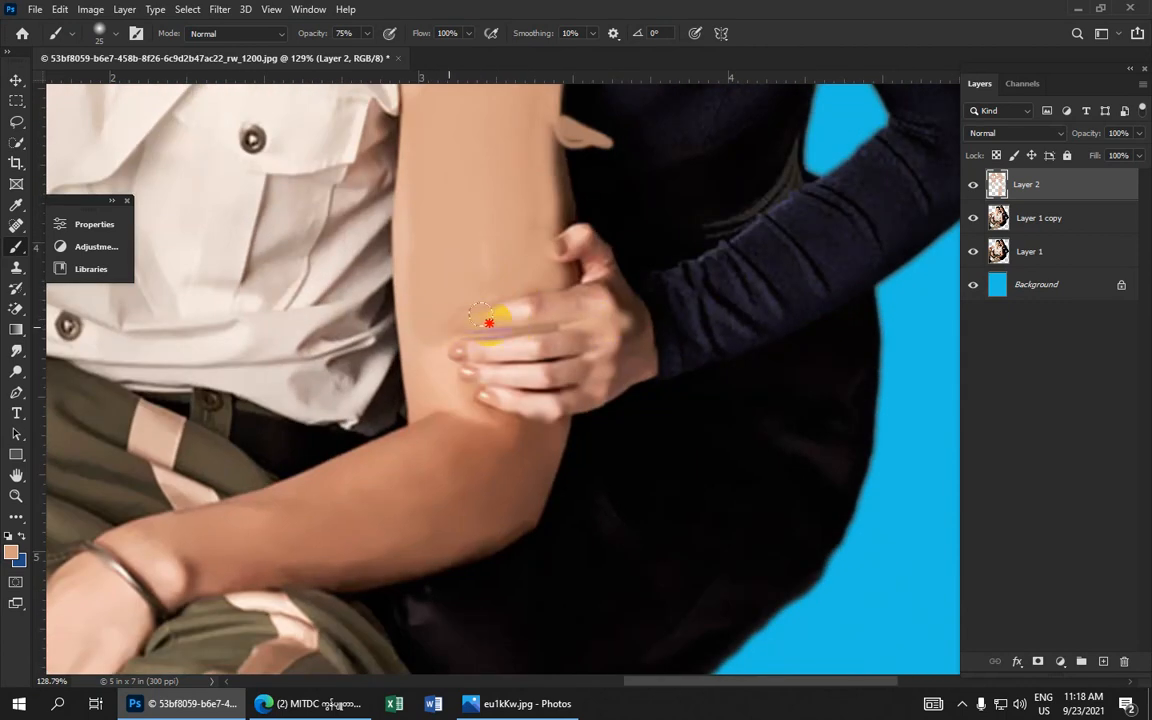
{"action": "mouse_move", "coordinate": [600, 309]}
{"action": "left_mouse_down"}
{"action": "mouse_move", "coordinate": [504, 296]}
{"action": "mouse_move", "coordinate": [562, 283]}
{"action": "mouse_move", "coordinate": [567, 260]}
{"action": "mouse_move", "coordinate": [552, 242]}
{"action": "mouse_move", "coordinate": [569, 233]}
{"action": "mouse_move", "coordinate": [589, 261]}
{"action": "mouse_move", "coordinate": [564, 229]}
{"action": "mouse_move", "coordinate": [573, 231]}
{"action": "mouse_move", "coordinate": [625, 304]}
{"action": "mouse_move", "coordinate": [630, 357]}
{"action": "left_mouse_up"}
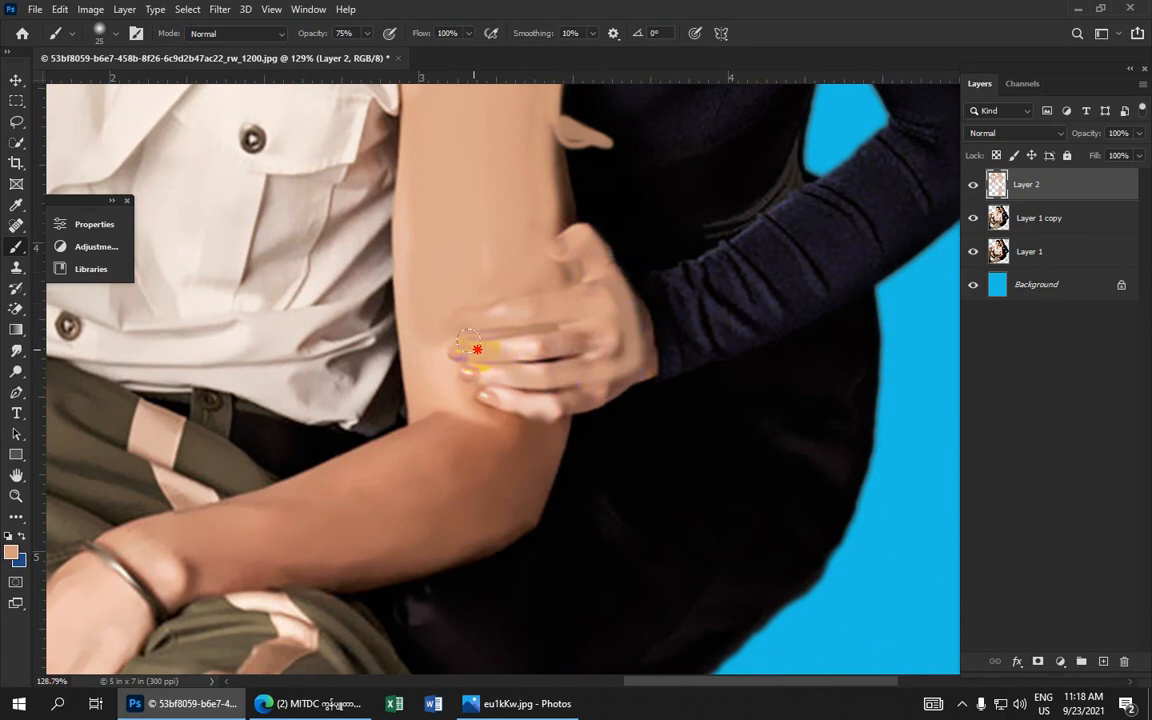
{"action": "mouse_move", "coordinate": [477, 349]}
{"action": "left_mouse_down"}
{"action": "mouse_move", "coordinate": [564, 330]}
{"action": "mouse_move", "coordinate": [630, 350]}
{"action": "mouse_move", "coordinate": [530, 386]}
{"action": "mouse_move", "coordinate": [499, 380]}
{"action": "mouse_move", "coordinate": [554, 390]}
{"action": "mouse_move", "coordinate": [506, 398]}
{"action": "mouse_move", "coordinate": [486, 376]}
{"action": "mouse_move", "coordinate": [576, 372]}
{"action": "left_mouse_up"}
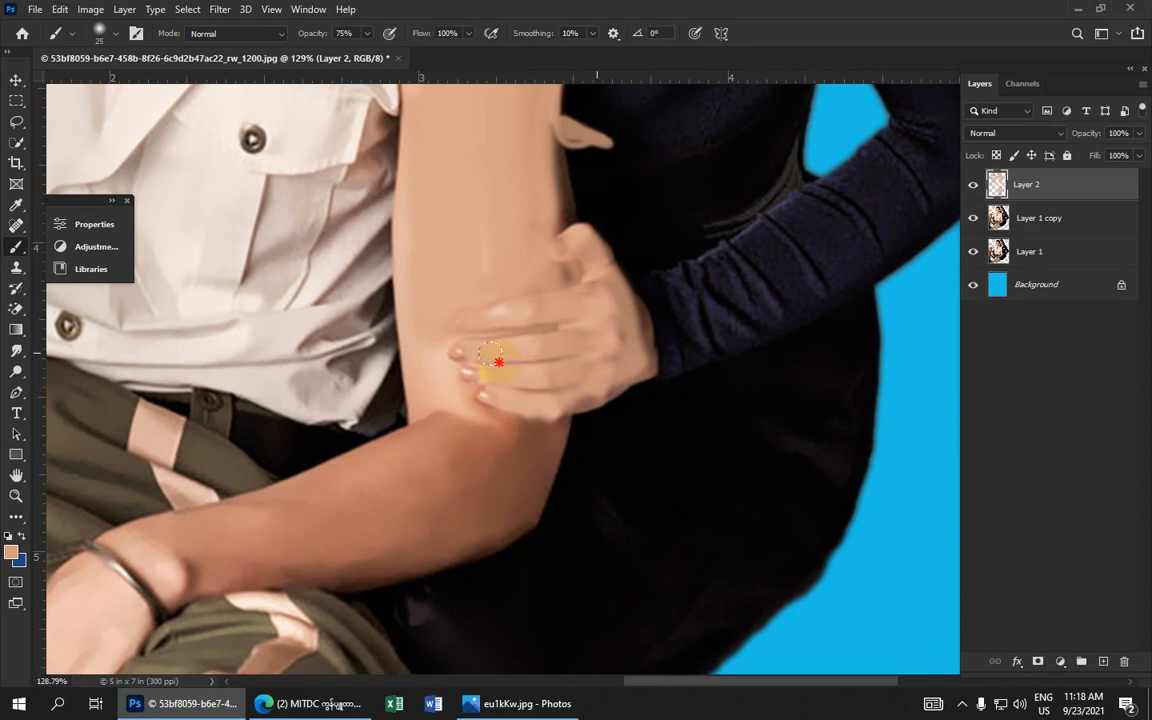
{"action": "mouse_move", "coordinate": [566, 360]}
{"action": "left_mouse_down"}
{"action": "mouse_move", "coordinate": [580, 218]}
{"action": "mouse_move", "coordinate": [535, 340]}
{"action": "mouse_move", "coordinate": [403, 369]}
{"action": "mouse_move", "coordinate": [233, 381]}
{"action": "mouse_move", "coordinate": [471, 314]}
{"action": "mouse_move", "coordinate": [554, 258]}
{"action": "mouse_move", "coordinate": [550, 280]}
{"action": "mouse_move", "coordinate": [459, 360]}
{"action": "mouse_move", "coordinate": [494, 316]}
{"action": "mouse_move", "coordinate": [559, 283]}
{"action": "mouse_move", "coordinate": [442, 311]}
{"action": "left_mouse_up"}
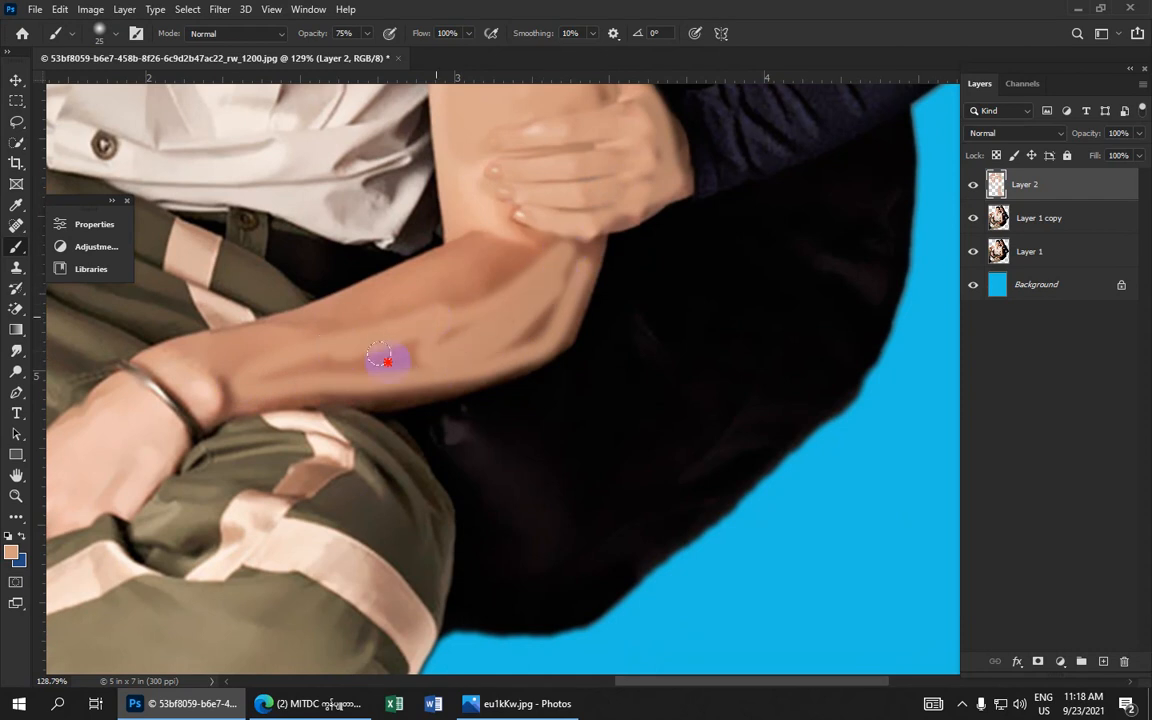
- Paint the skin tone over the man's forearm from the elbow to the wrist above the thin bracelet, undoing one stray stroke
{"action": "mouse_move", "coordinate": [386, 360]}
{"action": "left_mouse_down"}
{"action": "mouse_move", "coordinate": [226, 360]}
{"action": "mouse_move", "coordinate": [177, 347]}
{"action": "mouse_move", "coordinate": [327, 323]}
{"action": "mouse_move", "coordinate": [409, 279]}
{"action": "mouse_move", "coordinate": [490, 220]}
{"action": "left_mouse_up"}
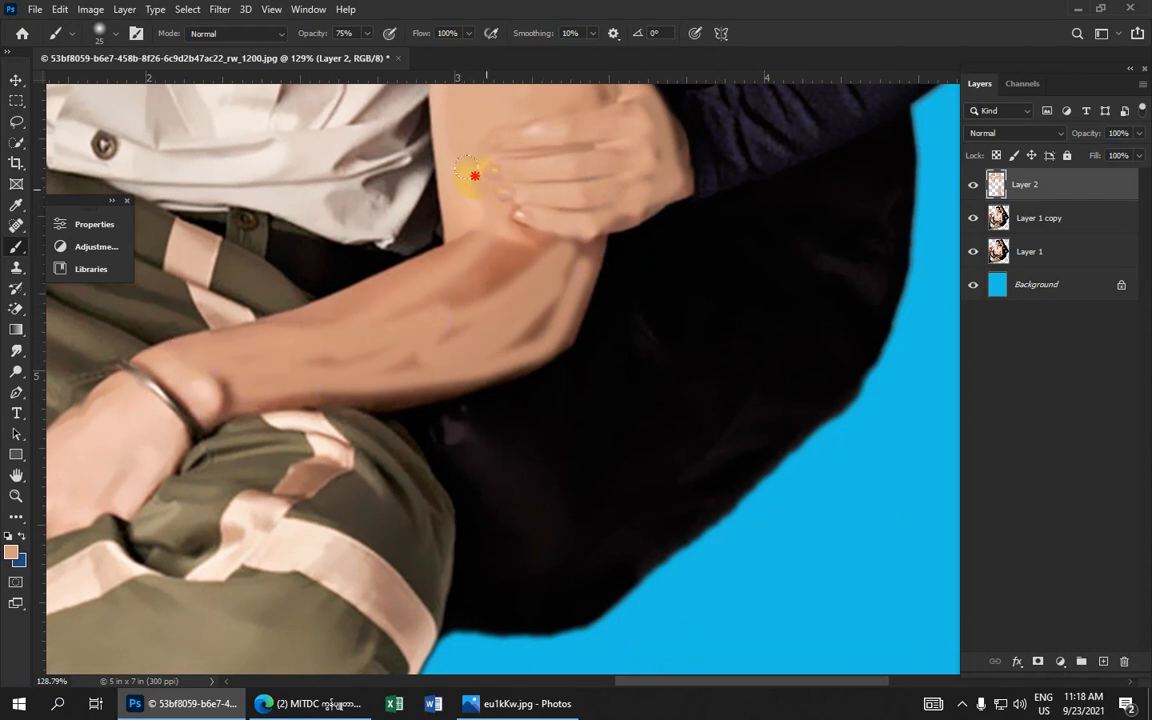
{"action": "mouse_move", "coordinate": [562, 269]}
{"action": "left_mouse_down"}
{"action": "mouse_move", "coordinate": [585, 229]}
{"action": "mouse_move", "coordinate": [646, 189]}
{"action": "mouse_move", "coordinate": [556, 264]}
{"action": "mouse_move", "coordinate": [512, 265]}
{"action": "mouse_move", "coordinate": [518, 236]}
{"action": "mouse_move", "coordinate": [431, 294]}
{"action": "mouse_move", "coordinate": [510, 234]}
{"action": "mouse_move", "coordinate": [449, 265]}
{"action": "mouse_move", "coordinate": [457, 218]}
{"action": "mouse_move", "coordinate": [438, 257]}
{"action": "mouse_move", "coordinate": [189, 351]}
{"action": "left_mouse_up"}
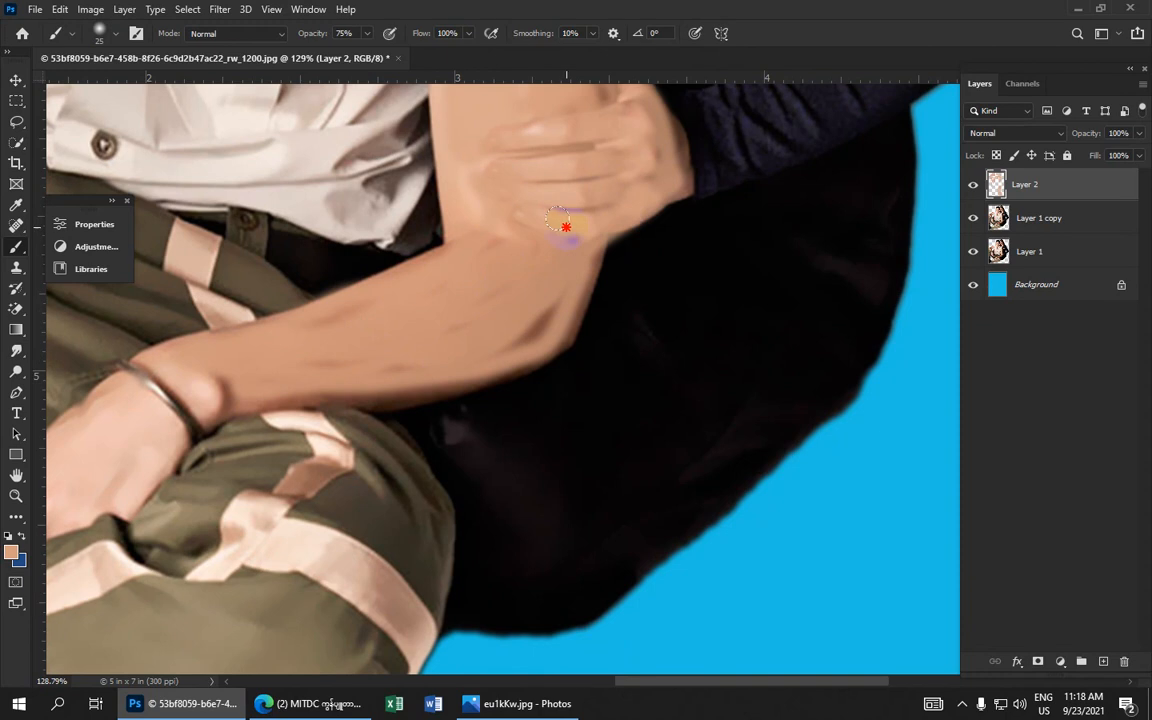
{"action": "mouse_move", "coordinate": [495, 348]}
{"action": "left_mouse_down"}
{"action": "mouse_move", "coordinate": [559, 287]}
{"action": "mouse_move", "coordinate": [420, 353]}
{"action": "mouse_move", "coordinate": [320, 368]}
{"action": "mouse_move", "coordinate": [486, 355]}
{"action": "mouse_move", "coordinate": [366, 383]}
{"action": "mouse_move", "coordinate": [353, 381]}
{"action": "mouse_move", "coordinate": [507, 351]}
{"action": "mouse_move", "coordinate": [538, 335]}
{"action": "mouse_move", "coordinate": [590, 264]}
{"action": "left_mouse_up"}
{"action": "mouse_move", "coordinate": [388, 382]}
{"action": "left_mouse_down"}
{"action": "mouse_move", "coordinate": [218, 394]}
{"action": "mouse_move", "coordinate": [286, 386]}
{"action": "mouse_move", "coordinate": [695, 226]}
{"action": "mouse_move", "coordinate": [771, 218]}
{"action": "mouse_move", "coordinate": [622, 233]}
{"action": "mouse_move", "coordinate": [563, 263]}
{"action": "left_mouse_up"}
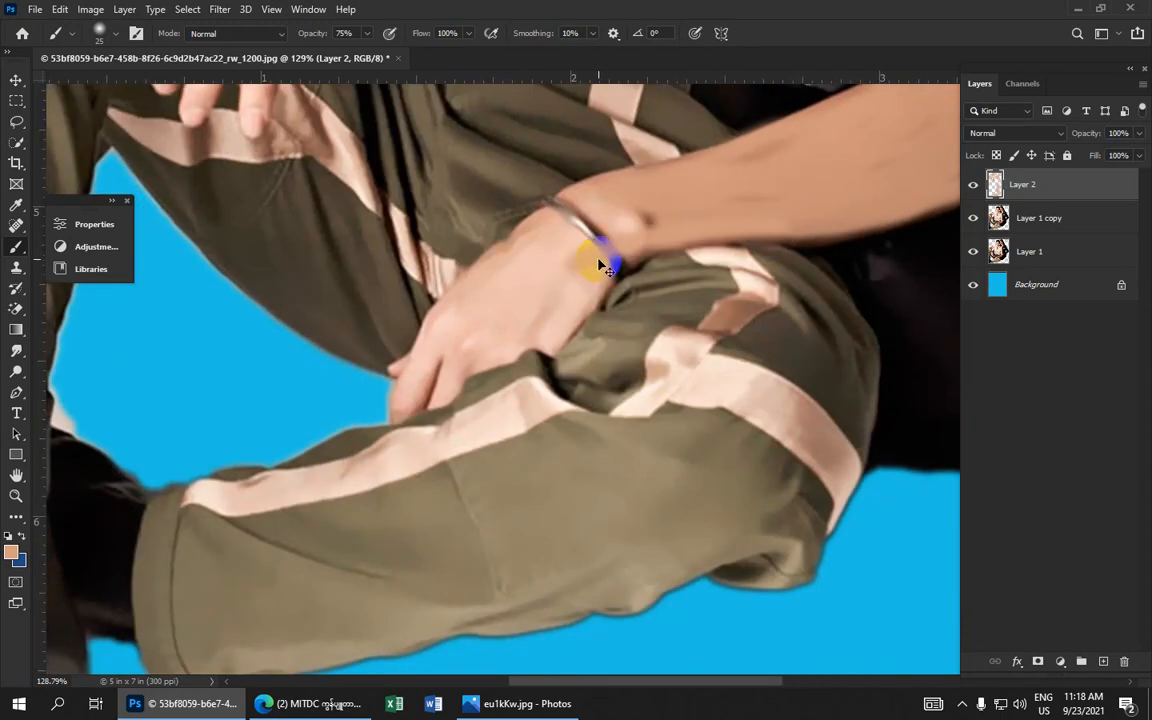
{"action": "key", "text": "ctrl+z"}
{"action": "left_click_drag", "start_coordinate": [738, 206], "coordinate": [670, 234]}
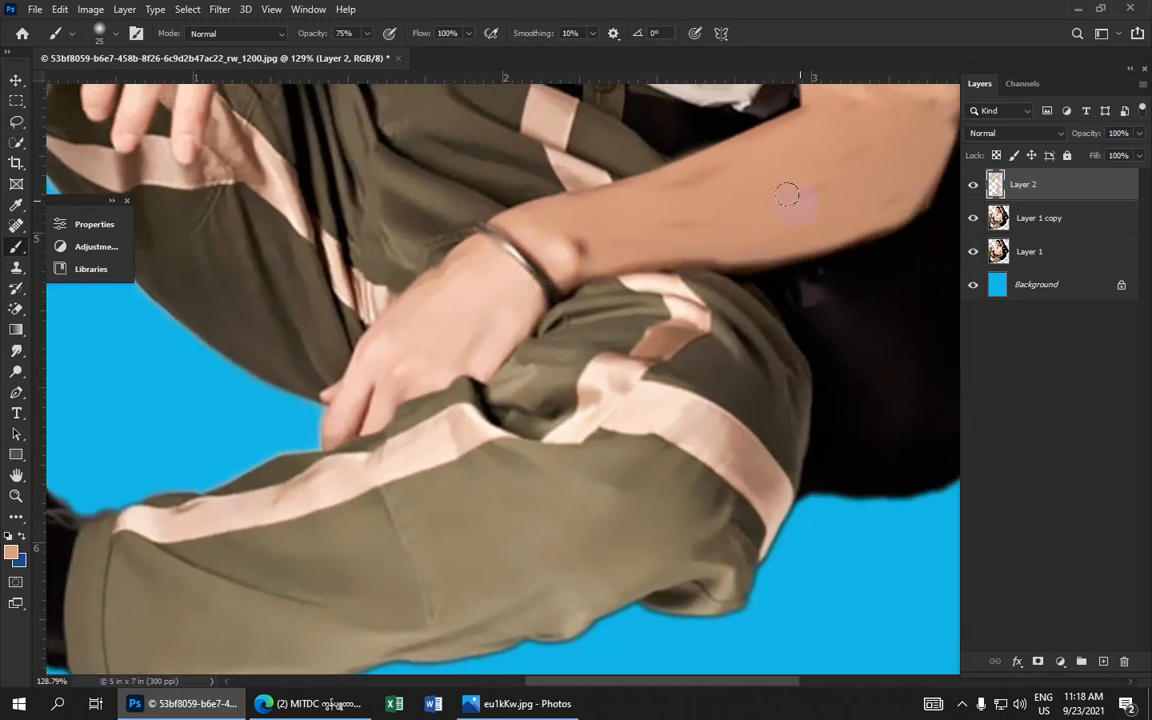
{"action": "left_click_drag", "start_coordinate": [797, 200], "coordinate": [682, 296]}
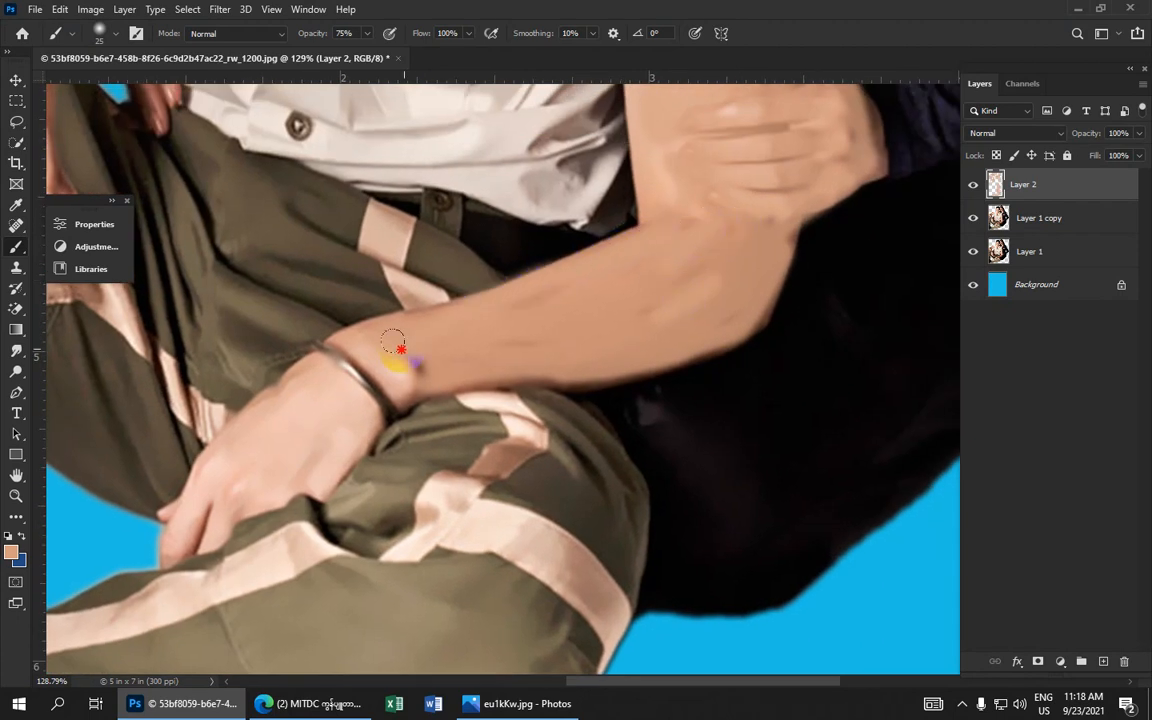
{"action": "mouse_move", "coordinate": [401, 373]}
{"action": "left_mouse_down"}
{"action": "mouse_move", "coordinate": [481, 378]}
{"action": "mouse_move", "coordinate": [605, 357]}
{"action": "mouse_move", "coordinate": [630, 347]}
{"action": "mouse_move", "coordinate": [681, 283]}
{"action": "left_mouse_up"}
- Paint the skin tone over the back and fingers of the man's hand below the thin bracelet with the size 25 brush
{"action": "mouse_move", "coordinate": [563, 243]}
{"action": "left_mouse_down"}
{"action": "mouse_move", "coordinate": [456, 352]}
{"action": "mouse_move", "coordinate": [427, 407]}
{"action": "mouse_move", "coordinate": [423, 381]}
{"action": "mouse_move", "coordinate": [467, 345]}
{"action": "left_mouse_up"}
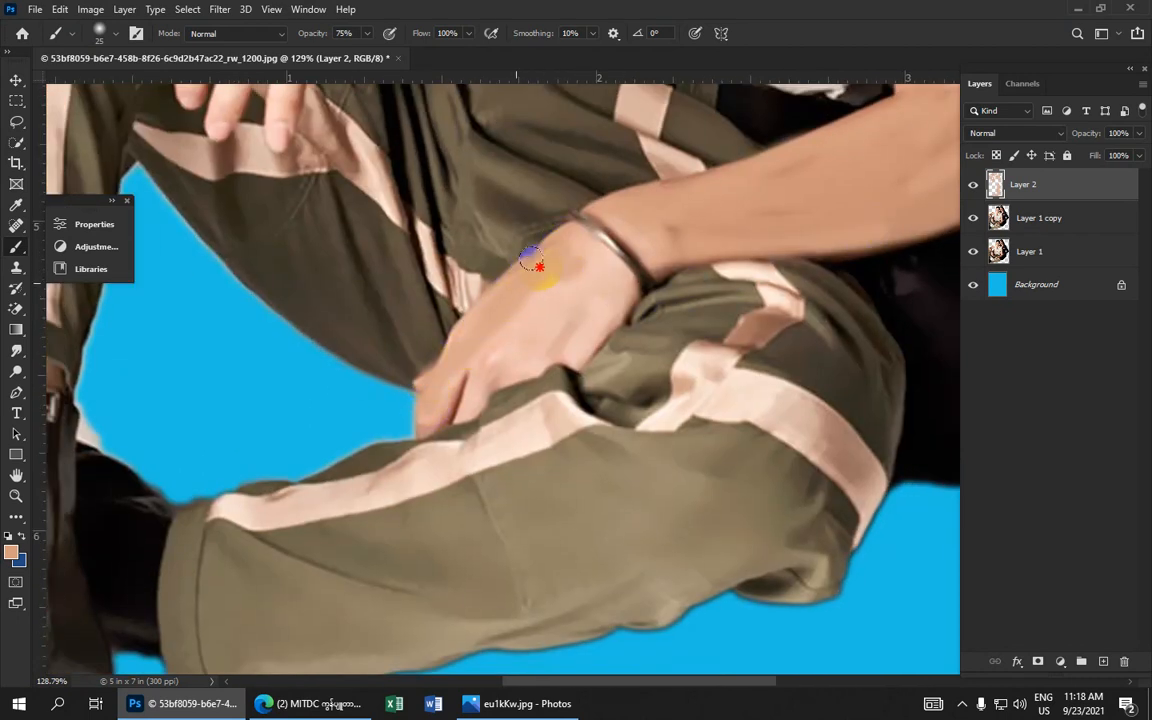
{"action": "mouse_move", "coordinate": [562, 243]}
{"action": "left_mouse_down"}
{"action": "mouse_move", "coordinate": [468, 309]}
{"action": "mouse_move", "coordinate": [471, 325]}
{"action": "mouse_move", "coordinate": [562, 278]}
{"action": "mouse_move", "coordinate": [566, 334]}
{"action": "left_mouse_up"}
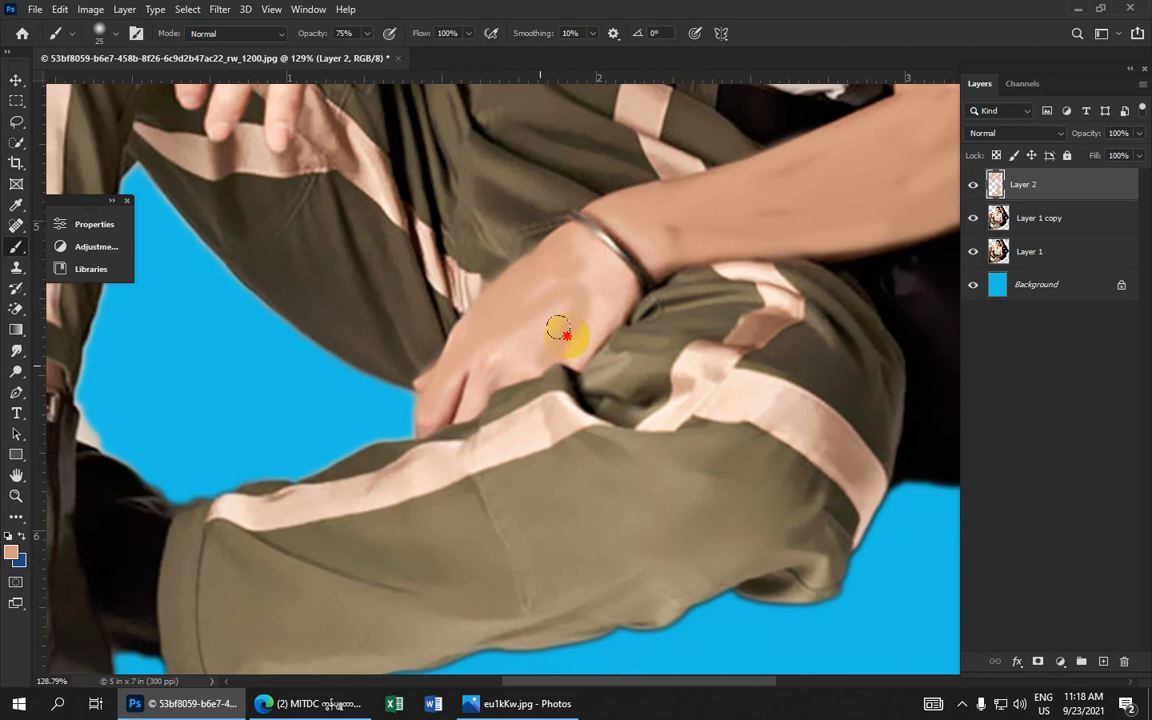
{"action": "mouse_move", "coordinate": [470, 398]}
{"action": "left_mouse_down"}
{"action": "mouse_move", "coordinate": [435, 420]}
{"action": "mouse_move", "coordinate": [610, 300]}
{"action": "mouse_move", "coordinate": [599, 266]}
{"action": "mouse_move", "coordinate": [597, 328]}
{"action": "left_mouse_up"}
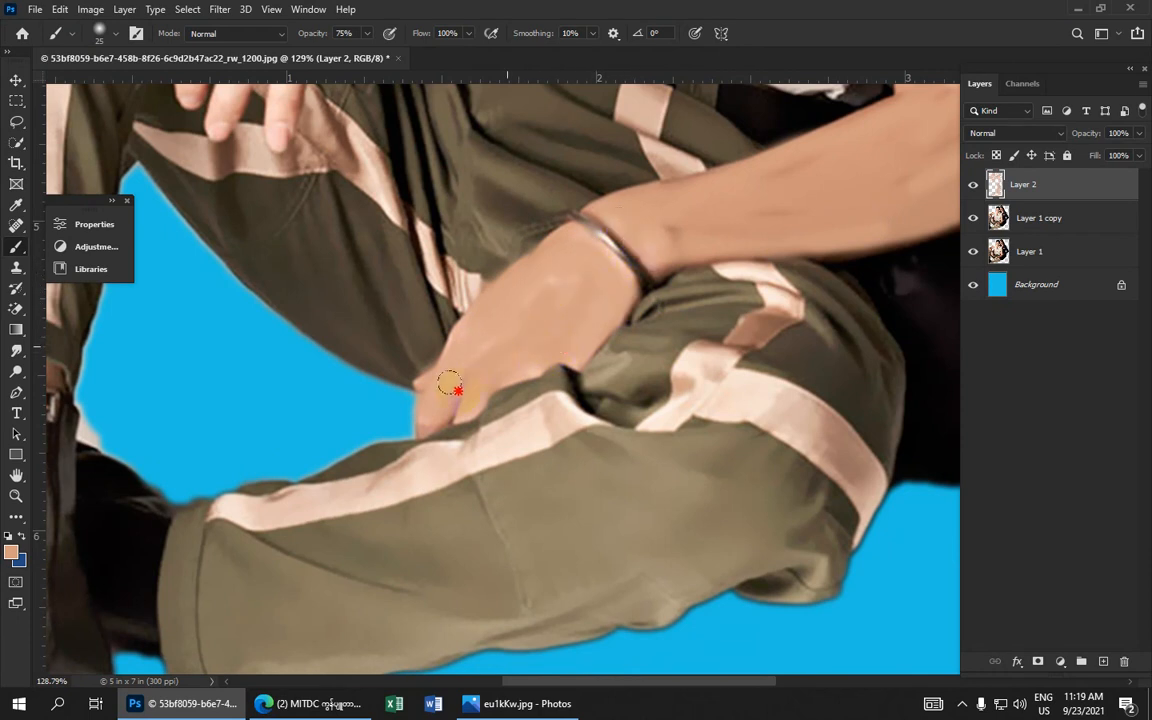
{"action": "mouse_move", "coordinate": [424, 398]}
{"action": "left_mouse_down"}
{"action": "mouse_move", "coordinate": [484, 313]}
{"action": "mouse_move", "coordinate": [604, 314]}
{"action": "mouse_move", "coordinate": [736, 450]}
{"action": "left_mouse_up"}
- Paint the skin tone over the man's hand and wrist around the chain bracelets and over the woman's hand at his waist
{"action": "left_click_drag", "start_coordinate": [524, 227], "coordinate": [586, 424]}
{"action": "mouse_move", "coordinate": [516, 310]}
{"action": "left_mouse_down"}
{"action": "mouse_move", "coordinate": [604, 372]}
{"action": "mouse_move", "coordinate": [590, 438]}
{"action": "left_mouse_up"}
{"action": "mouse_move", "coordinate": [554, 318]}
{"action": "left_mouse_down"}
{"action": "mouse_move", "coordinate": [501, 501]}
{"action": "mouse_move", "coordinate": [509, 398]}
{"action": "mouse_move", "coordinate": [535, 428]}
{"action": "mouse_move", "coordinate": [576, 582]}
{"action": "mouse_move", "coordinate": [617, 342]}
{"action": "mouse_move", "coordinate": [617, 586]}
{"action": "mouse_move", "coordinate": [681, 504]}
{"action": "mouse_move", "coordinate": [651, 346]}
{"action": "mouse_move", "coordinate": [618, 301]}
{"action": "mouse_move", "coordinate": [577, 297]}
{"action": "mouse_move", "coordinate": [512, 329]}
{"action": "mouse_move", "coordinate": [559, 310]}
{"action": "mouse_move", "coordinate": [646, 321]}
{"action": "mouse_move", "coordinate": [654, 386]}
{"action": "mouse_move", "coordinate": [591, 404]}
{"action": "mouse_move", "coordinate": [569, 396]}
{"action": "mouse_move", "coordinate": [567, 366]}
{"action": "left_mouse_up"}
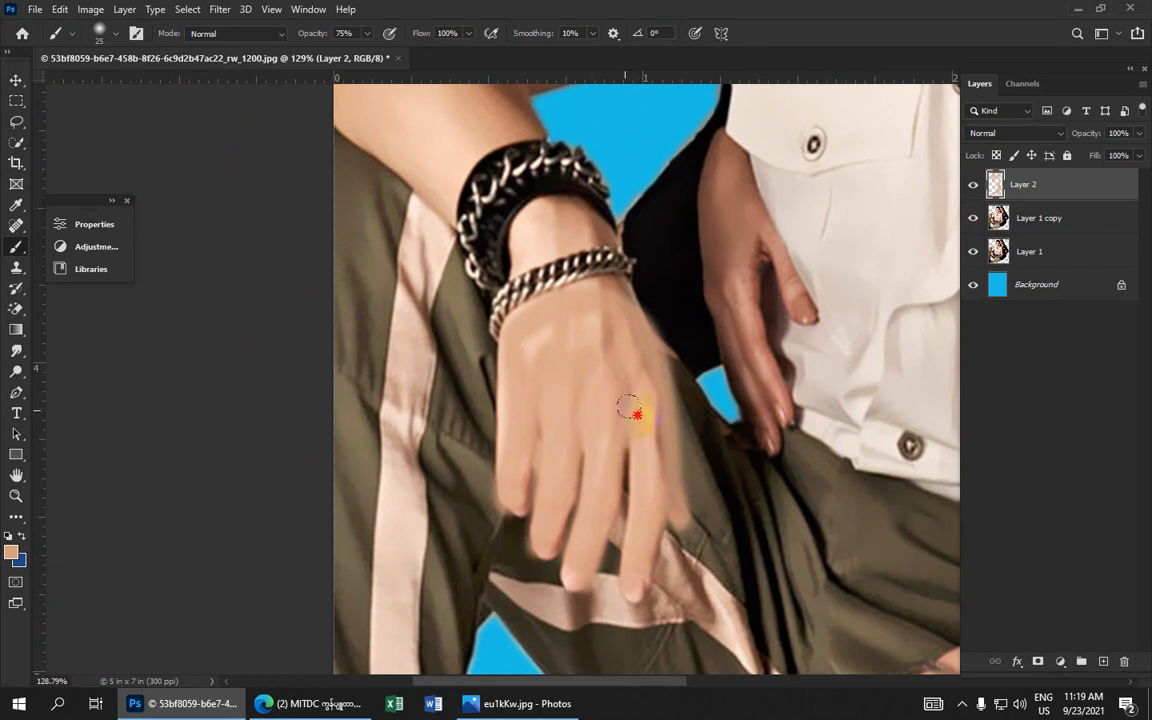
{"action": "mouse_move", "coordinate": [628, 407]}
{"action": "left_mouse_down"}
{"action": "mouse_move", "coordinate": [630, 380]}
{"action": "mouse_move", "coordinate": [550, 226]}
{"action": "mouse_move", "coordinate": [524, 220]}
{"action": "mouse_move", "coordinate": [548, 208]}
{"action": "mouse_move", "coordinate": [581, 220]}
{"action": "mouse_move", "coordinate": [523, 244]}
{"action": "mouse_move", "coordinate": [546, 245]}
{"action": "mouse_move", "coordinate": [527, 229]}
{"action": "mouse_move", "coordinate": [574, 232]}
{"action": "left_mouse_up"}
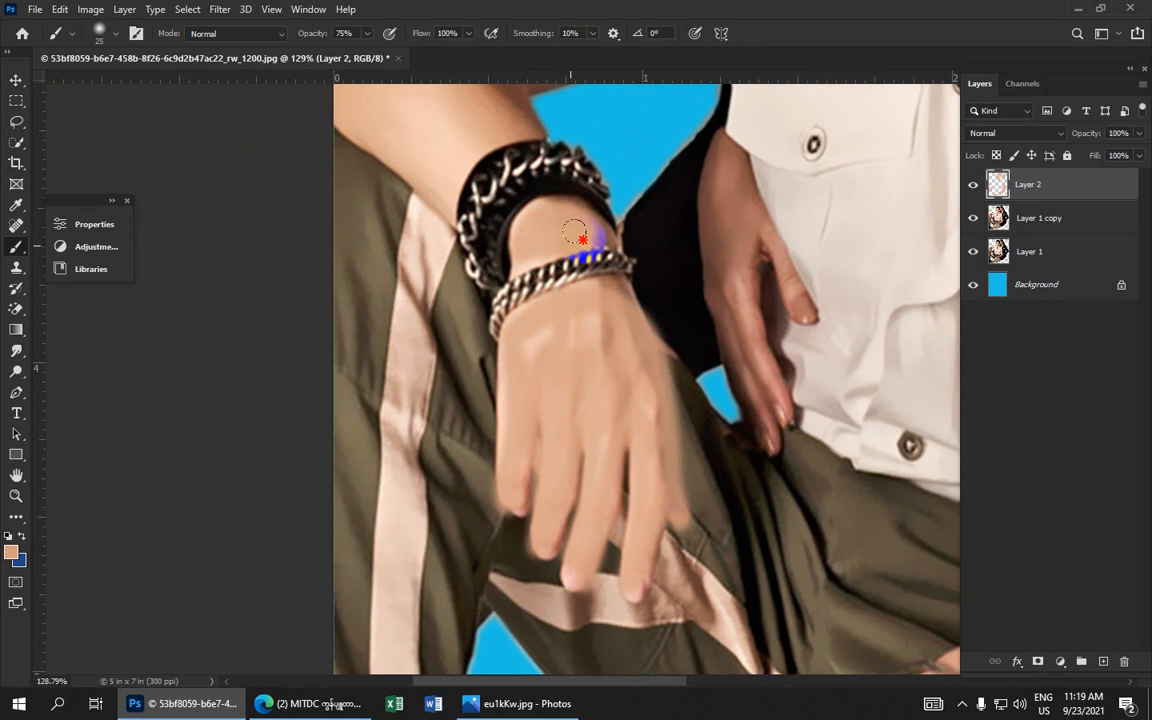
{"action": "mouse_move", "coordinate": [788, 289]}
{"action": "left_mouse_down"}
{"action": "mouse_move", "coordinate": [764, 288]}
{"action": "mouse_move", "coordinate": [728, 159]}
{"action": "mouse_move", "coordinate": [750, 392]}
{"action": "mouse_move", "coordinate": [743, 381]}
{"action": "mouse_move", "coordinate": [779, 411]}
{"action": "mouse_move", "coordinate": [764, 442]}
{"action": "left_mouse_up"}
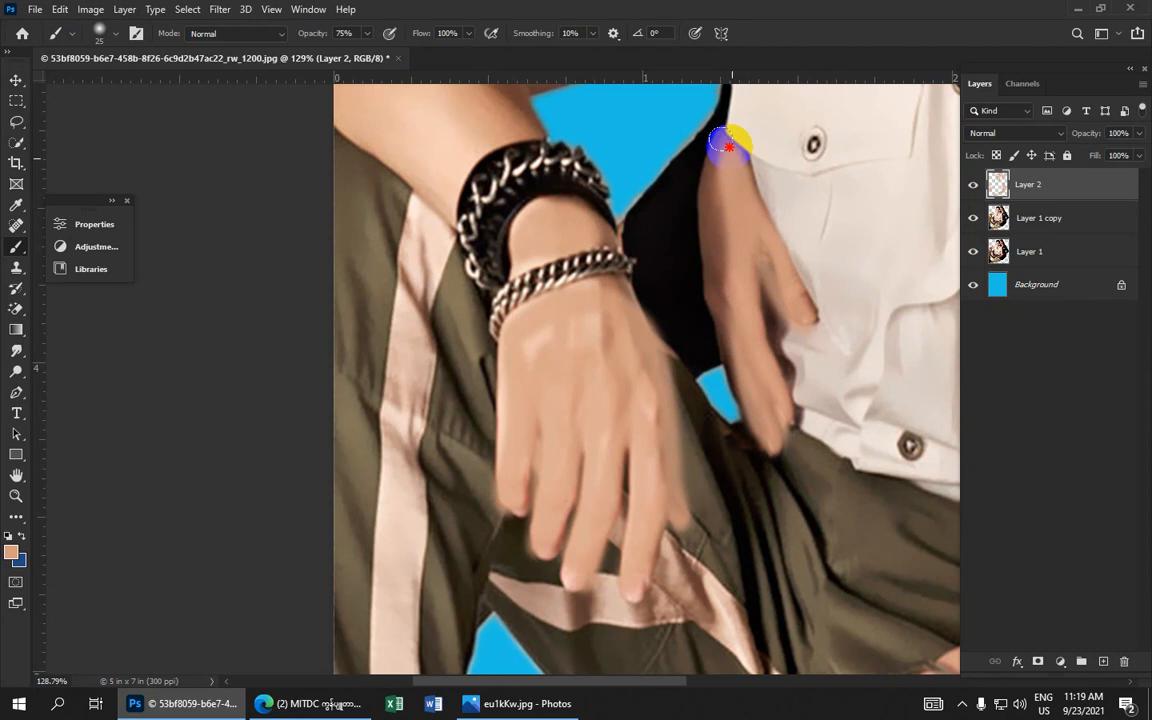
{"action": "mouse_move", "coordinate": [730, 141]}
{"action": "left_mouse_down"}
{"action": "mouse_move", "coordinate": [712, 195]}
{"action": "mouse_move", "coordinate": [728, 360]}
{"action": "mouse_move", "coordinate": [751, 427]}
{"action": "mouse_move", "coordinate": [704, 275]}
{"action": "mouse_move", "coordinate": [702, 193]}
{"action": "mouse_move", "coordinate": [720, 143]}
{"action": "mouse_move", "coordinate": [708, 142]}
{"action": "mouse_move", "coordinate": [790, 483]}
{"action": "left_mouse_up"}
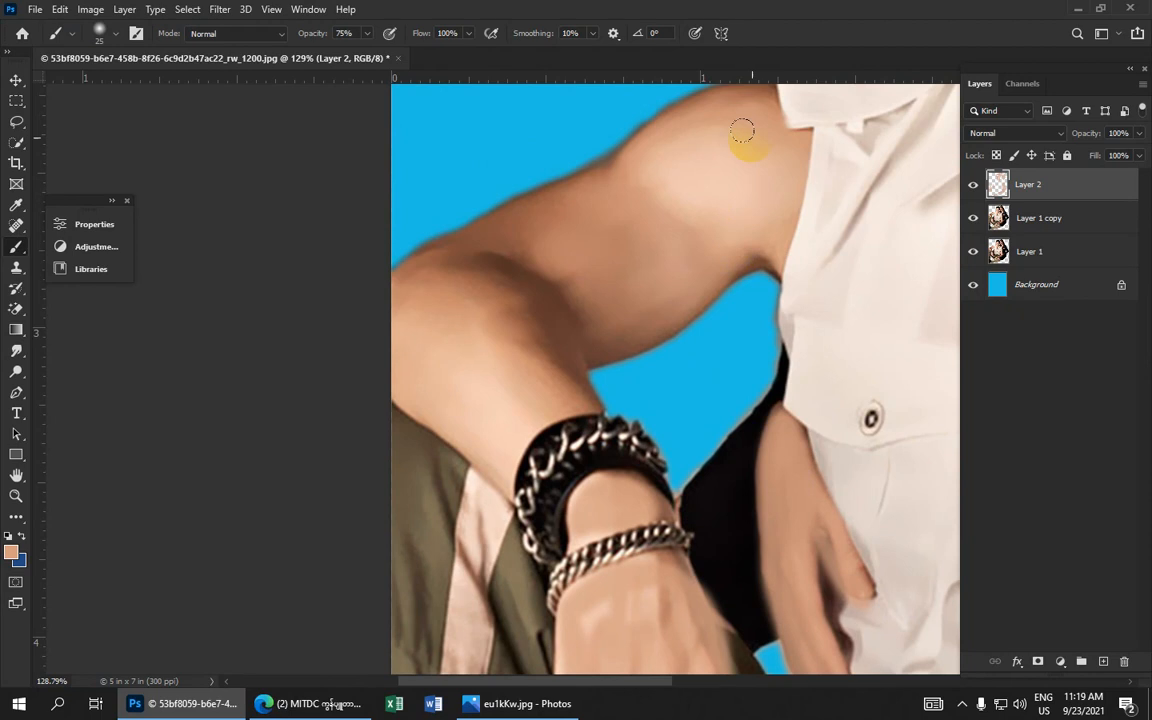
- Paint the skin tone over the man's bent arm from the shoulder past the elbow to the black bracelet, enlarging the brush to 45
{"action": "mouse_move", "coordinate": [741, 130]}
{"action": "left_mouse_down"}
{"action": "mouse_move", "coordinate": [663, 165]}
{"action": "mouse_move", "coordinate": [724, 101]}
{"action": "left_mouse_up"}
{"action": "scroll", "coordinate": [676, 181], "scroll_direction": "down", "scroll_amount": 2}
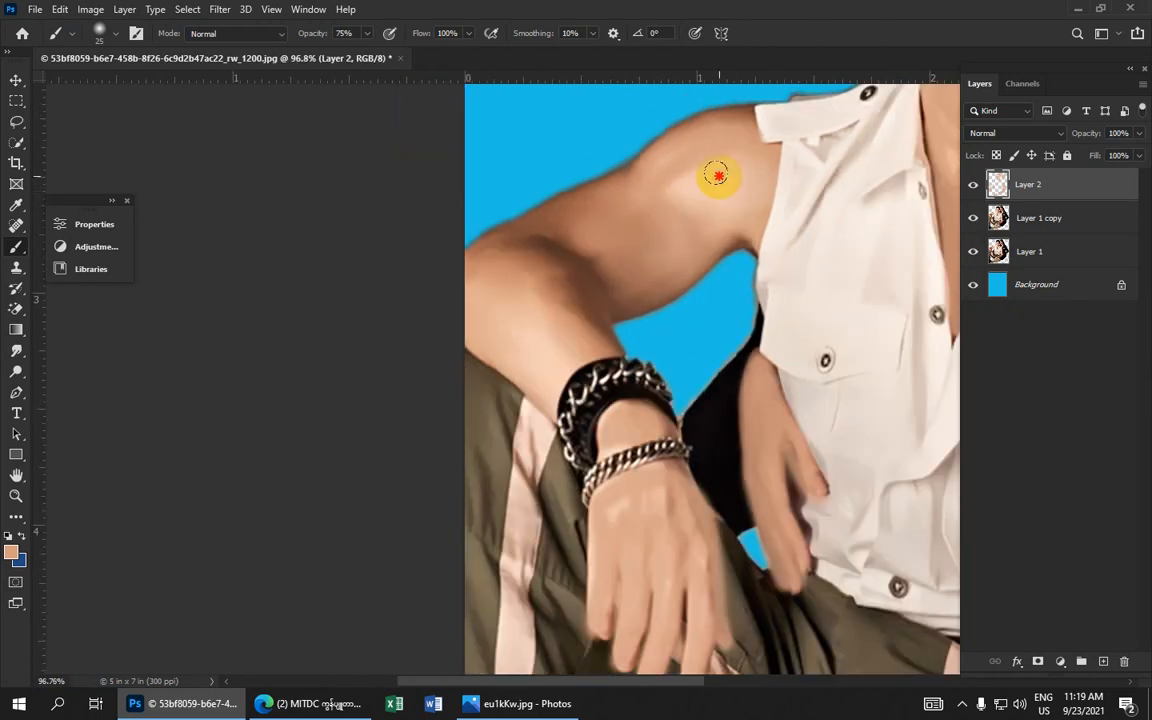
{"action": "mouse_move", "coordinate": [733, 118]}
{"action": "left_mouse_down"}
{"action": "mouse_move", "coordinate": [690, 132]}
{"action": "mouse_move", "coordinate": [586, 230]}
{"action": "mouse_move", "coordinate": [675, 189]}
{"action": "mouse_move", "coordinate": [578, 248]}
{"action": "left_mouse_up"}
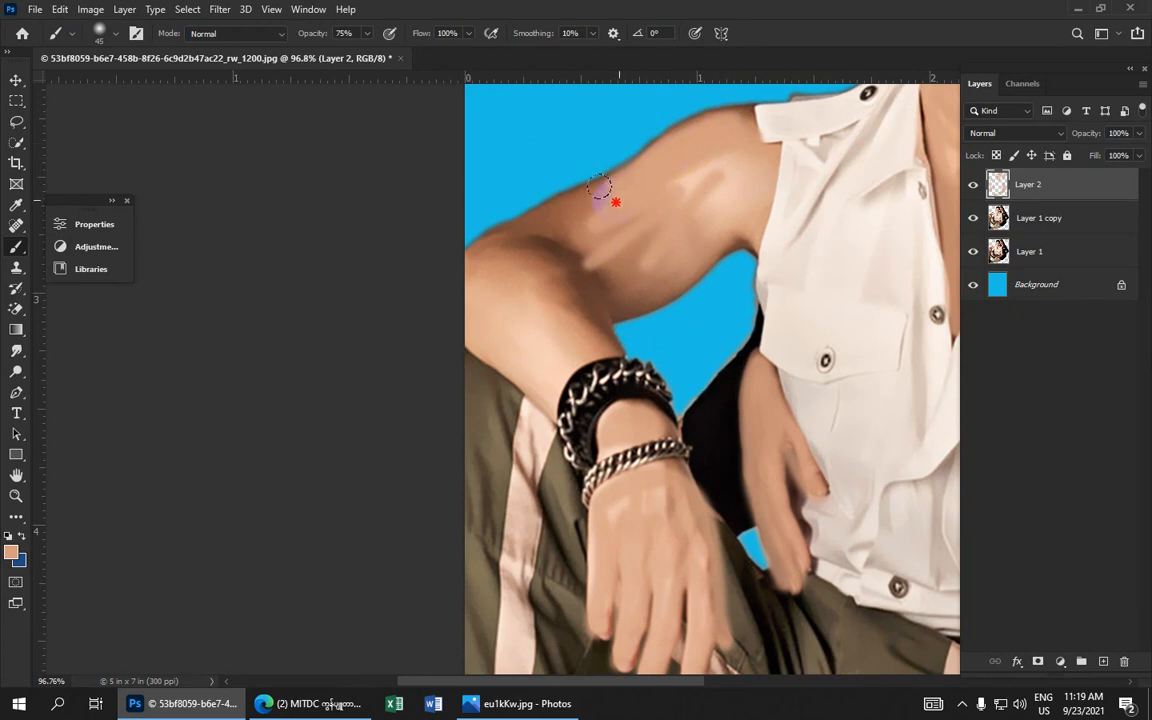
{"action": "mouse_move", "coordinate": [598, 187]}
{"action": "left_mouse_down"}
{"action": "mouse_move", "coordinate": [515, 235]}
{"action": "mouse_move", "coordinate": [530, 206]}
{"action": "mouse_move", "coordinate": [576, 185]}
{"action": "mouse_move", "coordinate": [602, 181]}
{"action": "mouse_move", "coordinate": [550, 204]}
{"action": "mouse_move", "coordinate": [623, 213]}
{"action": "mouse_move", "coordinate": [495, 275]}
{"action": "left_mouse_up"}
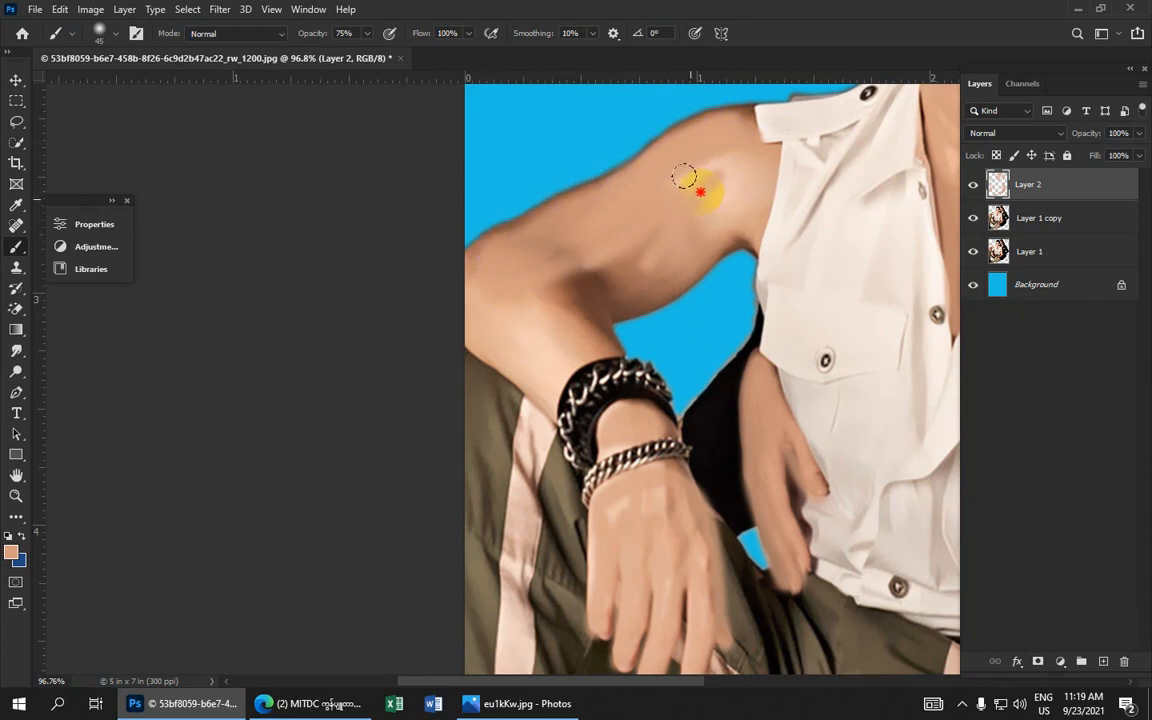
{"action": "mouse_move", "coordinate": [684, 177]}
{"action": "left_mouse_down"}
{"action": "mouse_move", "coordinate": [551, 274]}
{"action": "mouse_move", "coordinate": [724, 210]}
{"action": "mouse_move", "coordinate": [604, 270]}
{"action": "mouse_move", "coordinate": [658, 257]}
{"action": "mouse_move", "coordinate": [622, 276]}
{"action": "mouse_move", "coordinate": [580, 285]}
{"action": "left_mouse_up"}
{"action": "mouse_move", "coordinate": [537, 231]}
{"action": "left_mouse_down"}
{"action": "mouse_move", "coordinate": [569, 306]}
{"action": "mouse_move", "coordinate": [529, 280]}
{"action": "mouse_move", "coordinate": [573, 324]}
{"action": "mouse_move", "coordinate": [530, 307]}
{"action": "mouse_move", "coordinate": [556, 353]}
{"action": "mouse_move", "coordinate": [477, 281]}
{"action": "mouse_move", "coordinate": [504, 329]}
{"action": "mouse_move", "coordinate": [541, 360]}
{"action": "mouse_move", "coordinate": [475, 312]}
{"action": "mouse_move", "coordinate": [531, 376]}
{"action": "mouse_move", "coordinate": [468, 318]}
{"action": "left_mouse_up"}
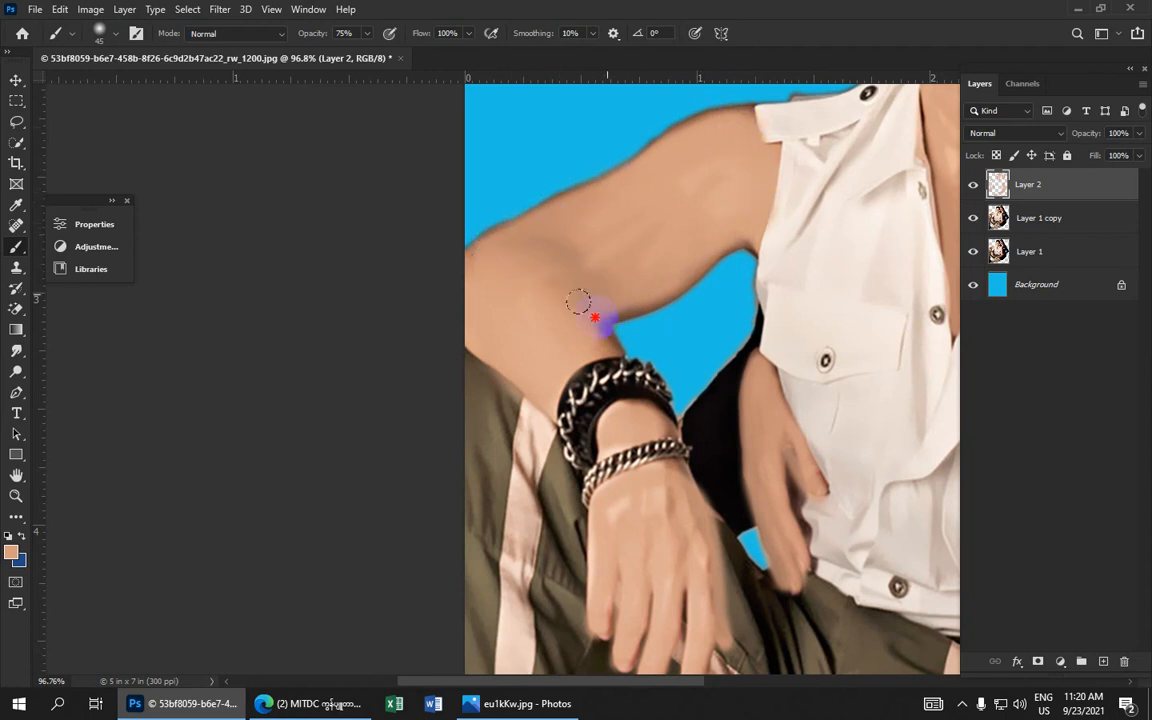
{"action": "scroll", "coordinate": [645, 226], "scroll_direction": "down", "scroll_amount": 12}
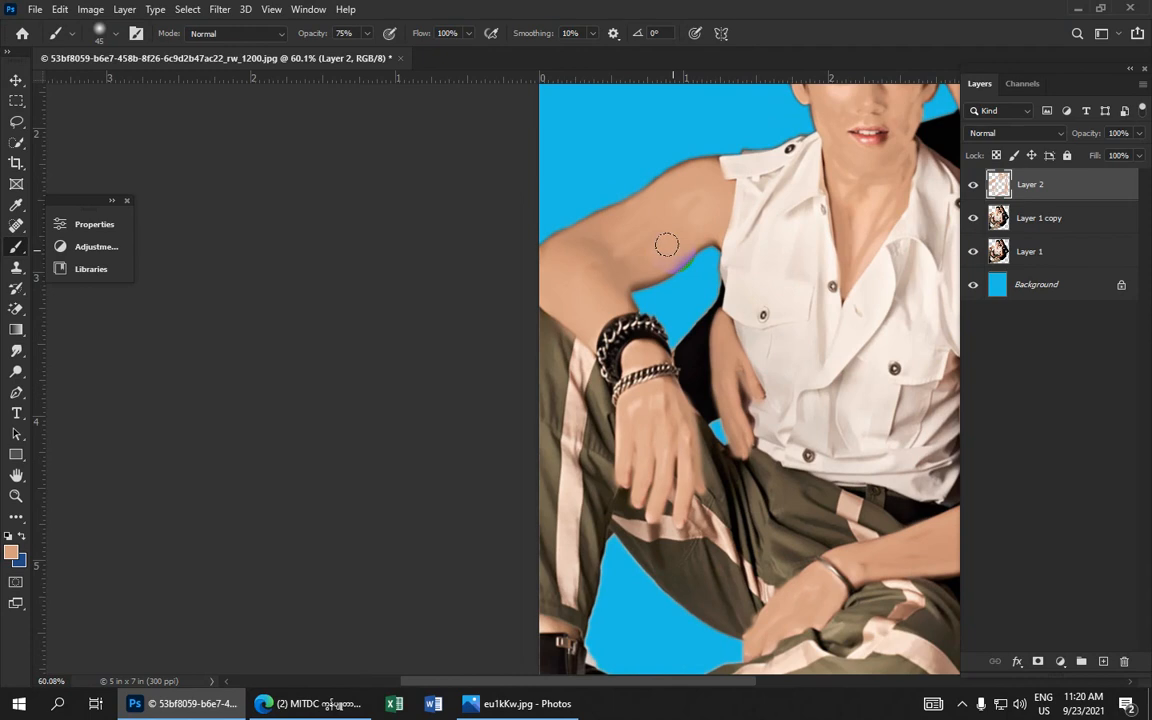
{"action": "scroll", "coordinate": [682, 283], "scroll_direction": "up", "scroll_amount": 3}
{"action": "scroll", "coordinate": [630, 299], "scroll_direction": "up", "scroll_amount": 3}
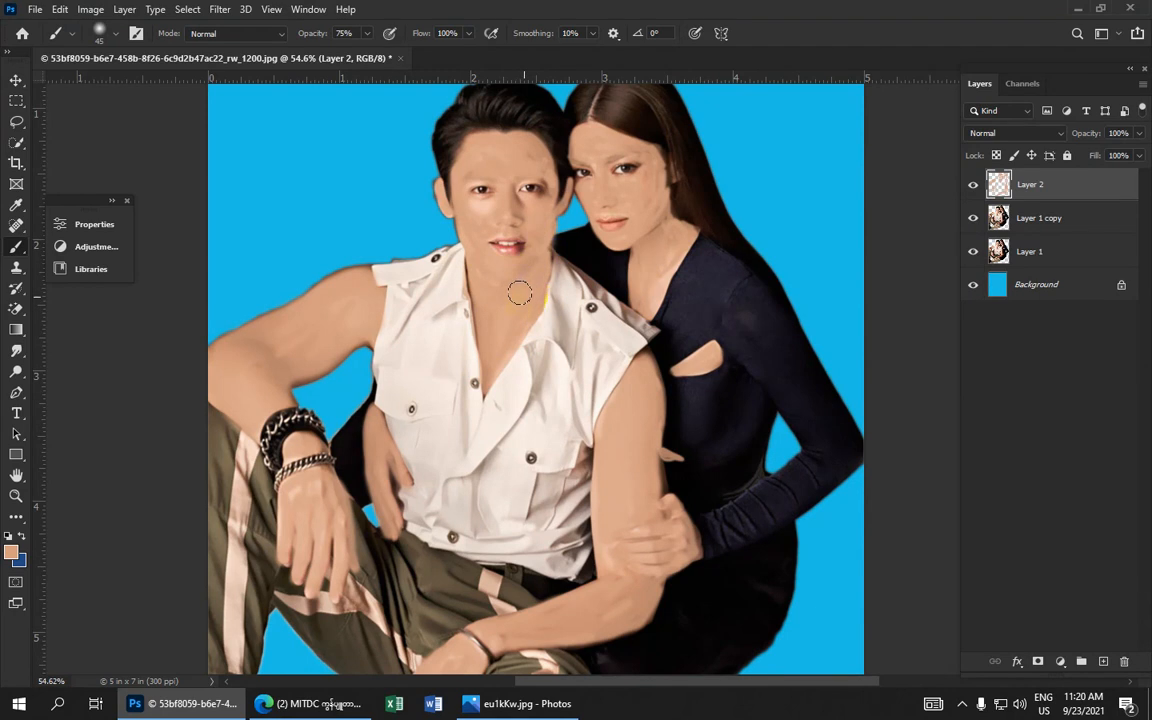
{"action": "scroll", "coordinate": [505, 285], "scroll_direction": "down", "scroll_amount": 1}
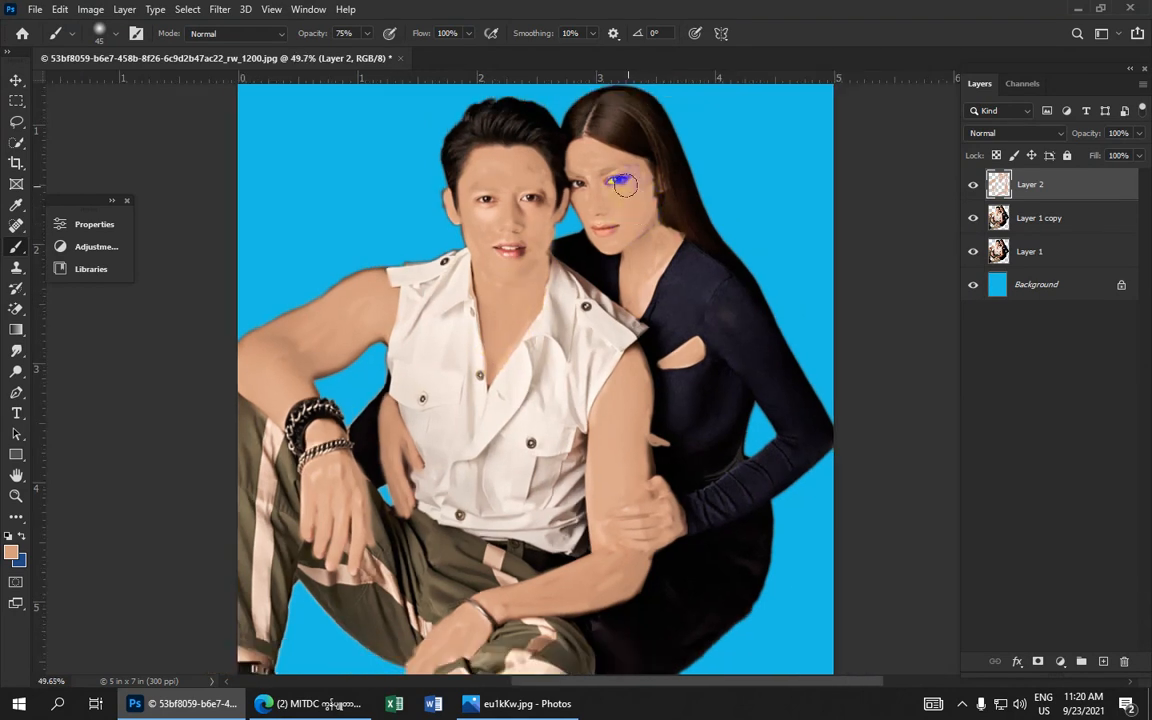
{"action": "scroll", "coordinate": [636, 362], "scroll_direction": "down", "scroll_amount": 2}
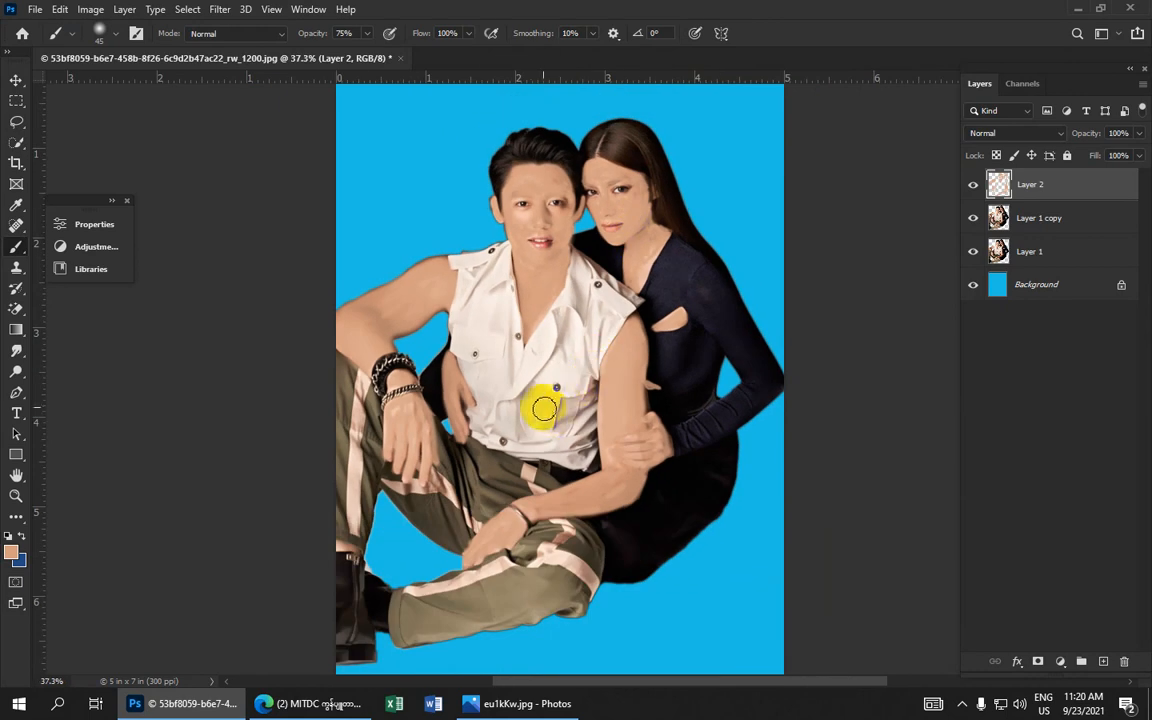
- Set the painted skin-tone layer's blend mode to Hue and delete that layer
{"action": "left_click", "coordinate": [1060, 136]}
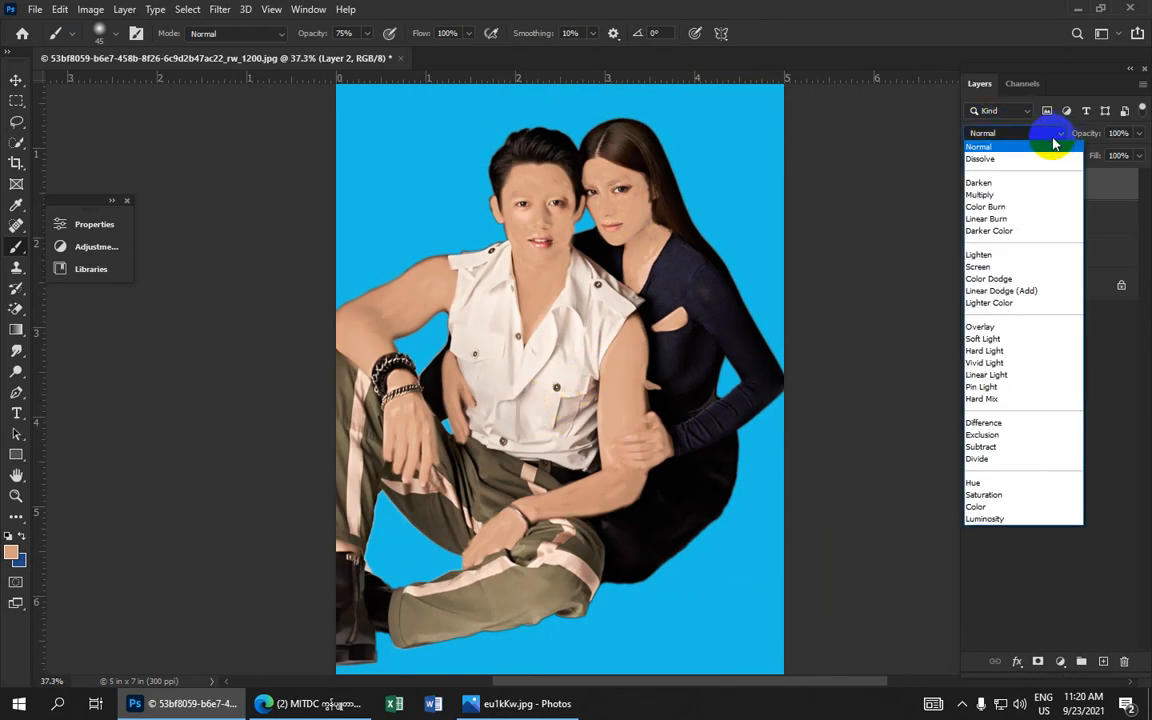
{"action": "left_click", "coordinate": [1007, 484]}
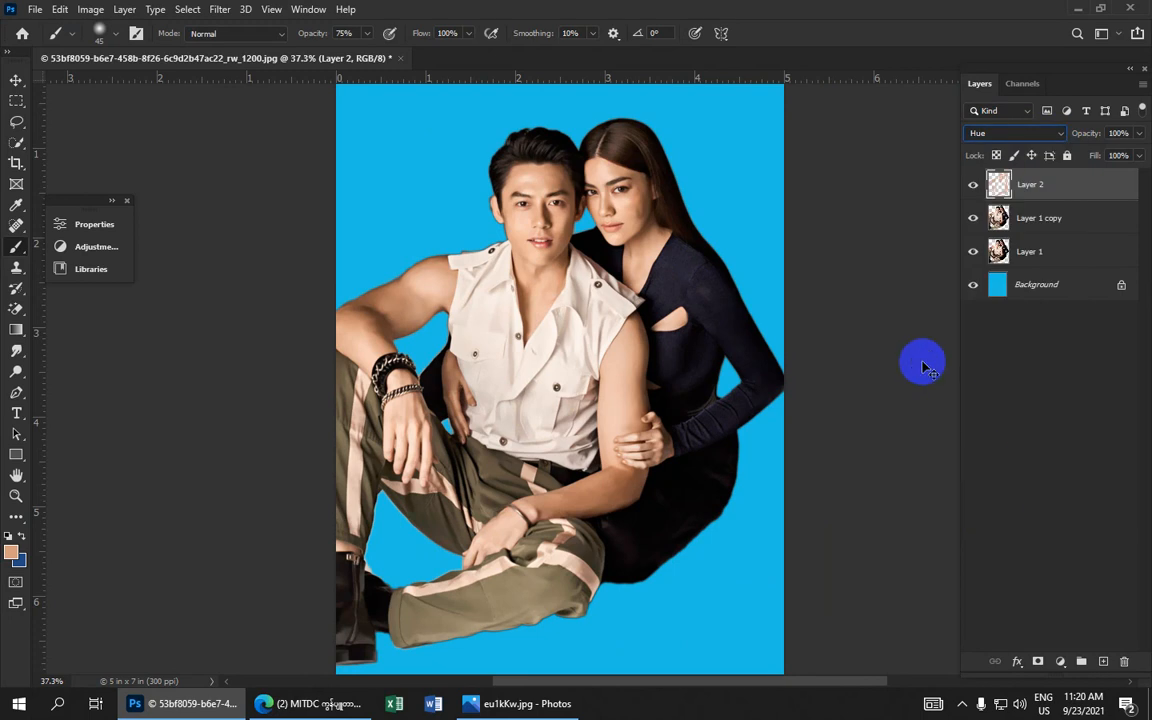
{"action": "key", "text": "Delete"}
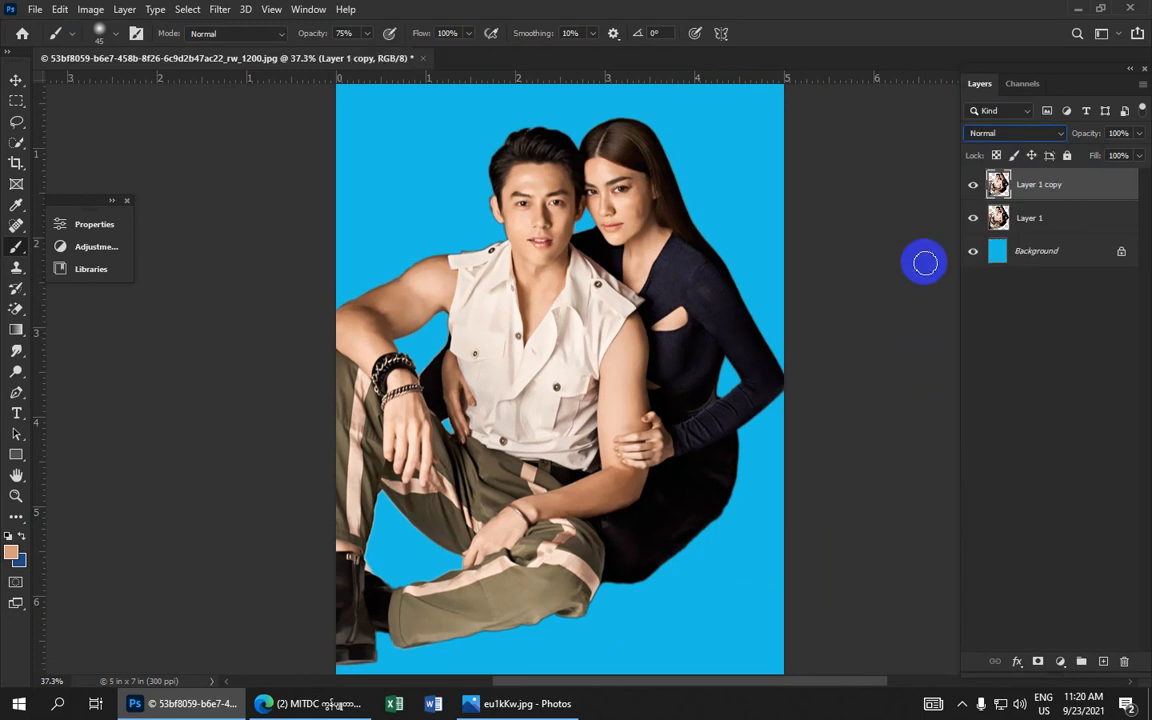
- Isolate the Blue channel, compare it with Green shown and hidden, and duplicate it as Blue copy
{"action": "left_click", "coordinate": [1020, 86]}
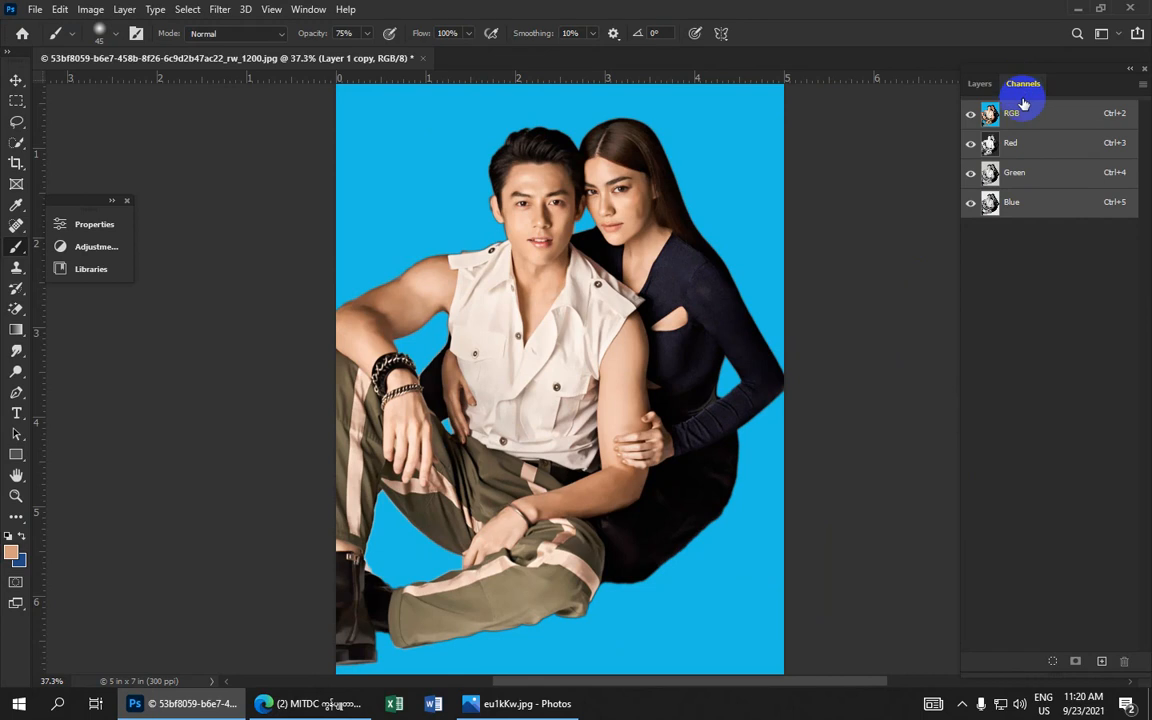
{"action": "left_click", "coordinate": [1020, 204]}
{"action": "left_click", "coordinate": [965, 175]}
{"action": "left_click", "coordinate": [966, 175]}
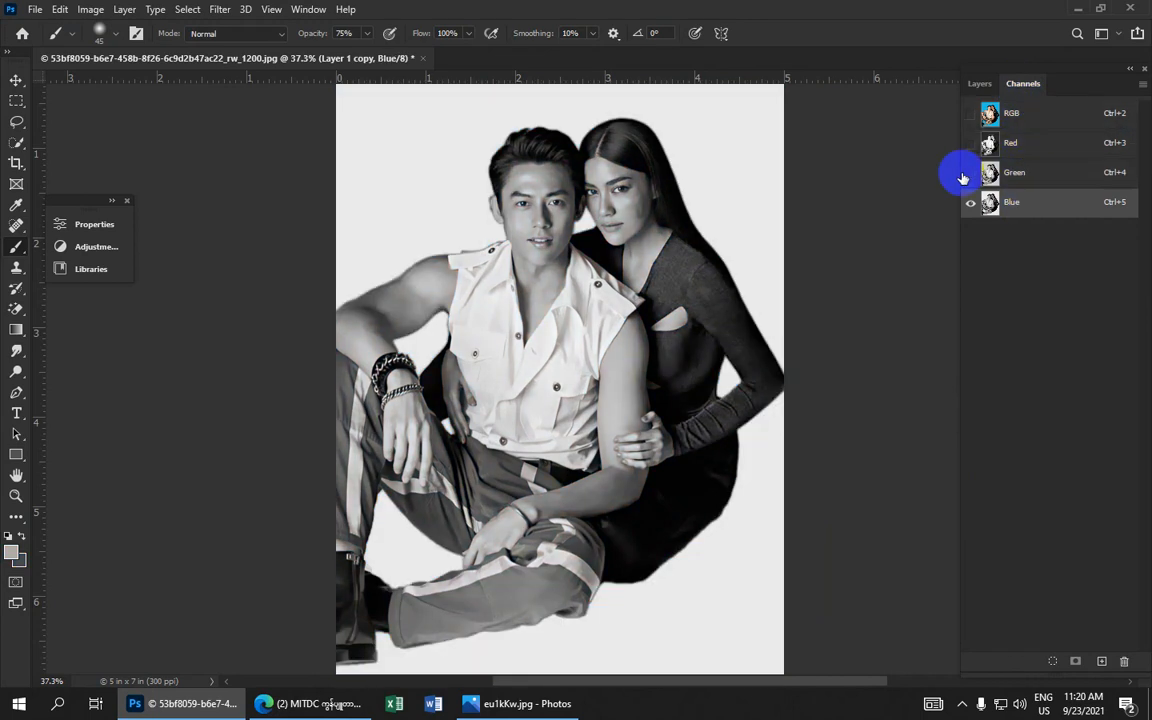
{"action": "left_click", "coordinate": [965, 175]}
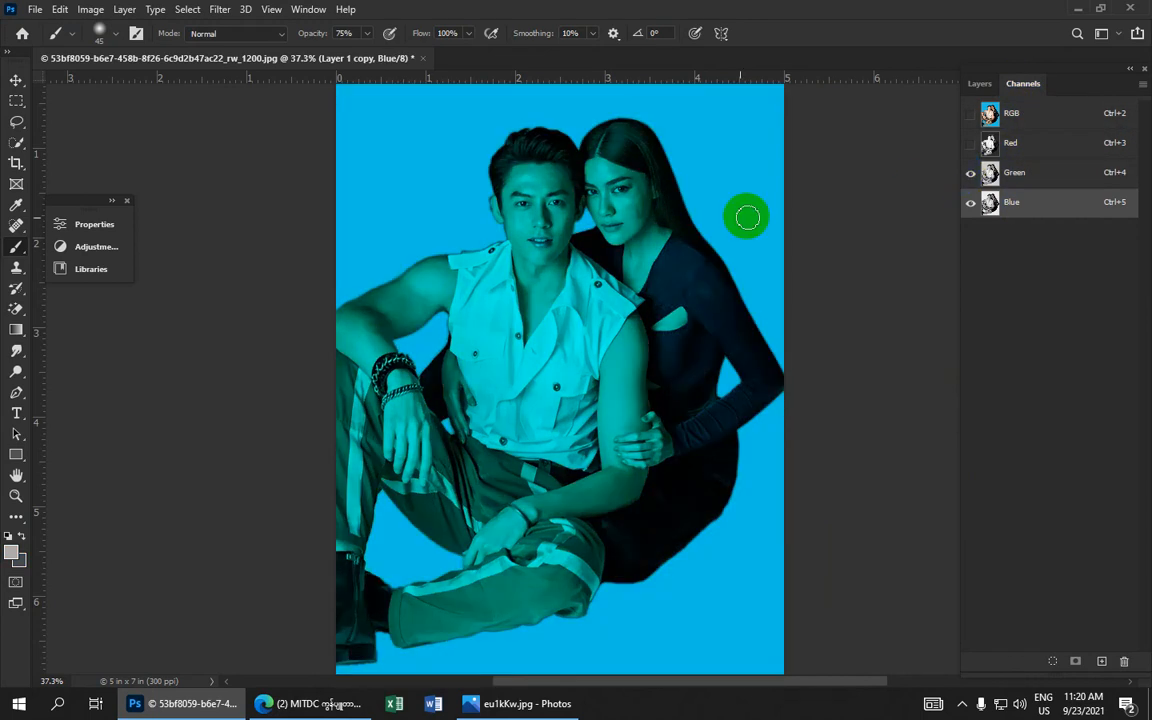
{"action": "left_click", "coordinate": [967, 175]}
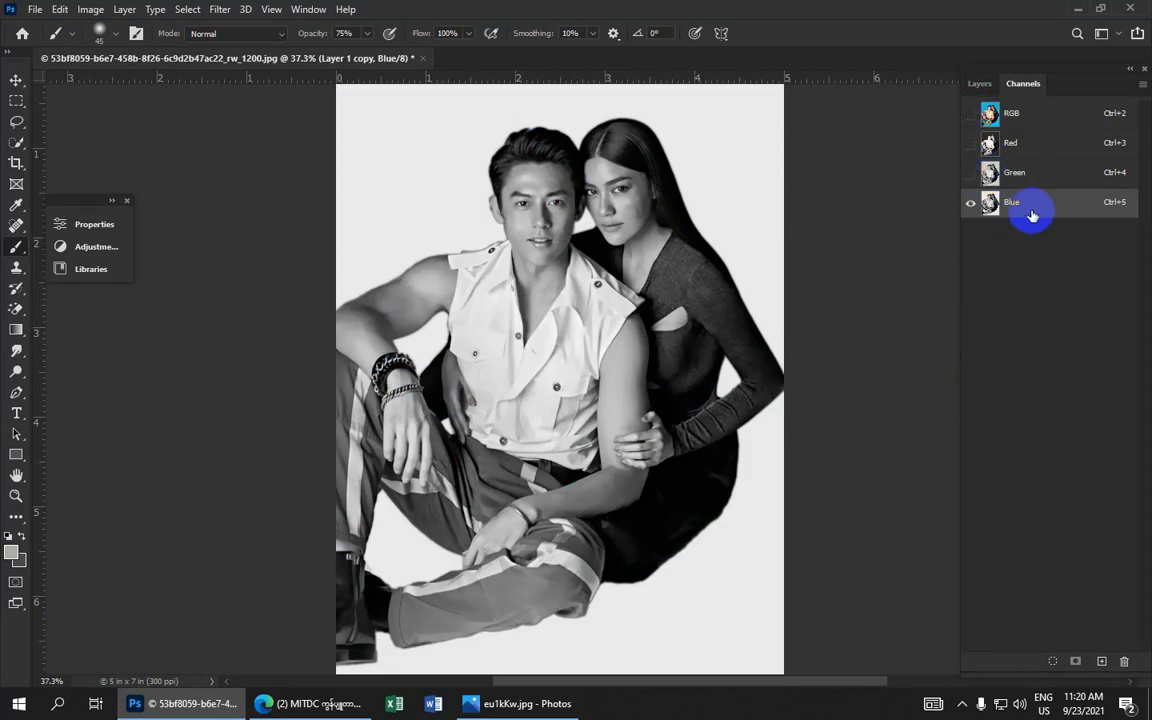
{"action": "right_click", "coordinate": [1035, 204]}
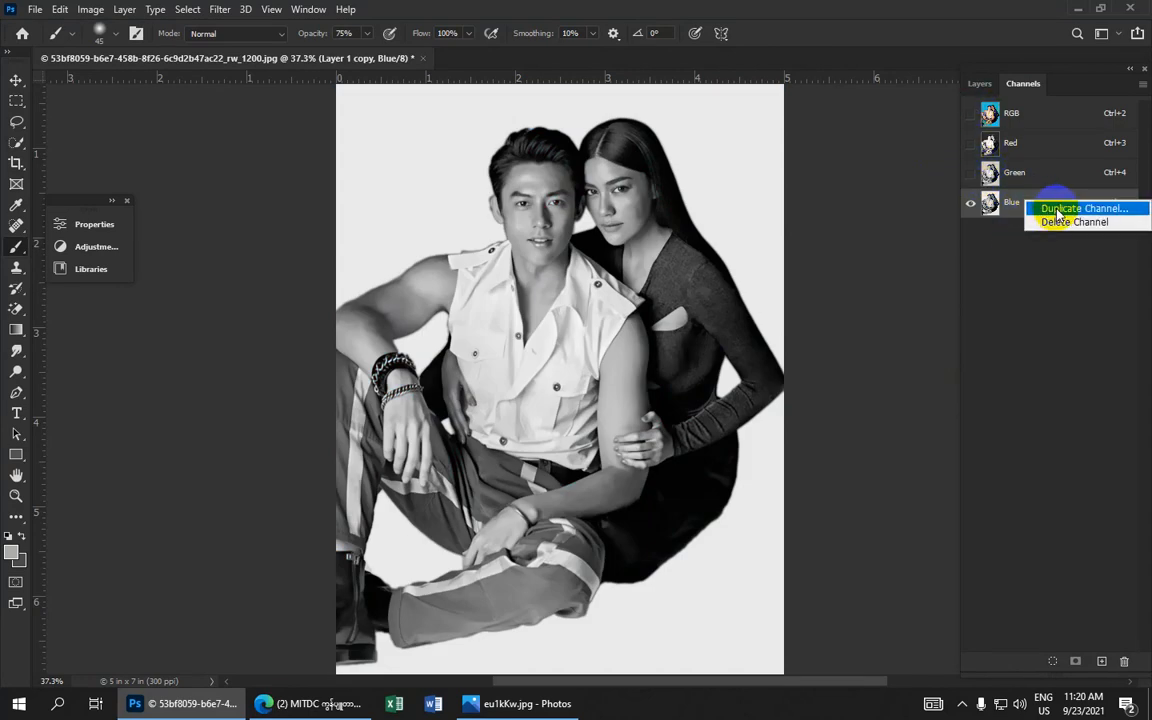
{"action": "left_click", "coordinate": [1058, 212]}
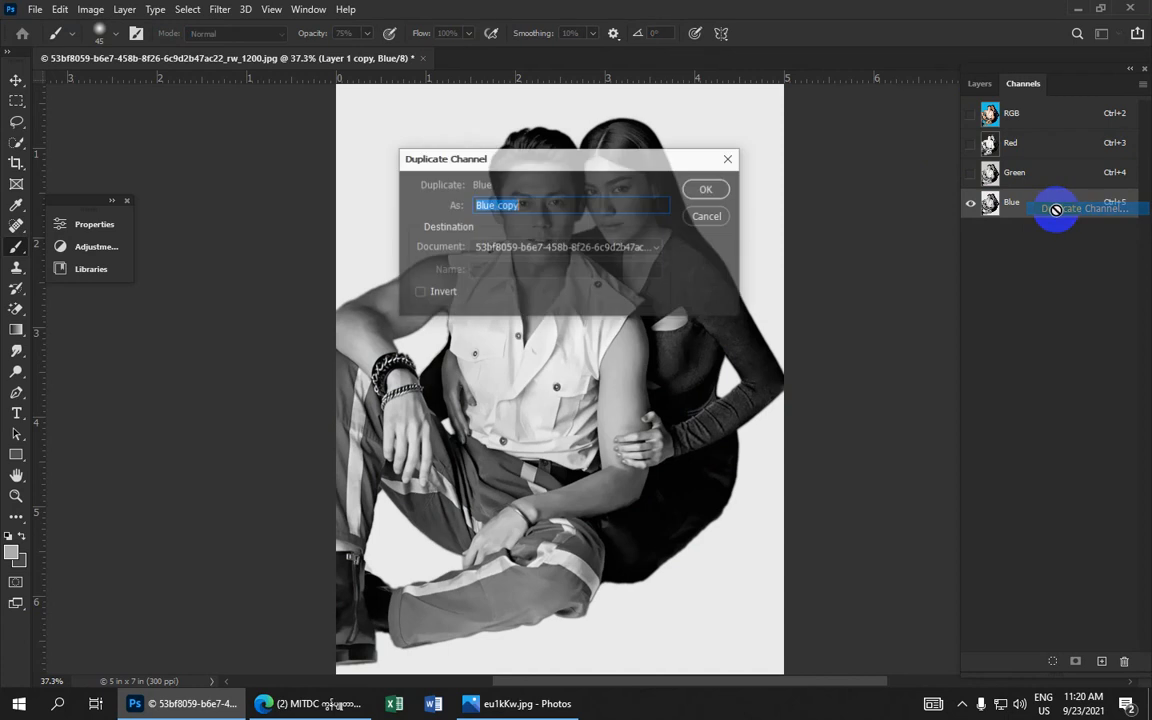
{"action": "left_click", "coordinate": [709, 189]}
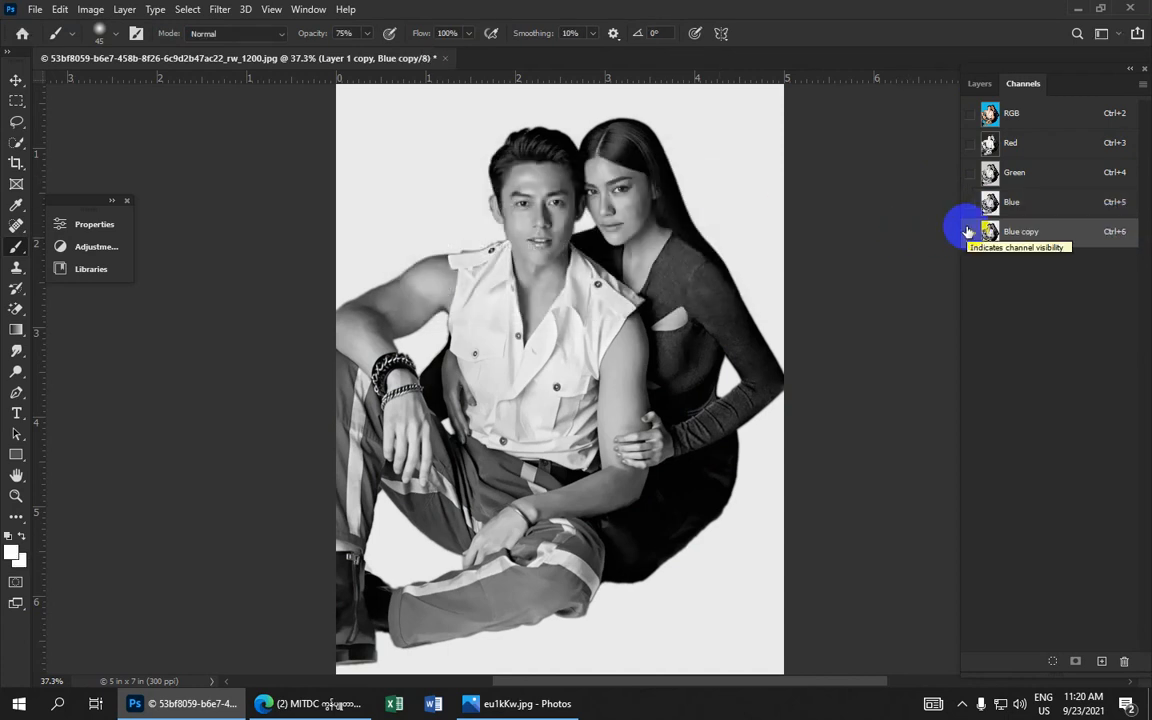
- Darken the Blue copy channel with Levels by raising the black input level to 114
{"action": "key", "text": "ctrl+l"}
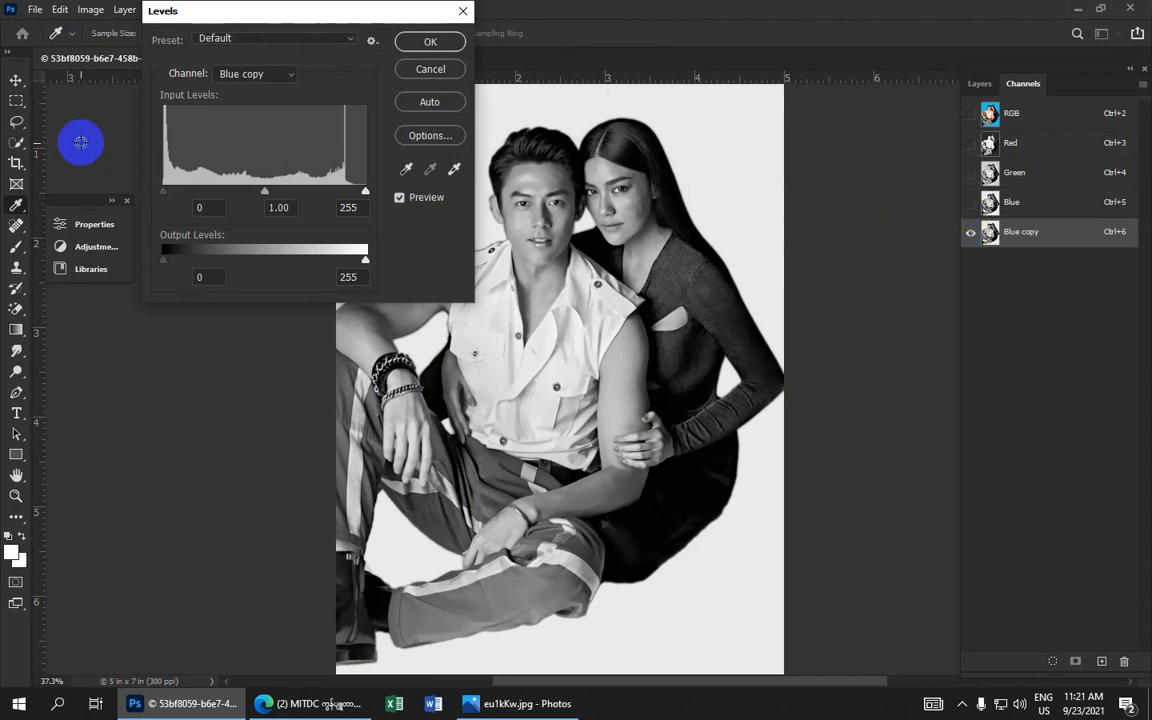
{"action": "left_click_drag", "start_coordinate": [168, 196], "coordinate": [251, 205]}
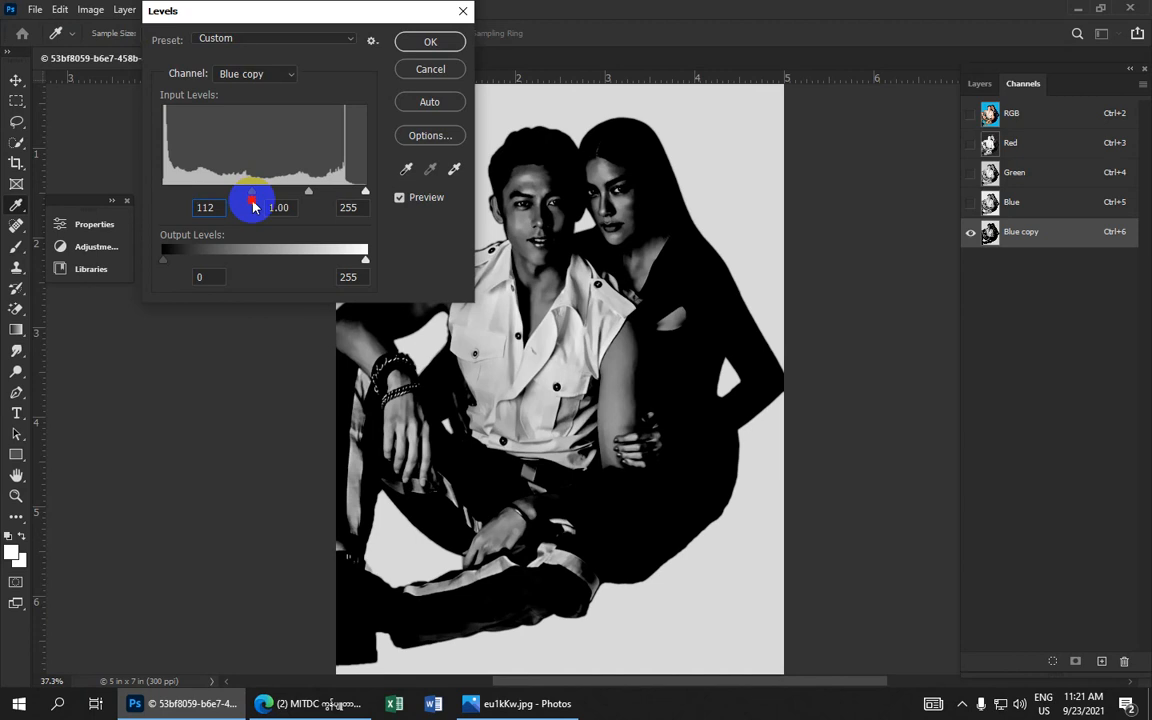
{"action": "left_click", "coordinate": [443, 44]}
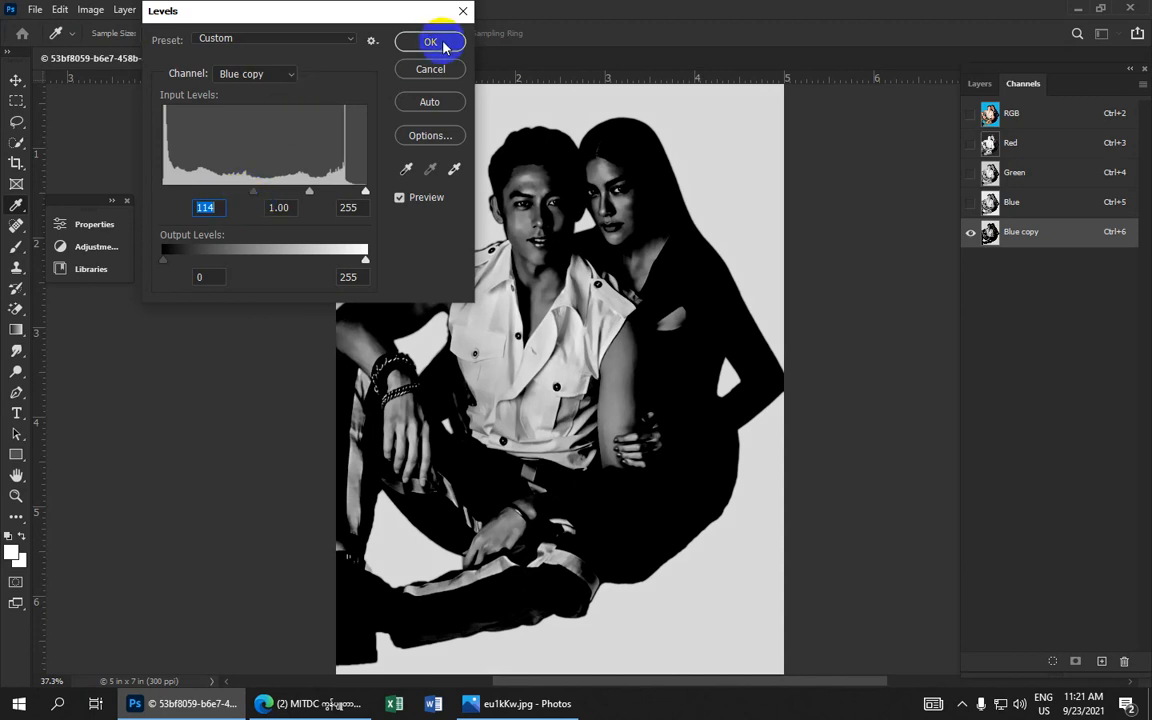
{"action": "left_click", "coordinate": [443, 47]}
{"action": "scroll", "coordinate": [552, 170], "scroll_direction": "up", "scroll_amount": 1}
{"action": "scroll", "coordinate": [563, 178], "scroll_direction": "down", "scroll_amount": 2}
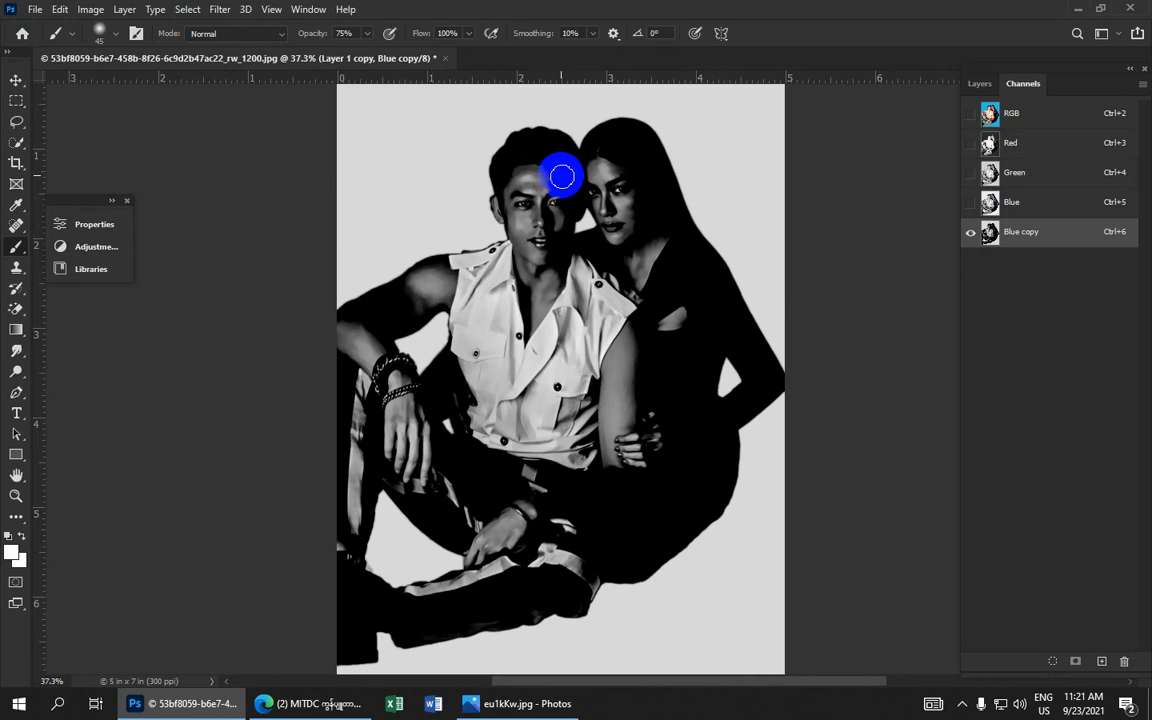
- Load the Blue copy channel as a selection over the full-color RGB image and deselect it in the layers view
{"action": "left_click", "coordinate": [1053, 662]}
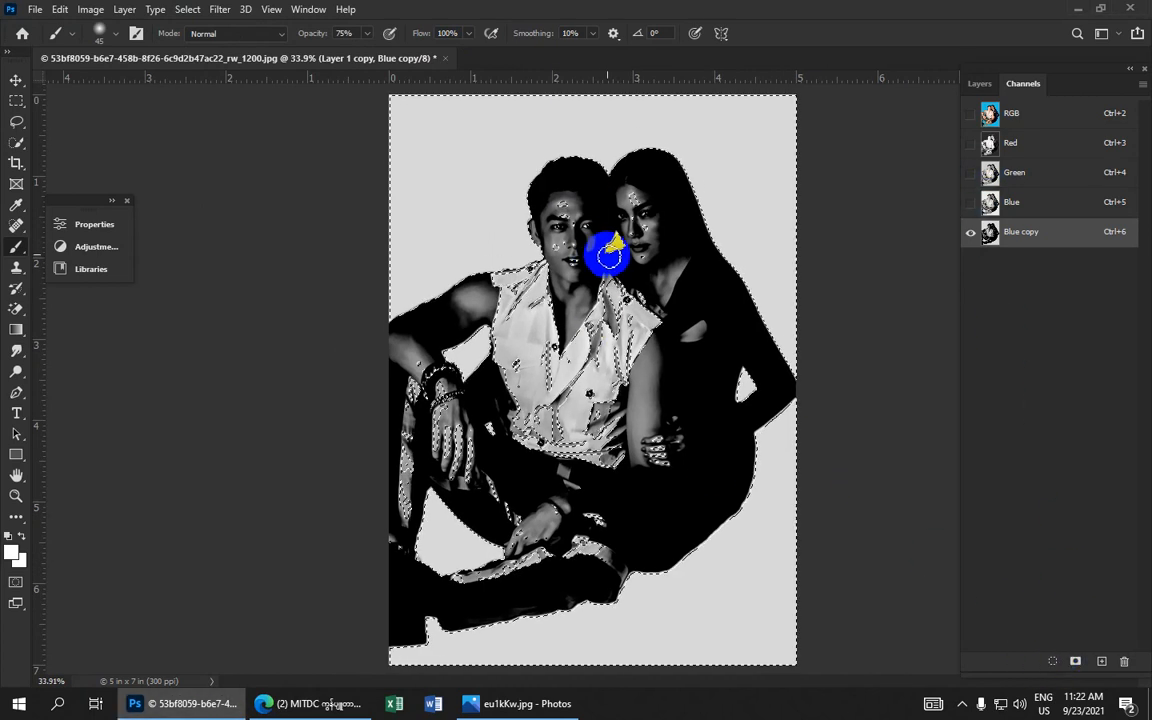
{"action": "left_click", "coordinate": [1028, 118]}
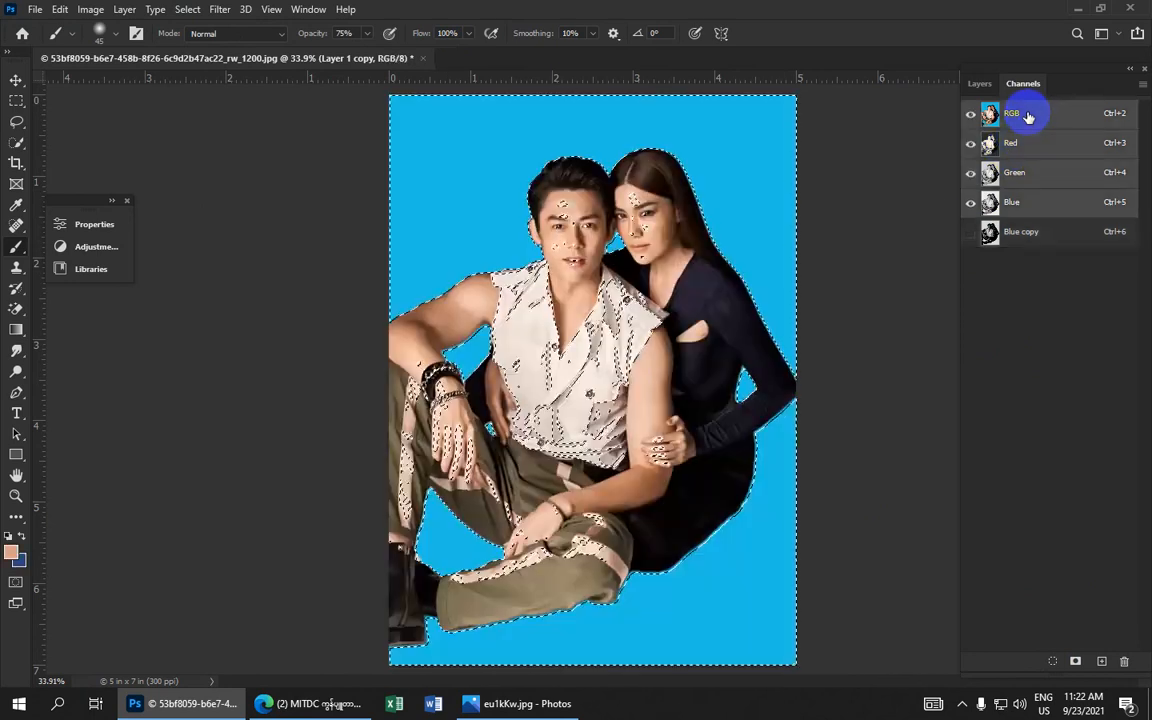
{"action": "left_click", "coordinate": [979, 85]}
{"action": "scroll", "coordinate": [530, 275], "scroll_direction": "down", "scroll_amount": 1}
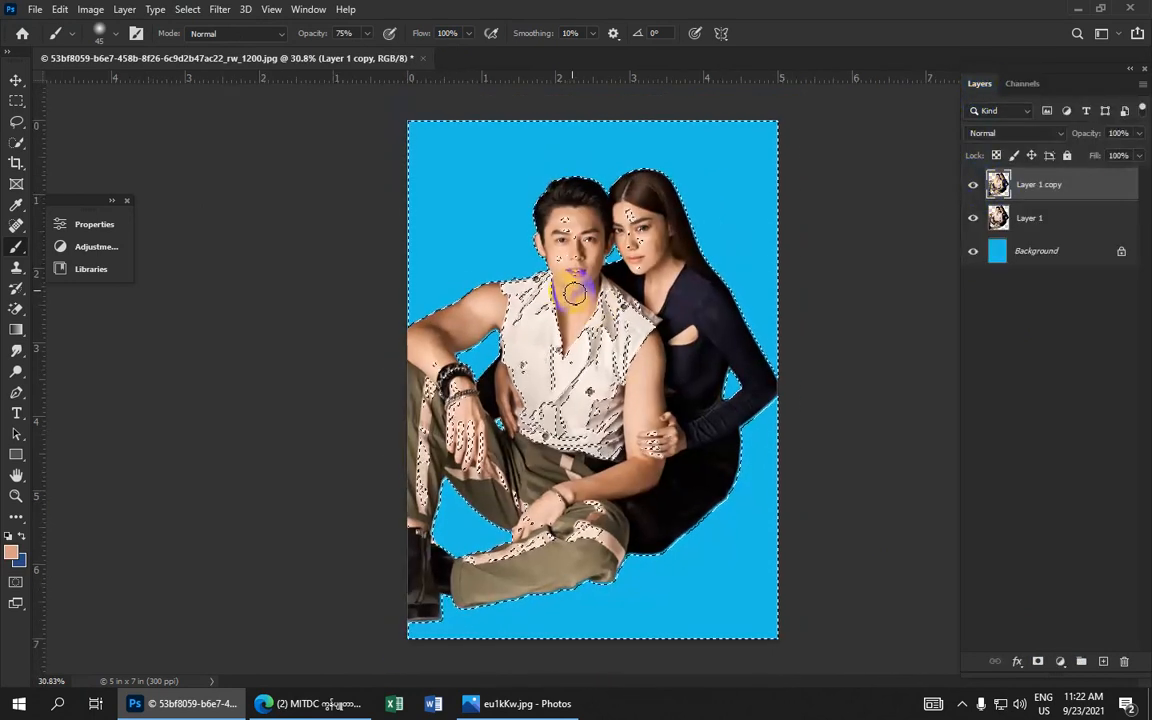
{"action": "key", "text": "ctrl+d"}
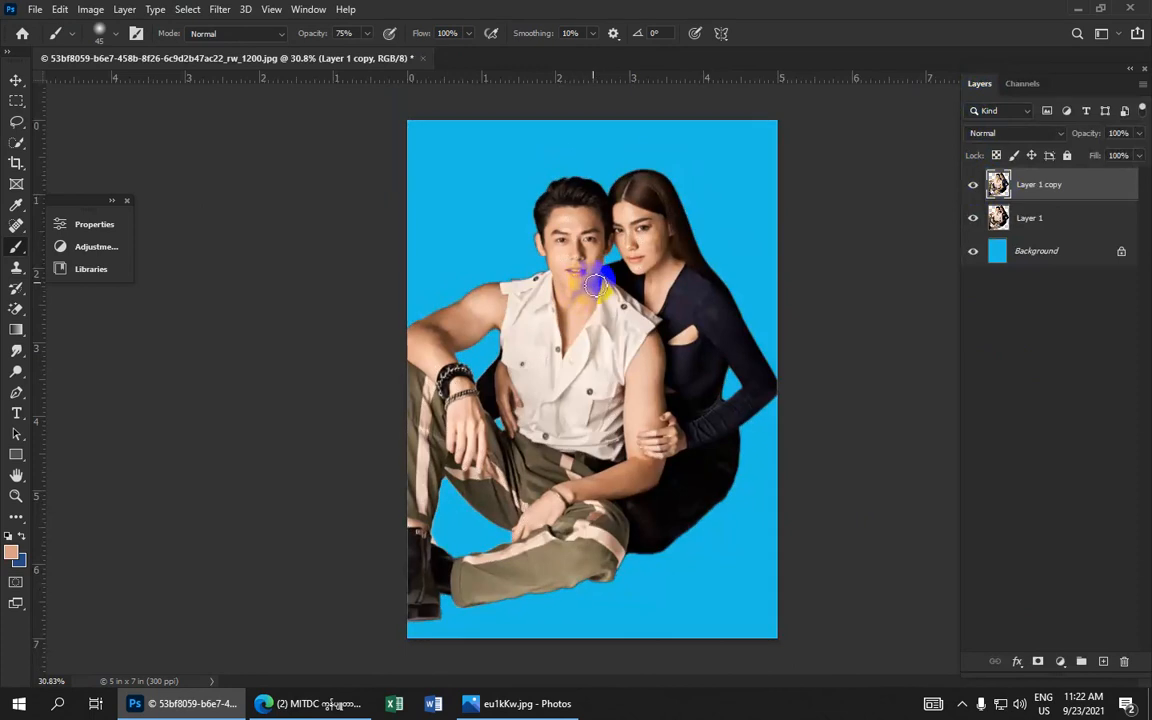
- Add a new empty layer above Layer 1 copy and give it a layer mask inverted to black
{"action": "left_click", "coordinate": [1103, 663]}
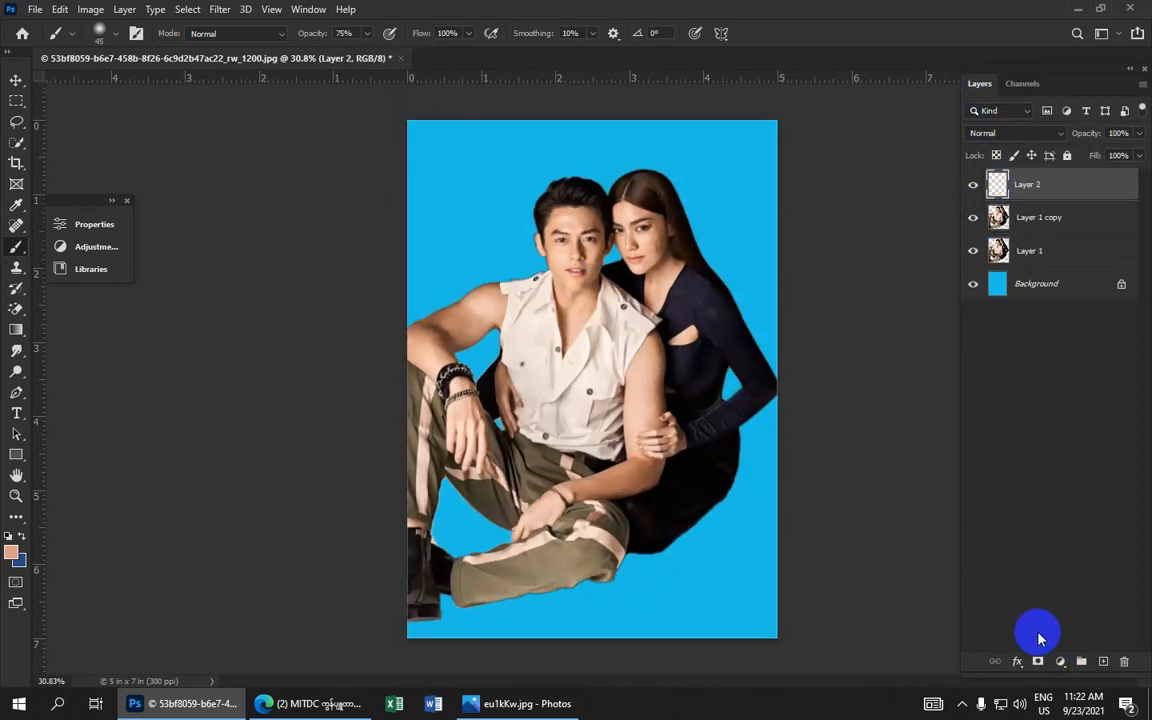
{"action": "left_click", "coordinate": [1039, 663]}
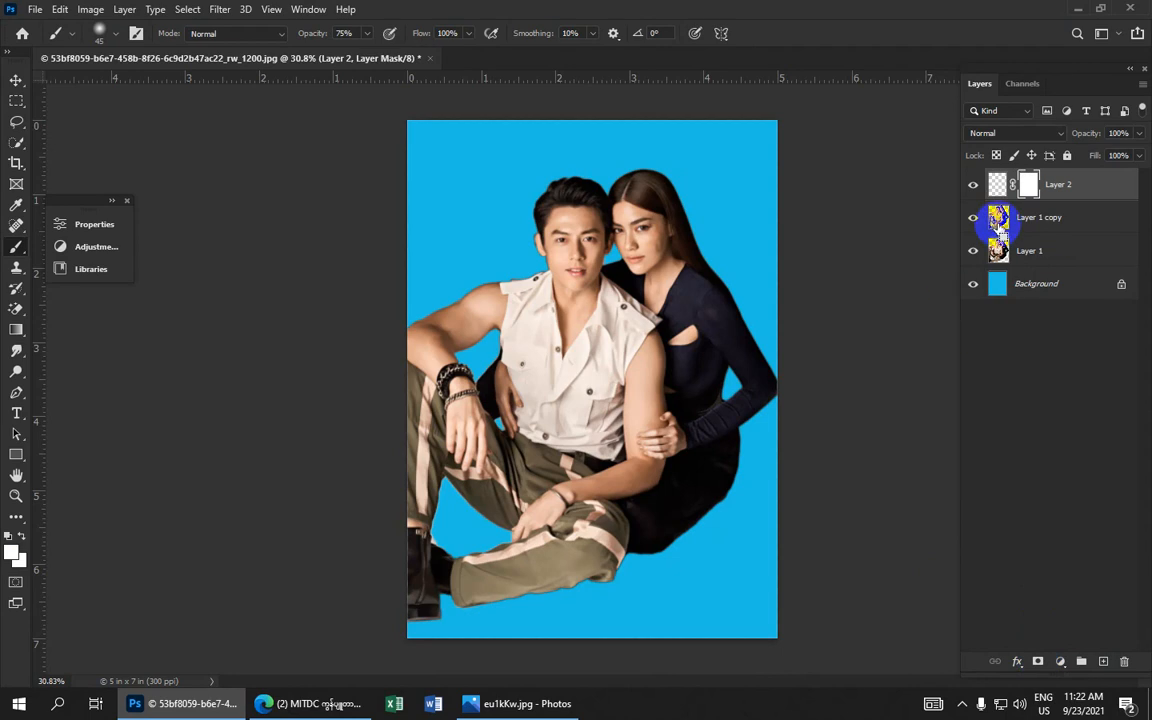
{"action": "left_click", "coordinate": [1027, 190]}
{"action": "key", "text": "ctrl+i"}
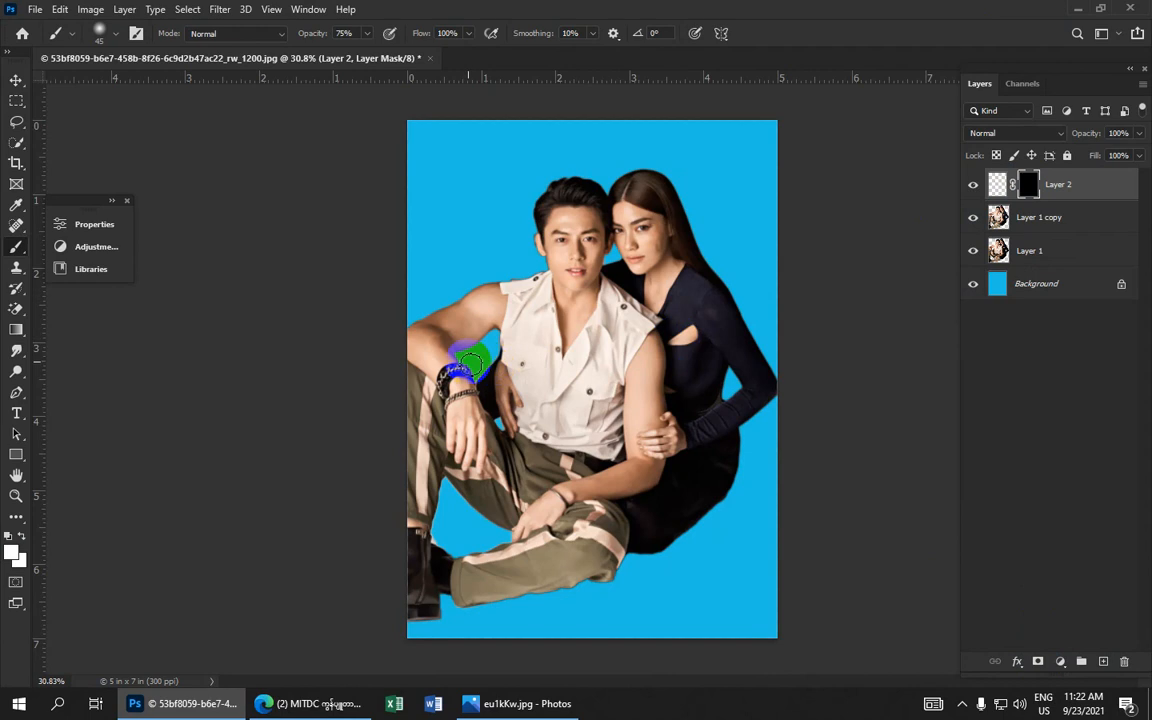
- Paint the new layer's mask white (ffffff) over the couple's faces and down the man's body, using the Brush Tool at size 70
{"action": "right_click", "coordinate": [15, 250]}
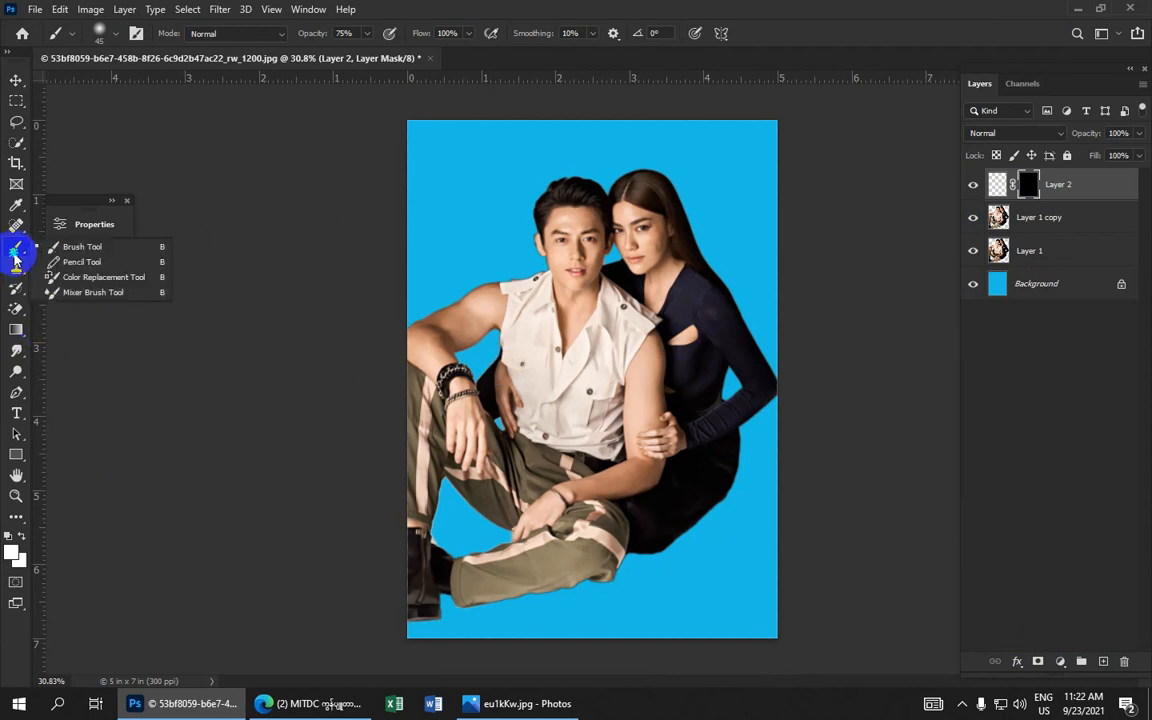
{"action": "left_click", "coordinate": [85, 248]}
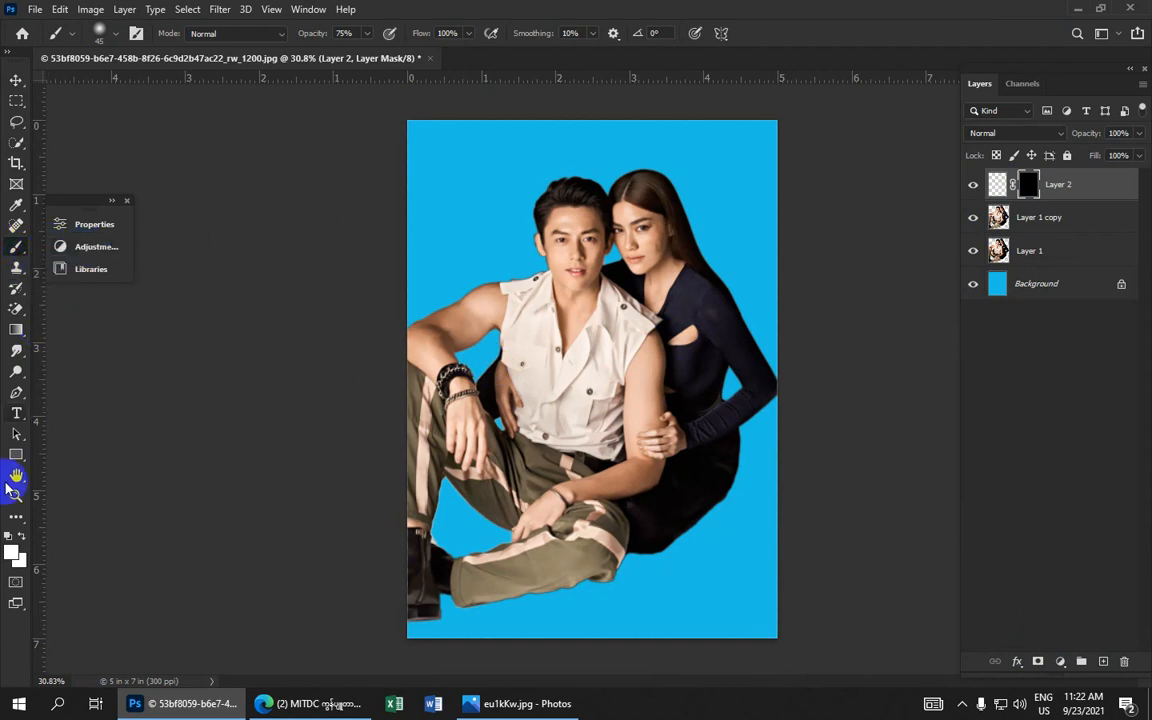
{"action": "left_click", "coordinate": [12, 551]}
{"action": "left_click_drag", "start_coordinate": [740, 445], "coordinate": [690, 527]}
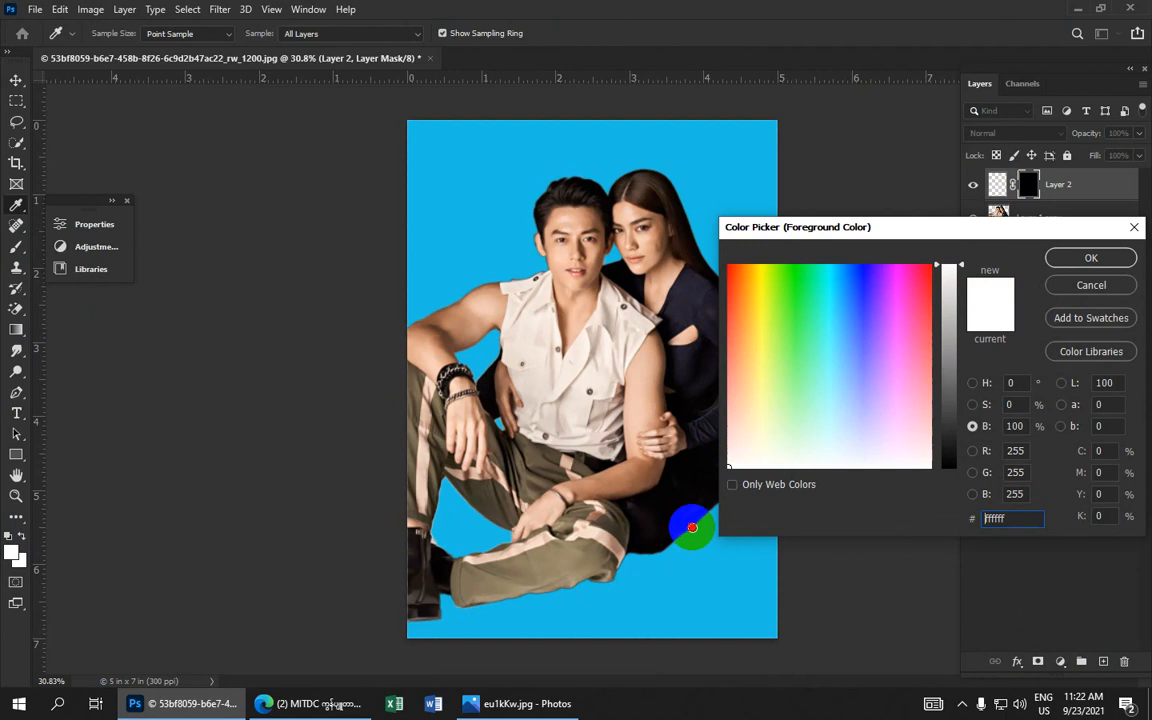
{"action": "left_click", "coordinate": [1068, 258]}
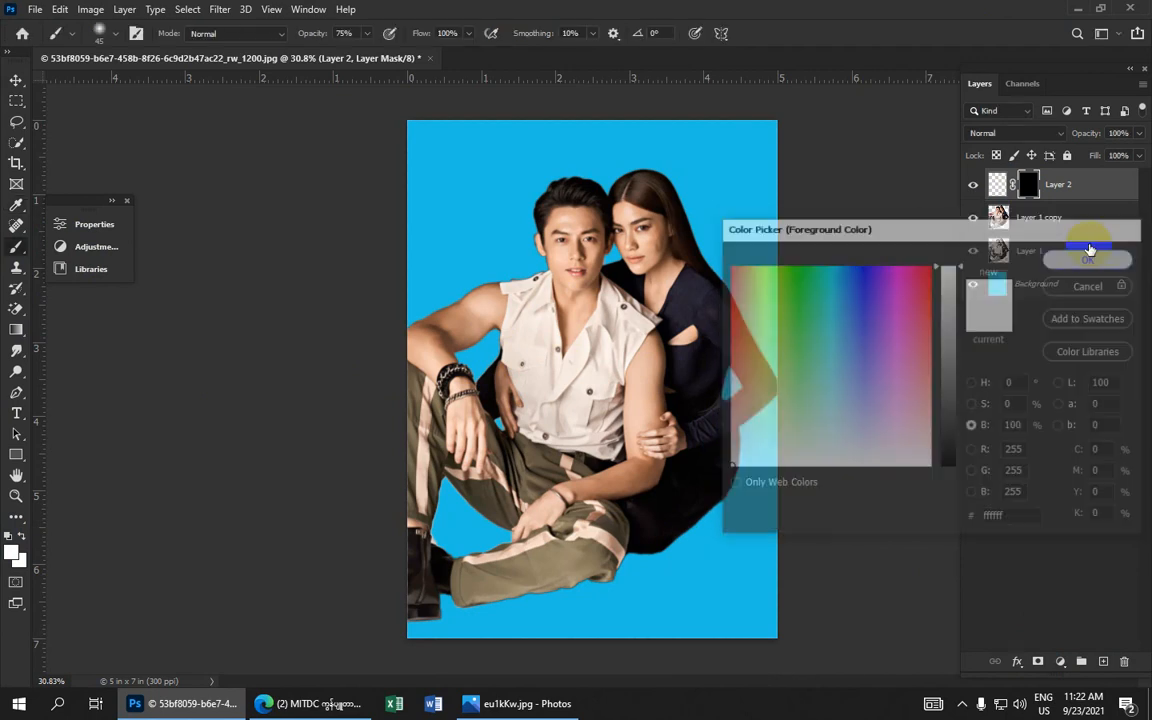
{"action": "scroll", "coordinate": [570, 285], "scroll_direction": "up", "scroll_amount": 2}
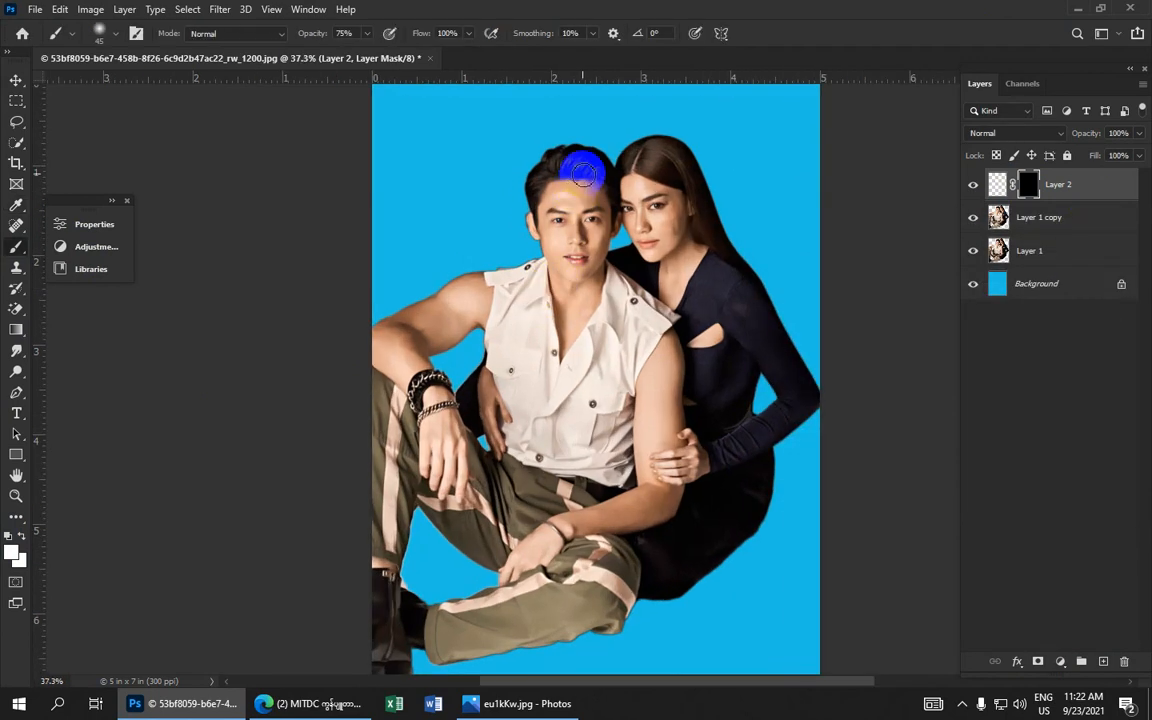
{"action": "left_click_drag", "start_coordinate": [646, 161], "coordinate": [661, 157]}
{"action": "mouse_move", "coordinate": [693, 205]}
{"action": "left_mouse_down"}
{"action": "mouse_move", "coordinate": [680, 163]}
{"action": "mouse_move", "coordinate": [750, 297]}
{"action": "mouse_move", "coordinate": [732, 279]}
{"action": "mouse_move", "coordinate": [804, 390]}
{"action": "mouse_move", "coordinate": [798, 412]}
{"action": "mouse_move", "coordinate": [720, 450]}
{"action": "mouse_move", "coordinate": [681, 443]}
{"action": "mouse_move", "coordinate": [700, 446]}
{"action": "mouse_move", "coordinate": [688, 440]}
{"action": "mouse_move", "coordinate": [713, 413]}
{"action": "mouse_move", "coordinate": [724, 351]}
{"action": "mouse_move", "coordinate": [721, 405]}
{"action": "mouse_move", "coordinate": [725, 370]}
{"action": "mouse_move", "coordinate": [685, 250]}
{"action": "mouse_move", "coordinate": [712, 259]}
{"action": "mouse_move", "coordinate": [693, 309]}
{"action": "mouse_move", "coordinate": [717, 264]}
{"action": "mouse_move", "coordinate": [802, 400]}
{"action": "mouse_move", "coordinate": [755, 447]}
{"action": "mouse_move", "coordinate": [679, 469]}
{"action": "mouse_move", "coordinate": [660, 389]}
{"action": "mouse_move", "coordinate": [682, 340]}
{"action": "mouse_move", "coordinate": [670, 208]}
{"action": "mouse_move", "coordinate": [666, 307]}
{"action": "mouse_move", "coordinate": [682, 261]}
{"action": "mouse_move", "coordinate": [671, 226]}
{"action": "mouse_move", "coordinate": [675, 243]}
{"action": "mouse_move", "coordinate": [692, 218]}
{"action": "mouse_move", "coordinate": [679, 281]}
{"action": "mouse_move", "coordinate": [622, 183]}
{"action": "mouse_move", "coordinate": [654, 217]}
{"action": "mouse_move", "coordinate": [658, 189]}
{"action": "mouse_move", "coordinate": [650, 246]}
{"action": "mouse_move", "coordinate": [629, 205]}
{"action": "mouse_move", "coordinate": [572, 248]}
{"action": "left_mouse_up"}
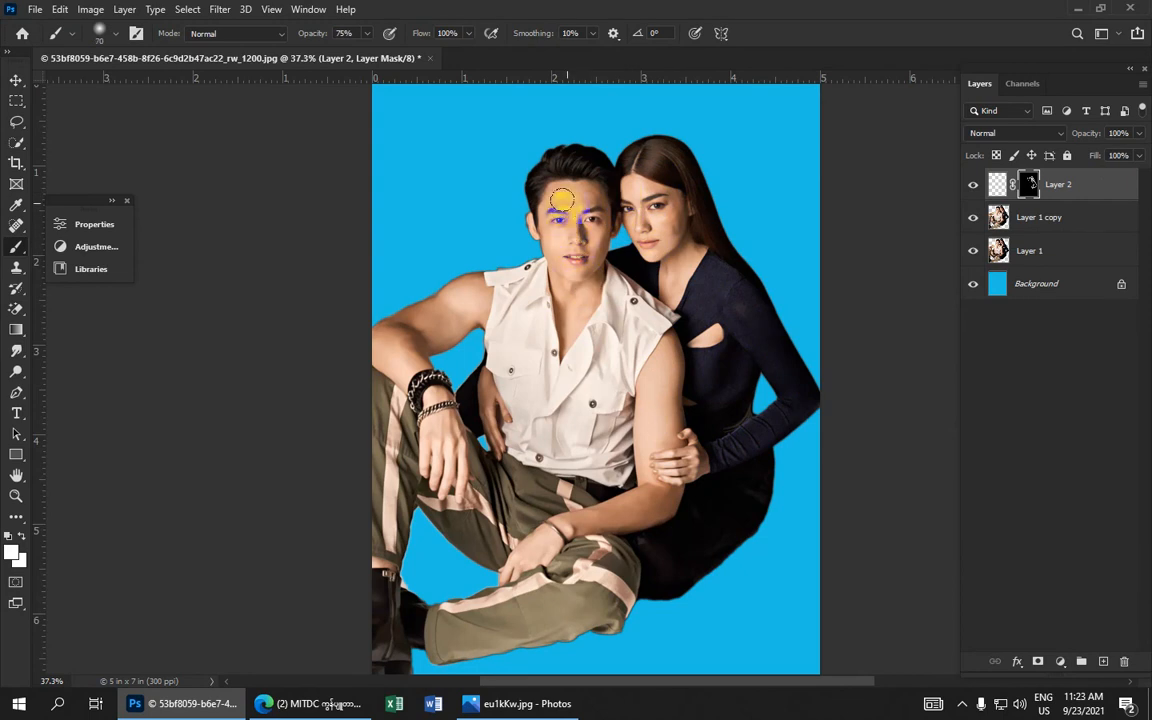
{"action": "mouse_move", "coordinate": [562, 200]}
{"action": "left_mouse_down"}
{"action": "mouse_move", "coordinate": [570, 233]}
{"action": "mouse_move", "coordinate": [552, 167]}
{"action": "mouse_move", "coordinate": [588, 172]}
{"action": "mouse_move", "coordinate": [558, 187]}
{"action": "mouse_move", "coordinate": [566, 152]}
{"action": "mouse_move", "coordinate": [600, 166]}
{"action": "mouse_move", "coordinate": [559, 159]}
{"action": "mouse_move", "coordinate": [531, 220]}
{"action": "mouse_move", "coordinate": [590, 308]}
{"action": "left_mouse_up"}
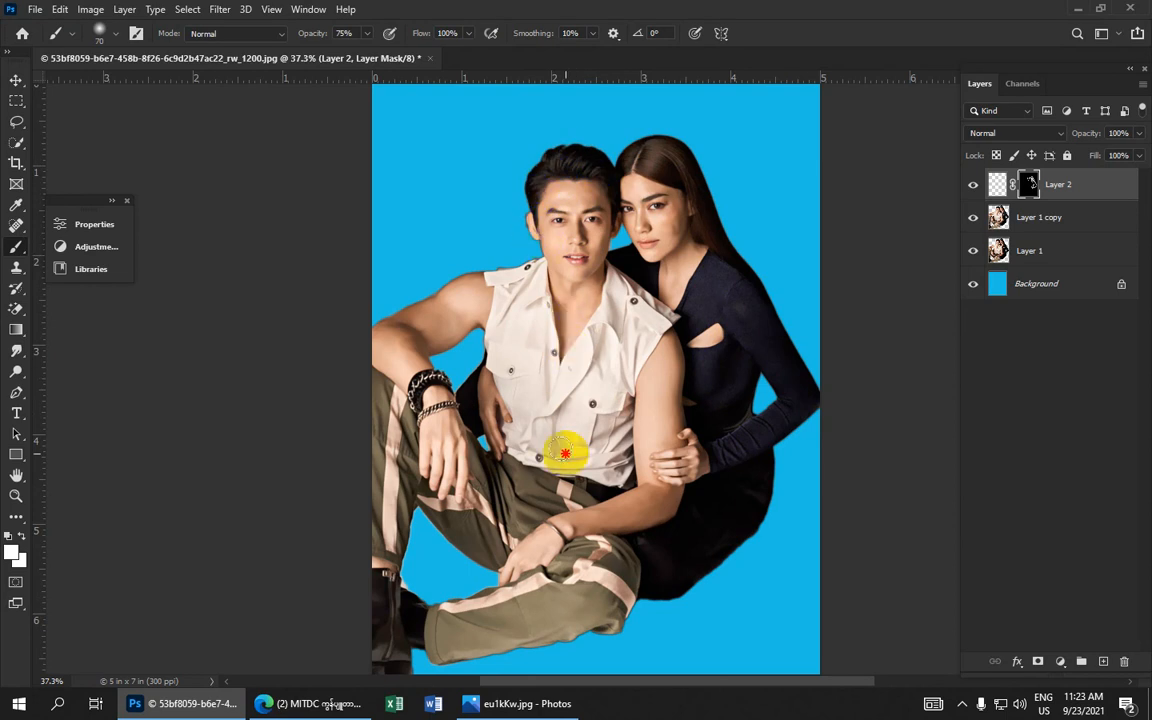
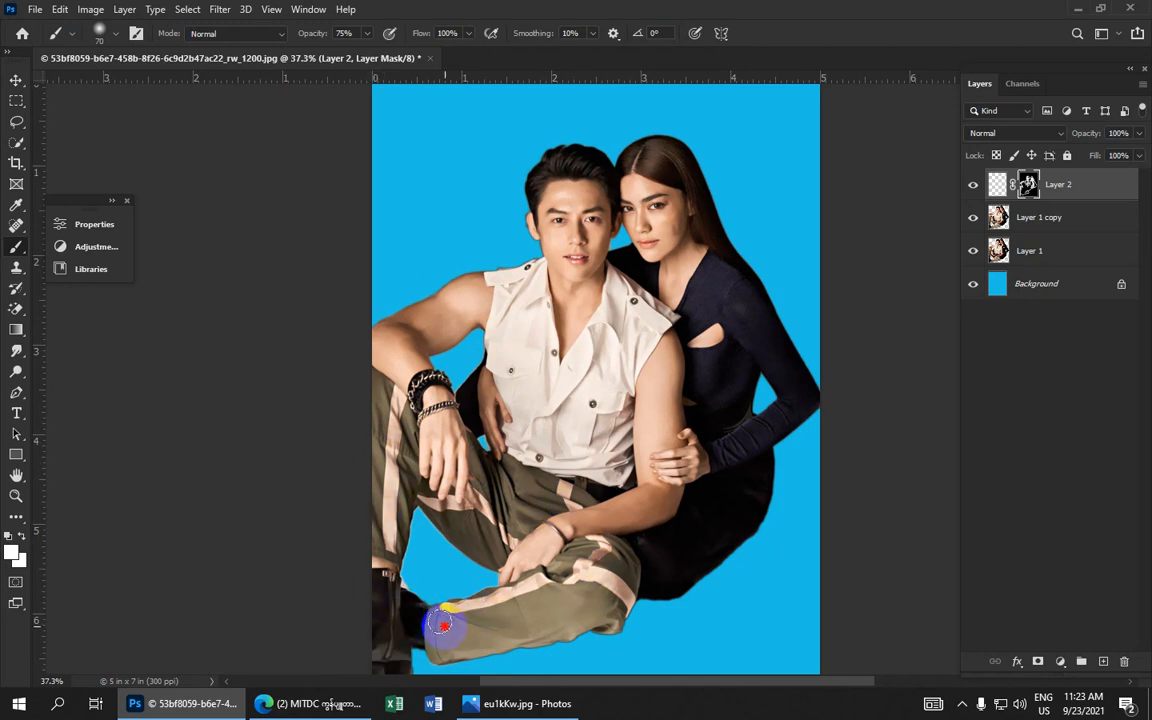
- Continue painting the mask white over the hair, the man's shirt, arms and hands, and his trousers with the size 70 brush
{"action": "mouse_move", "coordinate": [560, 604]}
{"action": "left_mouse_down"}
{"action": "mouse_move", "coordinate": [637, 547]}
{"action": "mouse_move", "coordinate": [627, 543]}
{"action": "mouse_move", "coordinate": [635, 529]}
{"action": "mouse_move", "coordinate": [645, 527]}
{"action": "mouse_move", "coordinate": [613, 558]}
{"action": "mouse_move", "coordinate": [722, 539]}
{"action": "mouse_move", "coordinate": [766, 464]}
{"action": "mouse_move", "coordinate": [725, 540]}
{"action": "mouse_move", "coordinate": [694, 549]}
{"action": "mouse_move", "coordinate": [737, 491]}
{"action": "mouse_move", "coordinate": [659, 576]}
{"action": "mouse_move", "coordinate": [720, 494]}
{"action": "mouse_move", "coordinate": [660, 572]}
{"action": "mouse_move", "coordinate": [707, 488]}
{"action": "mouse_move", "coordinate": [663, 513]}
{"action": "mouse_move", "coordinate": [680, 518]}
{"action": "mouse_move", "coordinate": [760, 455]}
{"action": "mouse_move", "coordinate": [655, 570]}
{"action": "mouse_move", "coordinate": [729, 508]}
{"action": "mouse_move", "coordinate": [656, 578]}
{"action": "mouse_move", "coordinate": [774, 432]}
{"action": "mouse_move", "coordinate": [746, 438]}
{"action": "mouse_move", "coordinate": [778, 398]}
{"action": "mouse_move", "coordinate": [713, 460]}
{"action": "mouse_move", "coordinate": [810, 406]}
{"action": "mouse_move", "coordinate": [728, 274]}
{"action": "mouse_move", "coordinate": [691, 381]}
{"action": "mouse_move", "coordinate": [694, 346]}
{"action": "mouse_move", "coordinate": [672, 318]}
{"action": "mouse_move", "coordinate": [667, 360]}
{"action": "mouse_move", "coordinate": [714, 274]}
{"action": "mouse_move", "coordinate": [686, 184]}
{"action": "mouse_move", "coordinate": [717, 263]}
{"action": "mouse_move", "coordinate": [684, 185]}
{"action": "mouse_move", "coordinate": [703, 224]}
{"action": "mouse_move", "coordinate": [690, 234]}
{"action": "mouse_move", "coordinate": [714, 241]}
{"action": "mouse_move", "coordinate": [808, 402]}
{"action": "mouse_move", "coordinate": [732, 461]}
{"action": "mouse_move", "coordinate": [682, 445]}
{"action": "mouse_move", "coordinate": [715, 285]}
{"action": "mouse_move", "coordinate": [671, 381]}
{"action": "mouse_move", "coordinate": [688, 272]}
{"action": "mouse_move", "coordinate": [626, 289]}
{"action": "mouse_move", "coordinate": [558, 165]}
{"action": "mouse_move", "coordinate": [595, 160]}
{"action": "left_mouse_up"}
{"action": "mouse_move", "coordinate": [664, 173]}
{"action": "left_mouse_down"}
{"action": "mouse_move", "coordinate": [629, 220]}
{"action": "mouse_move", "coordinate": [603, 296]}
{"action": "left_mouse_up"}
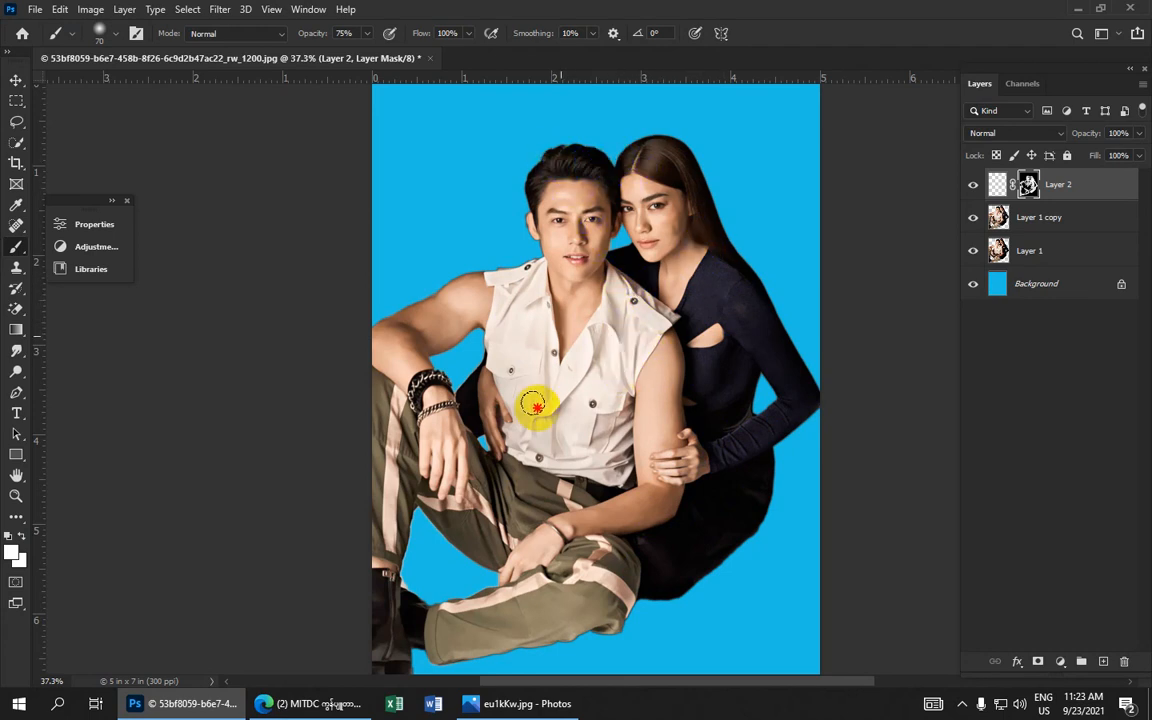
{"action": "mouse_move", "coordinate": [584, 424]}
{"action": "left_mouse_down"}
{"action": "mouse_move", "coordinate": [625, 404]}
{"action": "mouse_move", "coordinate": [622, 472]}
{"action": "left_mouse_up"}
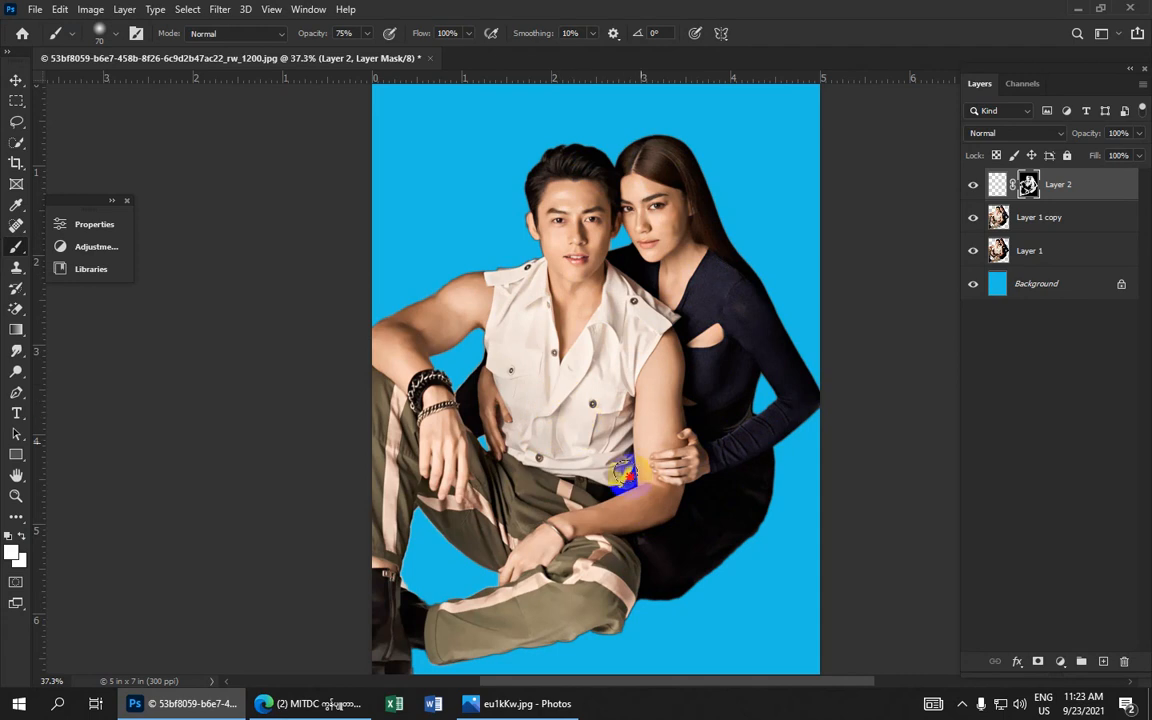
{"action": "mouse_move", "coordinate": [580, 535]}
{"action": "left_mouse_down"}
{"action": "mouse_move", "coordinate": [537, 522]}
{"action": "mouse_move", "coordinate": [567, 517]}
{"action": "mouse_move", "coordinate": [553, 452]}
{"action": "mouse_move", "coordinate": [493, 450]}
{"action": "mouse_move", "coordinate": [532, 521]}
{"action": "mouse_move", "coordinate": [460, 505]}
{"action": "mouse_move", "coordinate": [397, 422]}
{"action": "mouse_move", "coordinate": [482, 538]}
{"action": "mouse_move", "coordinate": [420, 456]}
{"action": "mouse_move", "coordinate": [391, 553]}
{"action": "mouse_move", "coordinate": [387, 514]}
{"action": "mouse_move", "coordinate": [406, 499]}
{"action": "mouse_move", "coordinate": [407, 453]}
{"action": "mouse_move", "coordinate": [433, 483]}
{"action": "mouse_move", "coordinate": [375, 352]}
{"action": "mouse_move", "coordinate": [381, 383]}
{"action": "mouse_move", "coordinate": [471, 483]}
{"action": "mouse_move", "coordinate": [414, 370]}
{"action": "mouse_move", "coordinate": [414, 393]}
{"action": "mouse_move", "coordinate": [380, 340]}
{"action": "left_mouse_up"}
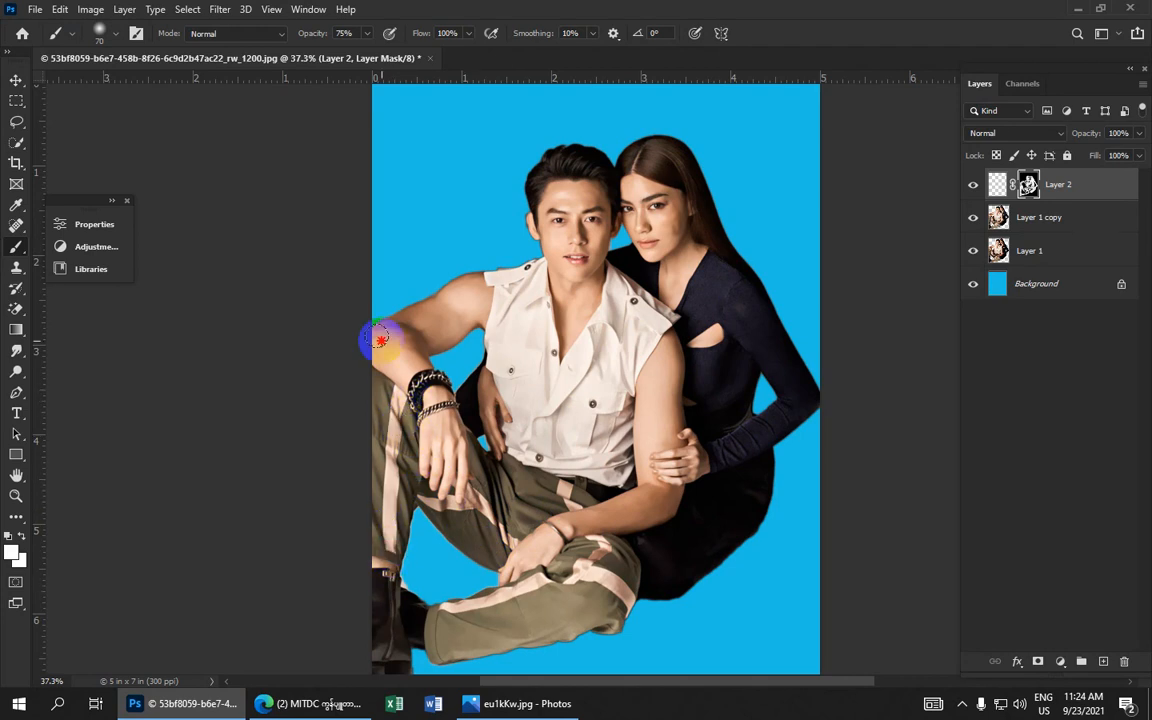
{"action": "mouse_move", "coordinate": [454, 438]}
{"action": "left_mouse_down"}
{"action": "mouse_move", "coordinate": [471, 496]}
{"action": "mouse_move", "coordinate": [441, 456]}
{"action": "mouse_move", "coordinate": [506, 538]}
{"action": "mouse_move", "coordinate": [414, 414]}
{"action": "mouse_move", "coordinate": [478, 492]}
{"action": "mouse_move", "coordinate": [409, 428]}
{"action": "mouse_move", "coordinate": [465, 470]}
{"action": "mouse_move", "coordinate": [477, 512]}
{"action": "mouse_move", "coordinate": [440, 408]}
{"action": "mouse_move", "coordinate": [470, 413]}
{"action": "mouse_move", "coordinate": [429, 353]}
{"action": "mouse_move", "coordinate": [440, 406]}
{"action": "mouse_move", "coordinate": [431, 421]}
{"action": "mouse_move", "coordinate": [438, 332]}
{"action": "mouse_move", "coordinate": [445, 386]}
{"action": "mouse_move", "coordinate": [438, 354]}
{"action": "mouse_move", "coordinate": [454, 309]}
{"action": "mouse_move", "coordinate": [430, 319]}
{"action": "mouse_move", "coordinate": [491, 287]}
{"action": "mouse_move", "coordinate": [434, 306]}
{"action": "mouse_move", "coordinate": [468, 294]}
{"action": "mouse_move", "coordinate": [486, 324]}
{"action": "mouse_move", "coordinate": [555, 273]}
{"action": "mouse_move", "coordinate": [559, 325]}
{"action": "mouse_move", "coordinate": [579, 300]}
{"action": "mouse_move", "coordinate": [566, 355]}
{"action": "left_mouse_up"}
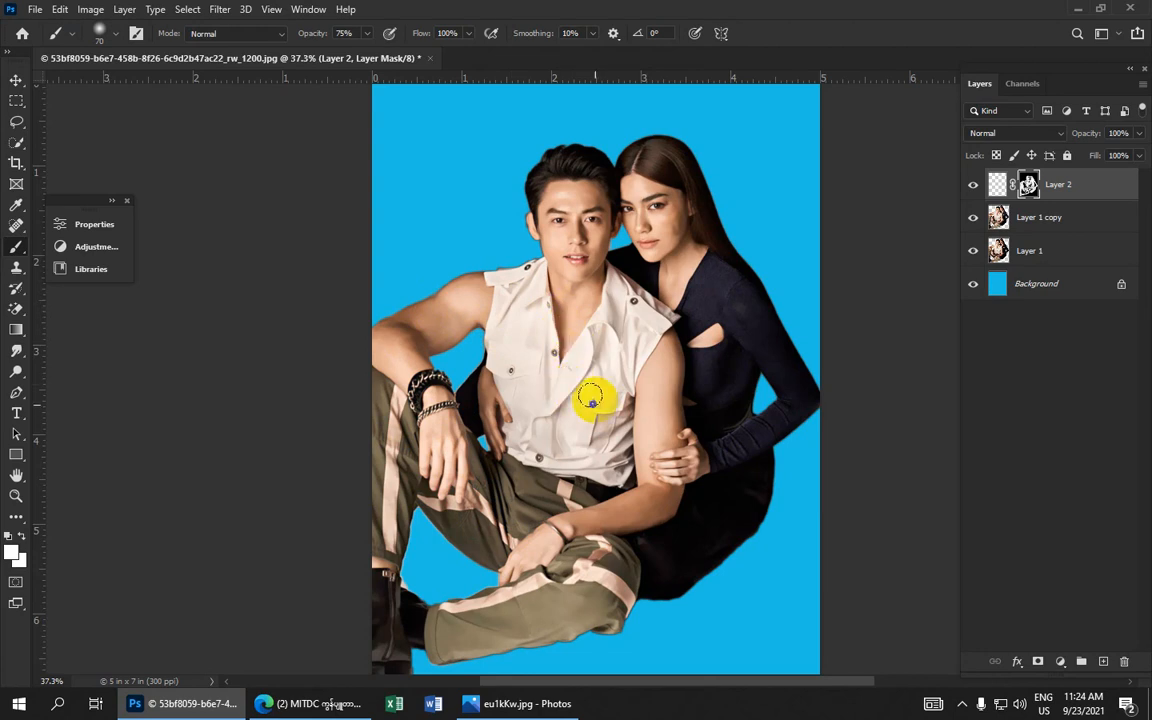
{"action": "mouse_move", "coordinate": [597, 399]}
{"action": "left_mouse_down"}
{"action": "mouse_move", "coordinate": [595, 440]}
{"action": "mouse_move", "coordinate": [637, 397]}
{"action": "mouse_move", "coordinate": [628, 417]}
{"action": "mouse_move", "coordinate": [641, 384]}
{"action": "mouse_move", "coordinate": [616, 405]}
{"action": "mouse_move", "coordinate": [582, 487]}
{"action": "mouse_move", "coordinate": [590, 532]}
{"action": "mouse_move", "coordinate": [613, 540]}
{"action": "mouse_move", "coordinate": [613, 553]}
{"action": "mouse_move", "coordinate": [661, 550]}
{"action": "mouse_move", "coordinate": [601, 595]}
{"action": "mouse_move", "coordinate": [644, 597]}
{"action": "mouse_move", "coordinate": [582, 619]}
{"action": "left_mouse_up"}
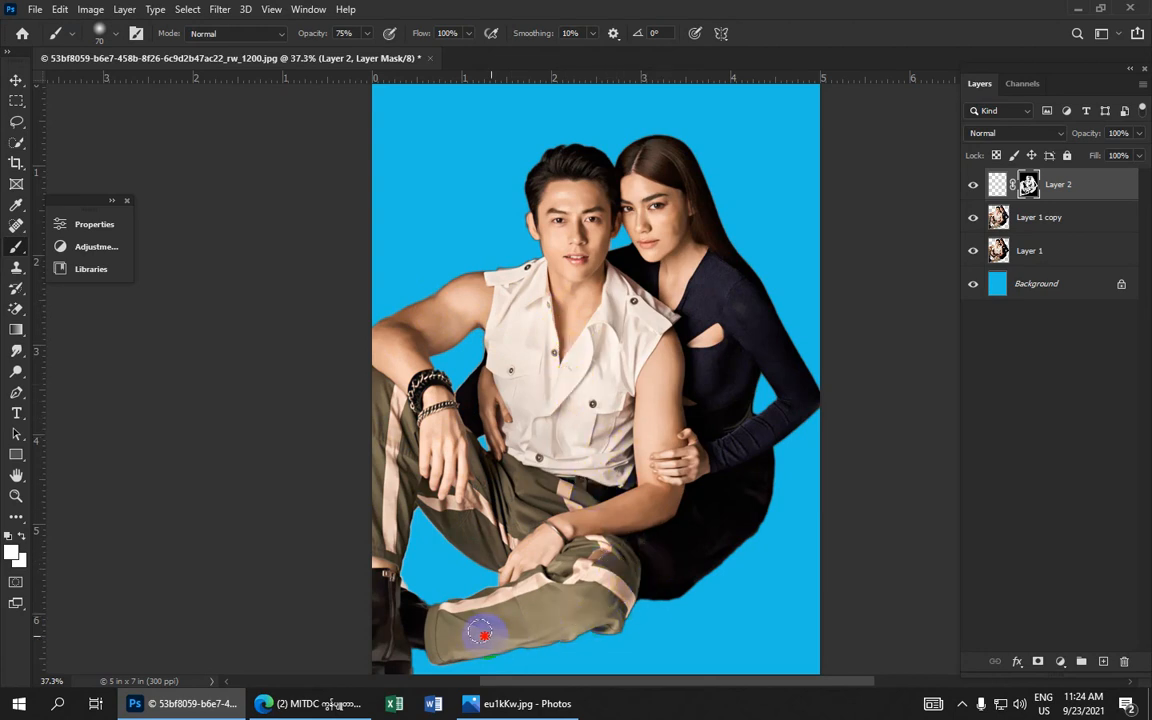
{"action": "left_click_drag", "start_coordinate": [445, 630], "coordinate": [530, 632]}
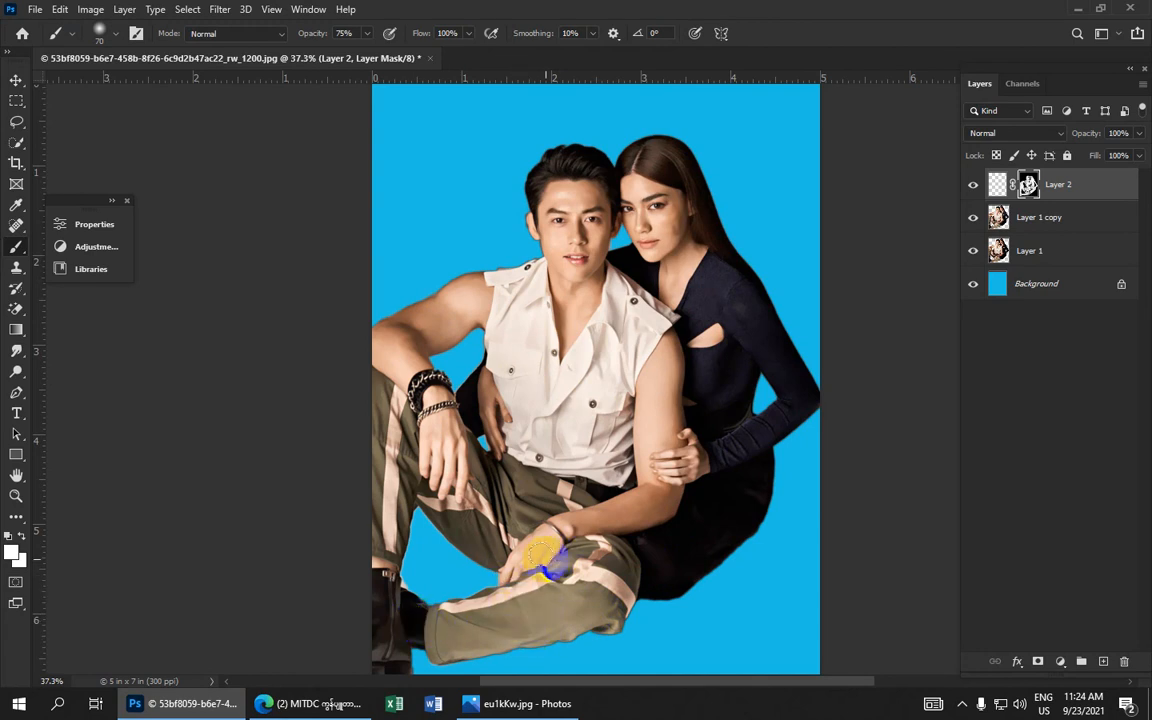
- Paint Layer 2's mask white over the woman's hand, sleeve and neck with the size 70 brush
{"action": "mouse_move", "coordinate": [668, 419]}
{"action": "left_mouse_down"}
{"action": "mouse_move", "coordinate": [636, 366]}
{"action": "mouse_move", "coordinate": [647, 469]}
{"action": "mouse_move", "coordinate": [690, 440]}
{"action": "left_mouse_up"}
{"action": "mouse_move", "coordinate": [750, 372]}
{"action": "left_mouse_down"}
{"action": "mouse_move", "coordinate": [714, 443]}
{"action": "mouse_move", "coordinate": [762, 298]}
{"action": "mouse_move", "coordinate": [752, 300]}
{"action": "mouse_move", "coordinate": [782, 355]}
{"action": "mouse_move", "coordinate": [785, 406]}
{"action": "mouse_move", "coordinate": [743, 440]}
{"action": "mouse_move", "coordinate": [690, 446]}
{"action": "mouse_move", "coordinate": [712, 436]}
{"action": "mouse_move", "coordinate": [706, 322]}
{"action": "mouse_move", "coordinate": [684, 269]}
{"action": "mouse_move", "coordinate": [673, 283]}
{"action": "mouse_move", "coordinate": [629, 253]}
{"action": "mouse_move", "coordinate": [646, 290]}
{"action": "mouse_move", "coordinate": [700, 231]}
{"action": "mouse_move", "coordinate": [691, 222]}
{"action": "mouse_move", "coordinate": [718, 263]}
{"action": "mouse_move", "coordinate": [736, 338]}
{"action": "mouse_move", "coordinate": [699, 437]}
{"action": "mouse_move", "coordinate": [693, 348]}
{"action": "mouse_move", "coordinate": [669, 355]}
{"action": "mouse_move", "coordinate": [675, 430]}
{"action": "mouse_move", "coordinate": [722, 388]}
{"action": "mouse_move", "coordinate": [712, 452]}
{"action": "mouse_move", "coordinate": [733, 437]}
{"action": "mouse_move", "coordinate": [643, 537]}
{"action": "mouse_move", "coordinate": [597, 468]}
{"action": "mouse_move", "coordinate": [631, 514]}
{"action": "mouse_move", "coordinate": [632, 243]}
{"action": "mouse_move", "coordinate": [639, 270]}
{"action": "mouse_move", "coordinate": [673, 268]}
{"action": "mouse_move", "coordinate": [625, 338]}
{"action": "mouse_move", "coordinate": [616, 290]}
{"action": "left_mouse_up"}
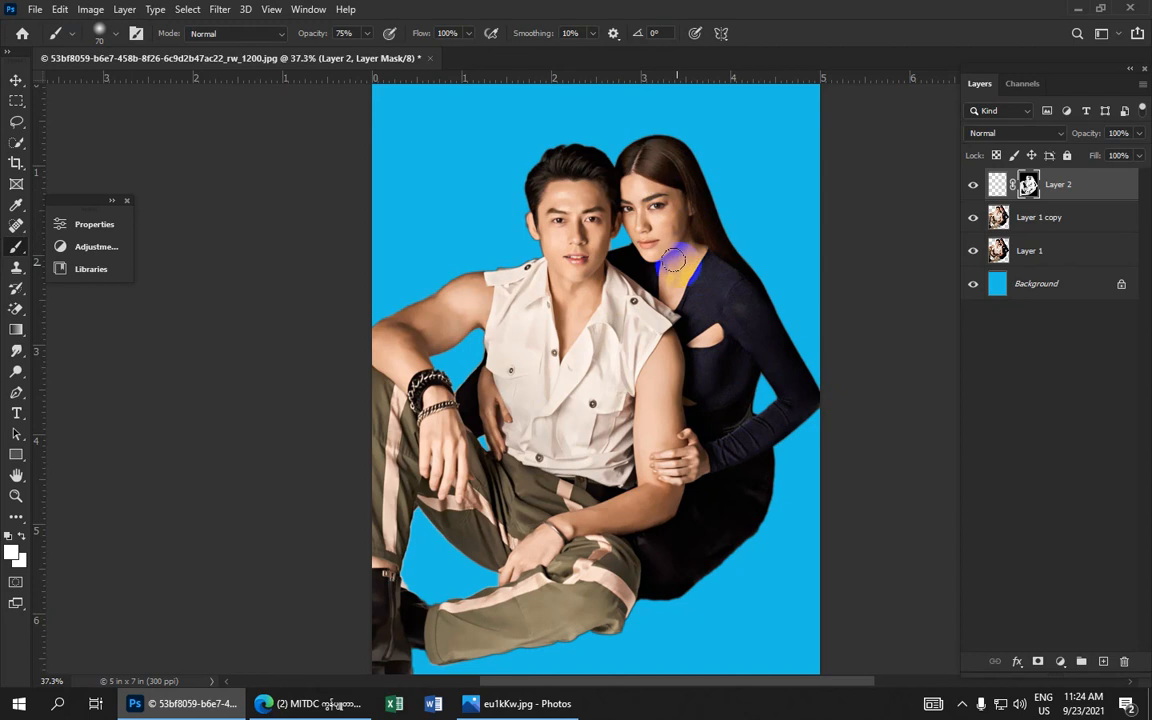
{"action": "scroll", "coordinate": [668, 268], "scroll_direction": "down", "scroll_amount": 2}
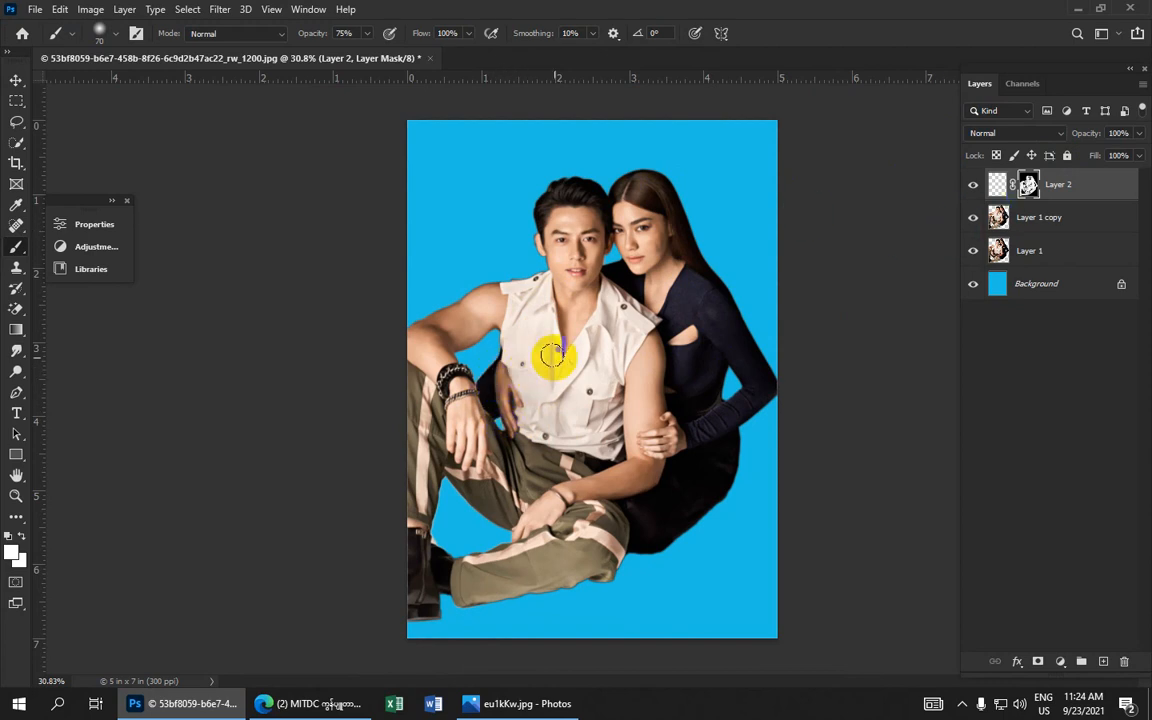
- Apply the layer mask of Layer 2 and delete that layer
{"action": "right_click", "coordinate": [1030, 184]}
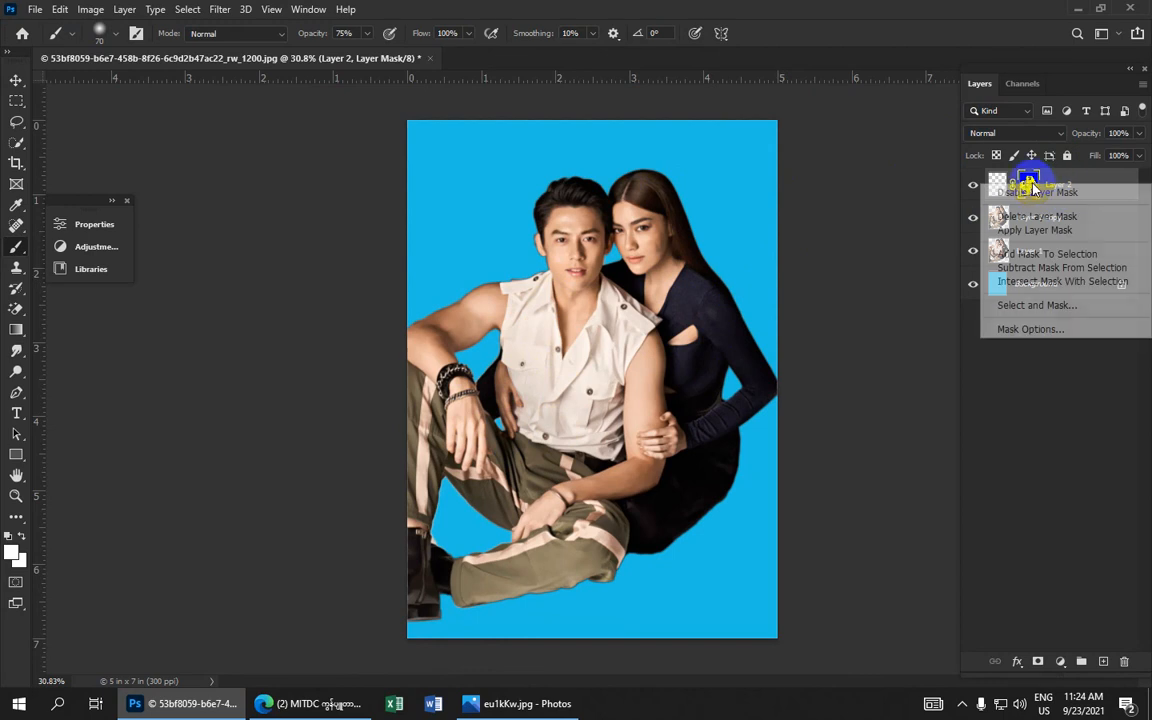
{"action": "left_click", "coordinate": [1036, 230]}
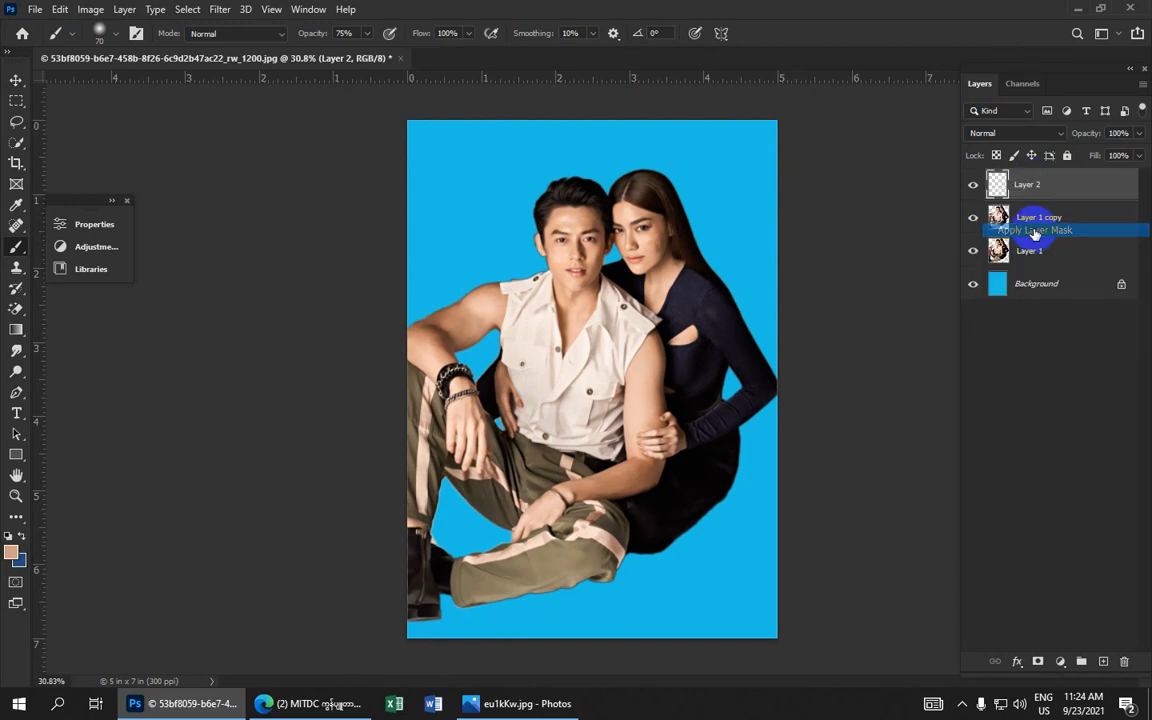
{"action": "scroll", "coordinate": [668, 267], "scroll_direction": "up", "scroll_amount": 2}
{"action": "scroll", "coordinate": [680, 285], "scroll_direction": "down", "scroll_amount": 1}
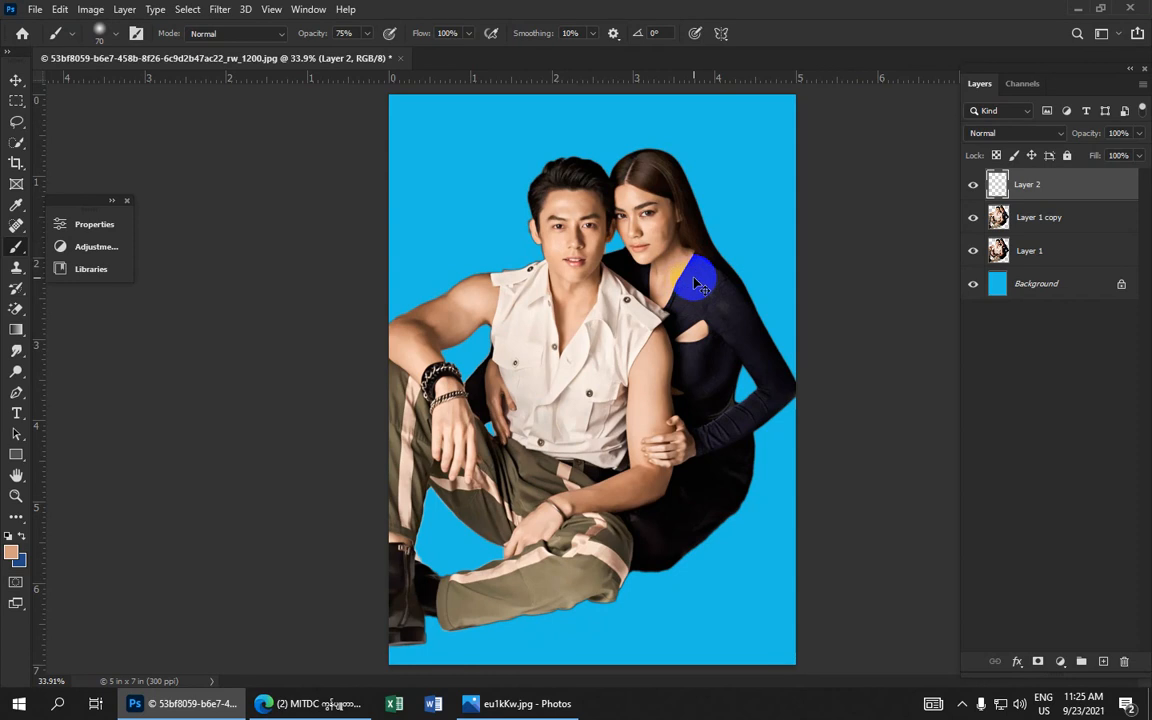
{"action": "key", "text": "Delete"}
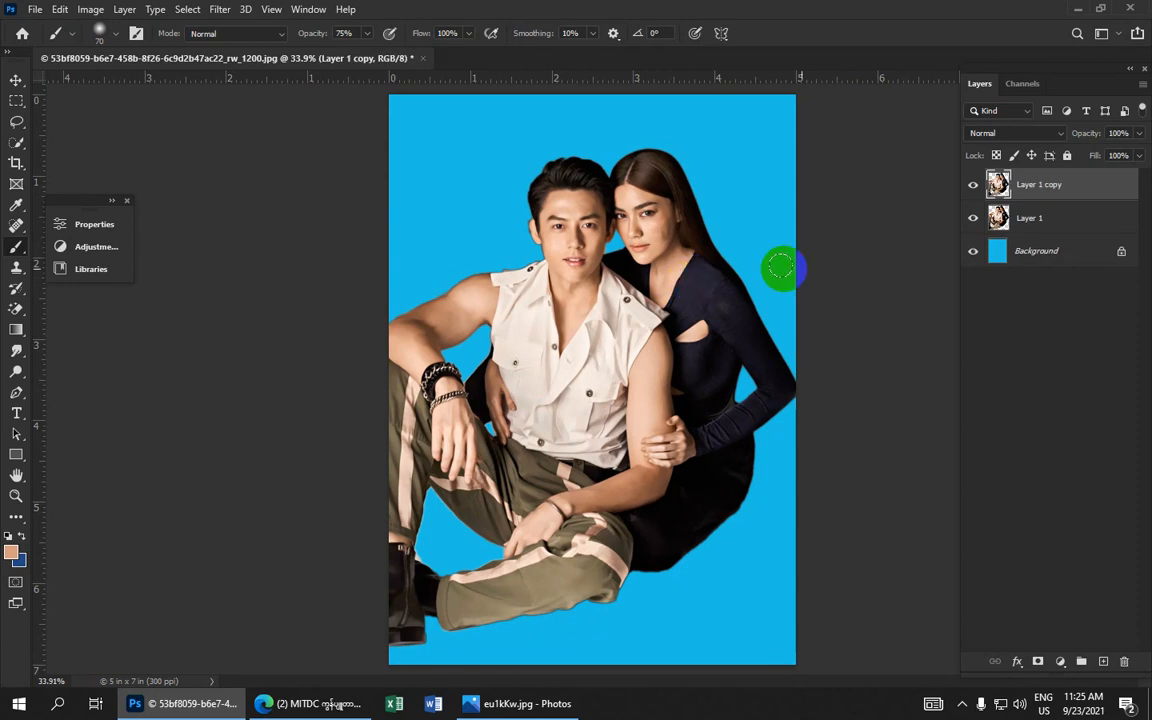
- Add a new empty layer directly above the Background and render Clouds on it in the current tan and blue colors
{"action": "left_click", "coordinate": [1034, 253]}
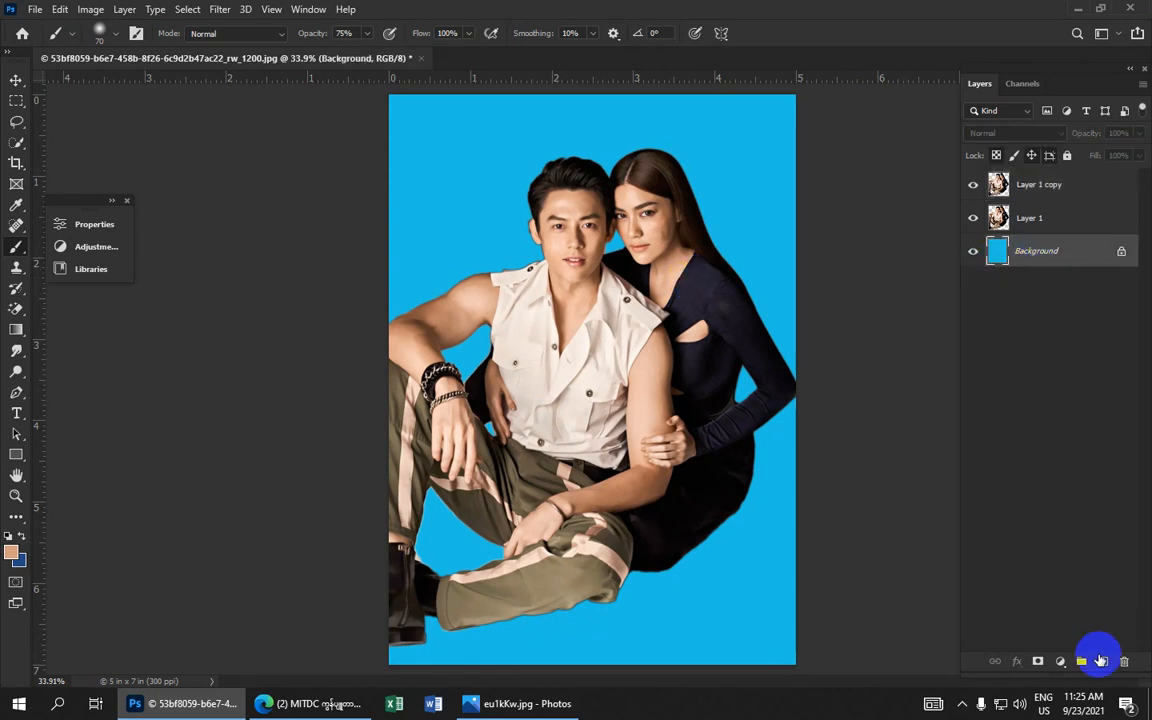
{"action": "left_click", "coordinate": [1103, 663]}
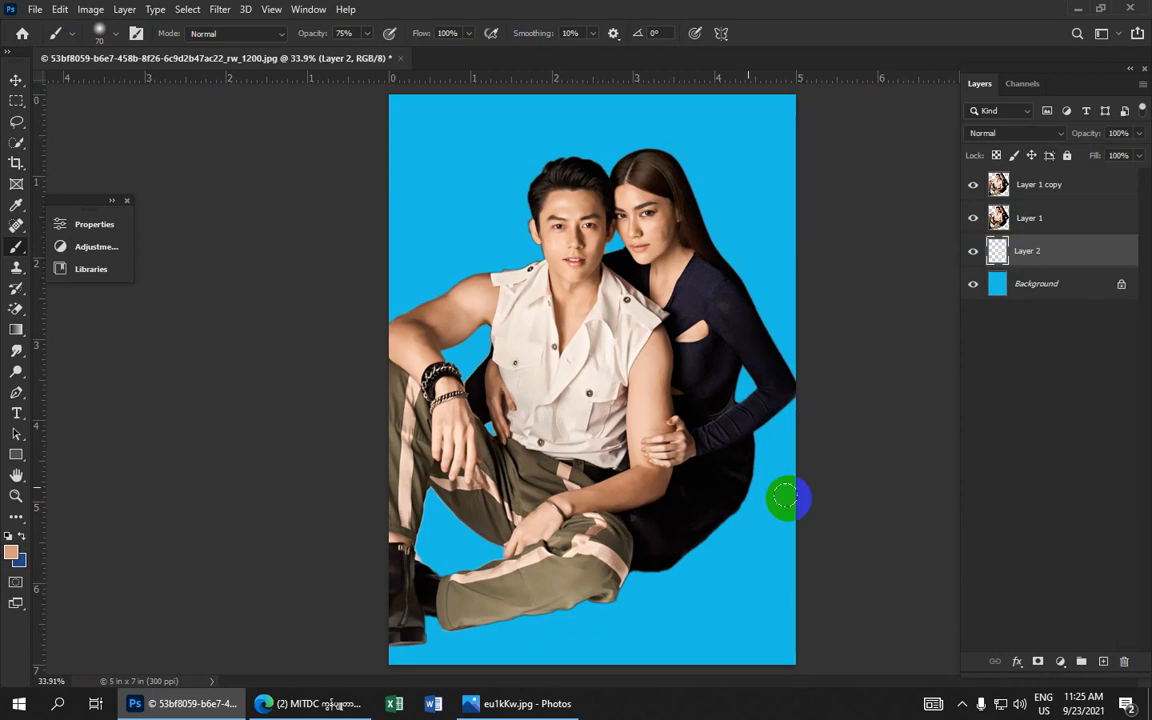
{"action": "left_click", "coordinate": [220, 12]}
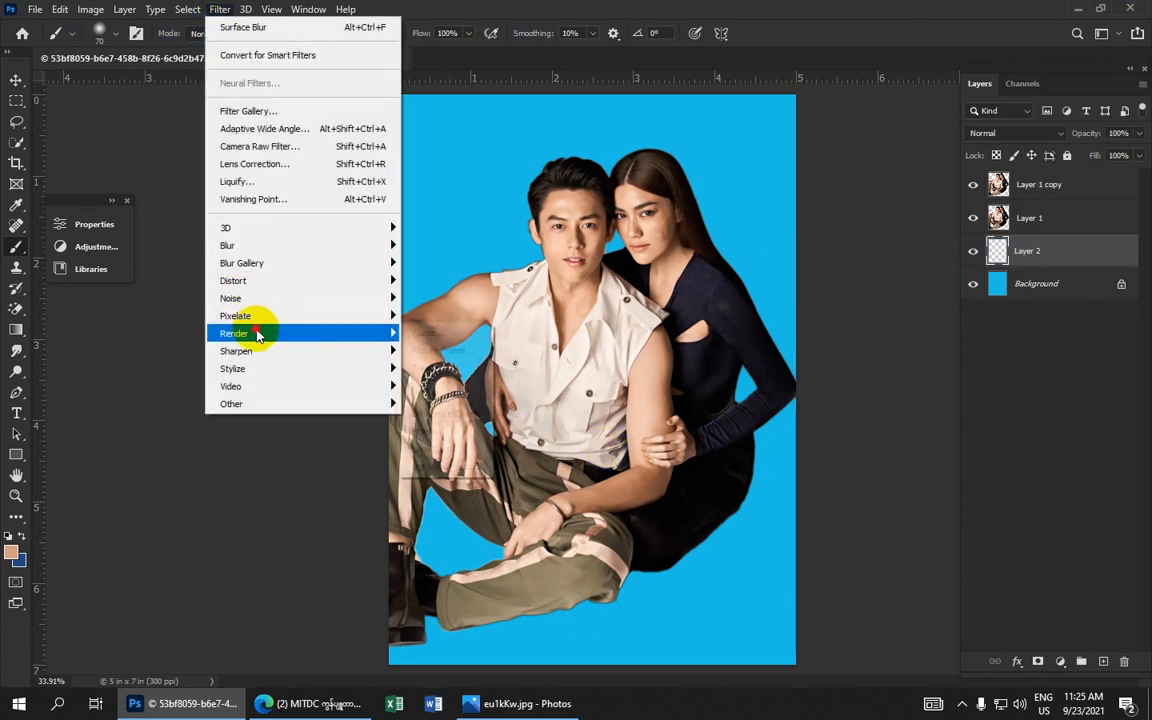
{"action": "mouse_move", "coordinate": [270, 333]}
{"action": "left_click", "coordinate": [420, 395]}
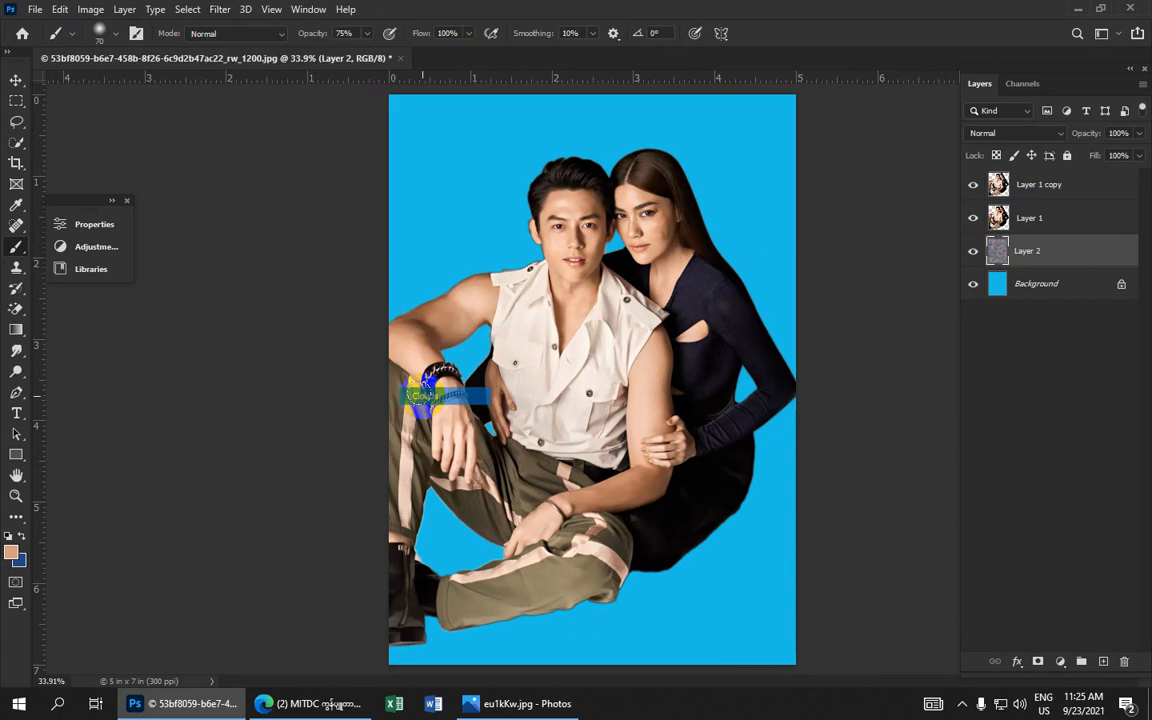
{"action": "scroll", "coordinate": [577, 300], "scroll_direction": "up", "scroll_amount": 2}
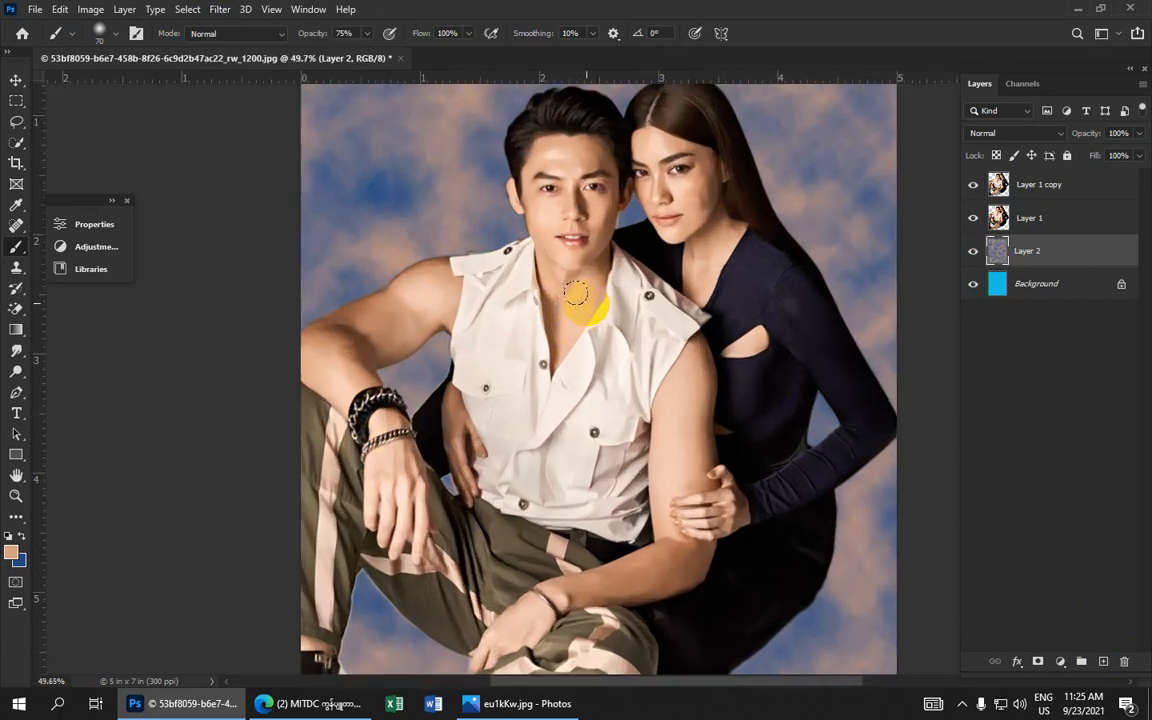
{"action": "scroll", "coordinate": [577, 293], "scroll_direction": "down", "scroll_amount": 2}
{"action": "scroll", "coordinate": [590, 295], "scroll_direction": "up", "scroll_amount": 1}
{"action": "scroll", "coordinate": [590, 300], "scroll_direction": "down", "scroll_amount": 1}
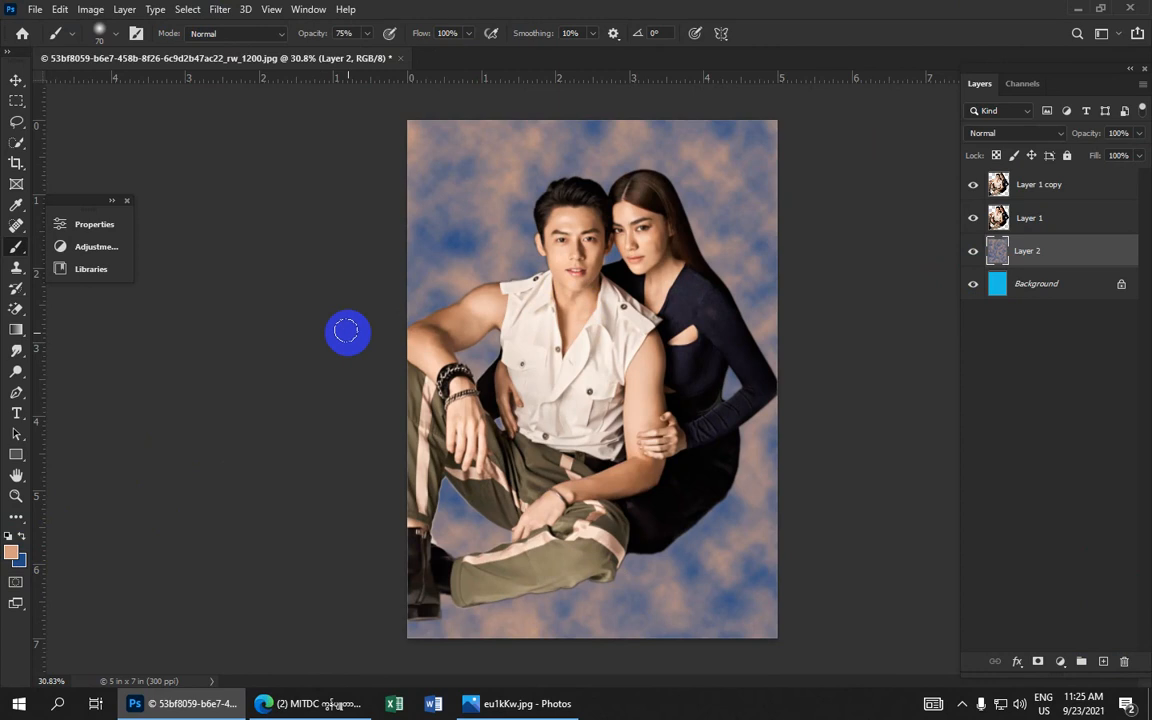
{"action": "scroll", "coordinate": [493, 240], "scroll_direction": "up", "scroll_amount": 1}
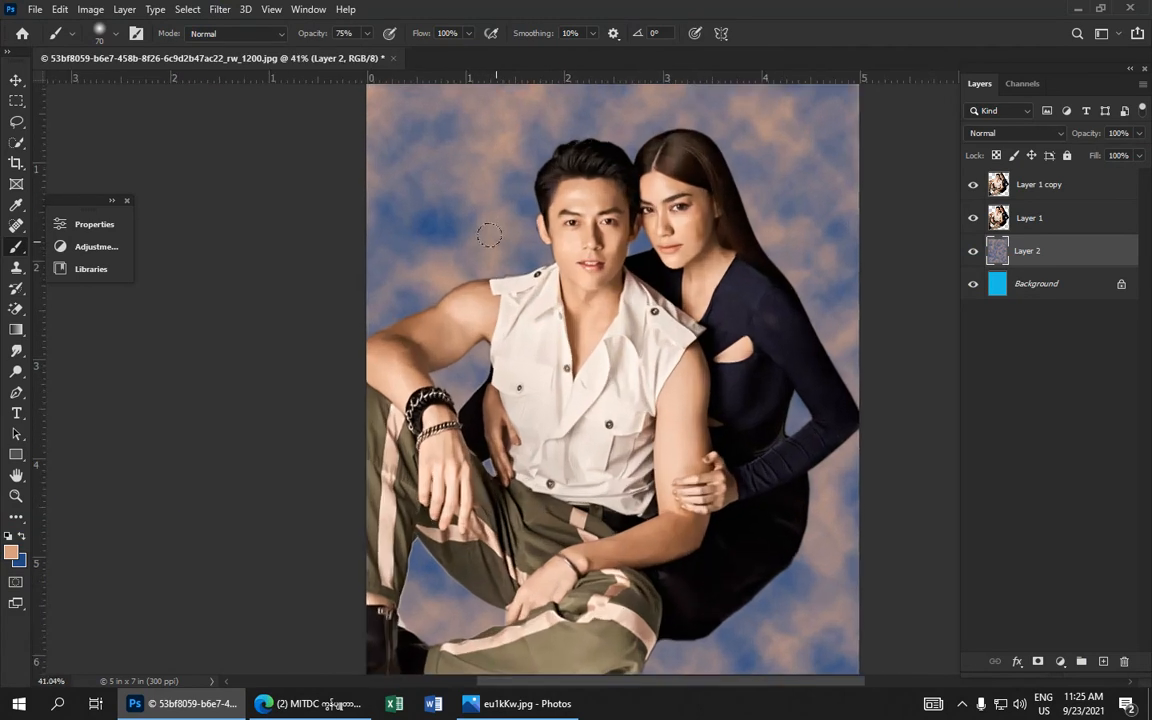
{"action": "scroll", "coordinate": [505, 228], "scroll_direction": "down", "scroll_amount": 1}
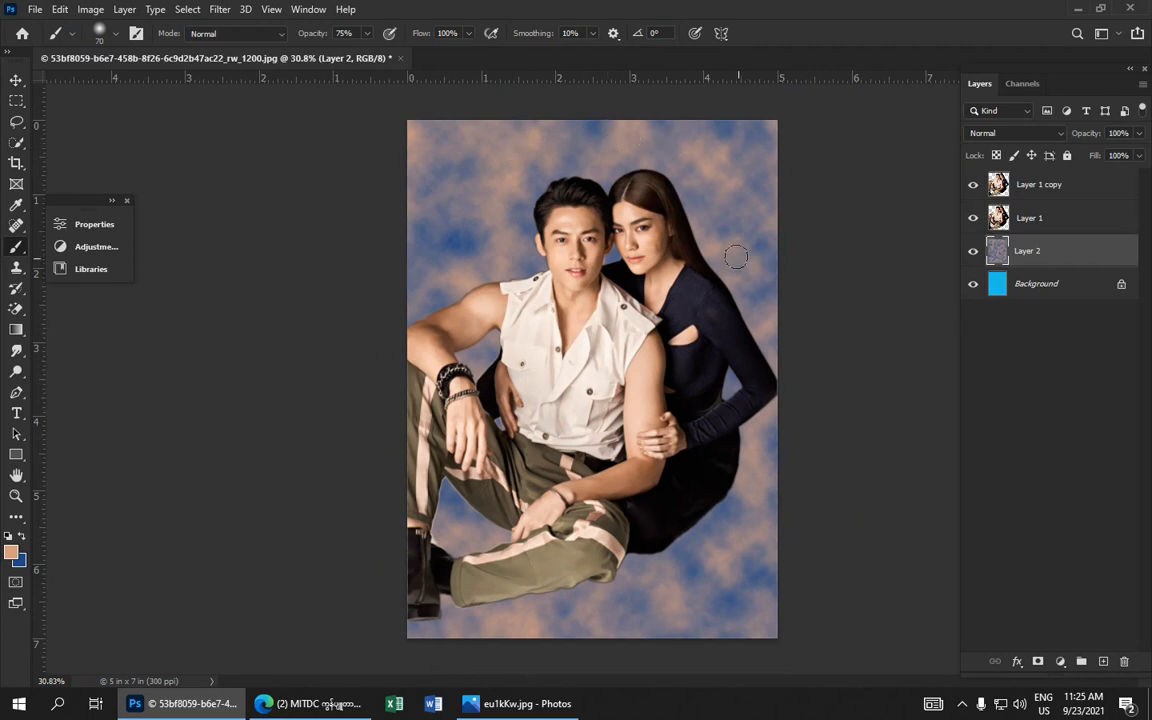
- Open the landscape picture eu1kKw.jpg from the Desktop
{"action": "left_click", "coordinate": [35, 10]}
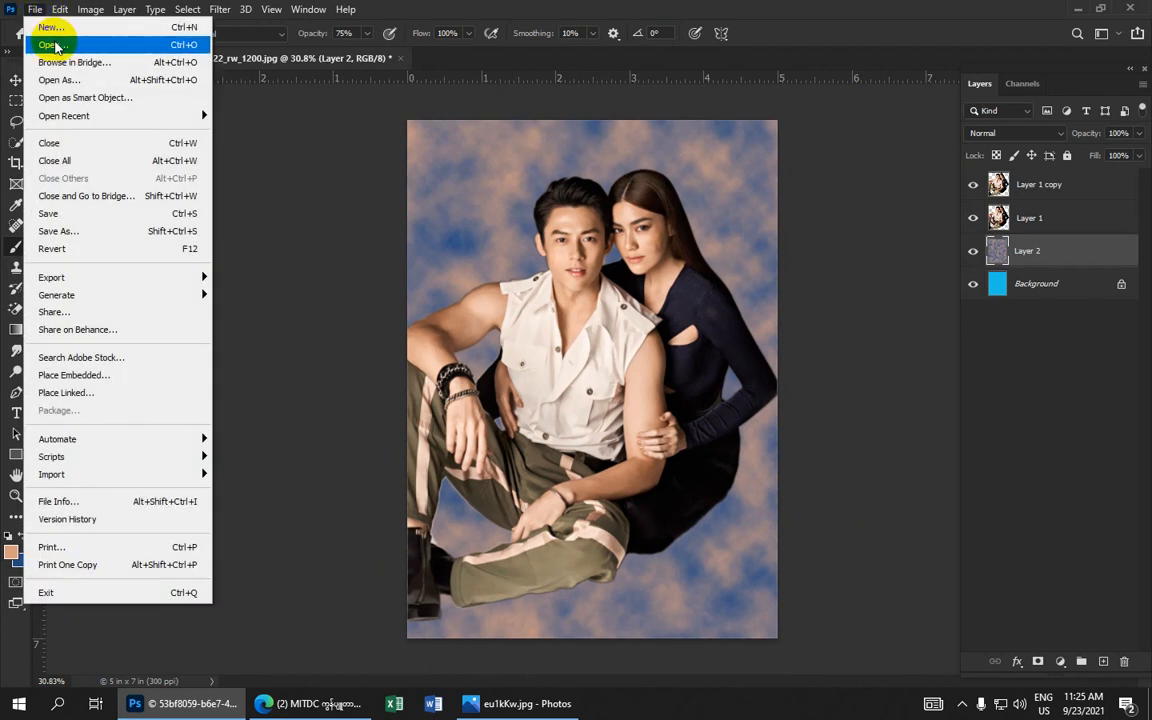
{"action": "left_click", "coordinate": [64, 46]}
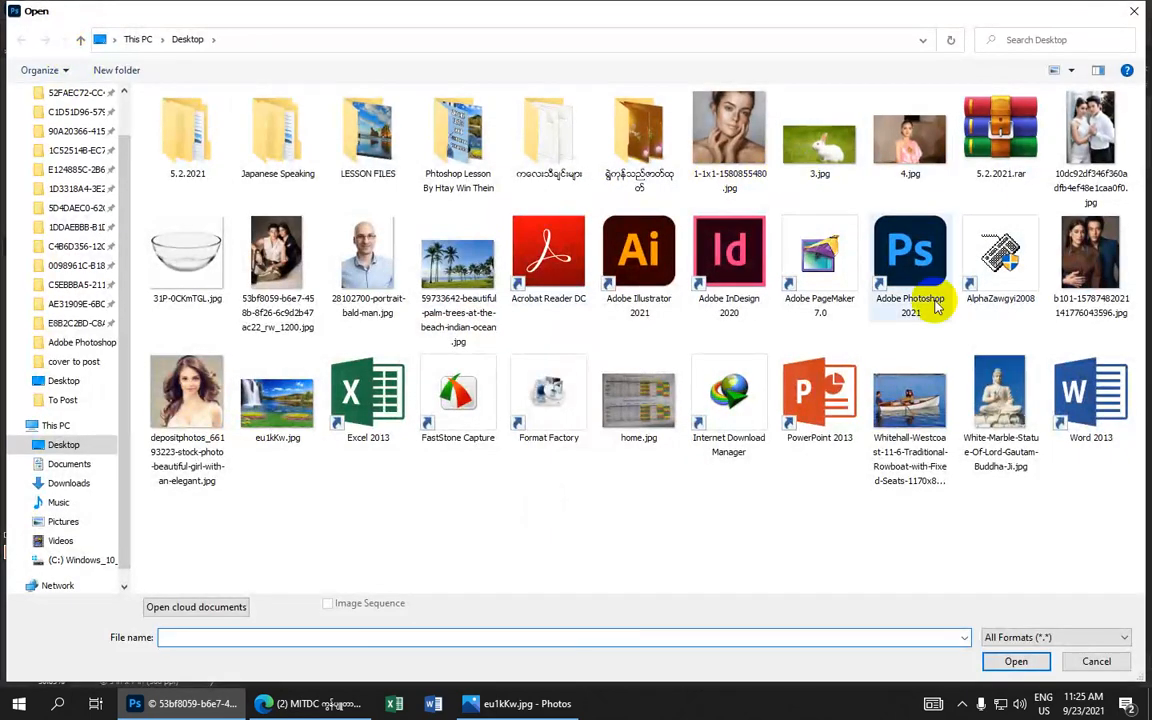
{"action": "left_click", "coordinate": [280, 405]}
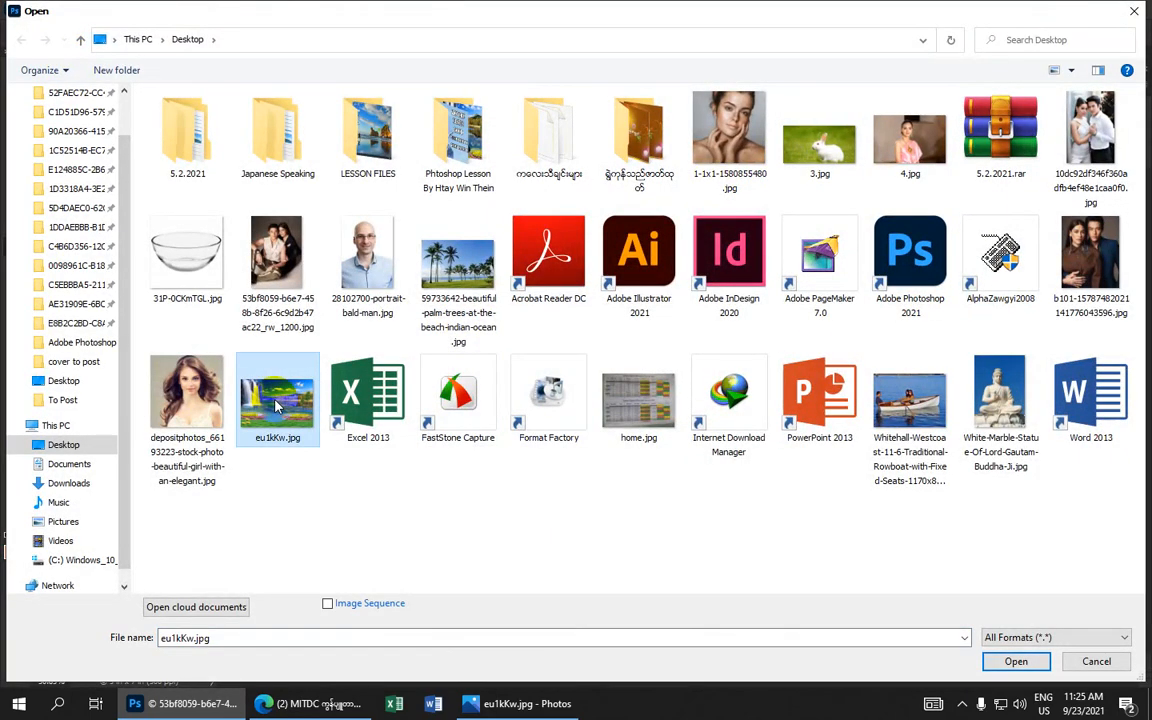
{"action": "left_click", "coordinate": [992, 661]}
{"action": "scroll", "coordinate": [676, 410], "scroll_direction": "down", "scroll_amount": 2}
{"action": "scroll", "coordinate": [673, 382], "scroll_direction": "up", "scroll_amount": 1}
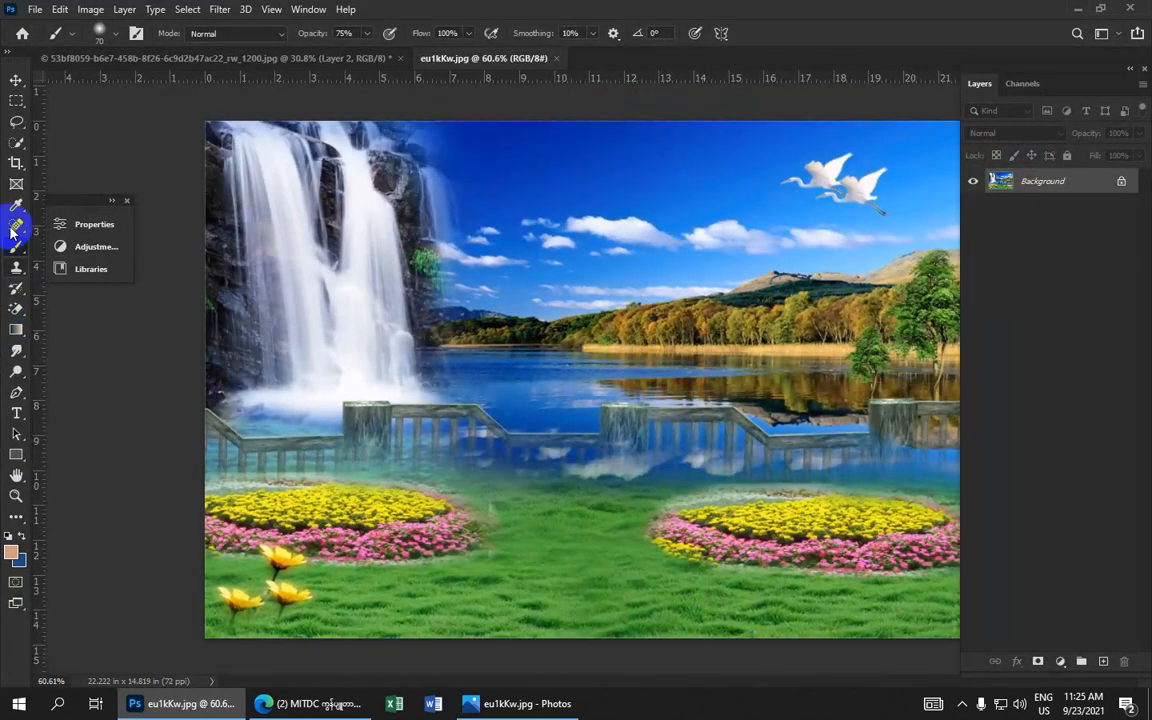
- Crop the landscape to 7 x 5 in at 300 px/in from its upper-left corner, cutting off the strip beyond the fence on the right
{"action": "left_click_drag", "start_coordinate": [17, 170], "coordinate": [88, 166]}
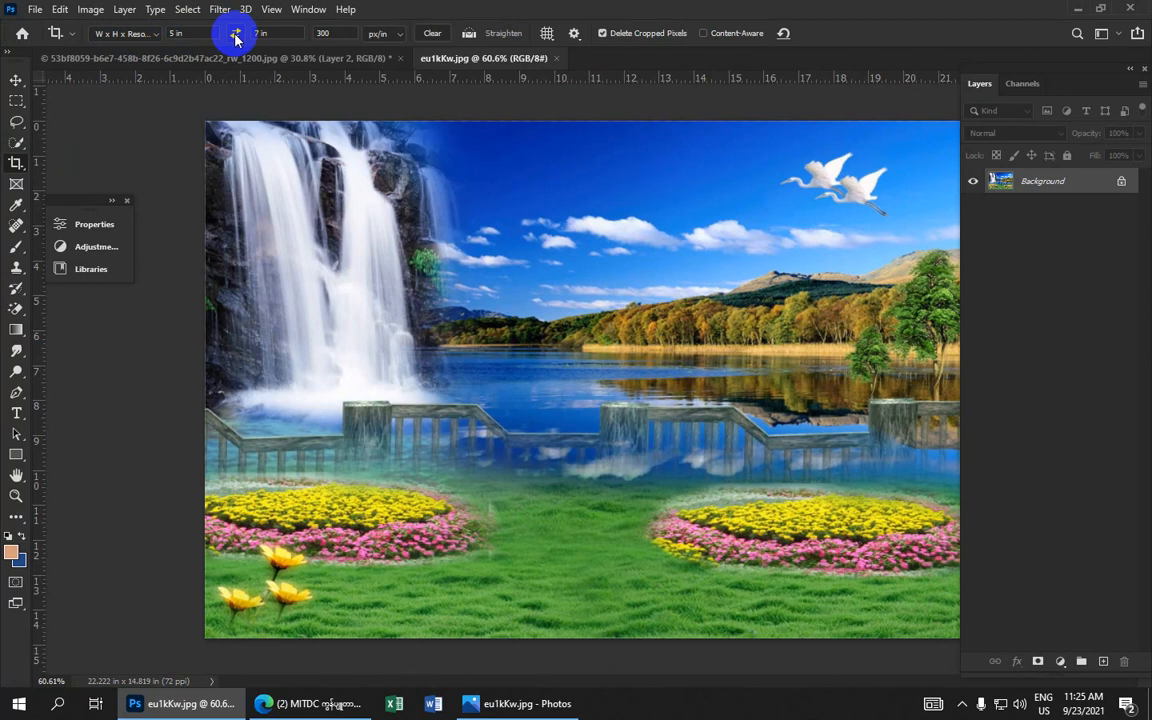
{"action": "left_click", "coordinate": [236, 35]}
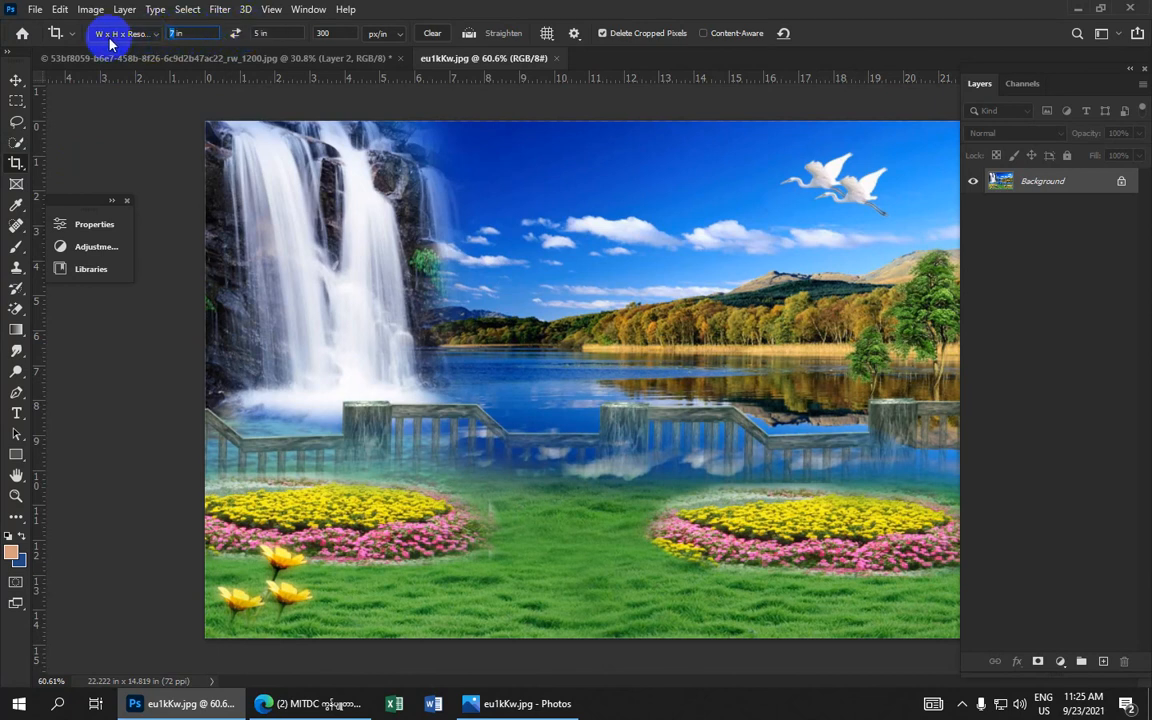
{"action": "left_click", "coordinate": [260, 33]}
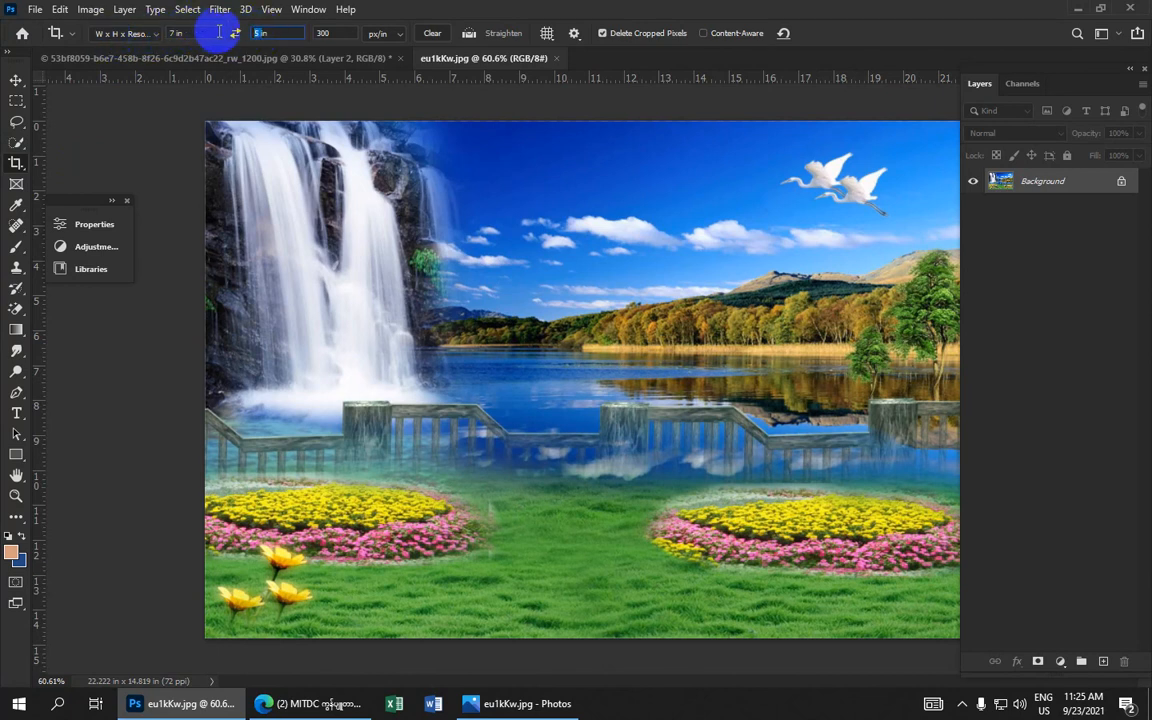
{"action": "left_click", "coordinate": [332, 33]}
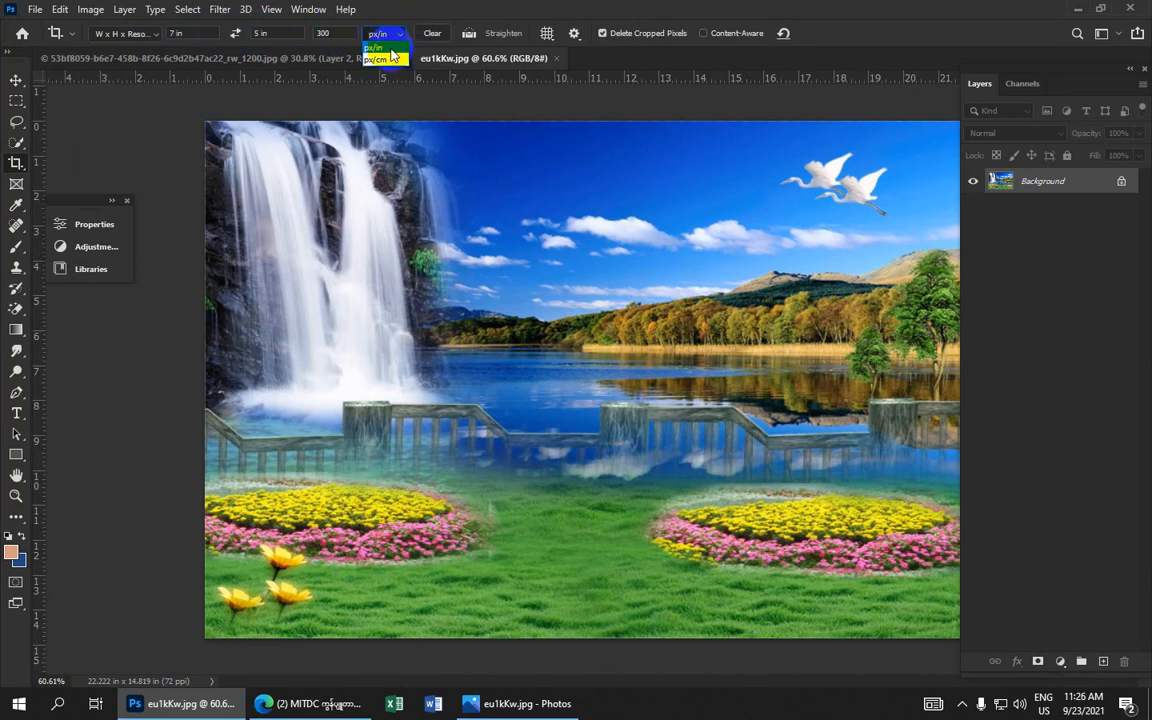
{"action": "left_click", "coordinate": [390, 49]}
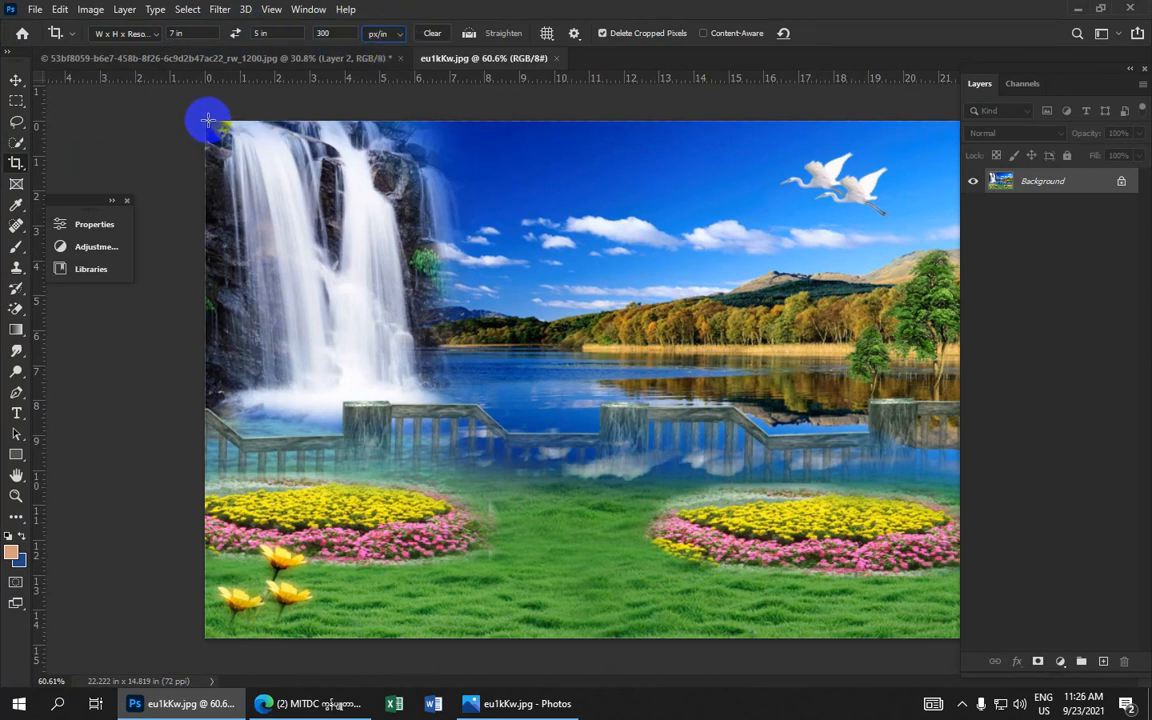
{"action": "left_click_drag", "start_coordinate": [204, 120], "coordinate": [948, 686]}
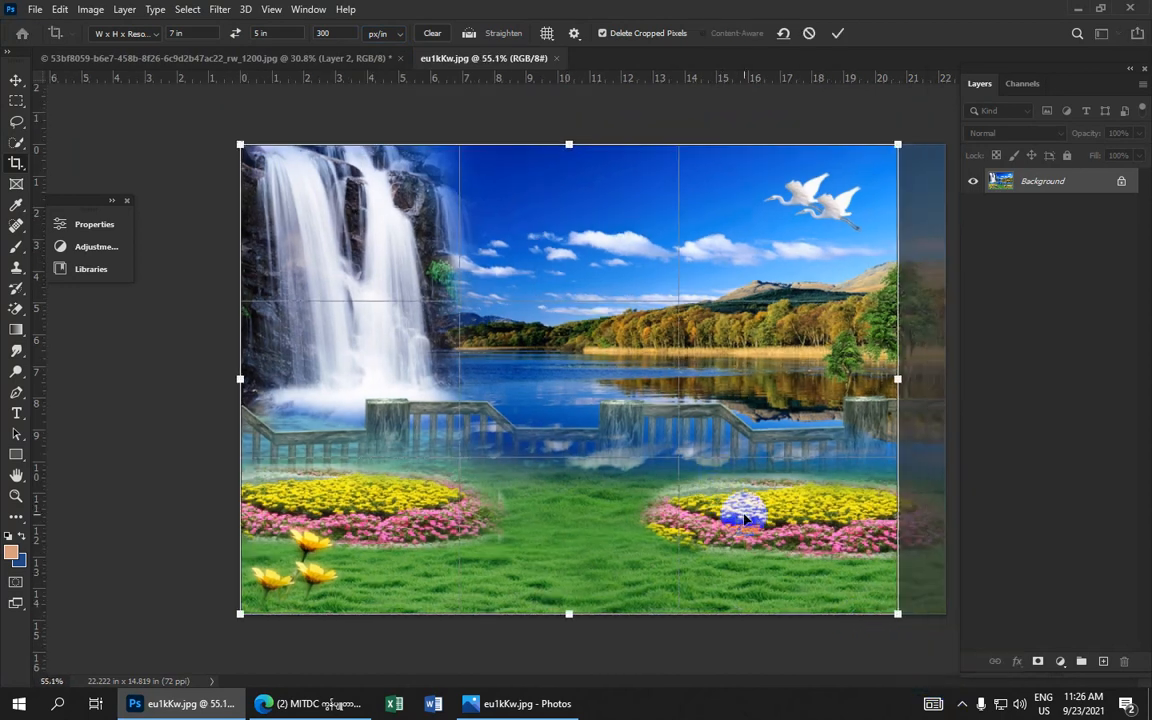
{"action": "left_click", "coordinate": [838, 36]}
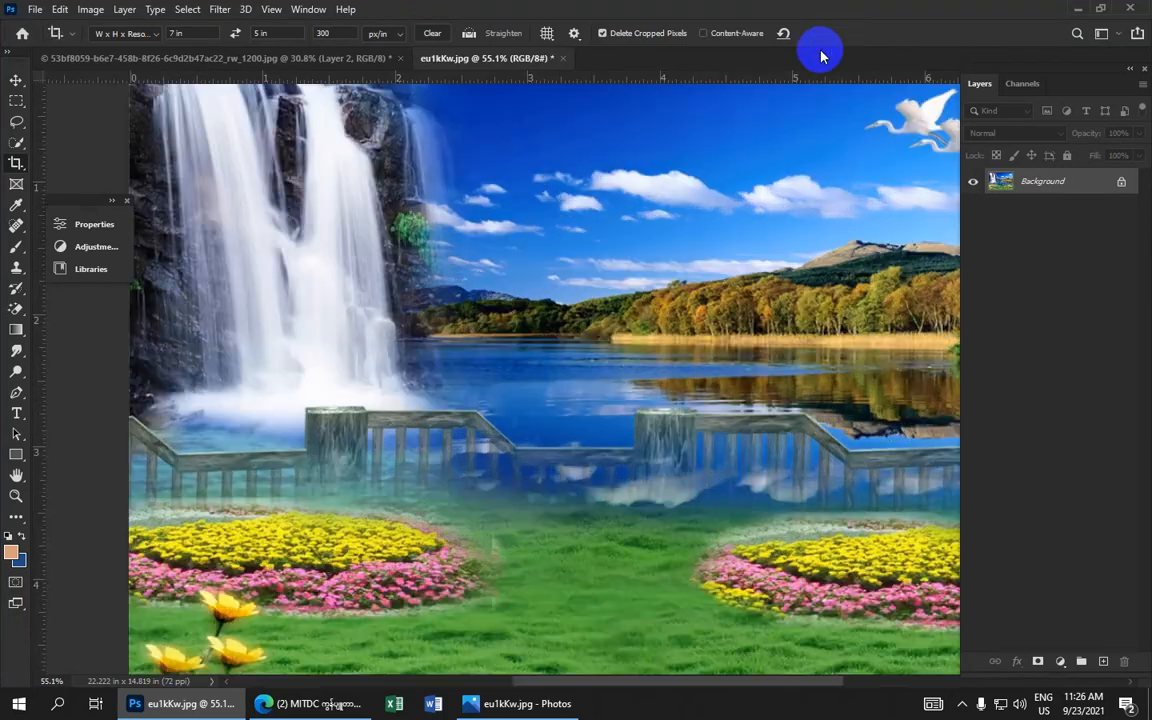
- Copy the cropped landscape into the couple's document with the Move Tool and place it behind them, near the top of the canvas
{"action": "left_click", "coordinate": [15, 84]}
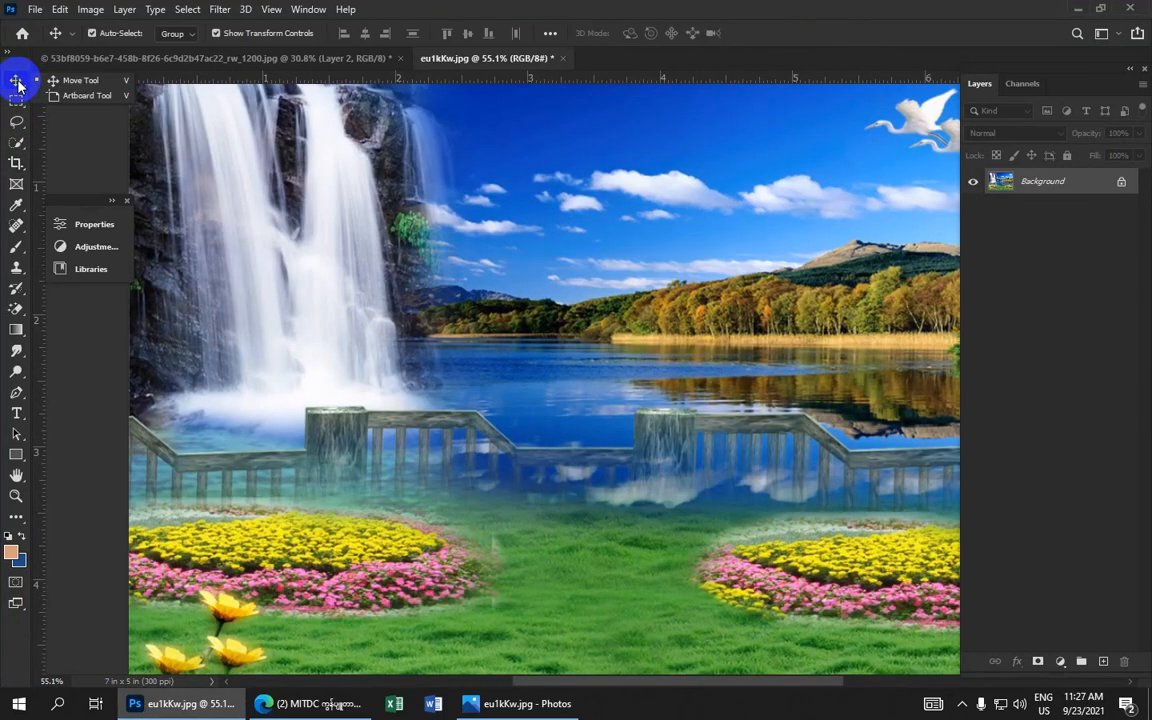
{"action": "left_click", "coordinate": [70, 80]}
{"action": "left_click_drag", "start_coordinate": [651, 449], "coordinate": [588, 386]}
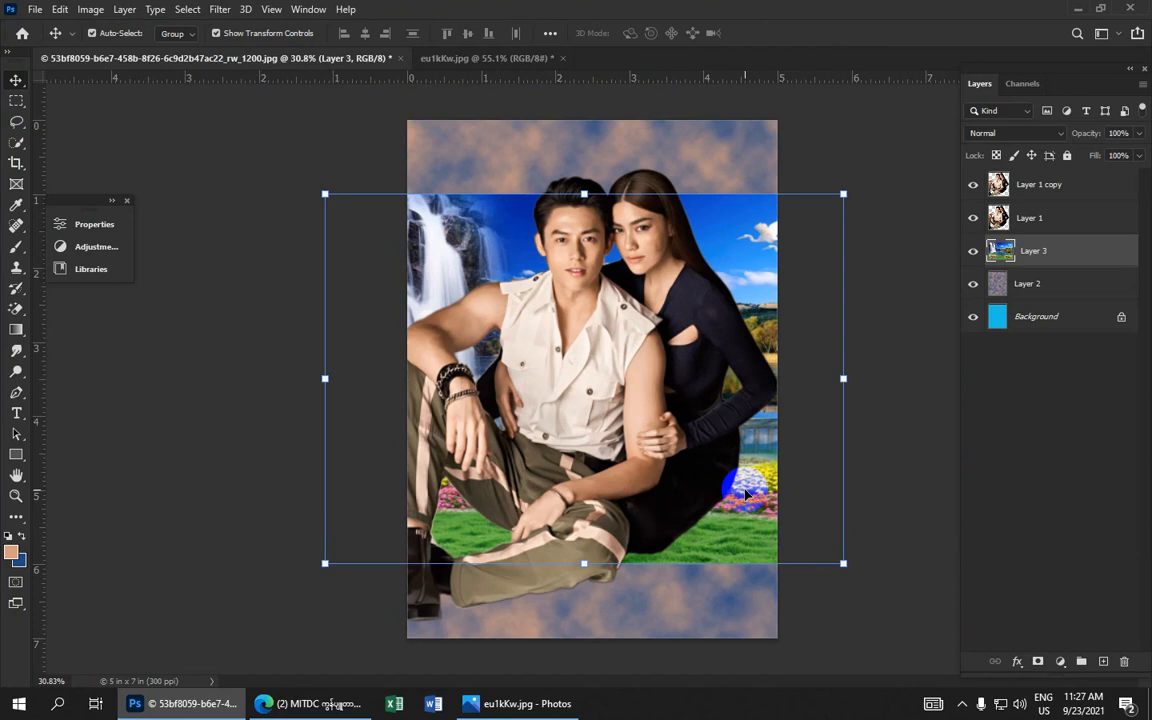
{"action": "left_click_drag", "start_coordinate": [672, 440], "coordinate": [771, 469]}
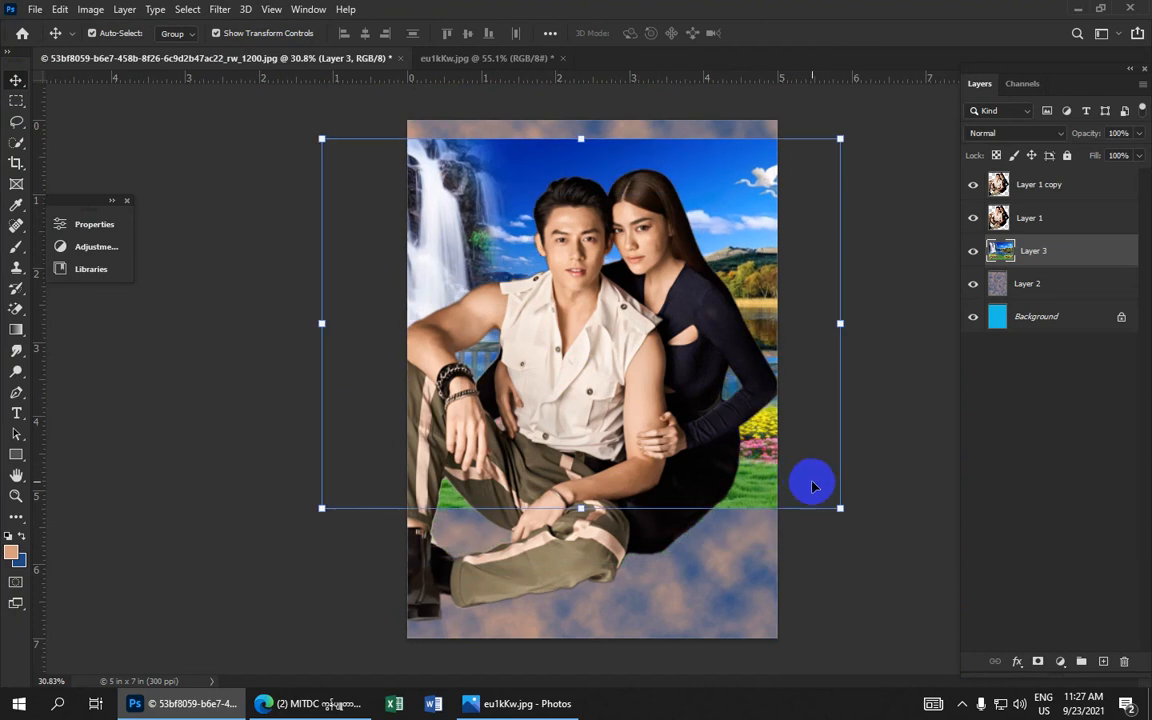
- Transform the landscape layer to 71.62% width and 145.87% height so it covers the whole canvas behind the couple
{"action": "left_click_drag", "start_coordinate": [839, 509], "coordinate": [762, 613]}
{"action": "scroll", "coordinate": [760, 608], "scroll_direction": "down", "scroll_amount": 3}
{"action": "left_click_drag", "start_coordinate": [707, 555], "coordinate": [700, 561]}
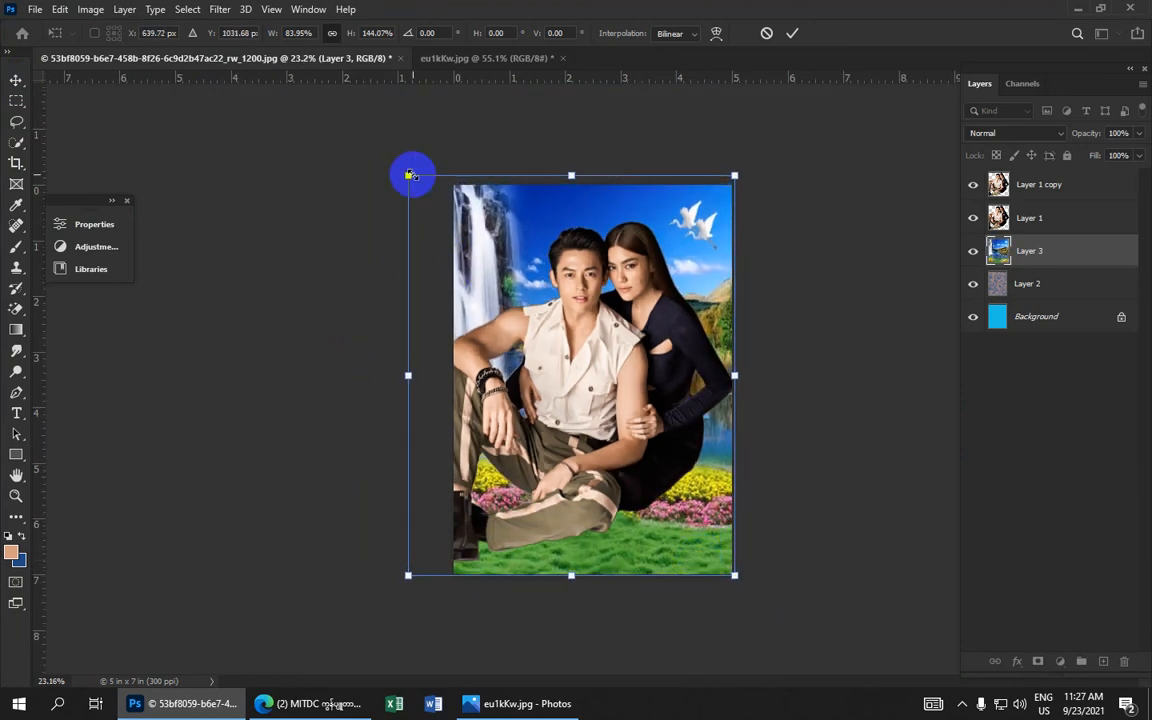
{"action": "left_click_drag", "start_coordinate": [408, 175], "coordinate": [478, 207]}
{"action": "left_click_drag", "start_coordinate": [734, 568], "coordinate": [729, 578]}
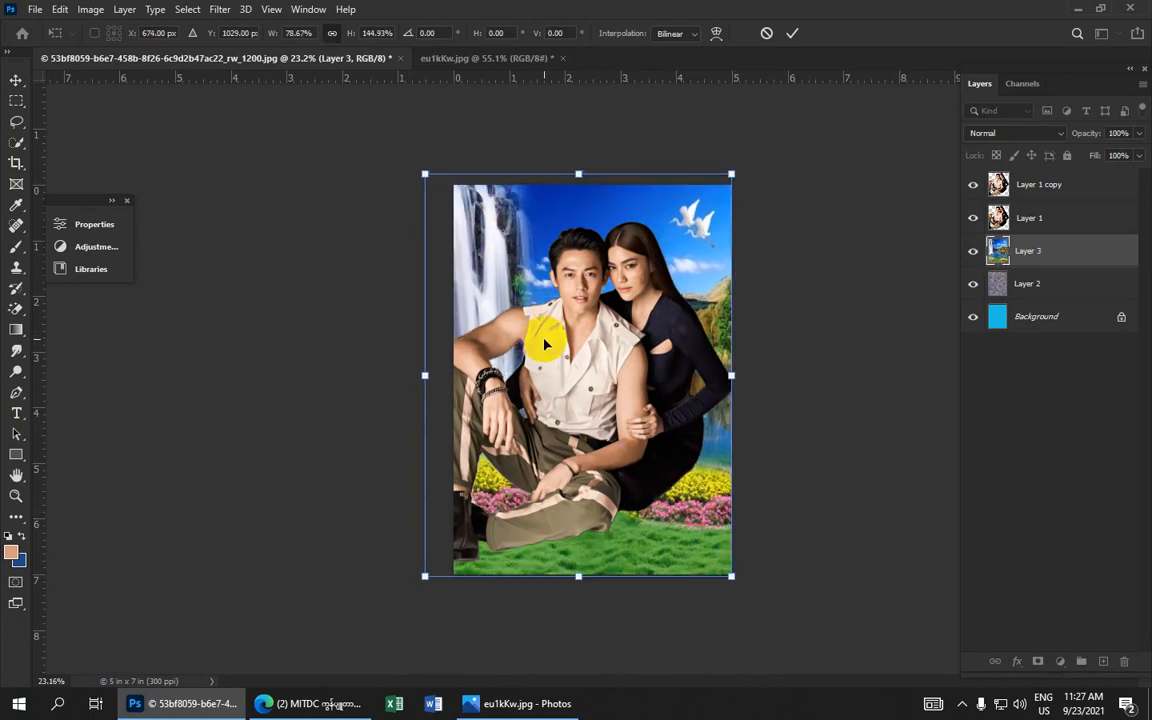
{"action": "left_click_drag", "start_coordinate": [424, 175], "coordinate": [437, 188]}
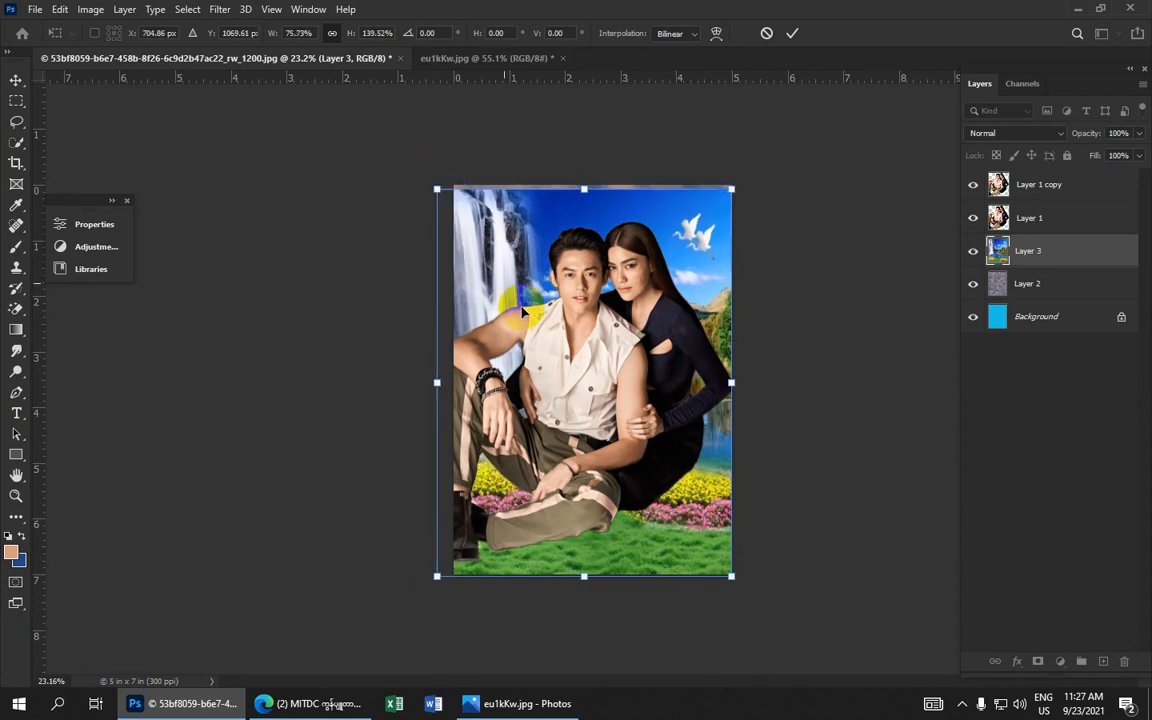
{"action": "left_click_drag", "start_coordinate": [733, 573], "coordinate": [726, 588]}
{"action": "left_click_drag", "start_coordinate": [674, 548], "coordinate": [684, 549]}
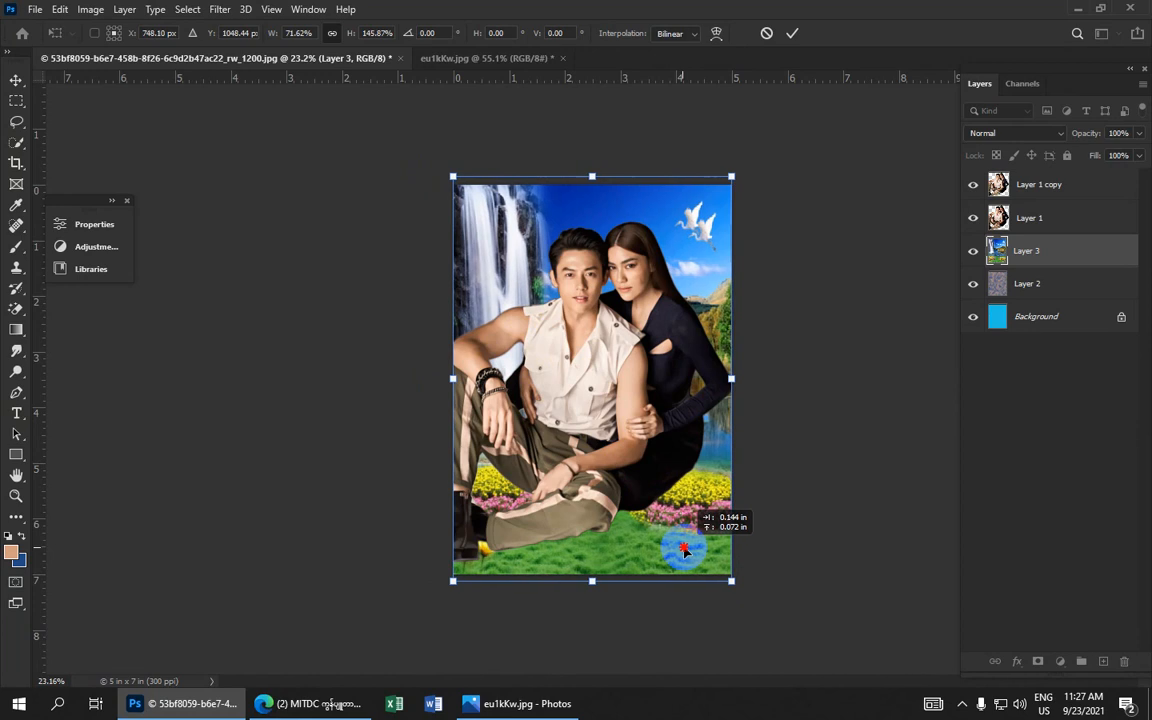
{"action": "left_click", "coordinate": [791, 40]}
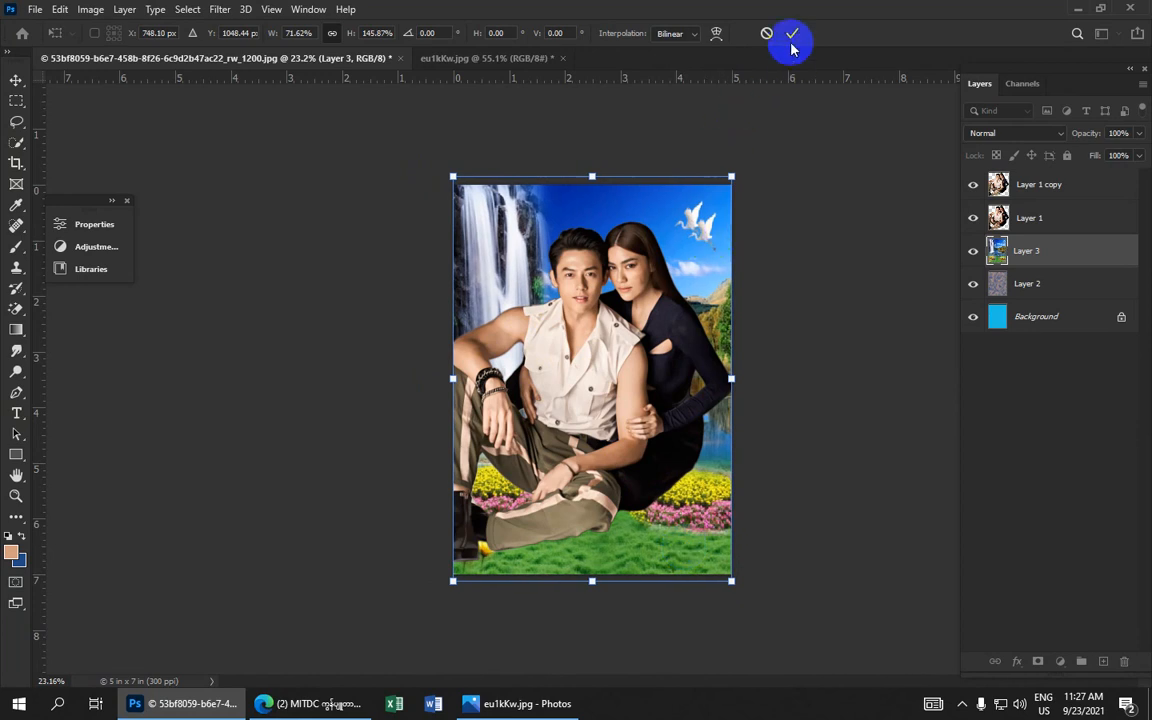
- Hide the landscape layer (Layer 3) and the clouds layer (Layer 2)
{"action": "left_click", "coordinate": [972, 252]}
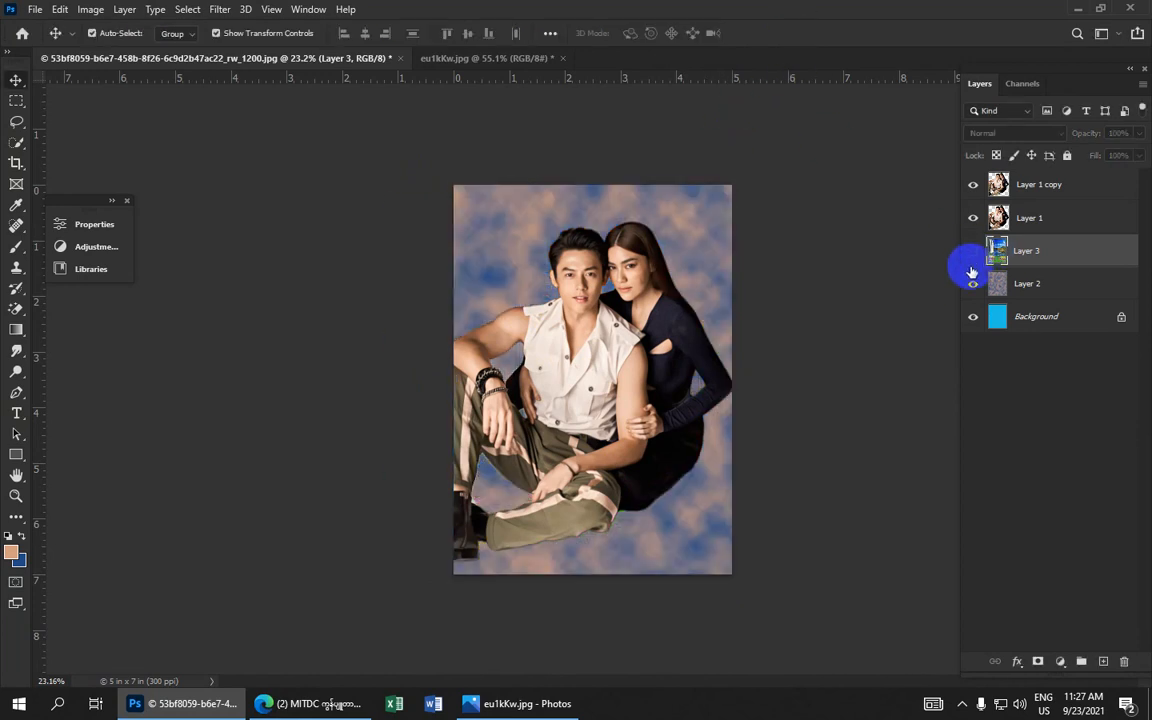
{"action": "left_click", "coordinate": [969, 287]}
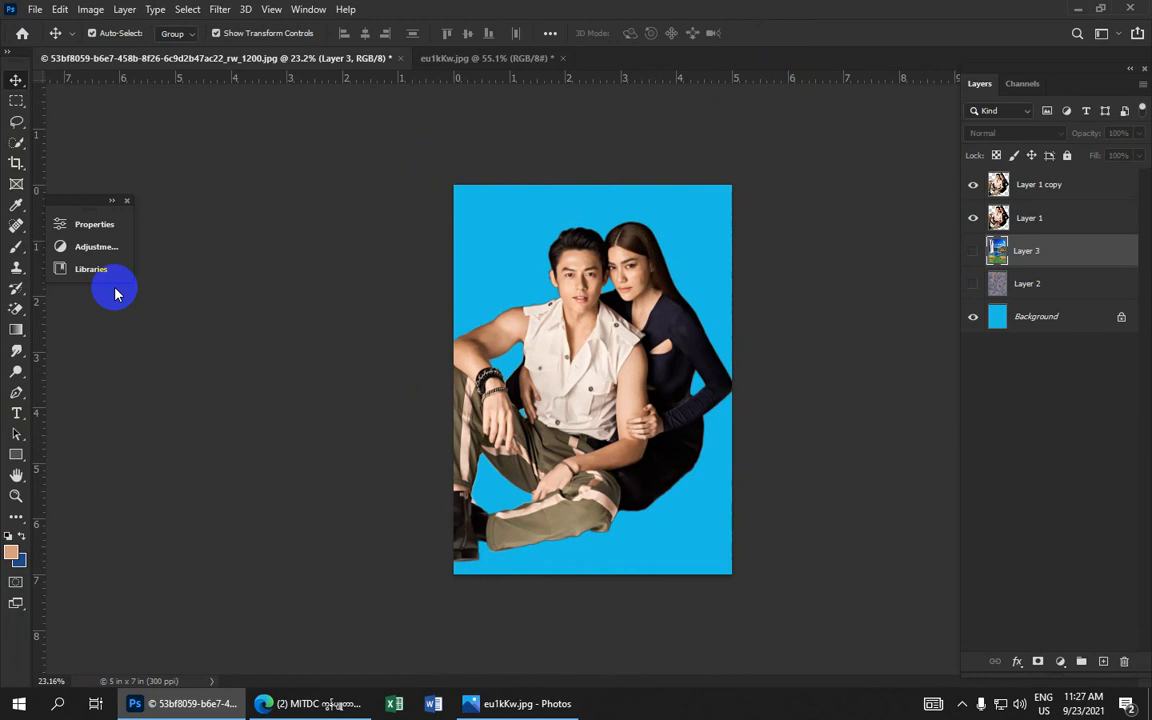
- Select the woman's dark outfit with the Quick Selection Tool
{"action": "left_click", "coordinate": [16, 144]}
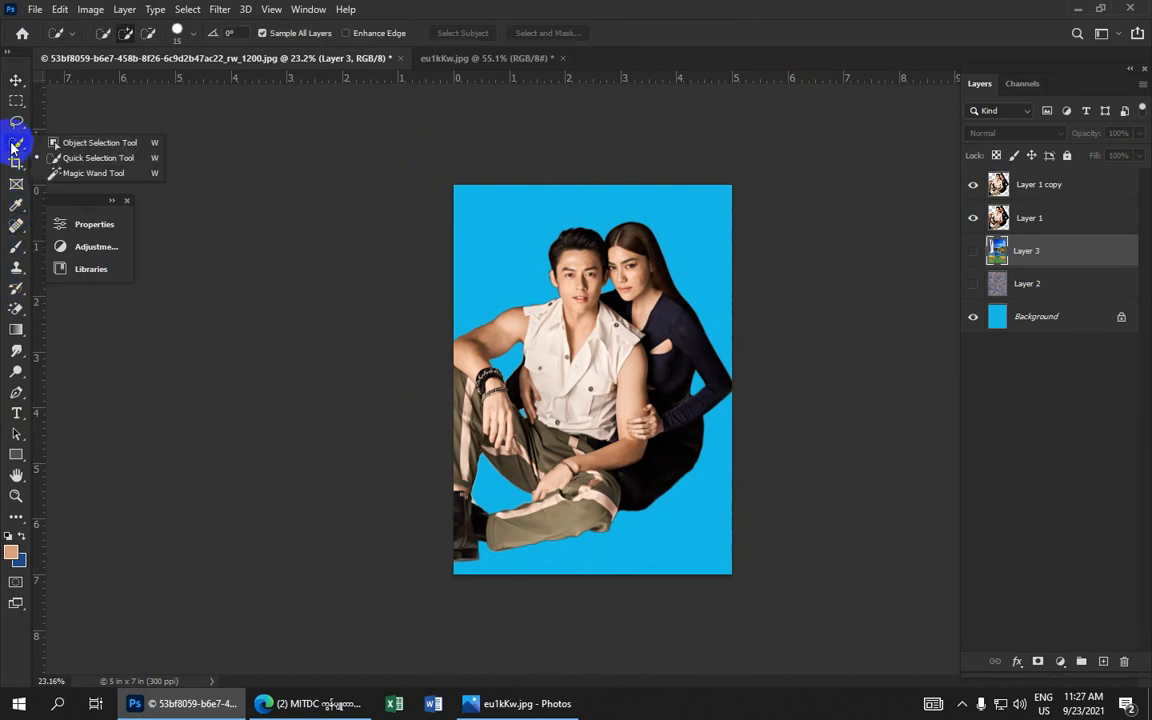
{"action": "left_click", "coordinate": [113, 163]}
{"action": "scroll", "coordinate": [675, 360], "scroll_direction": "up", "scroll_amount": 5}
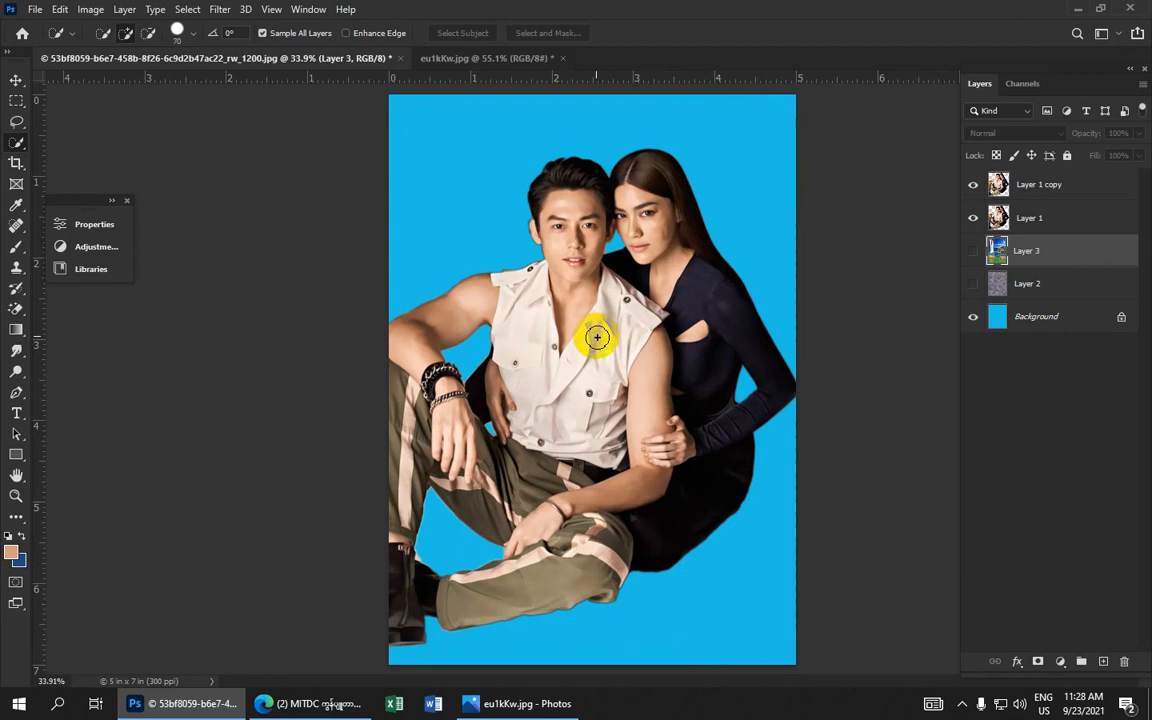
{"action": "mouse_move", "coordinate": [689, 254]}
{"action": "left_mouse_down"}
{"action": "mouse_move", "coordinate": [674, 280]}
{"action": "mouse_move", "coordinate": [705, 282]}
{"action": "mouse_move", "coordinate": [729, 306]}
{"action": "mouse_move", "coordinate": [758, 368]}
{"action": "mouse_move", "coordinate": [759, 408]}
{"action": "mouse_move", "coordinate": [756, 424]}
{"action": "mouse_move", "coordinate": [714, 433]}
{"action": "mouse_move", "coordinate": [680, 503]}
{"action": "mouse_move", "coordinate": [699, 374]}
{"action": "mouse_move", "coordinate": [633, 274]}
{"action": "mouse_move", "coordinate": [608, 276]}
{"action": "mouse_move", "coordinate": [490, 390]}
{"action": "left_mouse_up"}
{"action": "scroll", "coordinate": [478, 390], "scroll_direction": "up", "scroll_amount": 3}
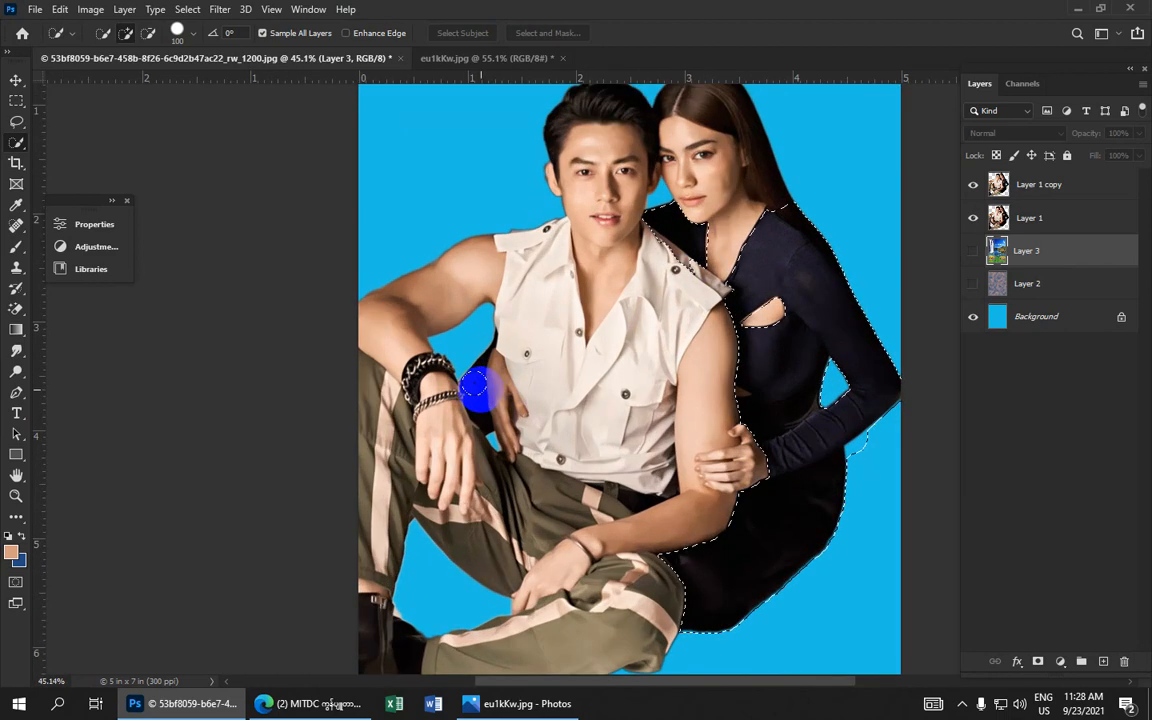
- Reduce the selection brush to 45 px and trim the selection around the man's shoulder strap and the woman's hair over her shoulder
{"action": "key", "text": "bracketleft"}
{"action": "key", "text": "bracketleft"}
{"action": "key", "text": "bracketleft"}
{"action": "key", "text": "bracketleft"}
{"action": "key", "text": "bracketleft"}
{"action": "left_click_drag", "start_coordinate": [744, 241], "coordinate": [749, 243]}
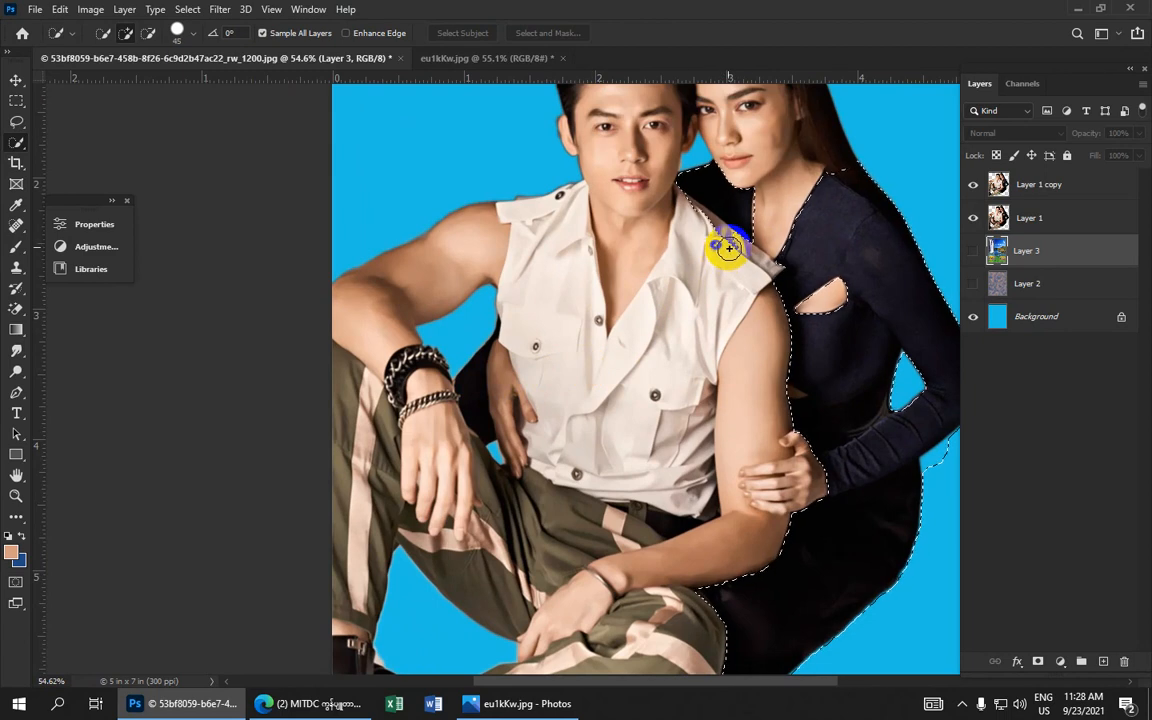
{"action": "key", "text": "alt"}
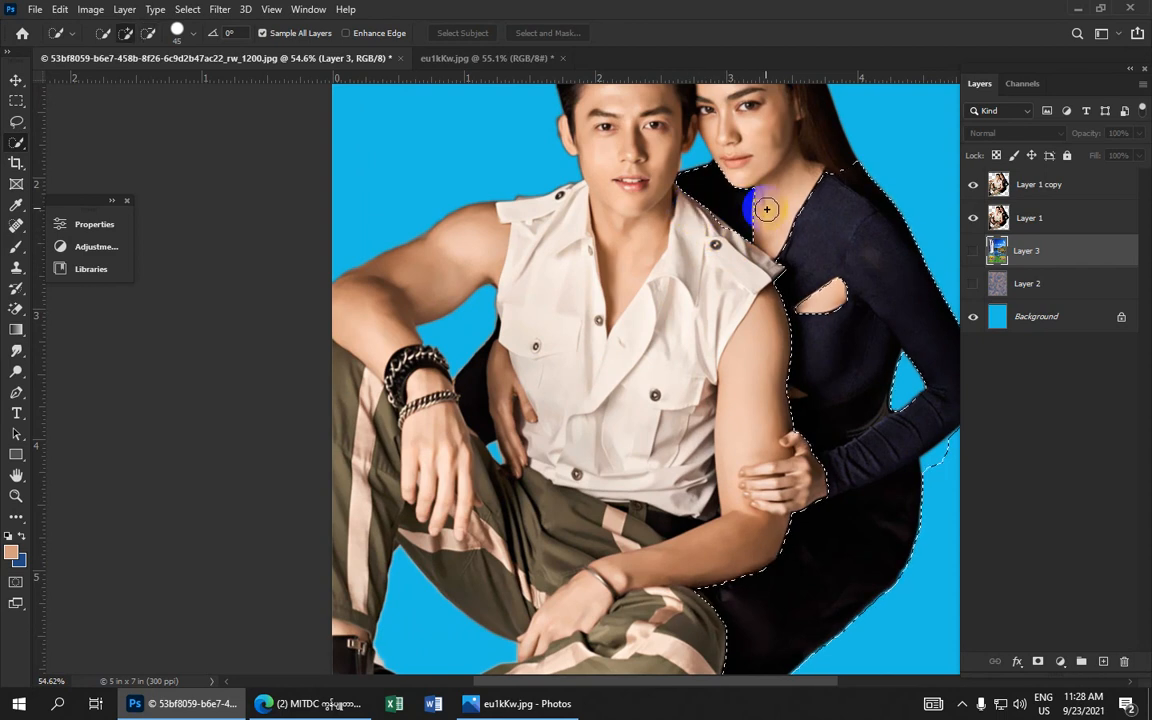
{"action": "key", "text": "alt"}
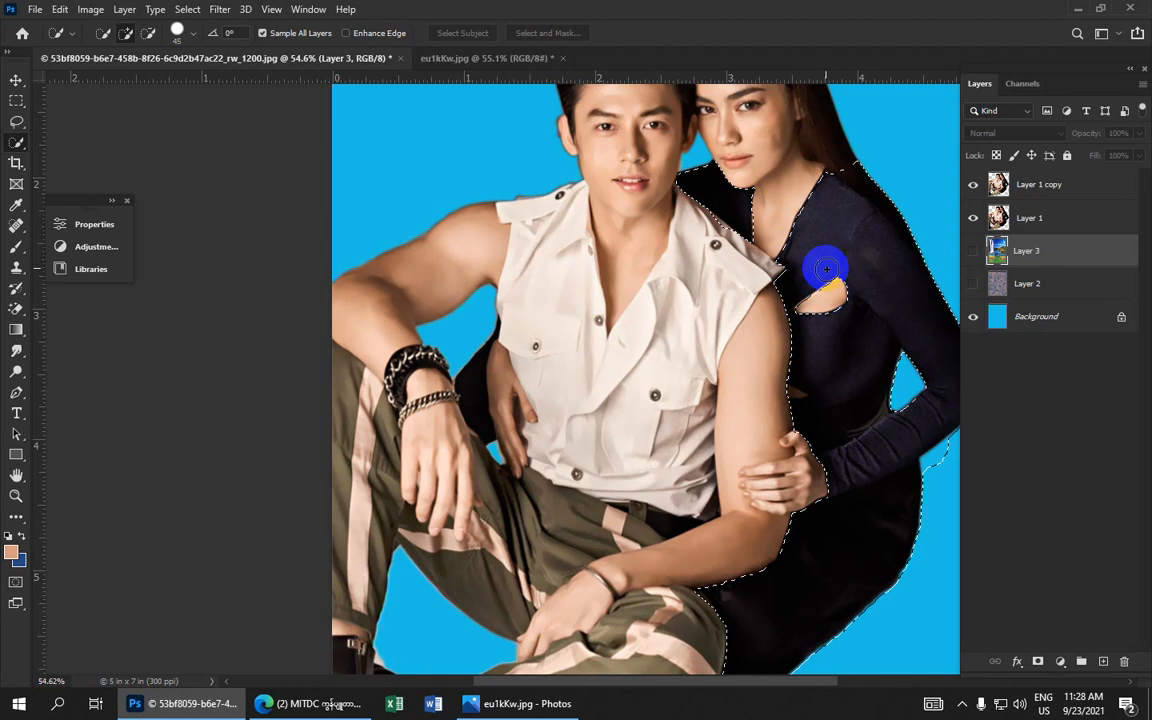
{"action": "key", "text": "alt"}
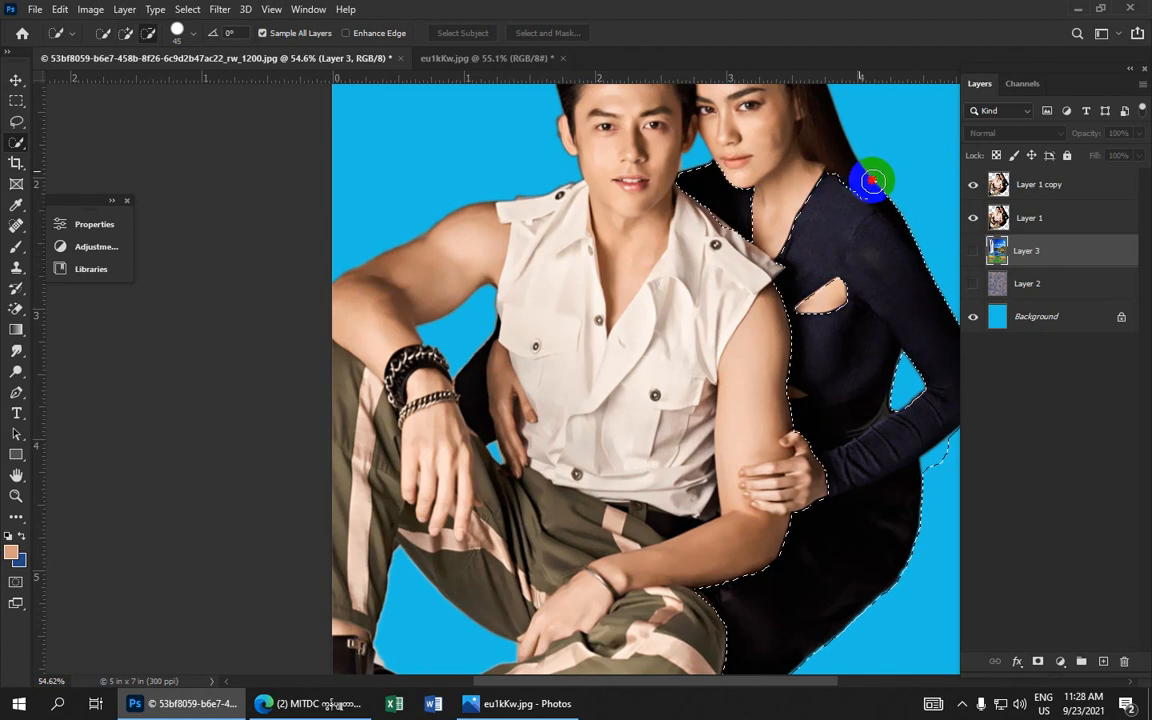
{"action": "left_click", "coordinate": [912, 215], "text": "alt"}
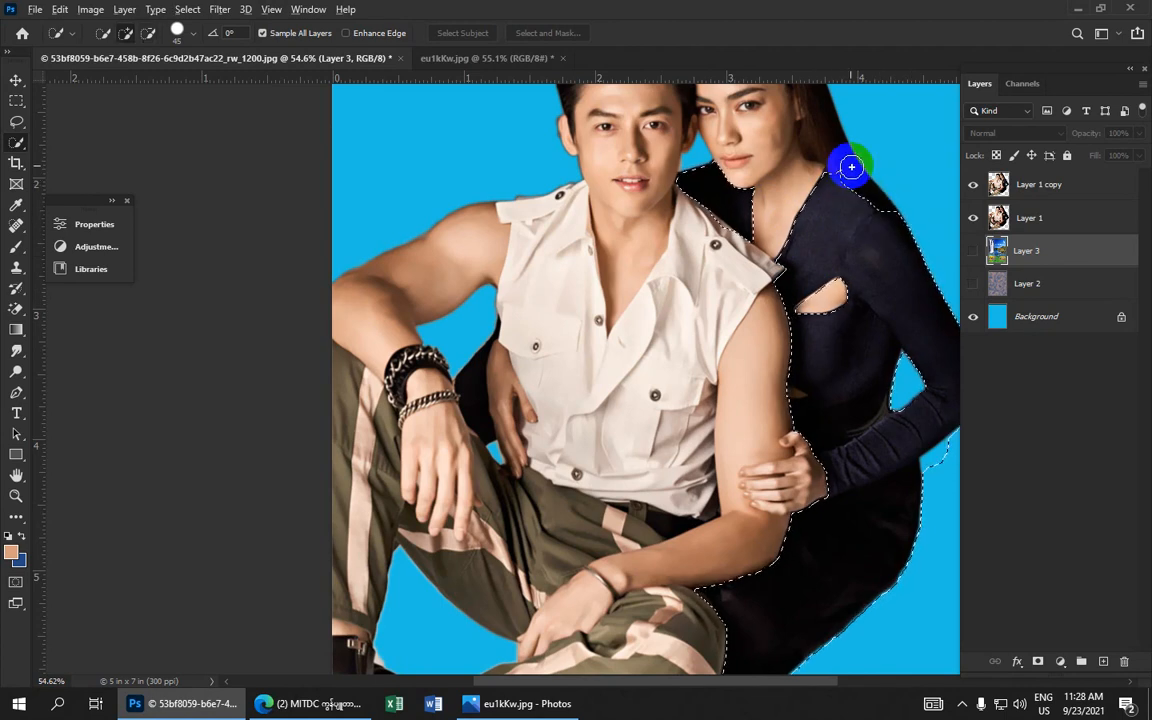
- Subtract the strip of blue background below the woman's elbow from the outfit selection
{"action": "key", "text": "space"}
{"action": "left_click_drag", "start_coordinate": [862, 278], "coordinate": [739, 151]}
{"action": "left_click", "coordinate": [832, 321], "text": "alt"}
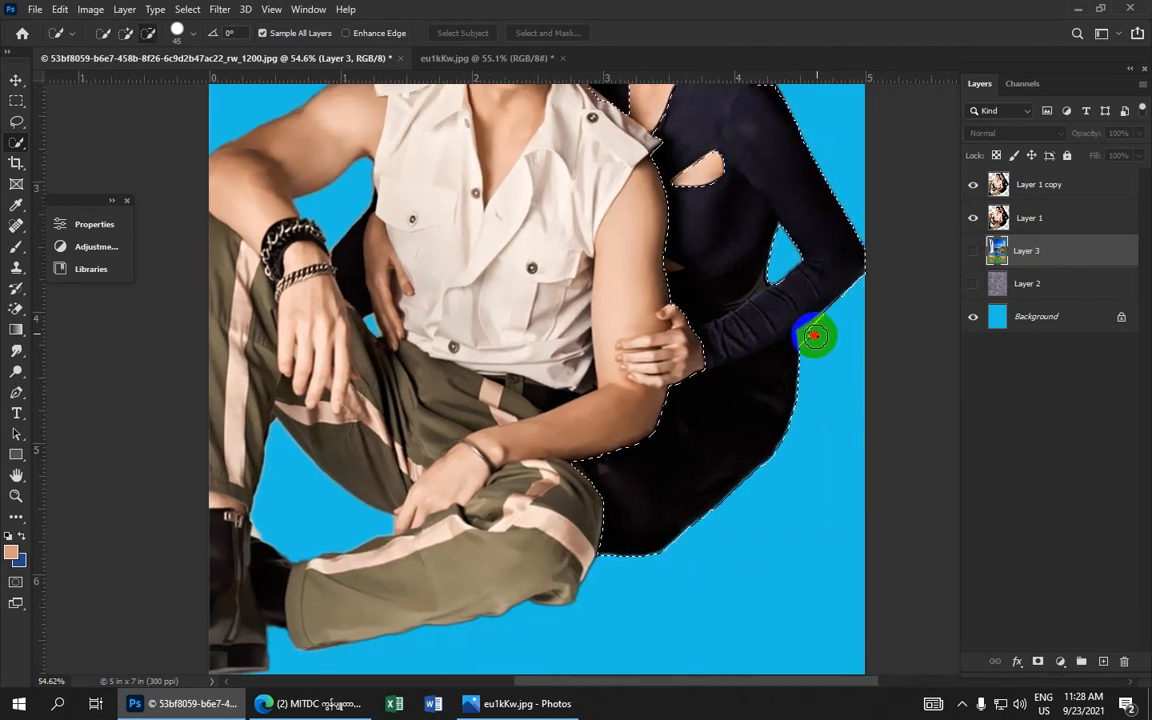
{"action": "left_click", "coordinate": [807, 337], "text": "alt"}
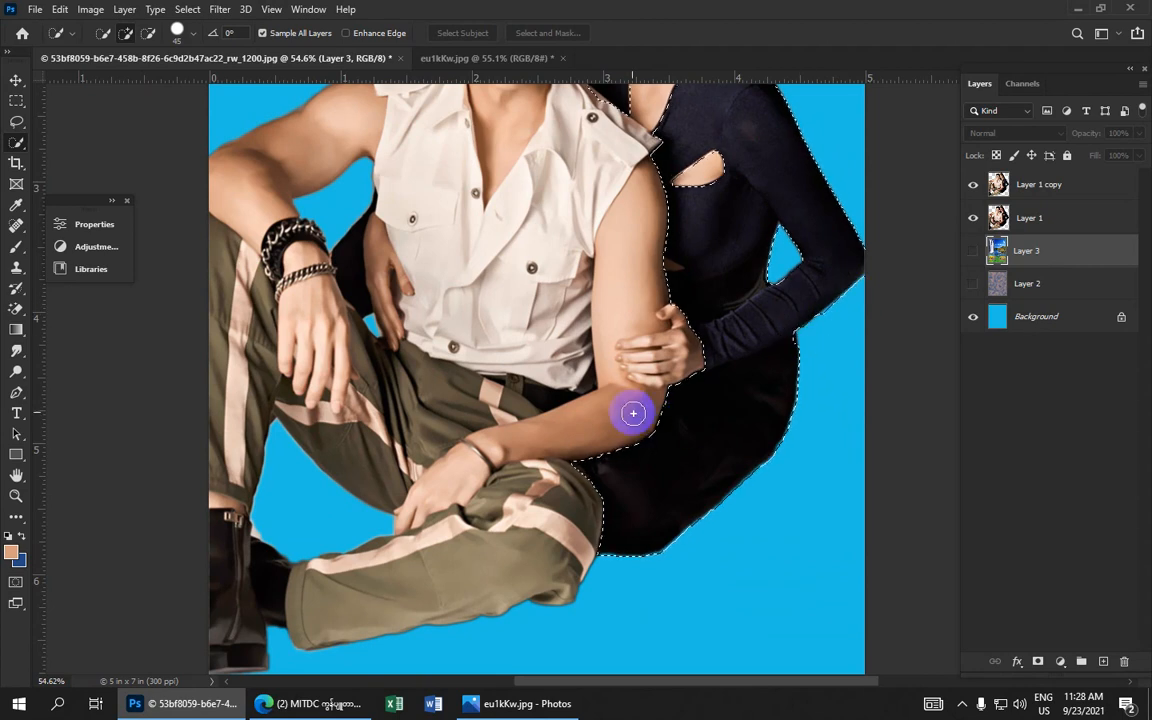
- Add the piece of the woman's dark sleeve between the man's bracelets and waist to the selection
{"action": "key", "text": "space"}
{"action": "left_click_drag", "start_coordinate": [488, 278], "coordinate": [702, 321]}
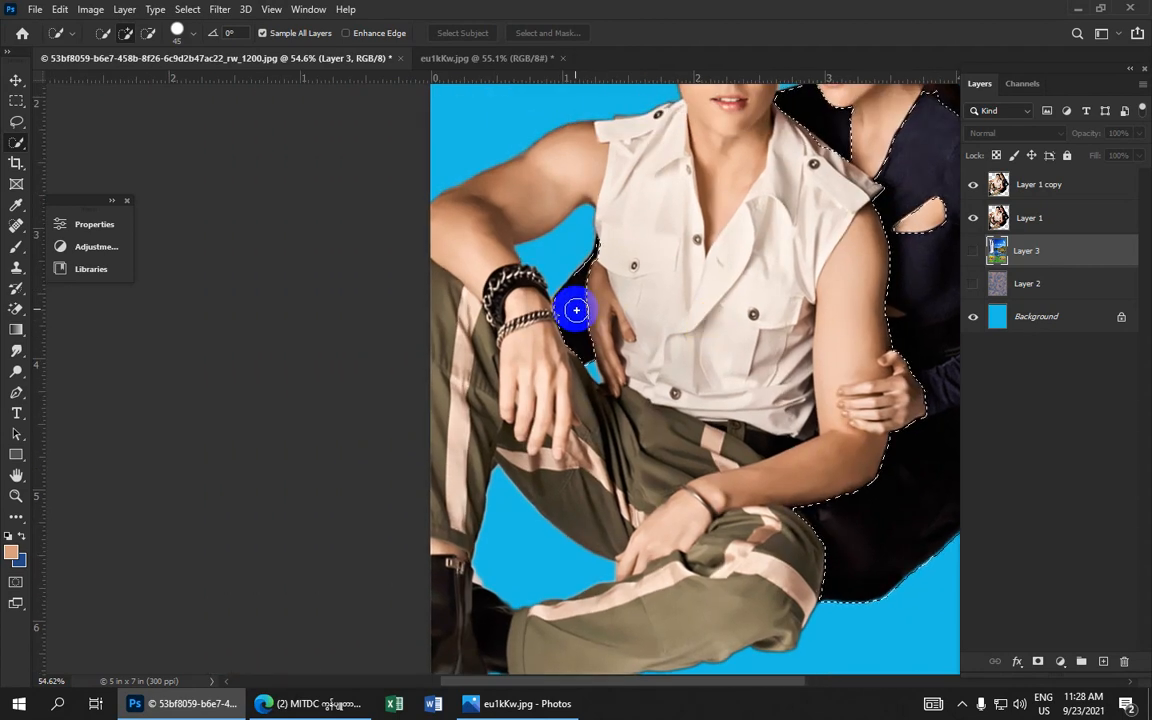
{"action": "left_click_drag", "start_coordinate": [576, 310], "coordinate": [595, 264]}
{"action": "left_click", "coordinate": [591, 374]}
{"action": "scroll", "coordinate": [635, 269], "scroll_direction": "down", "scroll_amount": 1}
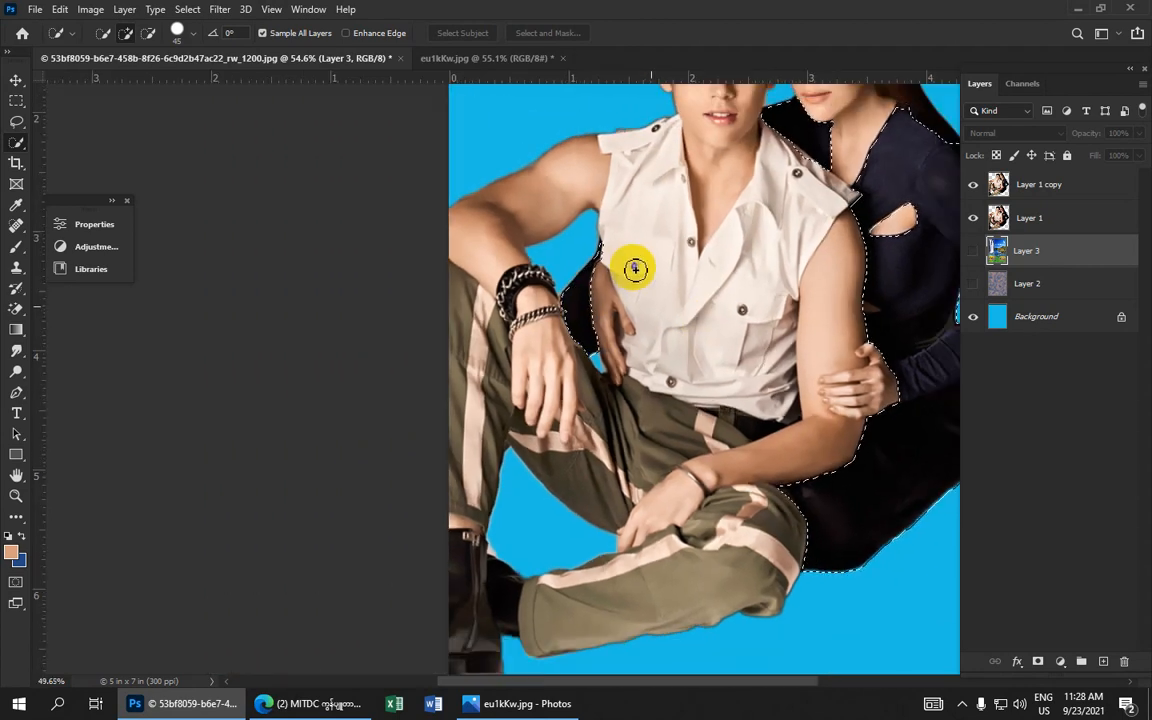
{"action": "scroll", "coordinate": [635, 269], "scroll_direction": "down", "scroll_amount": 5}
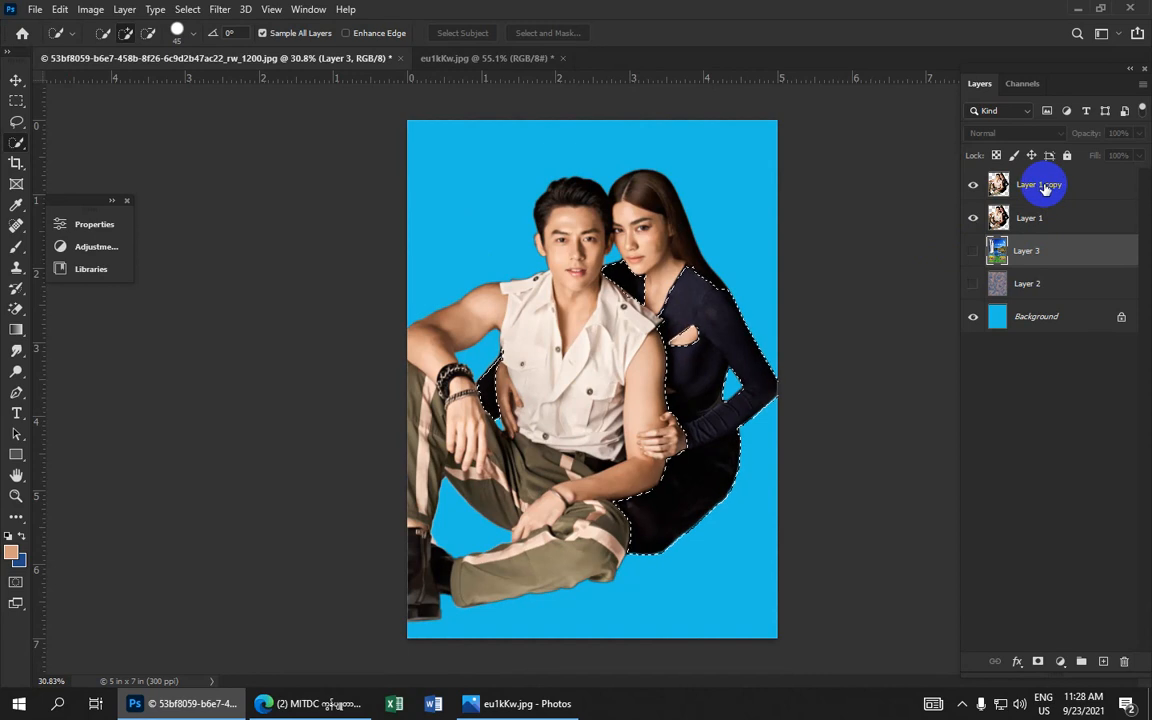
- Tint the outfit bluer on Layer 1 copy with Color Balance midtones of 0, +4 and +26, and deselect it
{"action": "left_click", "coordinate": [1044, 188]}
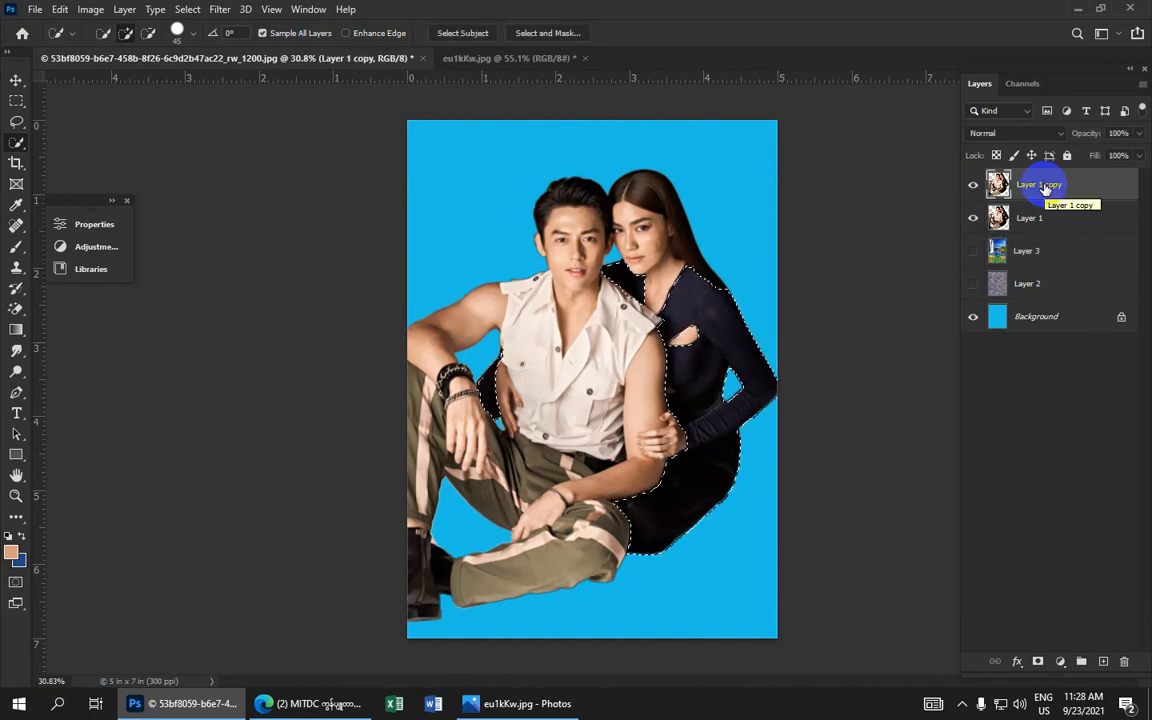
{"action": "key", "text": "ctrl+b"}
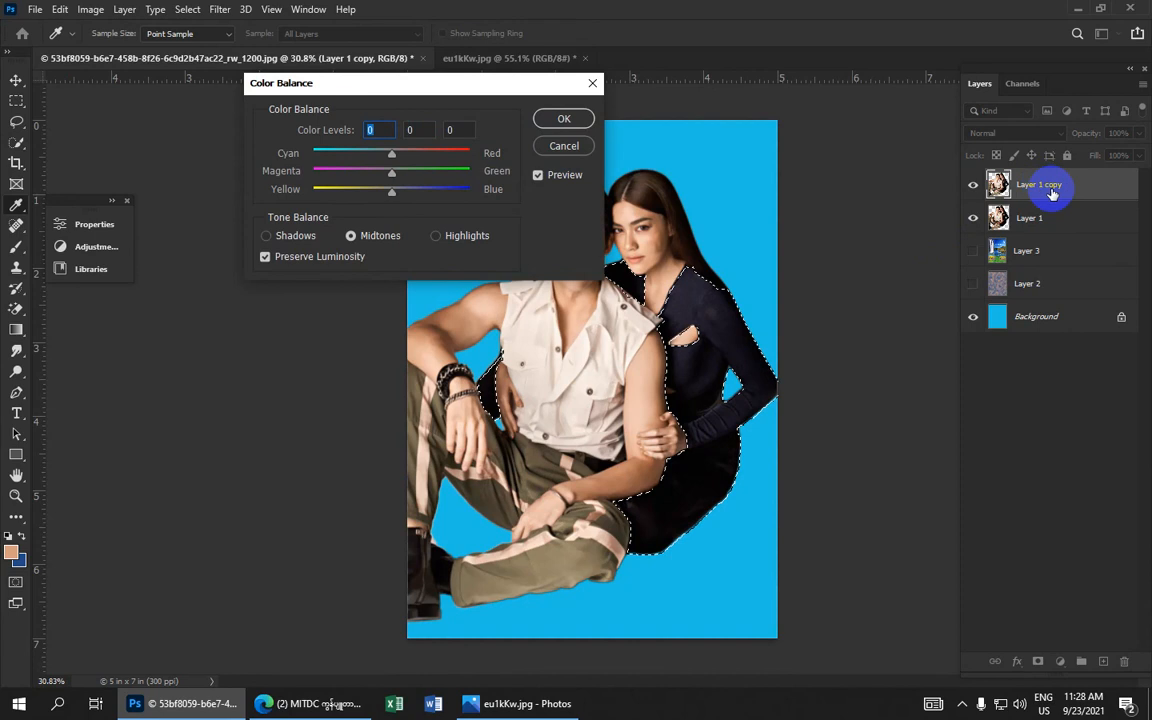
{"action": "left_click", "coordinate": [391, 156]}
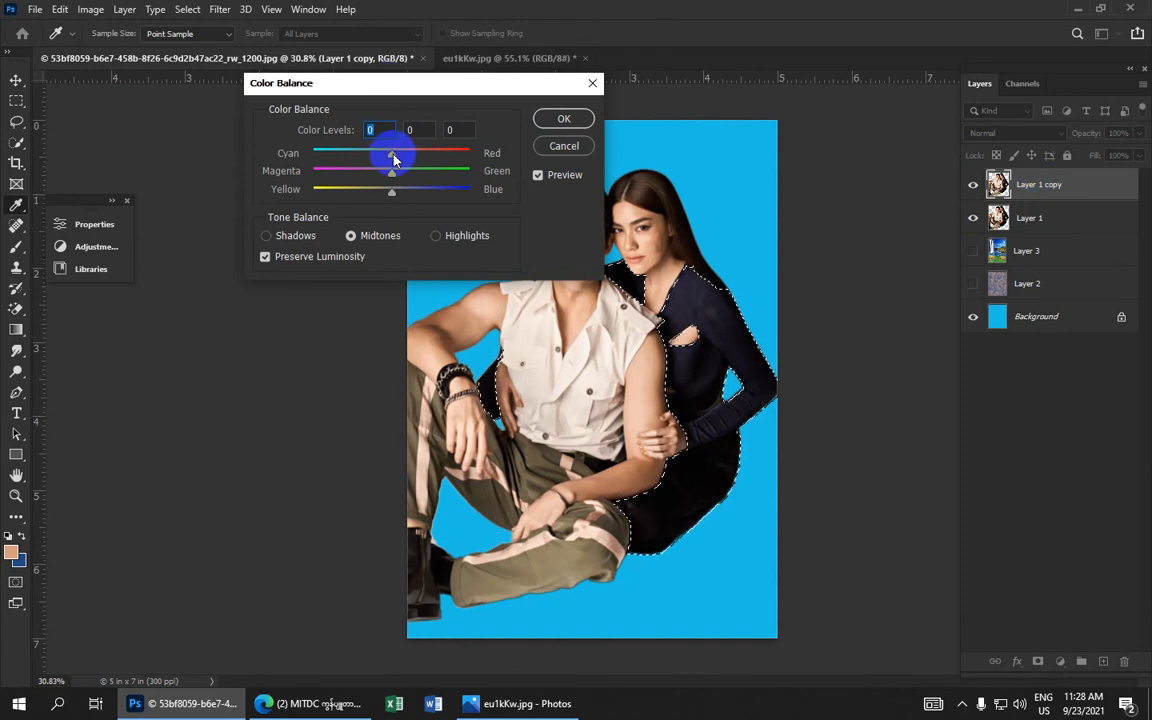
{"action": "left_click", "coordinate": [394, 173]}
{"action": "left_click_drag", "start_coordinate": [396, 177], "coordinate": [419, 190]}
{"action": "left_click", "coordinate": [394, 192]}
{"action": "left_click", "coordinate": [404, 181]}
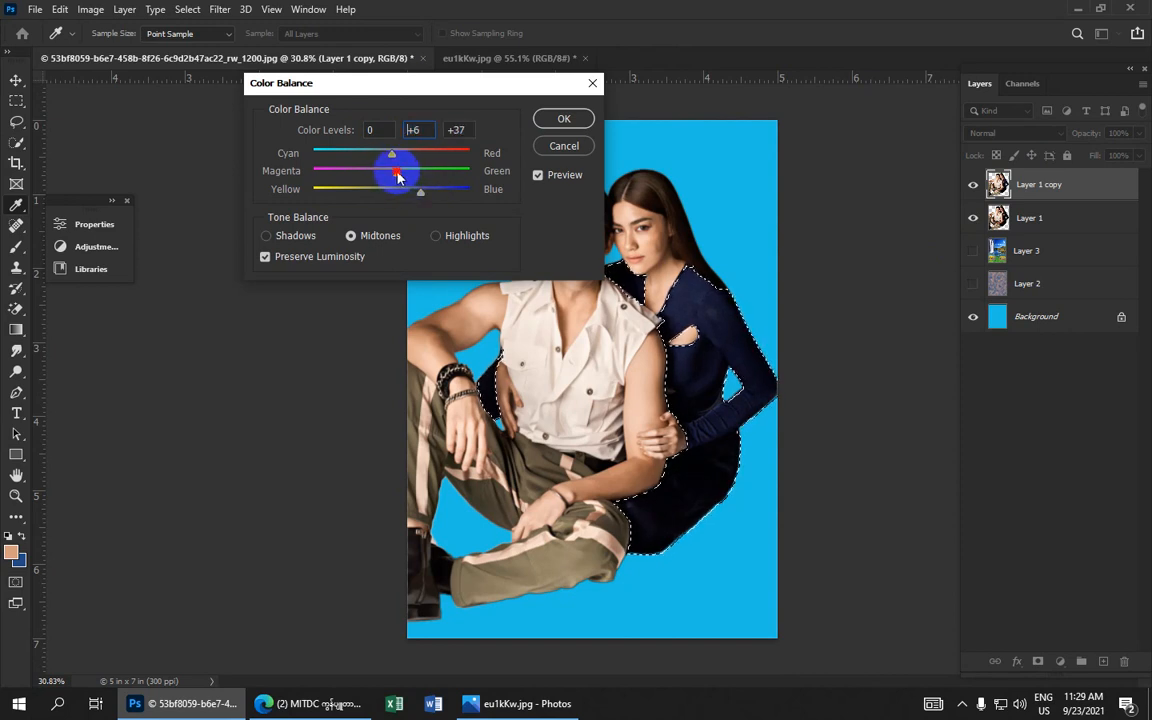
{"action": "left_click_drag", "start_coordinate": [414, 192], "coordinate": [417, 195]}
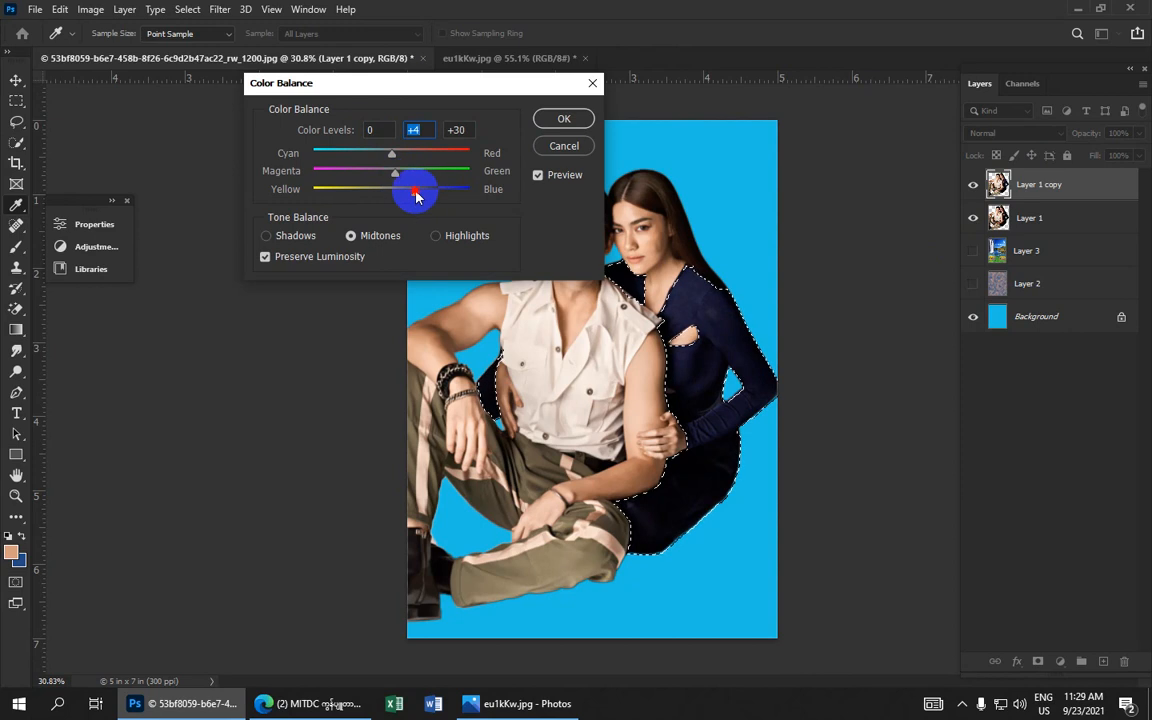
{"action": "left_click", "coordinate": [556, 118]}
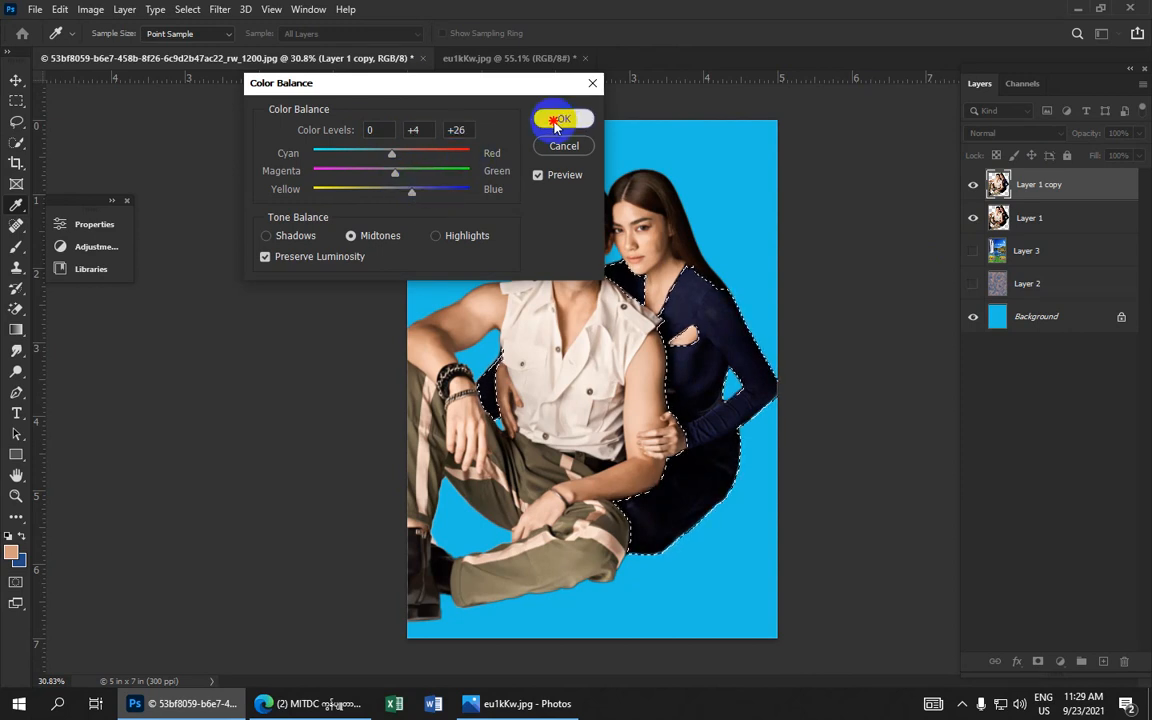
{"action": "key", "text": "w"}
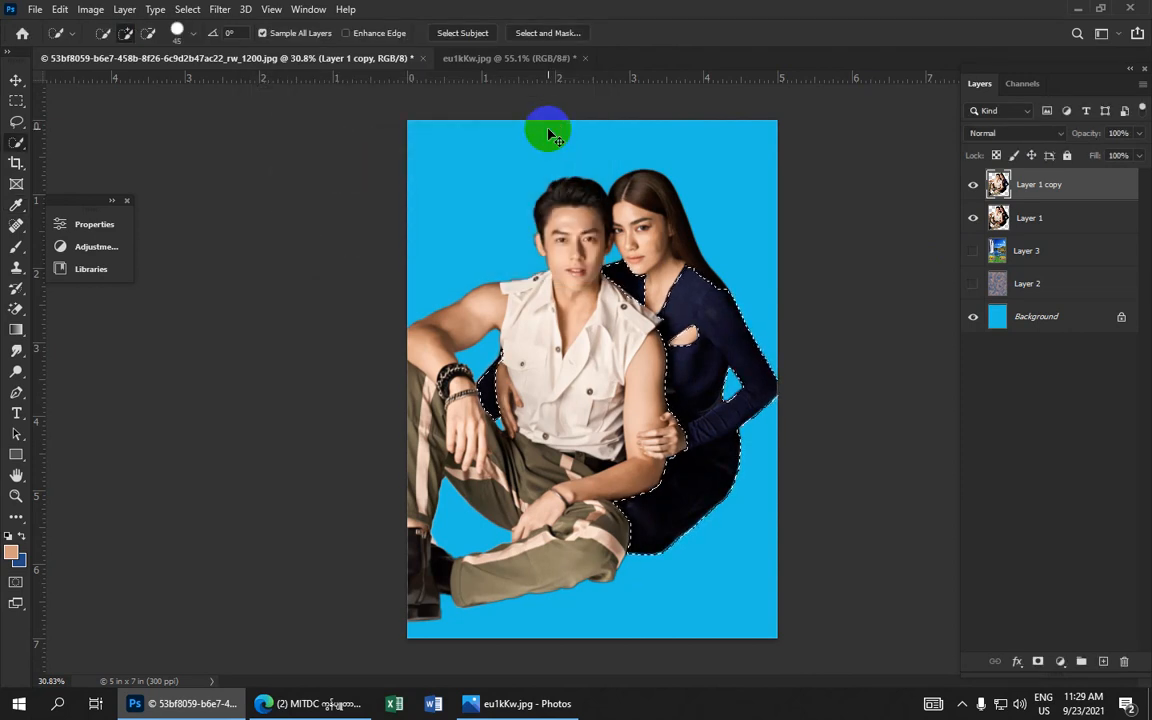
{"action": "key", "text": "ctrl+d"}
- Select the woman's hair down to her shoulder, subtracting her face, neck and the blue background beside it
{"action": "scroll", "coordinate": [598, 285], "scroll_direction": "up", "scroll_amount": 2}
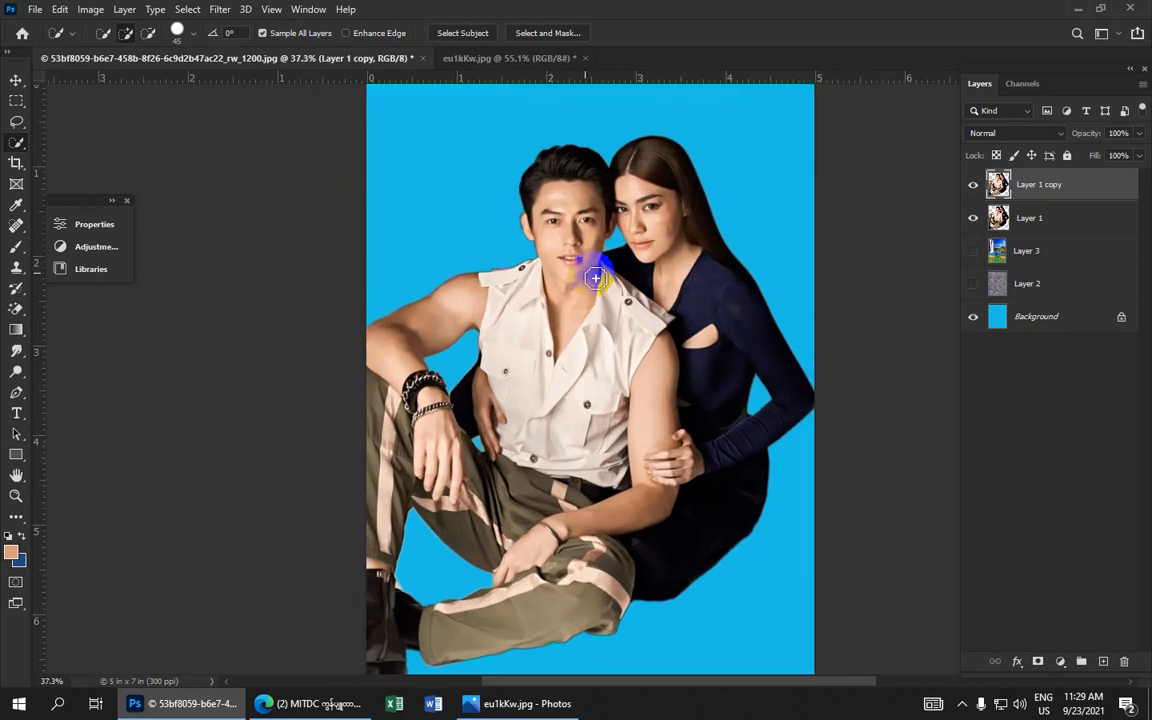
{"action": "left_click_drag", "start_coordinate": [651, 158], "coordinate": [683, 191]}
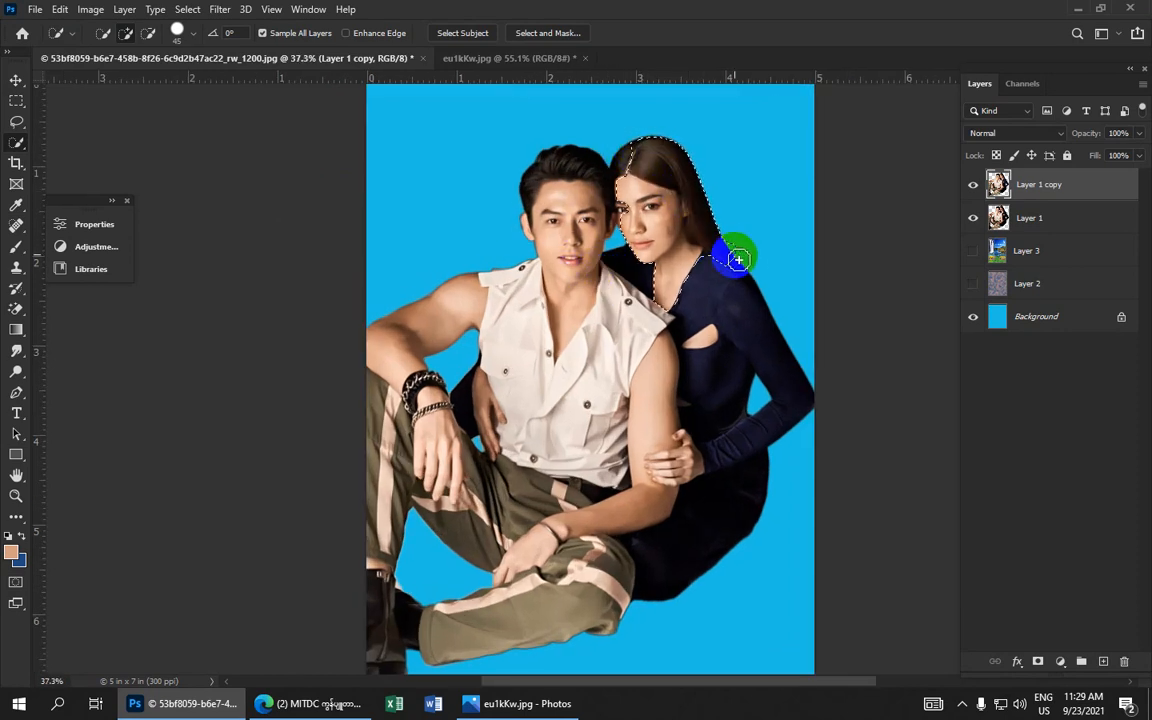
{"action": "left_click_drag", "start_coordinate": [736, 286], "coordinate": [672, 285]}
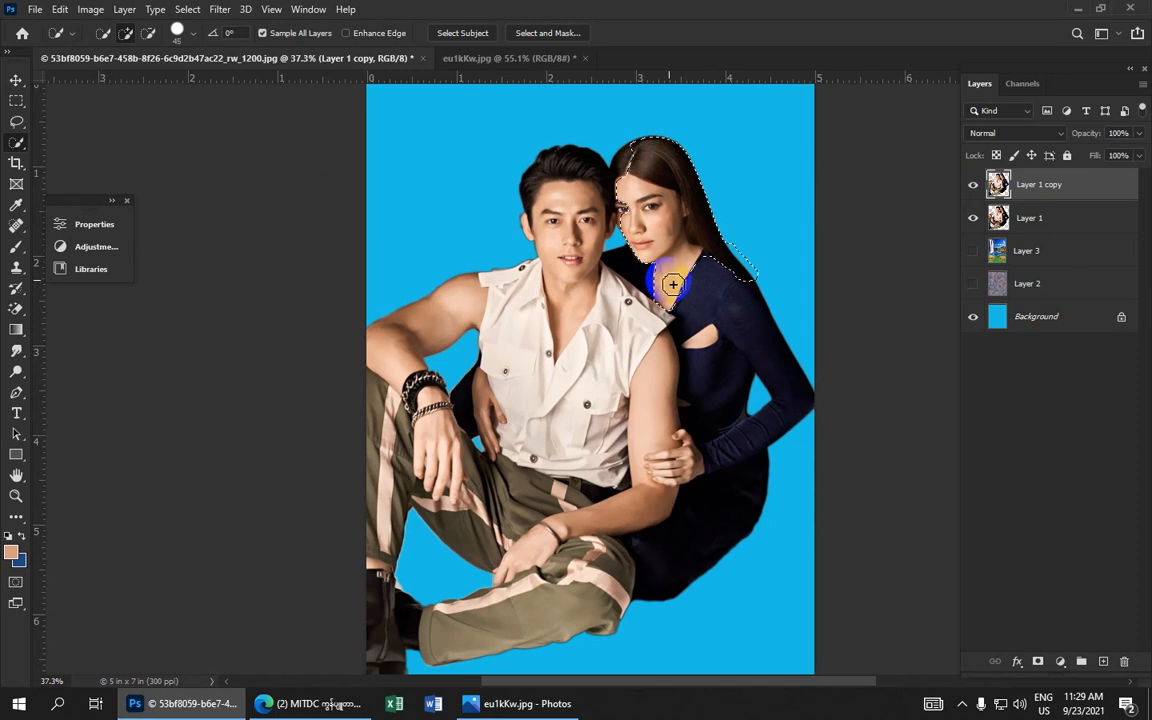
{"action": "left_click", "coordinate": [694, 286], "text": "alt"}
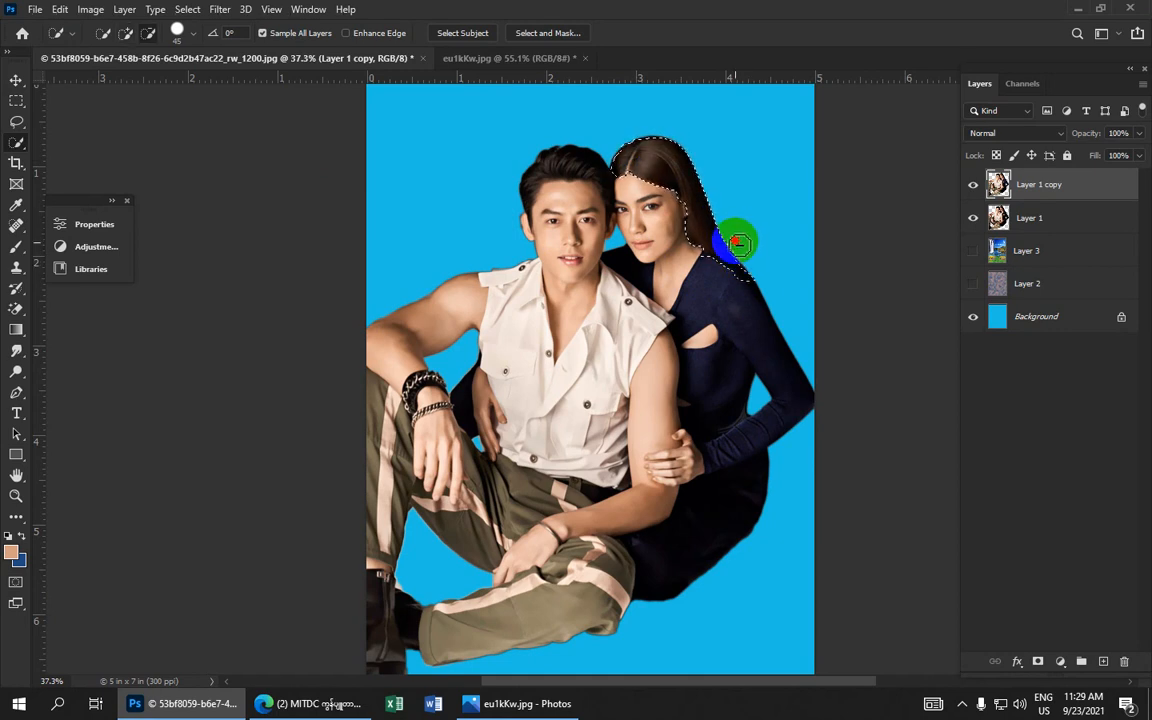
{"action": "left_click", "coordinate": [740, 245], "text": "alt"}
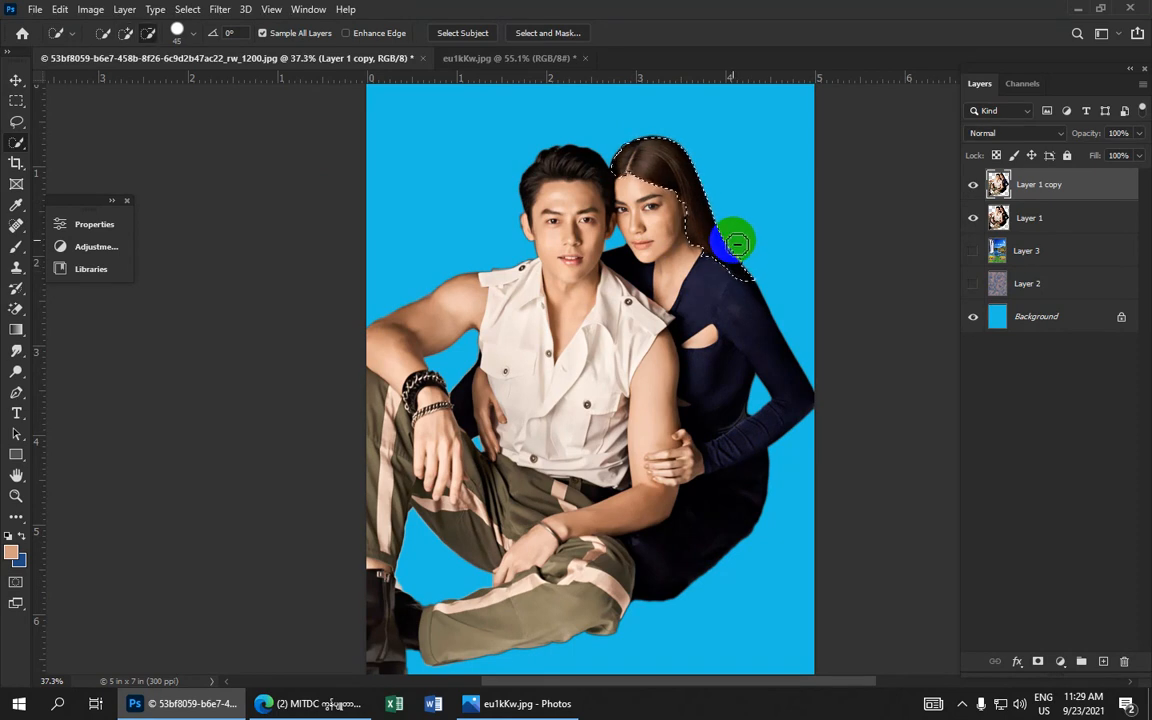
{"action": "left_click", "coordinate": [737, 243], "text": "alt"}
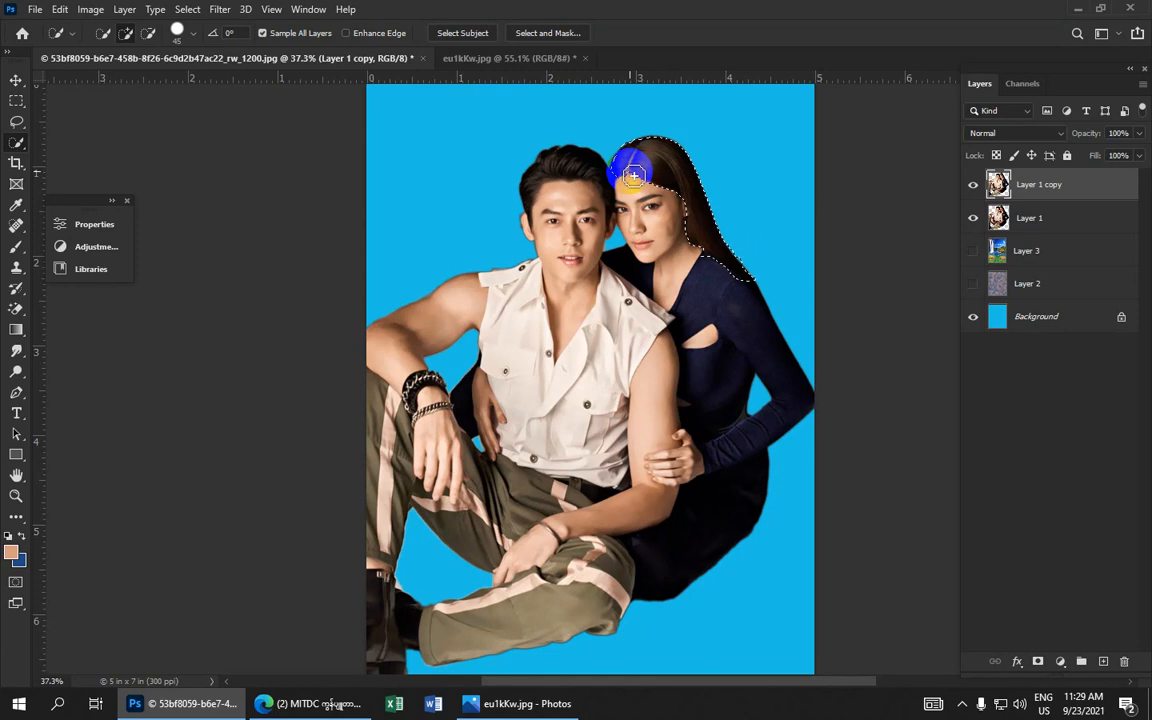
- Redden the woman's hair with a Color Balance midtone red level of +14 and remove the selection
{"action": "key", "text": "i"}
{"action": "key", "text": "ctrl+b"}
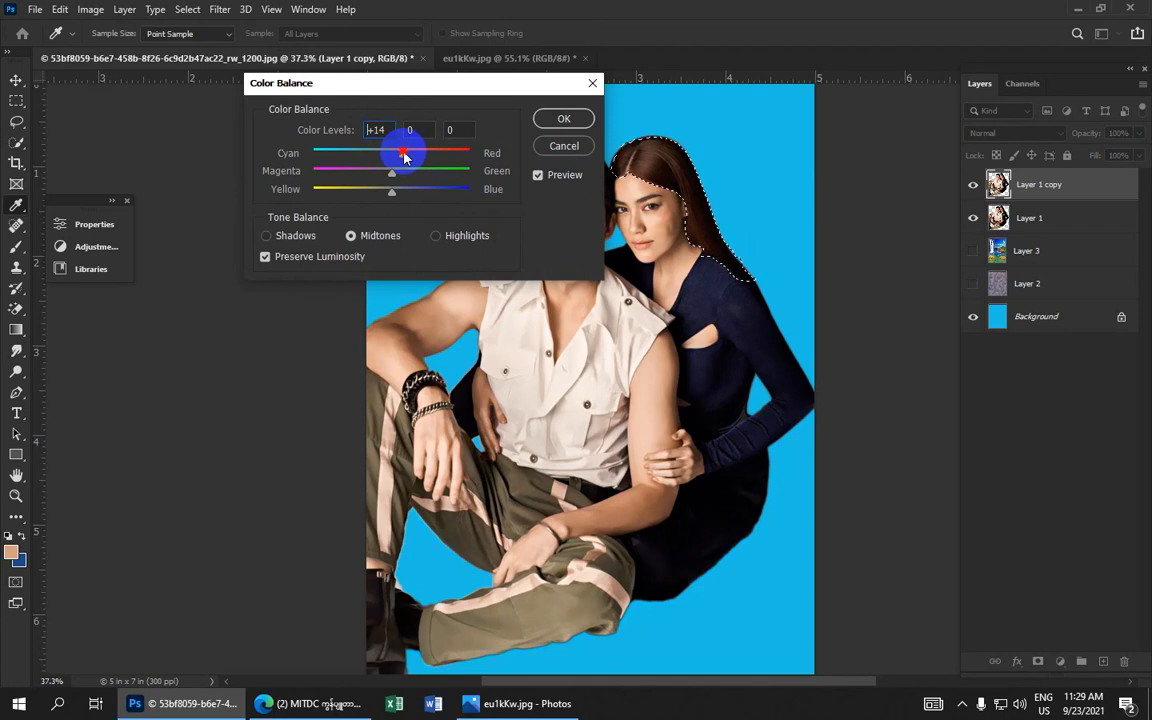
{"action": "left_click", "coordinate": [552, 120]}
{"action": "key", "text": "w"}
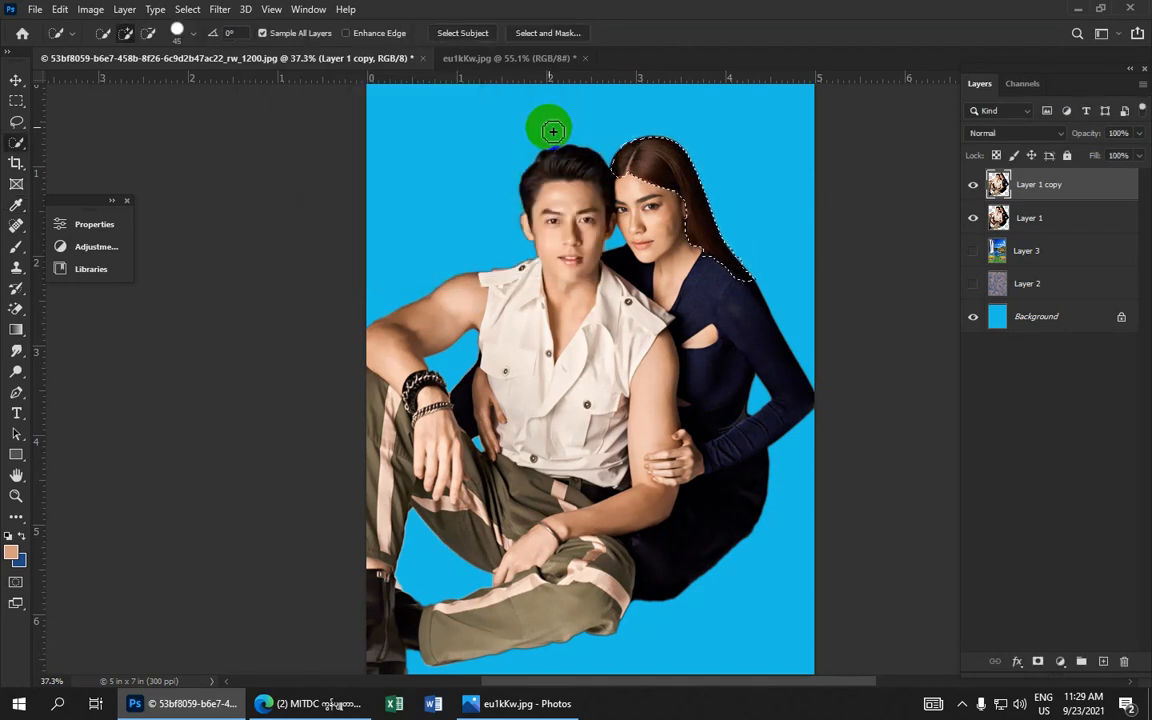
{"action": "scroll", "coordinate": [593, 321], "scroll_direction": "up", "scroll_amount": 3}
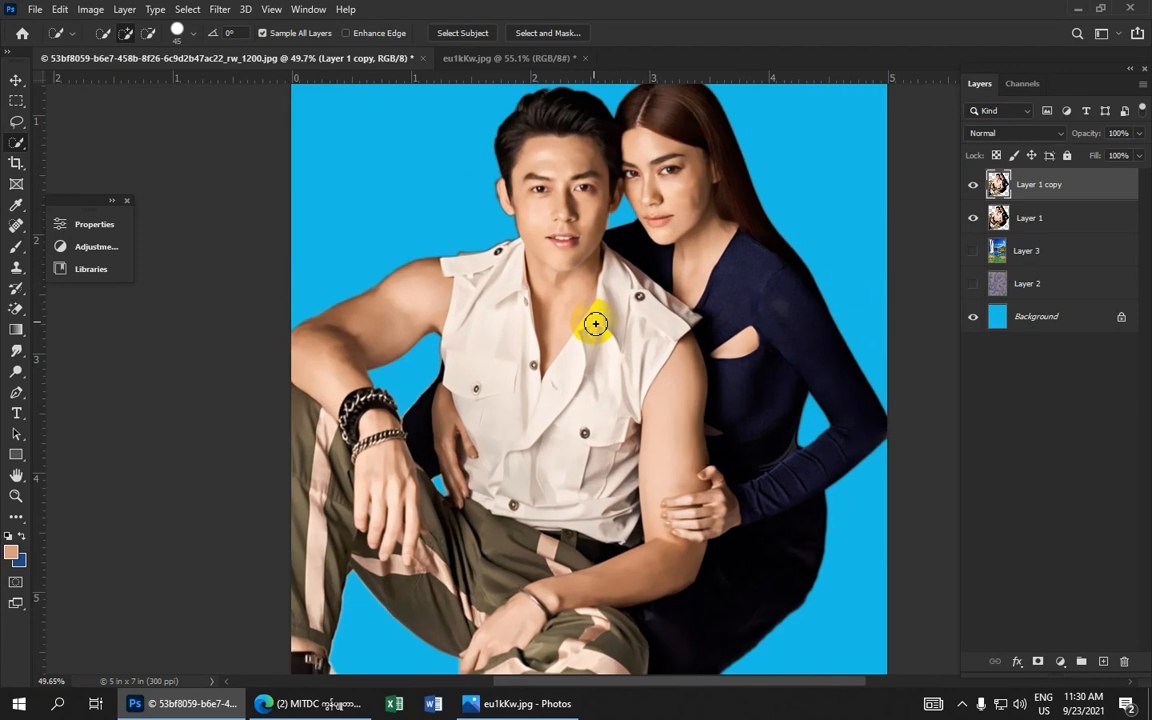
- Select the man's sleeveless shirt including its shoulder straps, refining the area around his waist and the woman's hand with a 25 px brush
{"action": "mouse_move", "coordinate": [598, 345]}
{"action": "left_mouse_down"}
{"action": "mouse_move", "coordinate": [613, 262]}
{"action": "mouse_move", "coordinate": [624, 267]}
{"action": "mouse_move", "coordinate": [675, 195]}
{"action": "mouse_move", "coordinate": [721, 203]}
{"action": "mouse_move", "coordinate": [634, 290]}
{"action": "mouse_move", "coordinate": [580, 431]}
{"action": "mouse_move", "coordinate": [521, 413]}
{"action": "mouse_move", "coordinate": [510, 396]}
{"action": "mouse_move", "coordinate": [493, 413]}
{"action": "mouse_move", "coordinate": [481, 399]}
{"action": "mouse_move", "coordinate": [496, 359]}
{"action": "mouse_move", "coordinate": [506, 173]}
{"action": "mouse_move", "coordinate": [496, 127]}
{"action": "mouse_move", "coordinate": [516, 128]}
{"action": "mouse_move", "coordinate": [478, 139]}
{"action": "left_mouse_up"}
{"action": "mouse_move", "coordinate": [466, 376]}
{"action": "left_mouse_down"}
{"action": "mouse_move", "coordinate": [463, 398]}
{"action": "mouse_move", "coordinate": [442, 360]}
{"action": "left_mouse_up"}
{"action": "scroll", "coordinate": [463, 398], "scroll_direction": "up", "scroll_amount": 5}
{"action": "key", "text": "bracketleft"}
{"action": "key", "text": "bracketleft"}
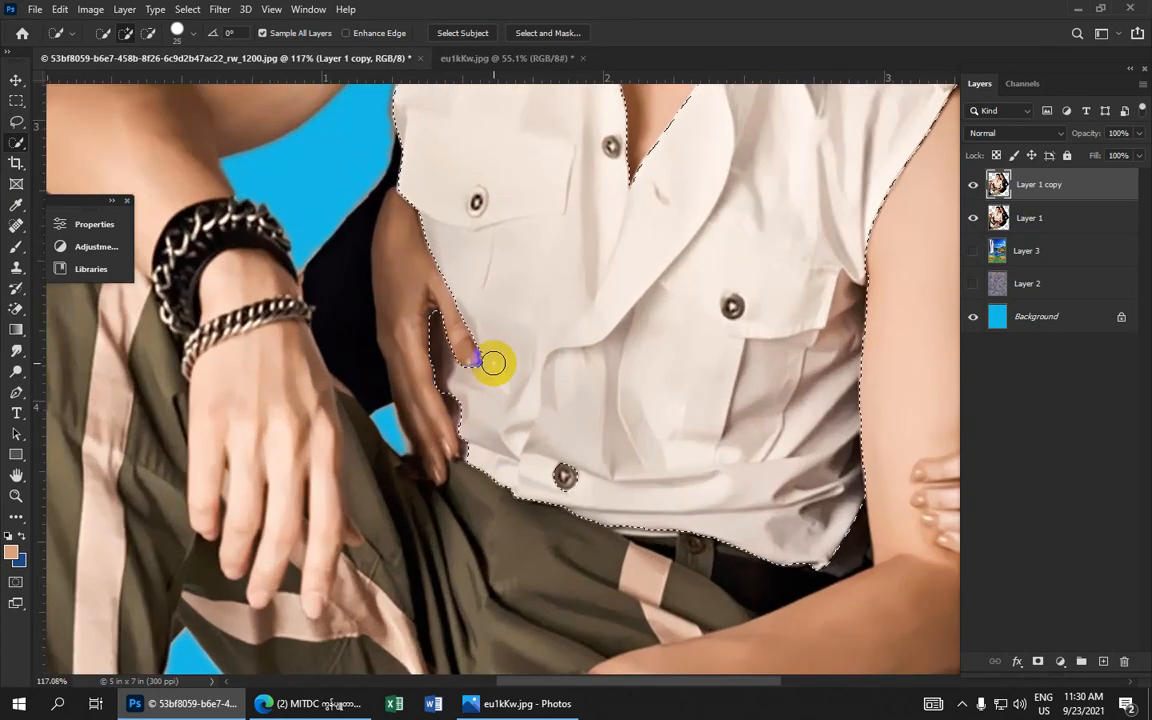
{"action": "mouse_move", "coordinate": [481, 412]}
{"action": "left_mouse_down"}
{"action": "mouse_move", "coordinate": [450, 398]}
{"action": "mouse_move", "coordinate": [468, 406]}
{"action": "mouse_move", "coordinate": [478, 450]}
{"action": "left_mouse_up"}
{"action": "scroll", "coordinate": [478, 450], "scroll_direction": "down", "scroll_amount": 5}
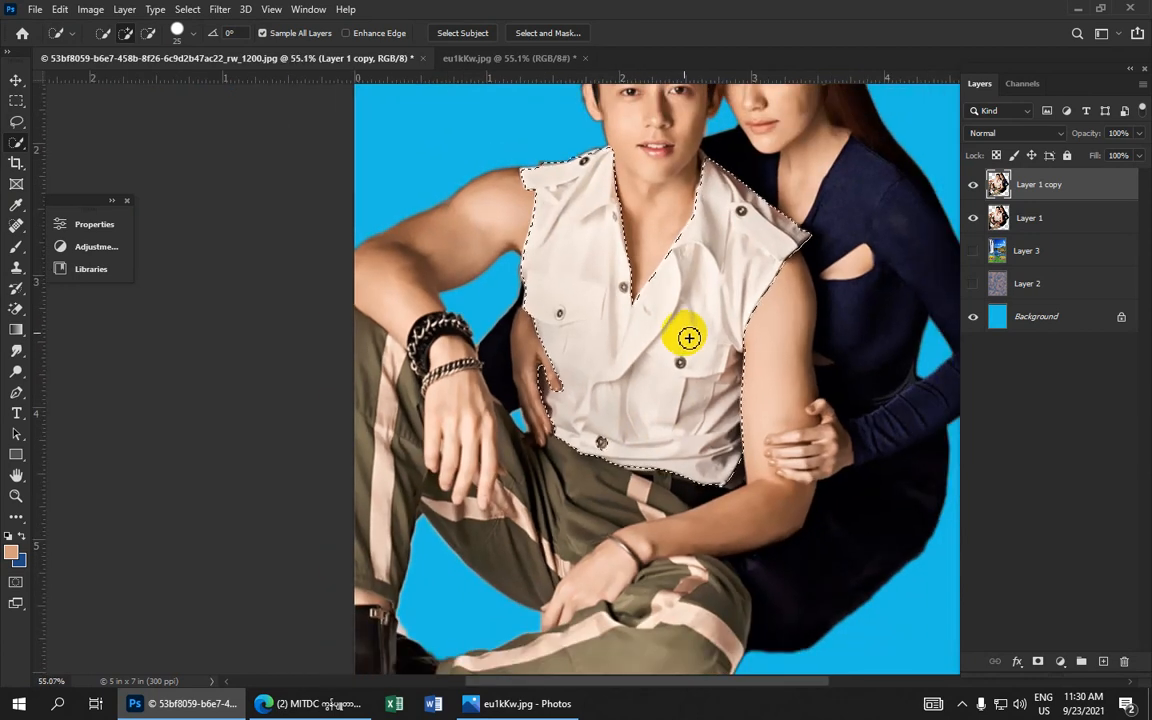
{"action": "mouse_move", "coordinate": [705, 180]}
{"action": "left_mouse_down"}
{"action": "mouse_move", "coordinate": [707, 159]}
{"action": "mouse_move", "coordinate": [751, 165]}
{"action": "mouse_move", "coordinate": [747, 144]}
{"action": "left_mouse_up"}
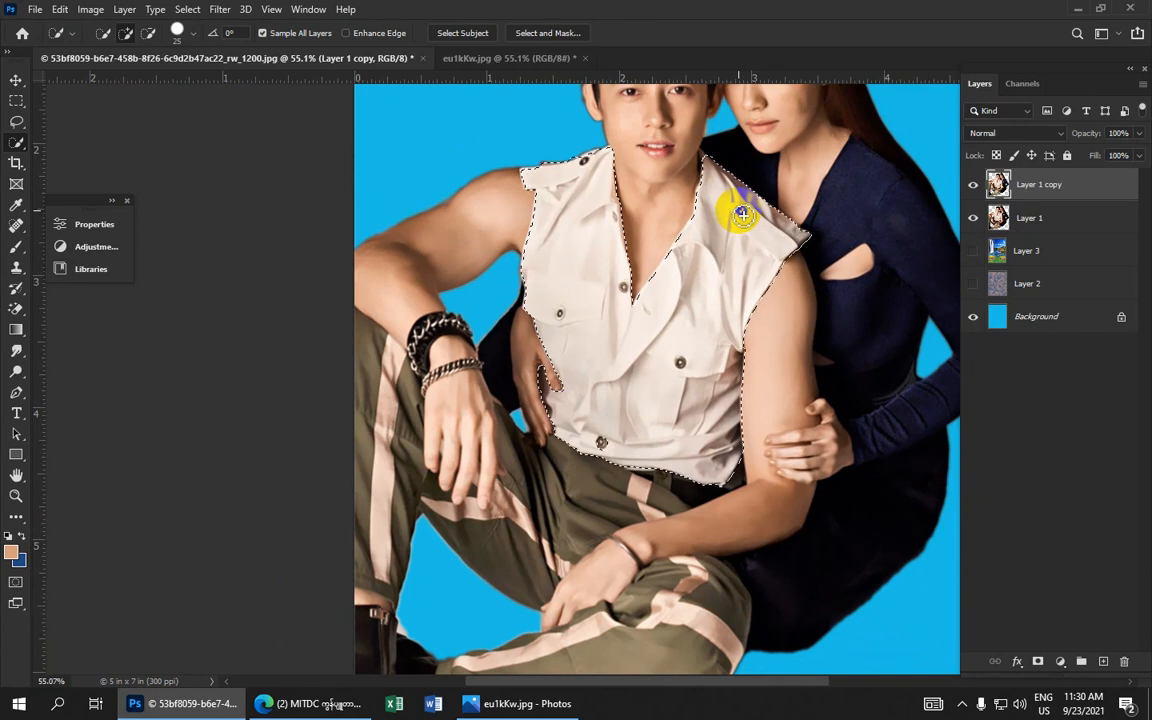
{"action": "mouse_move", "coordinate": [540, 180]}
{"action": "left_mouse_down"}
{"action": "mouse_move", "coordinate": [531, 176]}
{"action": "mouse_move", "coordinate": [540, 180]}
{"action": "left_mouse_up"}
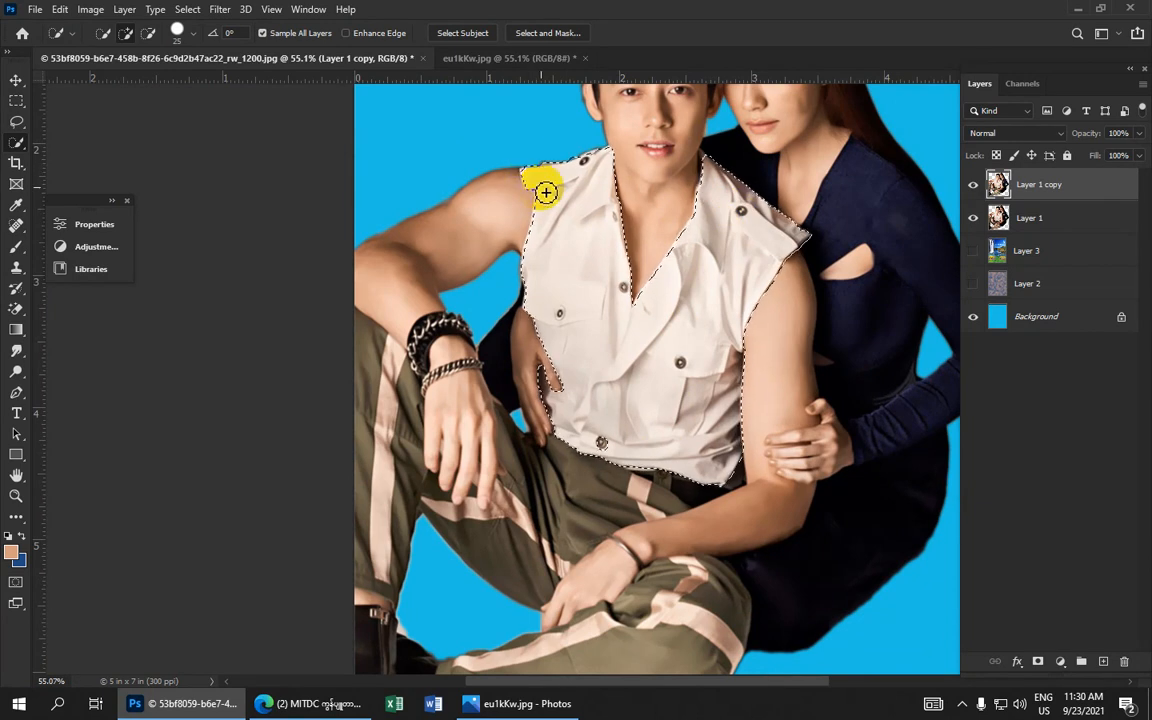
- Brighten the man's selected shirt with a Levels midtone value of 1.19 and remove the selection
{"action": "key", "text": "ctrl+l"}
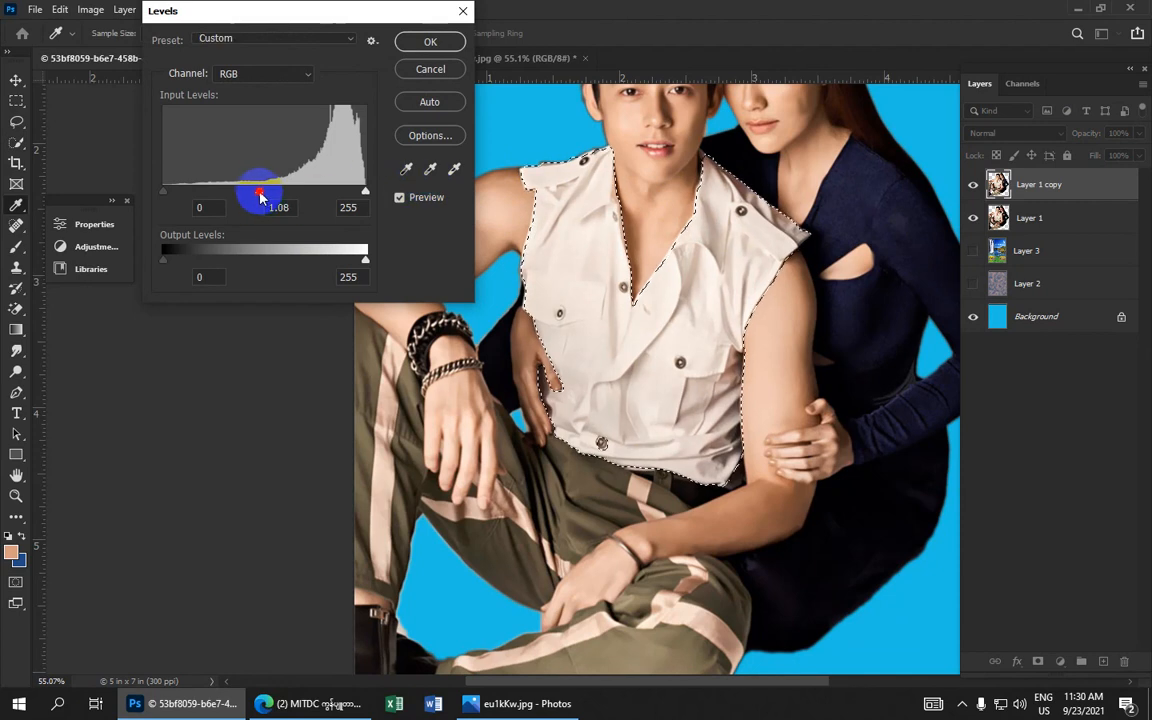
{"action": "left_click_drag", "start_coordinate": [260, 197], "coordinate": [253, 196]}
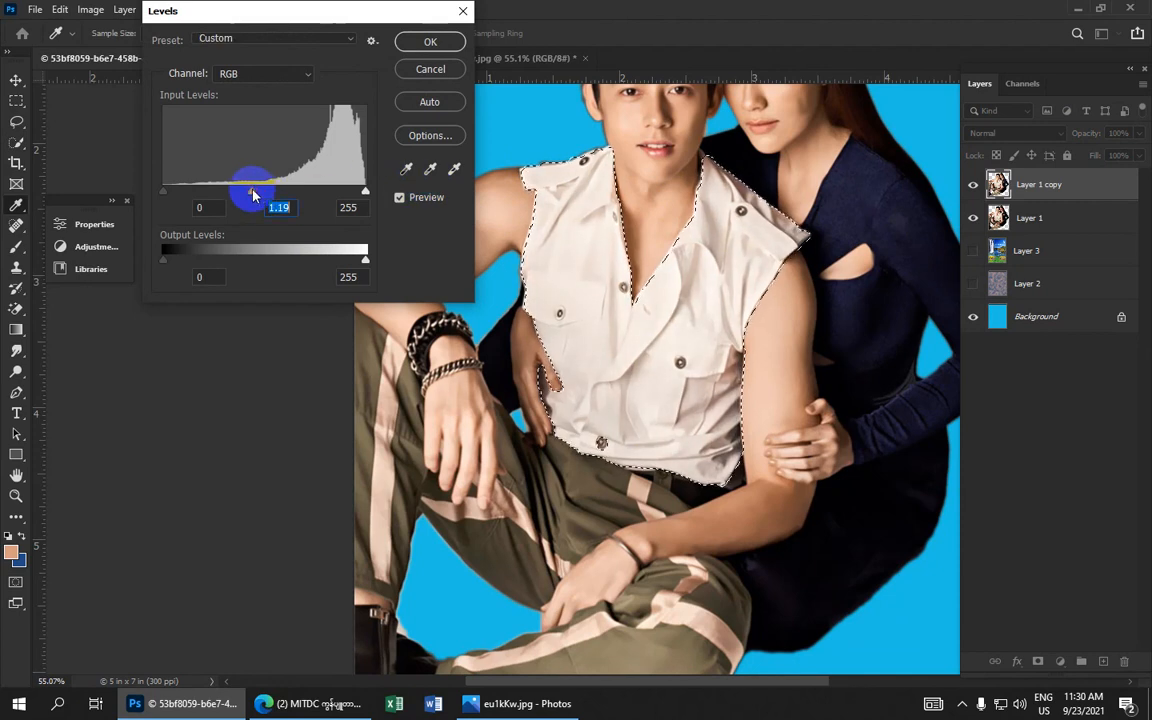
{"action": "left_click", "coordinate": [440, 43]}
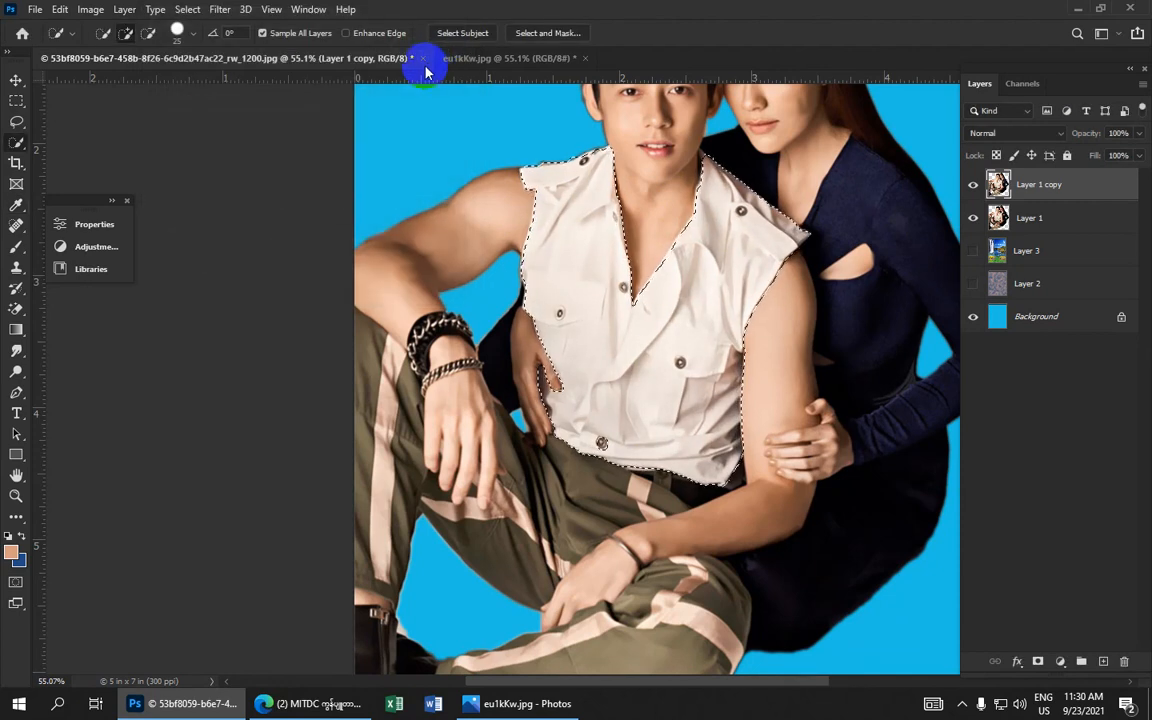
{"action": "key", "text": "ctrl+d"}
- Select the man's olive trousers around both hands with an enlarged Quick Selection brush
{"action": "scroll", "coordinate": [533, 409], "scroll_direction": "up", "scroll_amount": 2}
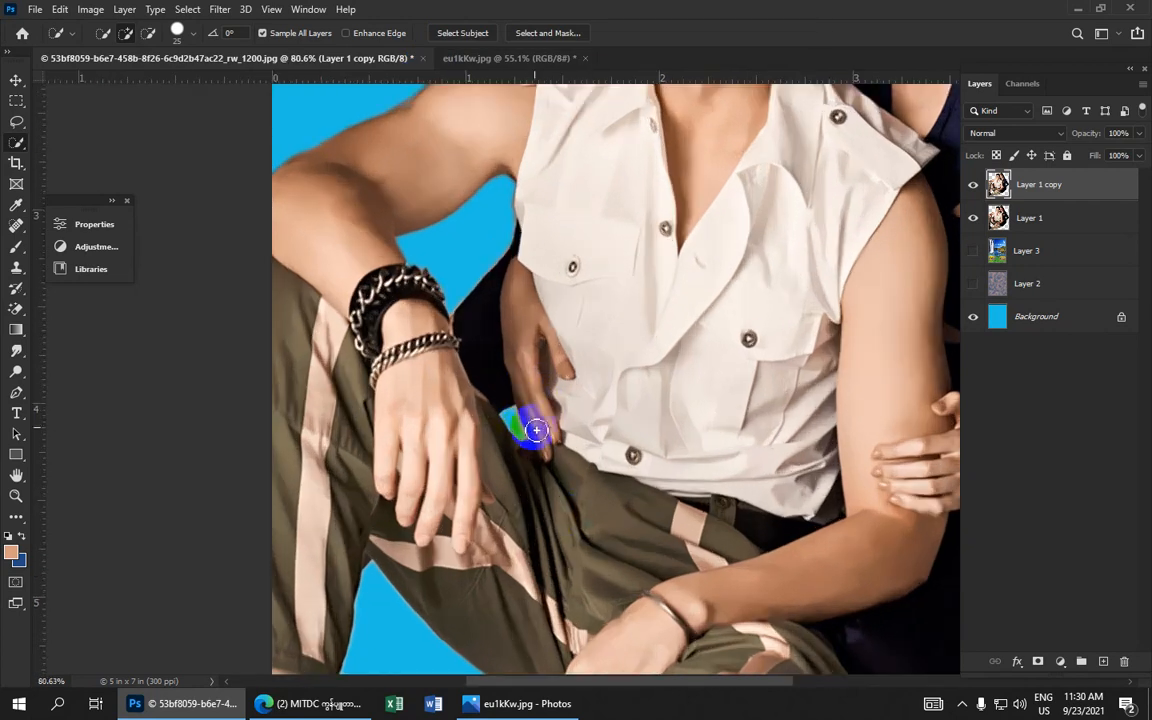
{"action": "scroll", "coordinate": [581, 509], "scroll_direction": "down", "scroll_amount": 5}
{"action": "key", "text": "bracketright"}
{"action": "key", "text": "bracketright"}
{"action": "key", "text": "bracketright"}
{"action": "key", "text": "bracketright"}
{"action": "mouse_move", "coordinate": [591, 243]}
{"action": "left_mouse_down"}
{"action": "mouse_move", "coordinate": [625, 281]}
{"action": "mouse_move", "coordinate": [604, 271]}
{"action": "mouse_move", "coordinate": [601, 283]}
{"action": "mouse_move", "coordinate": [518, 281]}
{"action": "mouse_move", "coordinate": [523, 188]}
{"action": "mouse_move", "coordinate": [569, 313]}
{"action": "mouse_move", "coordinate": [550, 318]}
{"action": "mouse_move", "coordinate": [540, 342]}
{"action": "mouse_move", "coordinate": [520, 340]}
{"action": "mouse_move", "coordinate": [658, 437]}
{"action": "mouse_move", "coordinate": [771, 456]}
{"action": "mouse_move", "coordinate": [700, 490]}
{"action": "mouse_move", "coordinate": [446, 531]}
{"action": "mouse_move", "coordinate": [364, 529]}
{"action": "mouse_move", "coordinate": [317, 499]}
{"action": "mouse_move", "coordinate": [298, 373]}
{"action": "mouse_move", "coordinate": [289, 172]}
{"action": "mouse_move", "coordinate": [312, 157]}
{"action": "mouse_move", "coordinate": [392, 334]}
{"action": "left_mouse_up"}
{"action": "mouse_move", "coordinate": [392, 310]}
{"action": "left_mouse_down"}
{"action": "mouse_move", "coordinate": [389, 261]}
{"action": "mouse_move", "coordinate": [407, 293]}
{"action": "mouse_move", "coordinate": [415, 413]}
{"action": "mouse_move", "coordinate": [517, 462]}
{"action": "mouse_move", "coordinate": [517, 445]}
{"action": "mouse_move", "coordinate": [565, 407]}
{"action": "mouse_move", "coordinate": [533, 325]}
{"action": "left_mouse_up"}
- Refine the trouser selection along the index finger of the man's raised hand with a 30 px brush
{"action": "key", "text": "bracketleft"}
{"action": "key", "text": "bracketleft"}
{"action": "key", "text": "bracketleft"}
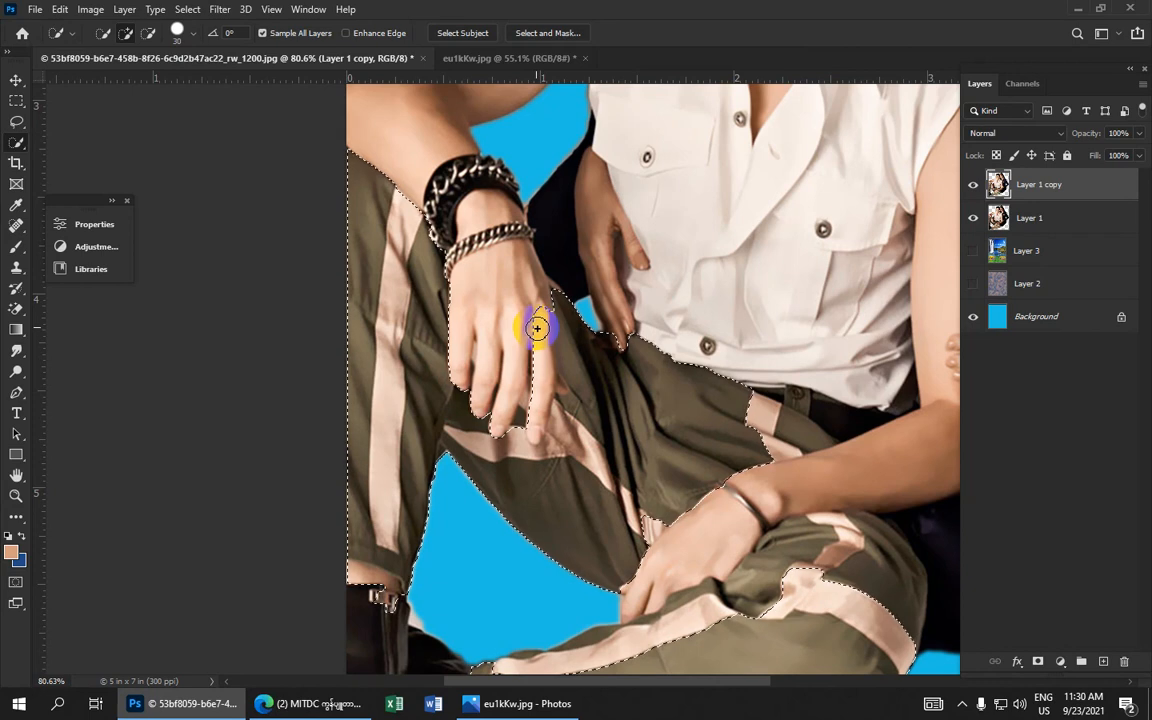
{"action": "mouse_move", "coordinate": [537, 325]}
{"action": "left_mouse_down"}
{"action": "mouse_move", "coordinate": [549, 366]}
{"action": "mouse_move", "coordinate": [533, 402]}
{"action": "mouse_move", "coordinate": [543, 412]}
{"action": "mouse_move", "coordinate": [593, 392]}
{"action": "mouse_move", "coordinate": [558, 311]}
{"action": "left_mouse_up"}
{"action": "left_click", "coordinate": [591, 393]}
{"action": "left_click", "coordinate": [594, 391], "text": "alt"}
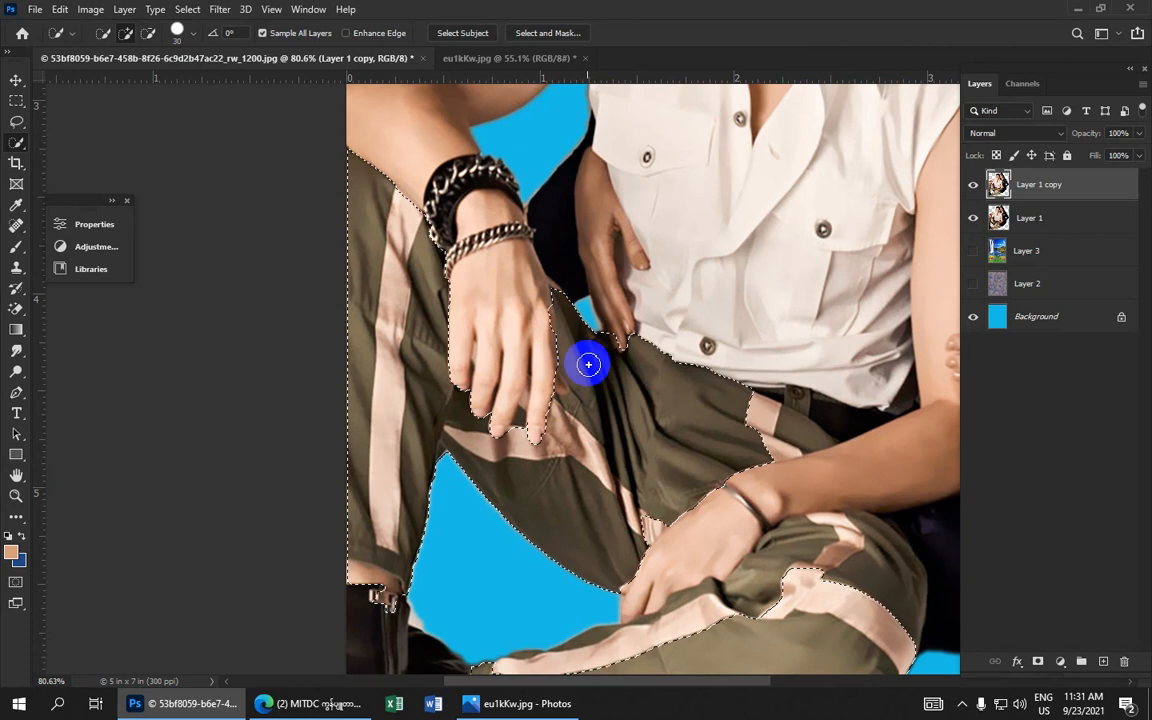
{"action": "left_click", "coordinate": [557, 386], "text": "alt"}
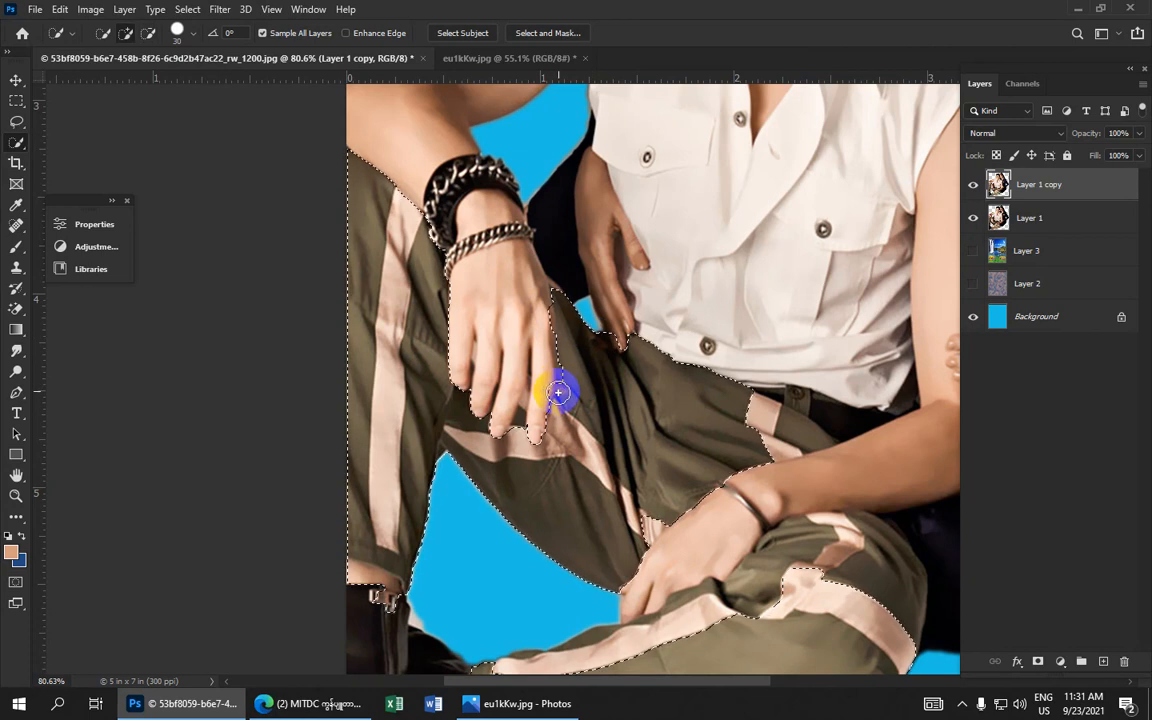
- Exclude the raised hand's thumb tip and finger edge from the trouser selection, using a 15 px brush
{"action": "scroll", "coordinate": [557, 388], "scroll_direction": "up", "scroll_amount": 3}
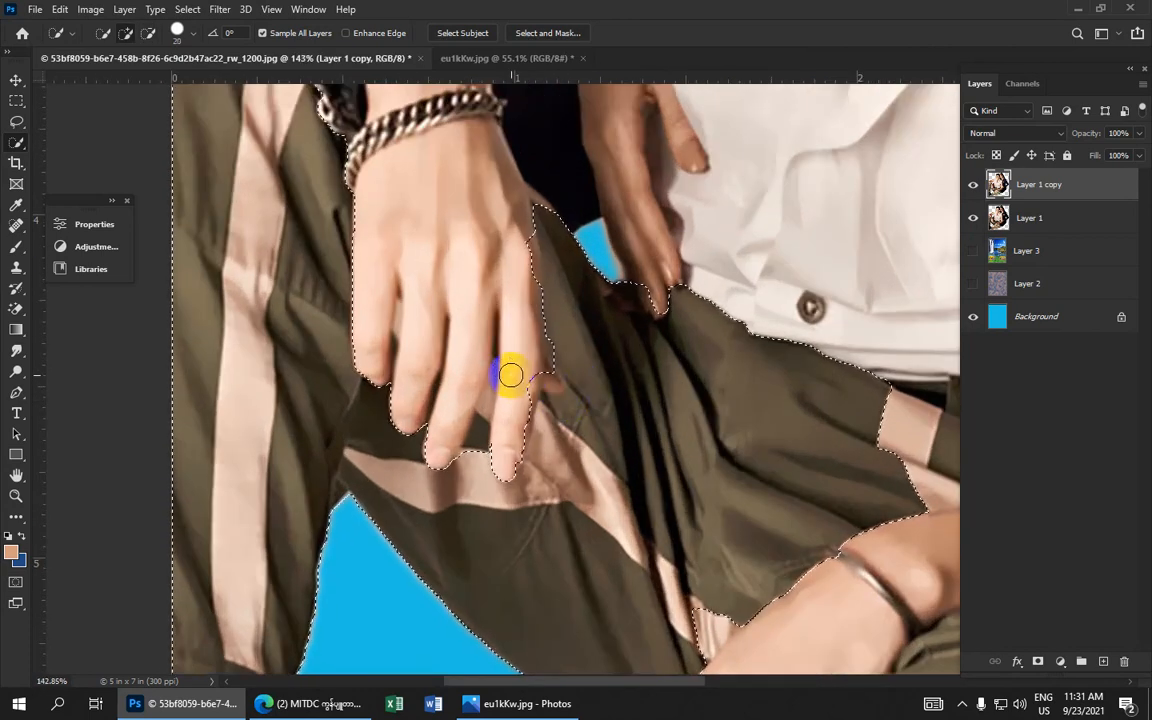
{"action": "key", "text": "bracketleft"}
{"action": "key", "text": "bracketleft"}
{"action": "key", "text": "bracketleft"}
{"action": "left_click", "coordinate": [542, 378]}
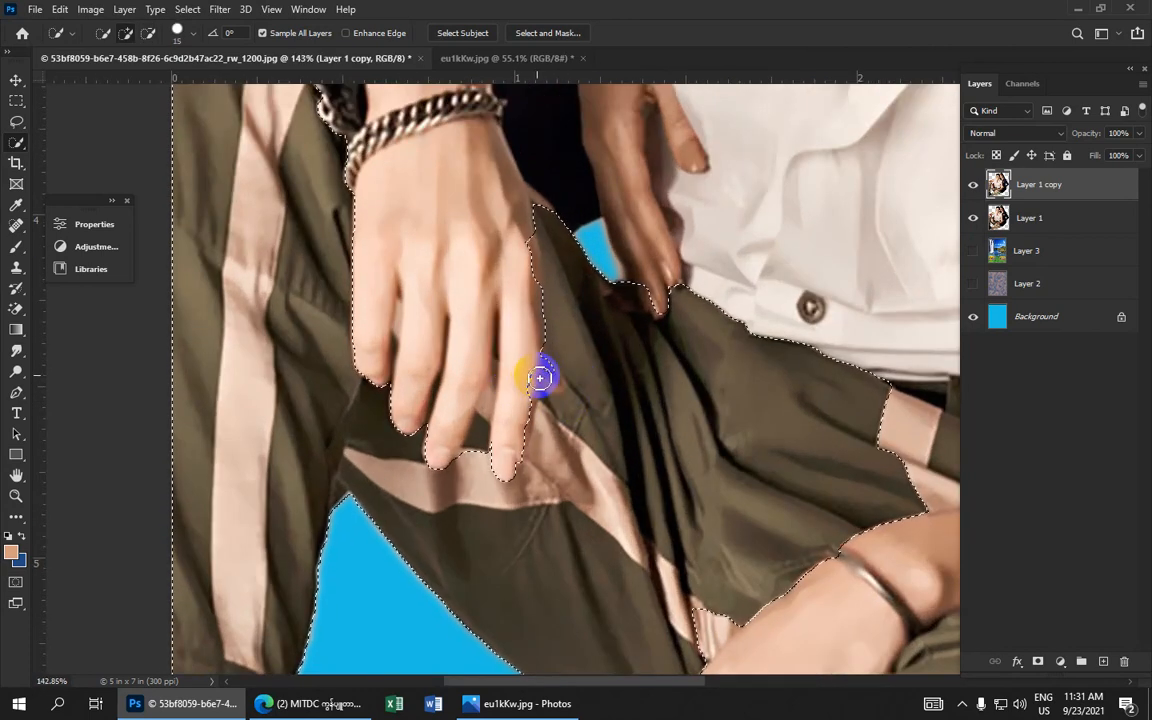
{"action": "left_click", "coordinate": [556, 386], "text": "alt"}
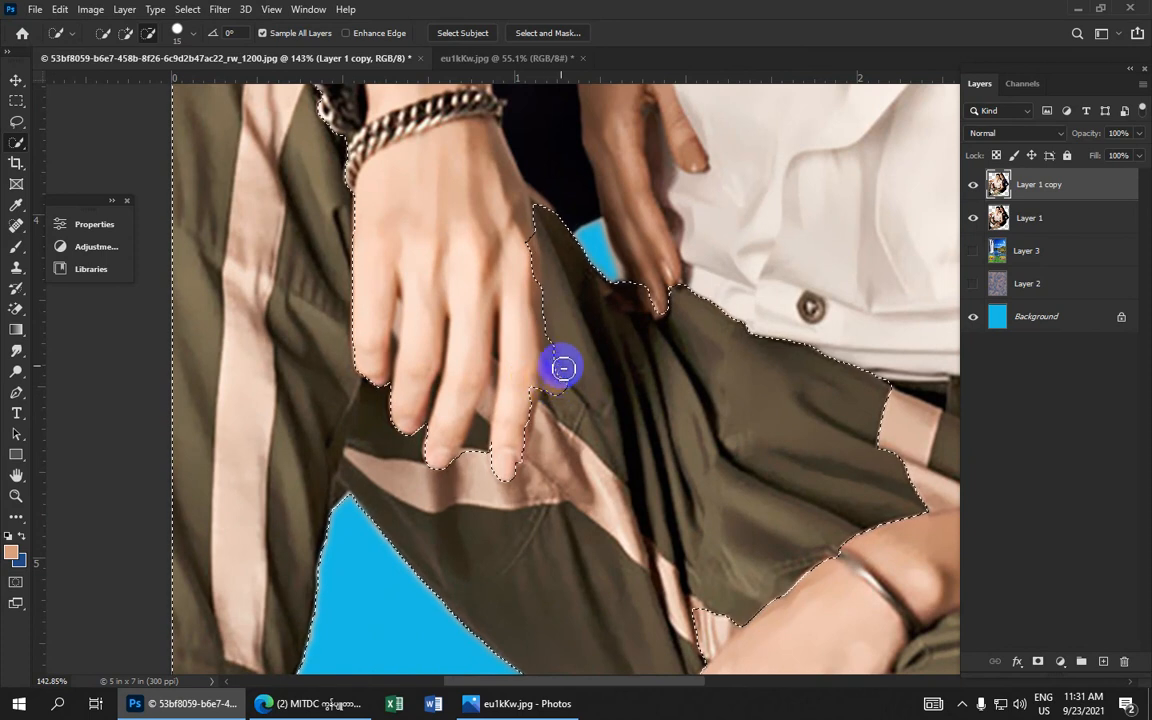
{"action": "left_click_drag", "start_coordinate": [567, 358], "coordinate": [552, 323]}
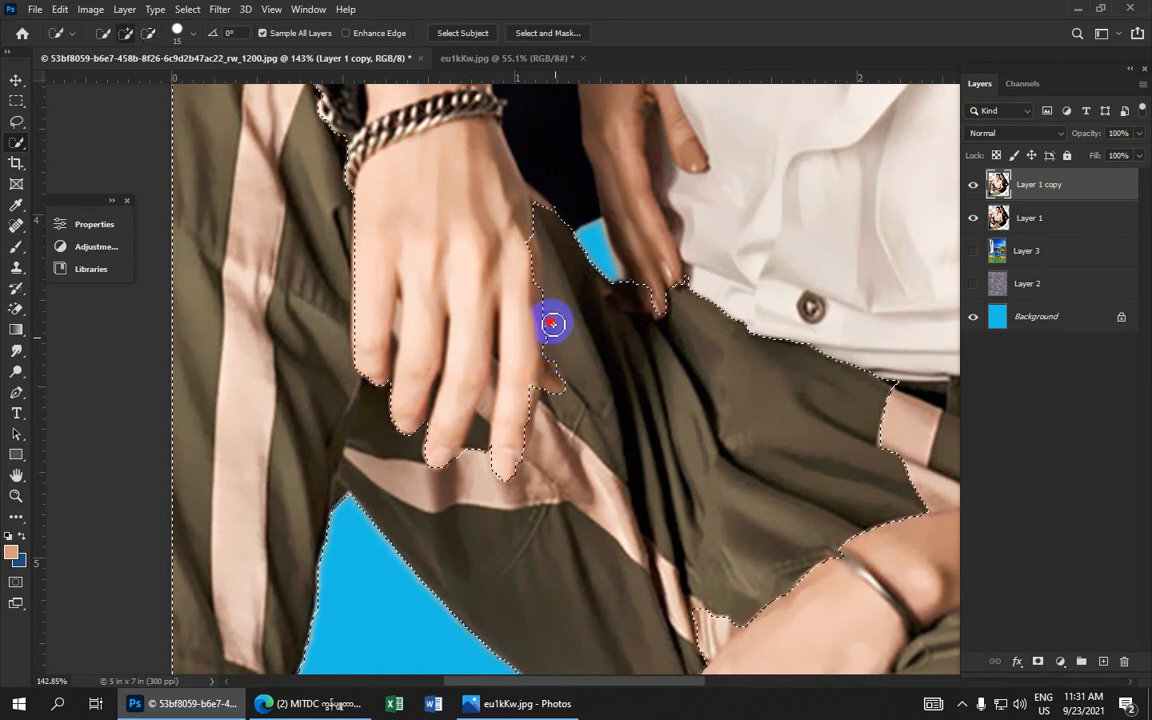
{"action": "left_click", "coordinate": [525, 259], "text": "alt"}
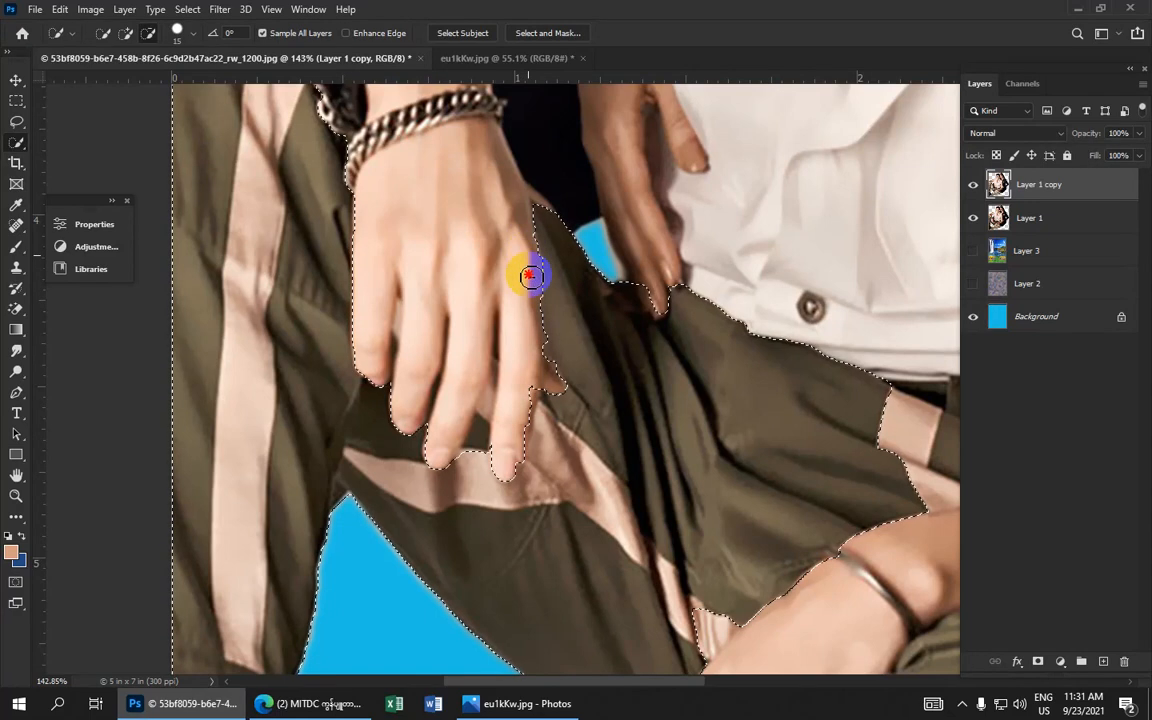
{"action": "key", "text": "alt"}
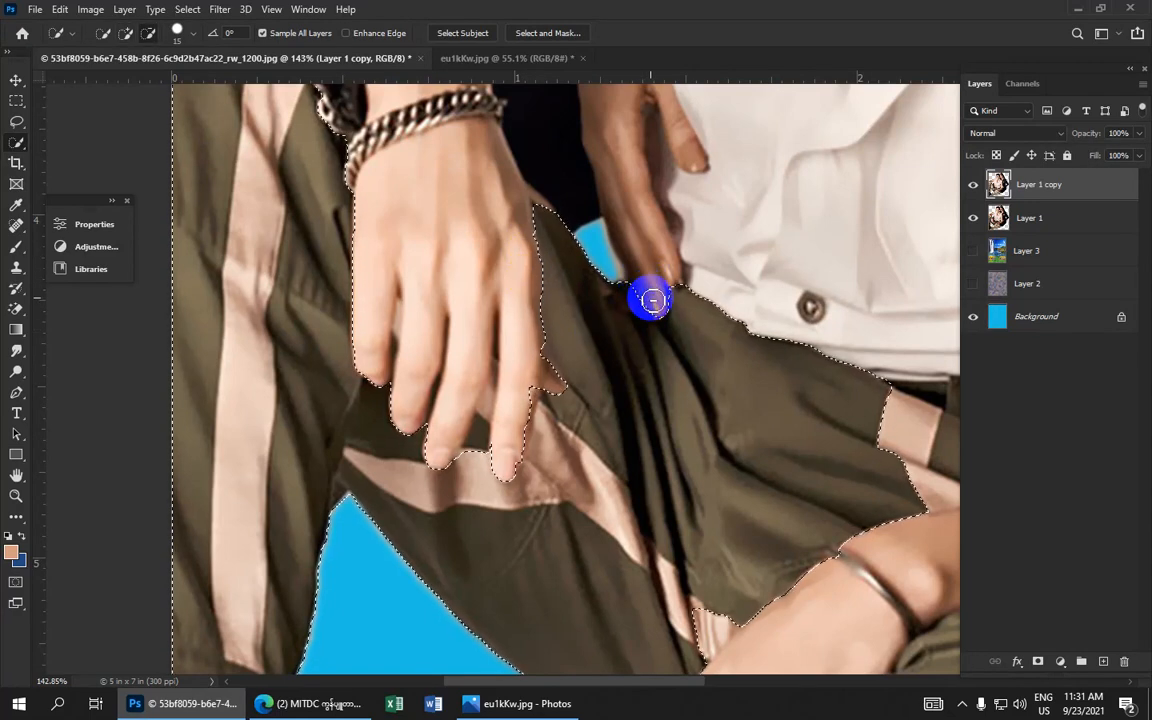
- Extend the trouser selection over the waist stripe and the folded leg, and clean its edge beside the lower hand
{"action": "scroll", "coordinate": [655, 315], "scroll_direction": "down", "scroll_amount": 5}
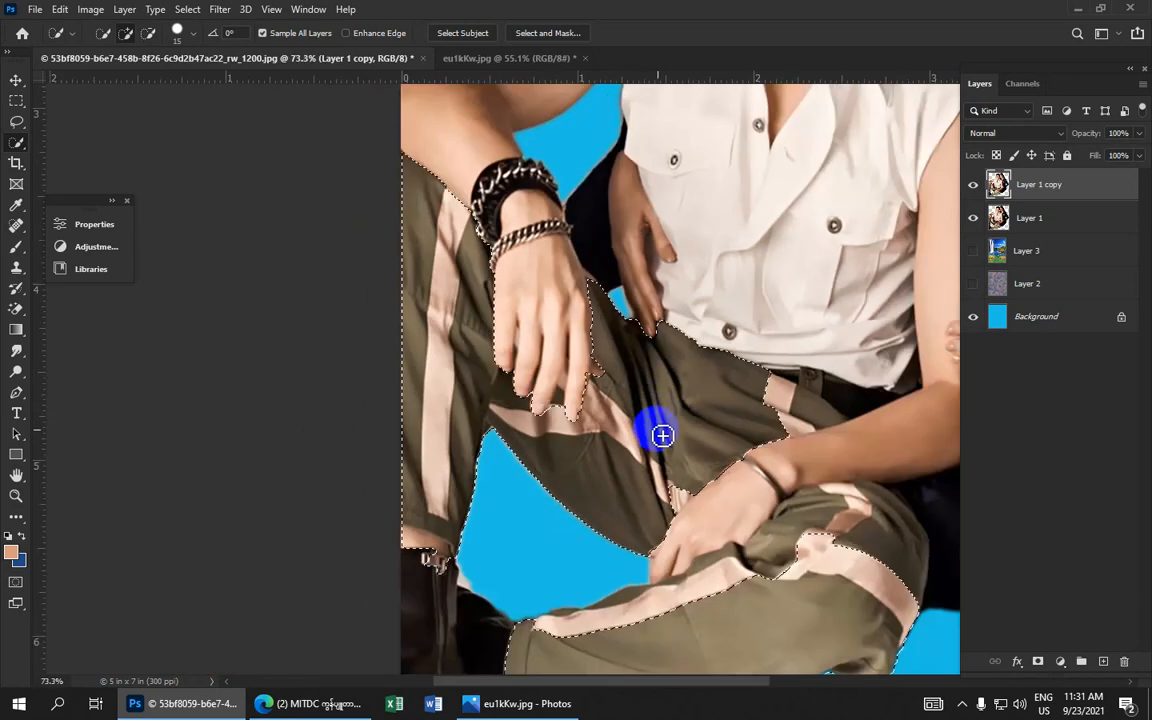
{"action": "mouse_move", "coordinate": [792, 414]}
{"action": "left_mouse_down"}
{"action": "mouse_move", "coordinate": [771, 404]}
{"action": "mouse_move", "coordinate": [790, 401]}
{"action": "mouse_move", "coordinate": [777, 411]}
{"action": "mouse_move", "coordinate": [786, 432]}
{"action": "mouse_move", "coordinate": [674, 483]}
{"action": "mouse_move", "coordinate": [682, 502]}
{"action": "left_mouse_up"}
{"action": "mouse_move", "coordinate": [760, 568]}
{"action": "left_mouse_down"}
{"action": "mouse_move", "coordinate": [771, 527]}
{"action": "mouse_move", "coordinate": [831, 507]}
{"action": "mouse_move", "coordinate": [869, 525]}
{"action": "mouse_move", "coordinate": [720, 545]}
{"action": "mouse_move", "coordinate": [746, 470]}
{"action": "mouse_move", "coordinate": [715, 527]}
{"action": "mouse_move", "coordinate": [675, 543]}
{"action": "left_mouse_up"}
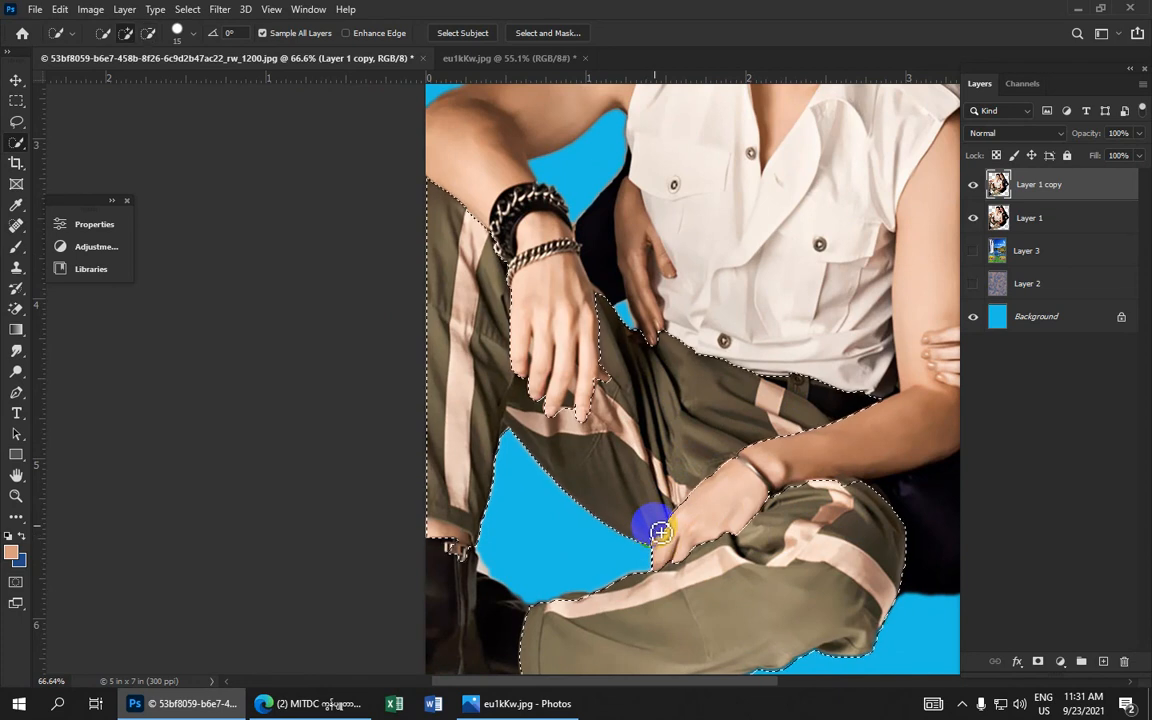
{"action": "scroll", "coordinate": [664, 532], "scroll_direction": "up", "scroll_amount": 1}
{"action": "scroll", "coordinate": [670, 531], "scroll_direction": "up", "scroll_amount": 1}
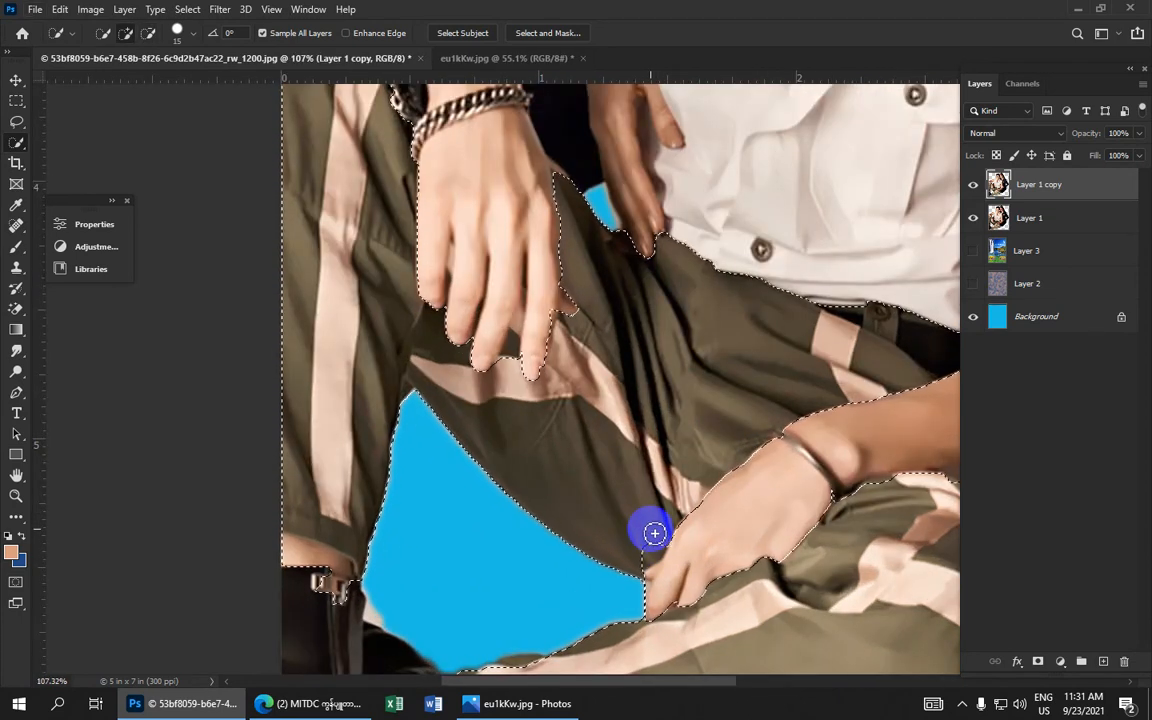
{"action": "key", "text": "alt"}
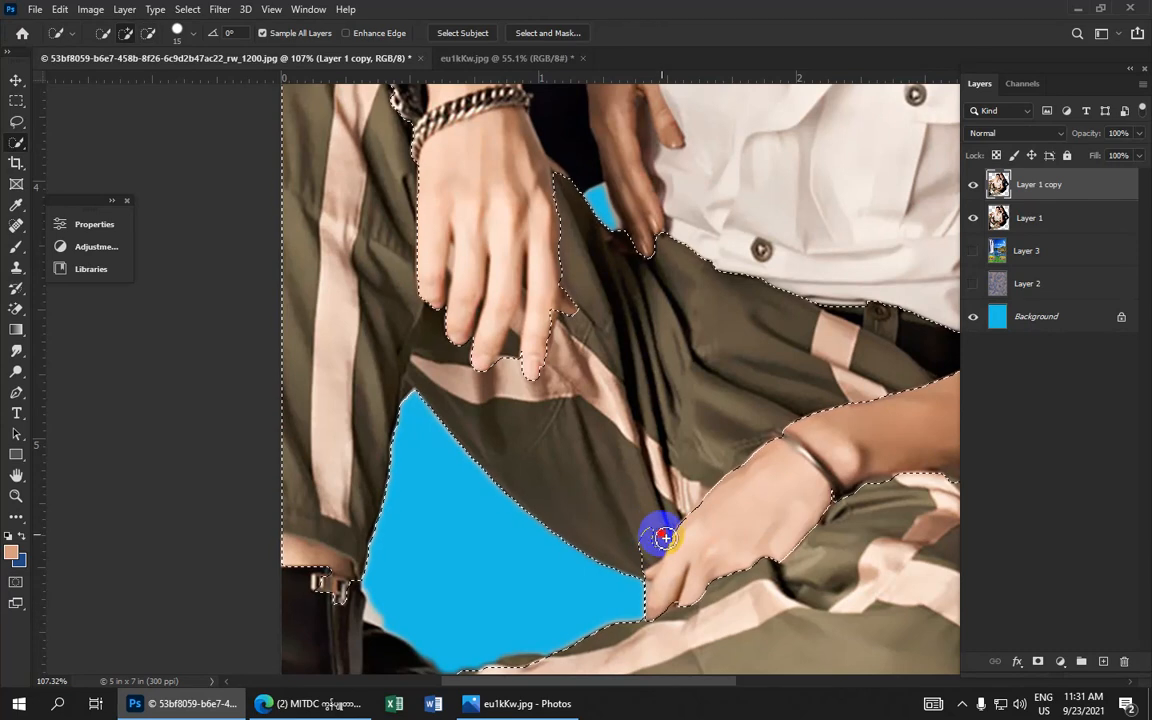
{"action": "left_click", "coordinate": [650, 554]}
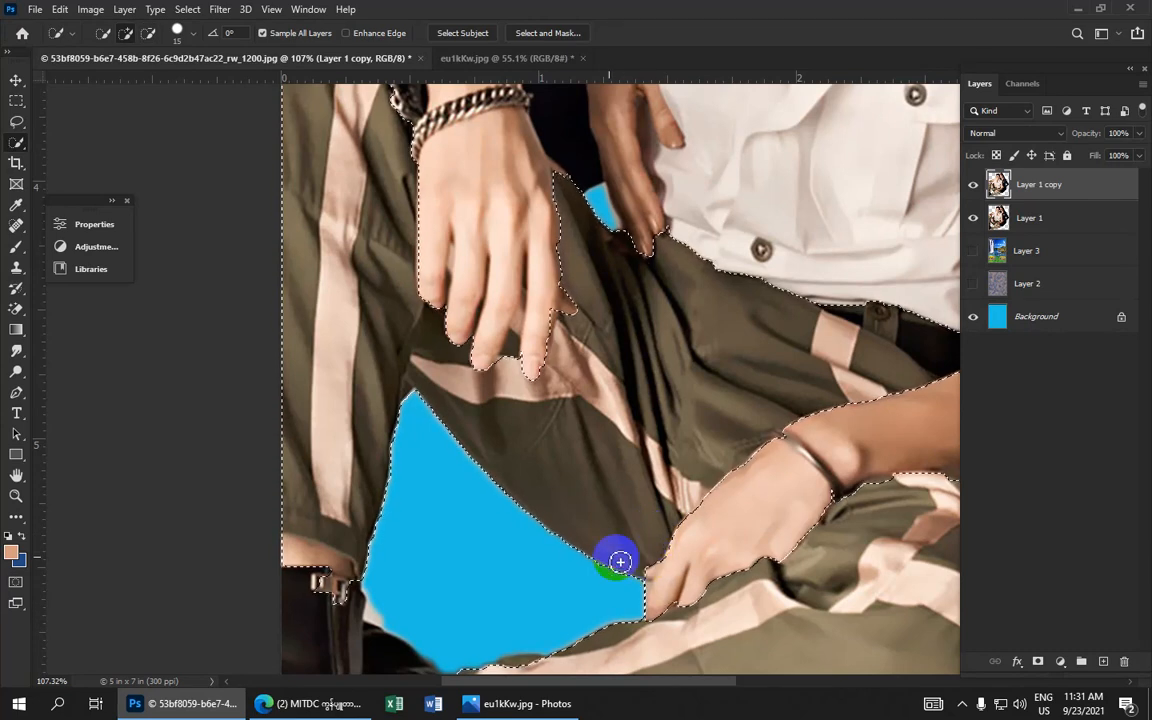
{"action": "scroll", "coordinate": [390, 580], "scroll_direction": "down", "scroll_amount": 2, "text": "alt"}
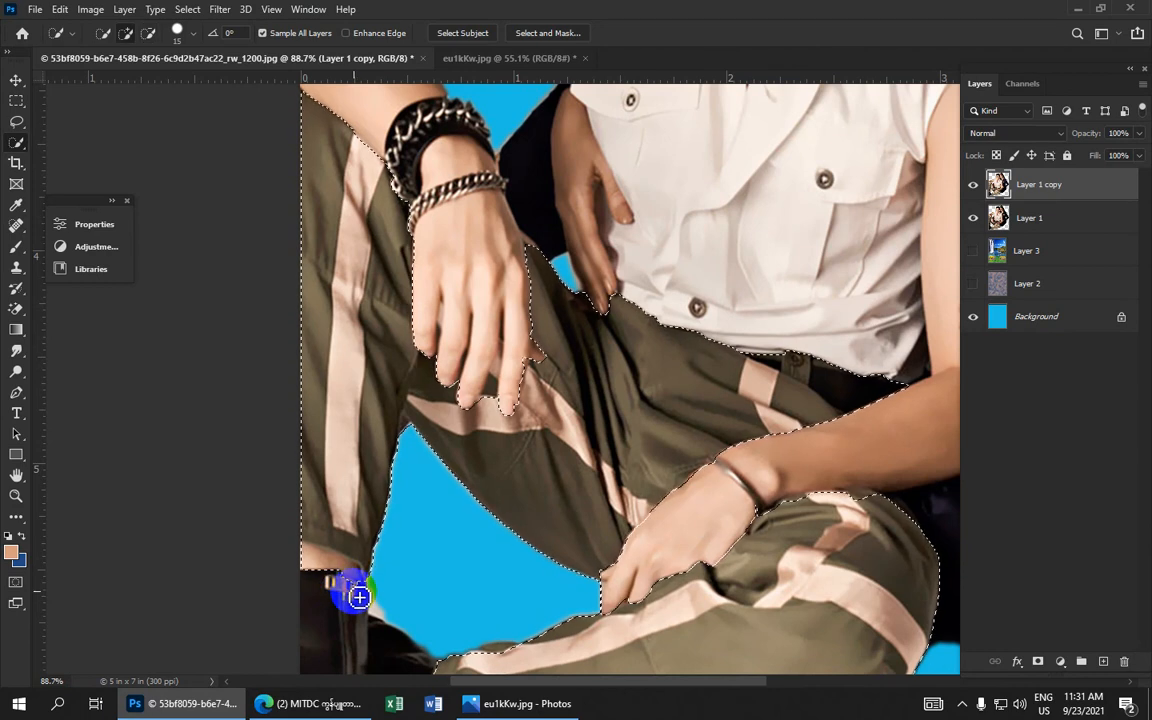
{"action": "scroll", "coordinate": [357, 594], "scroll_direction": "down", "scroll_amount": 5, "text": "alt"}
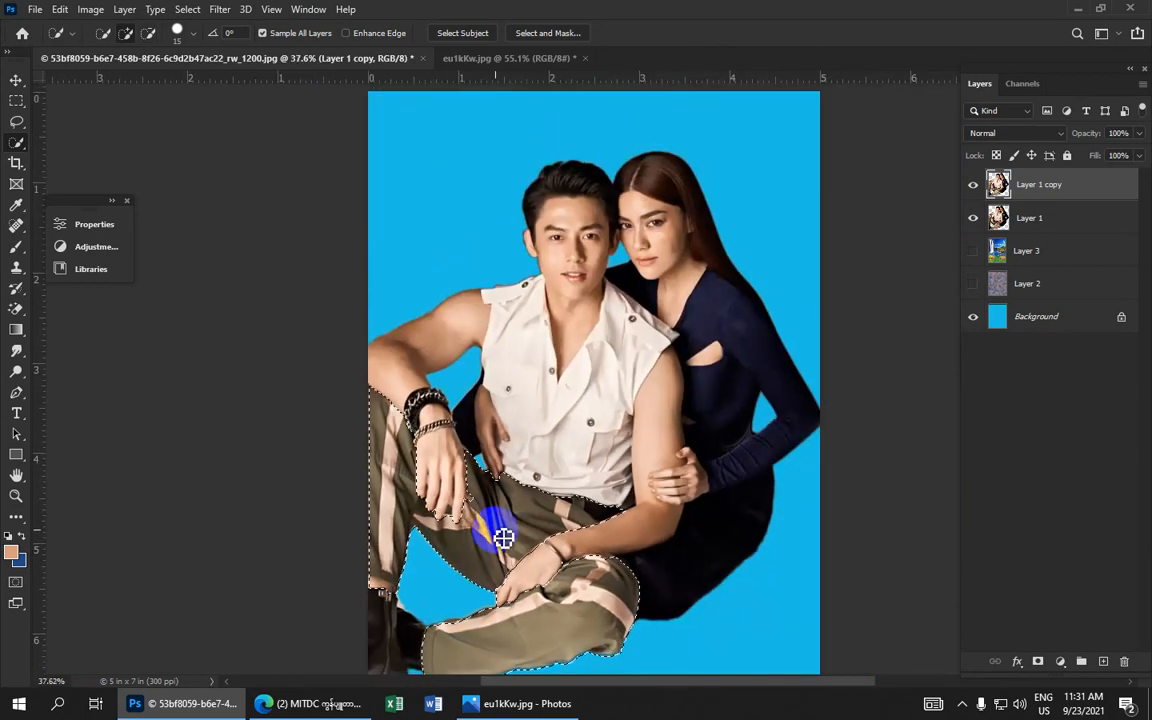
- Recolour the trousers with Color Balance midtones of 0, -7 and +12, and remove the selection
{"action": "key", "text": "ctrl+b"}
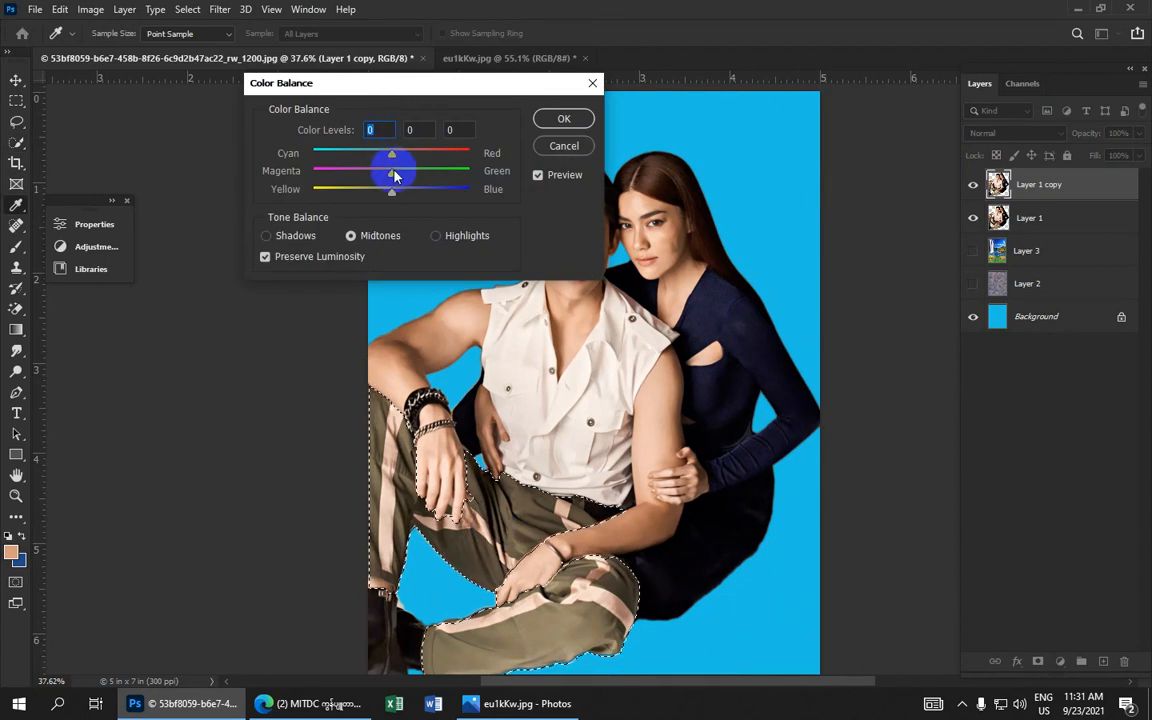
{"action": "left_click_drag", "start_coordinate": [397, 177], "coordinate": [404, 188]}
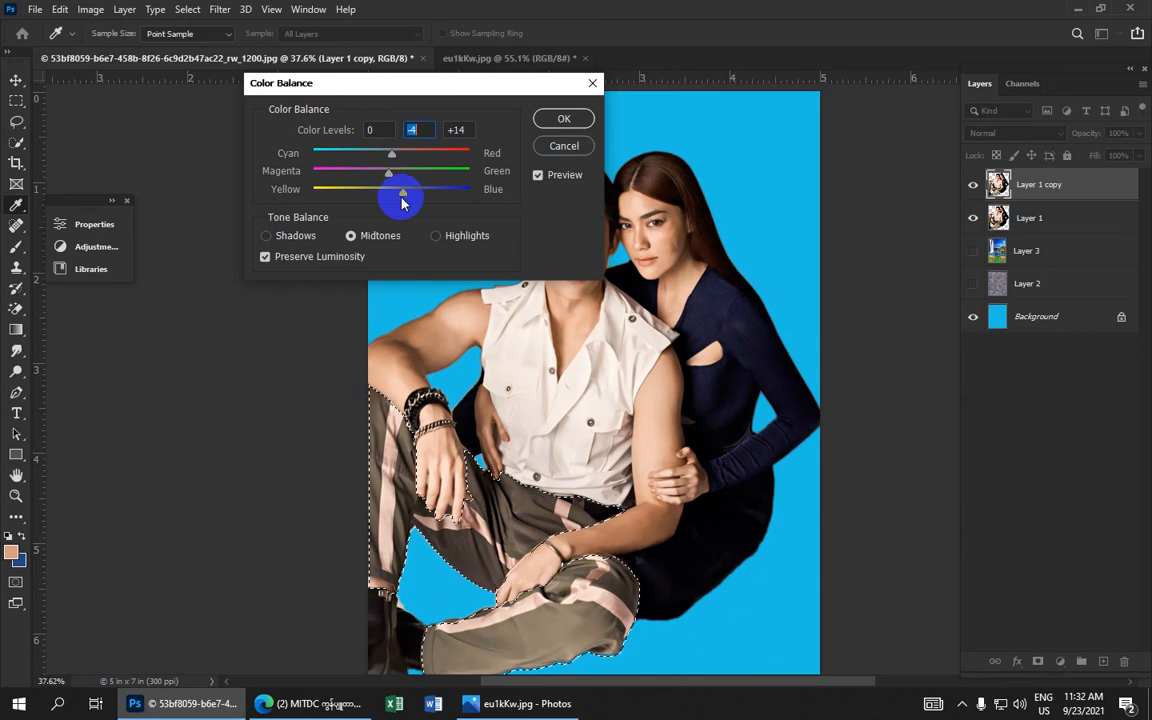
{"action": "left_click", "coordinate": [401, 191]}
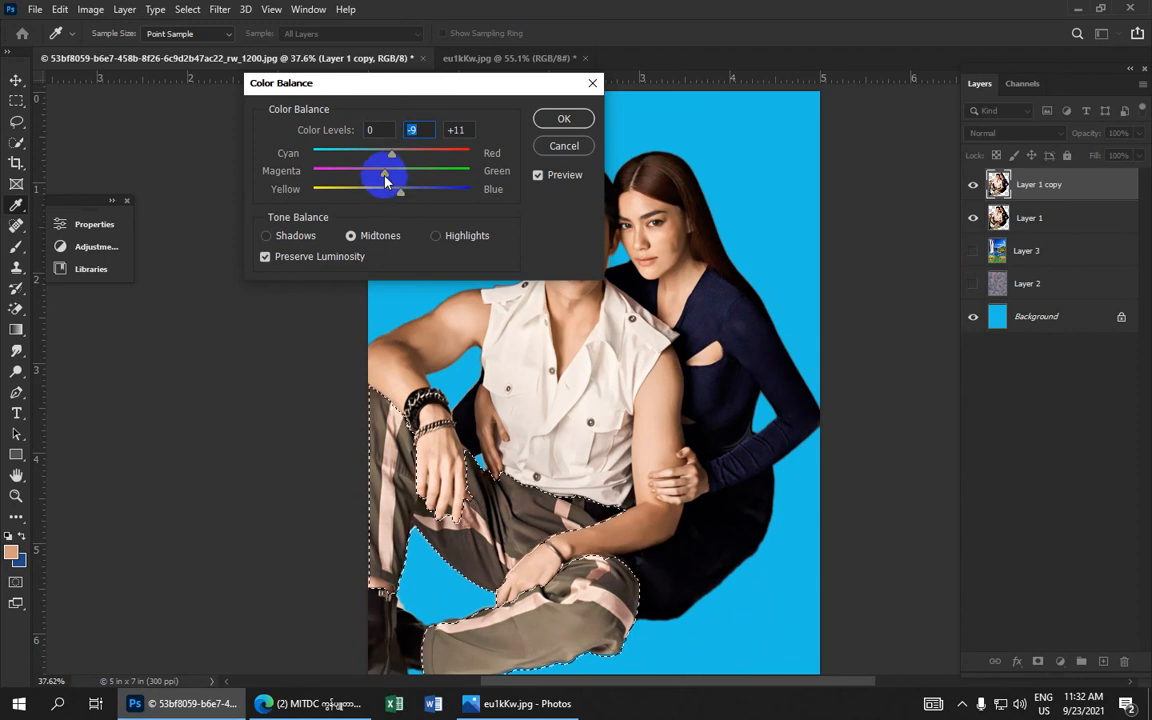
{"action": "left_click", "coordinate": [403, 195]}
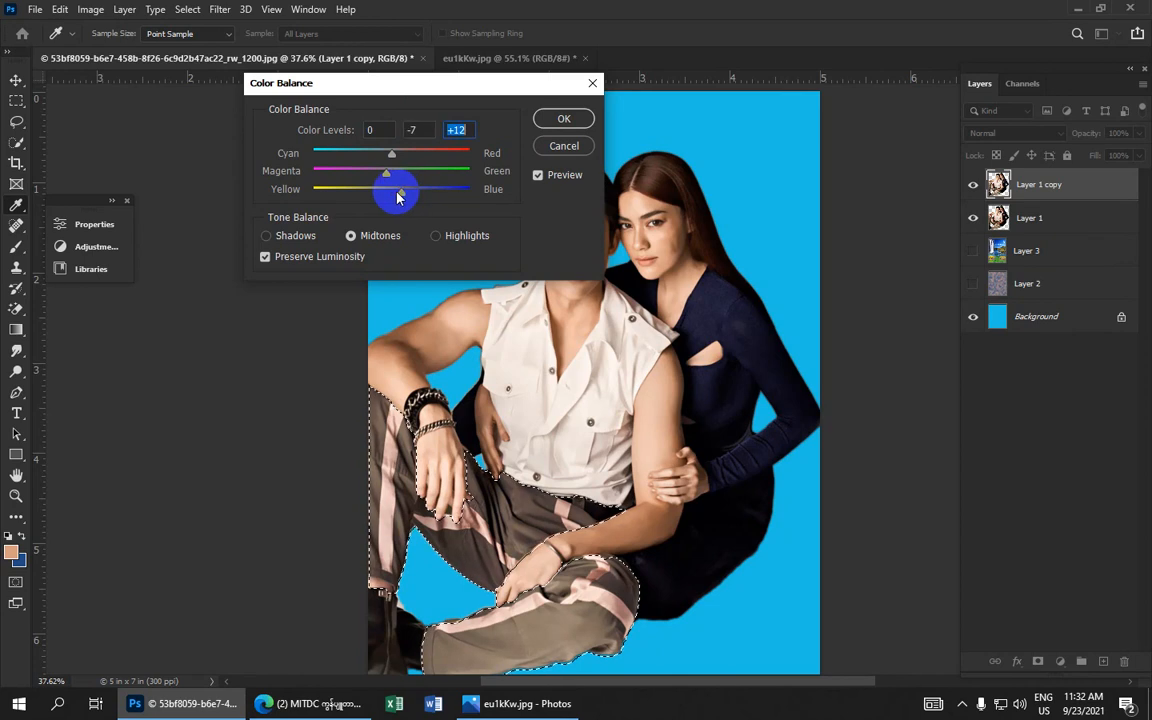
{"action": "left_click", "coordinate": [552, 118]}
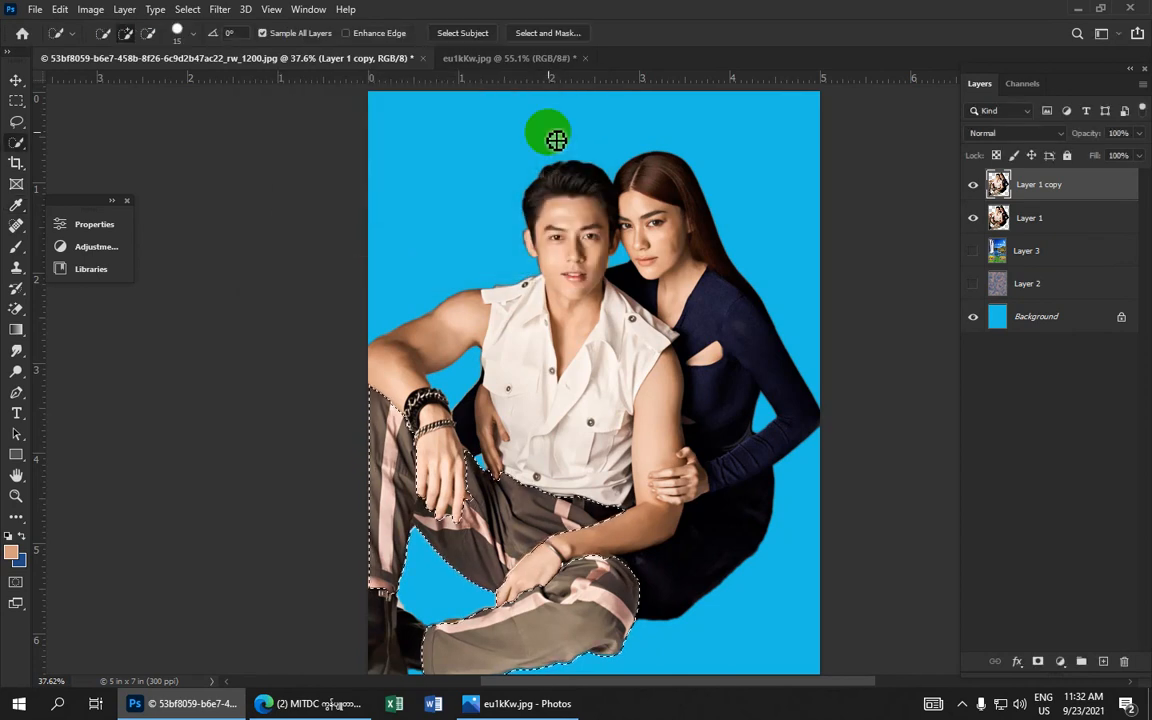
{"action": "key", "text": "ctrl+d"}
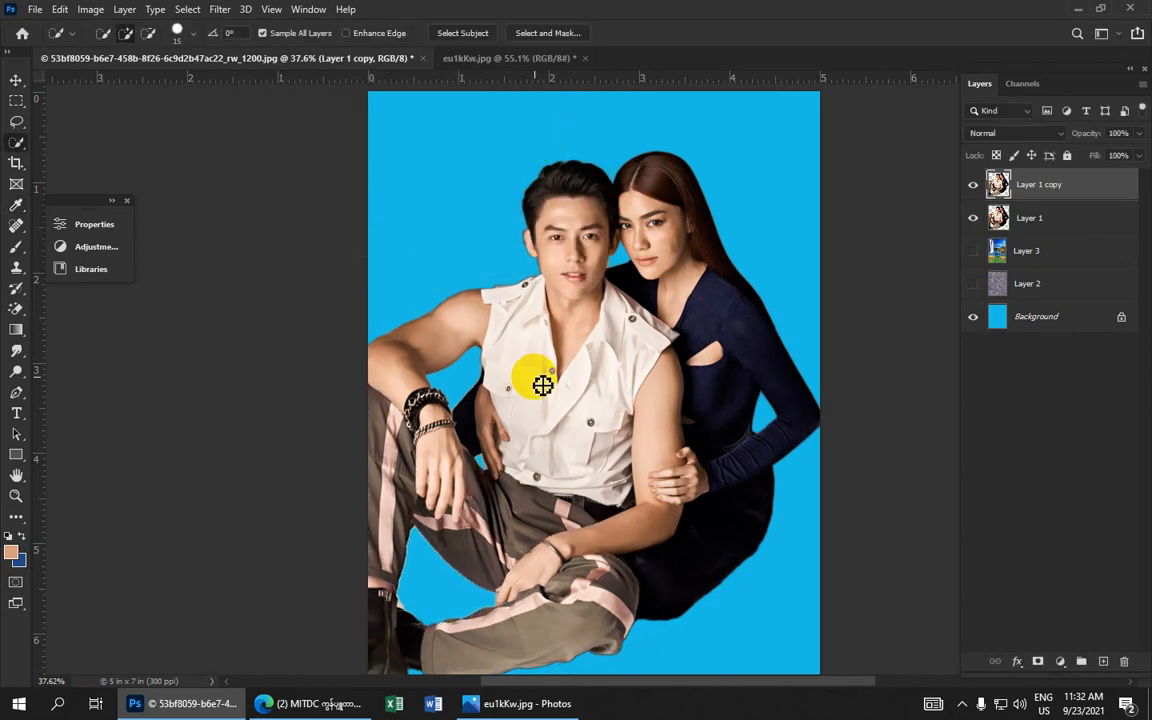
- Merge Layer 1 and Layer 1 copy into a single layer
{"action": "scroll", "coordinate": [542, 386], "scroll_direction": "down", "scroll_amount": 4}
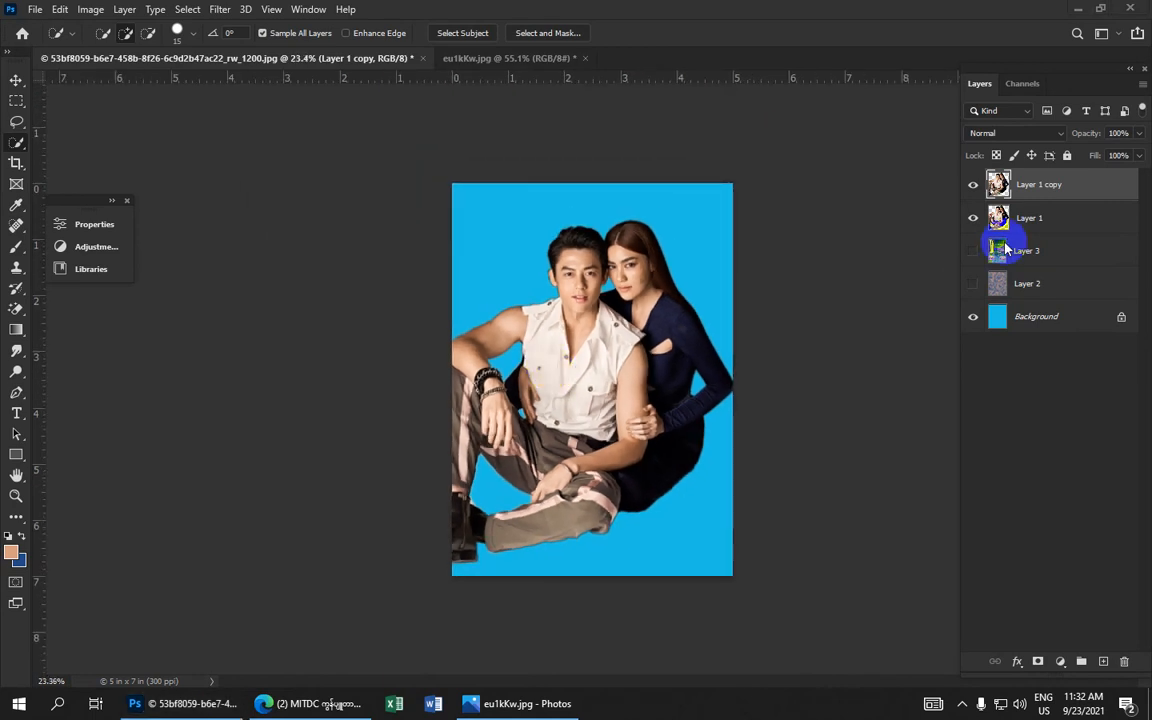
{"action": "left_click", "coordinate": [1059, 218]}
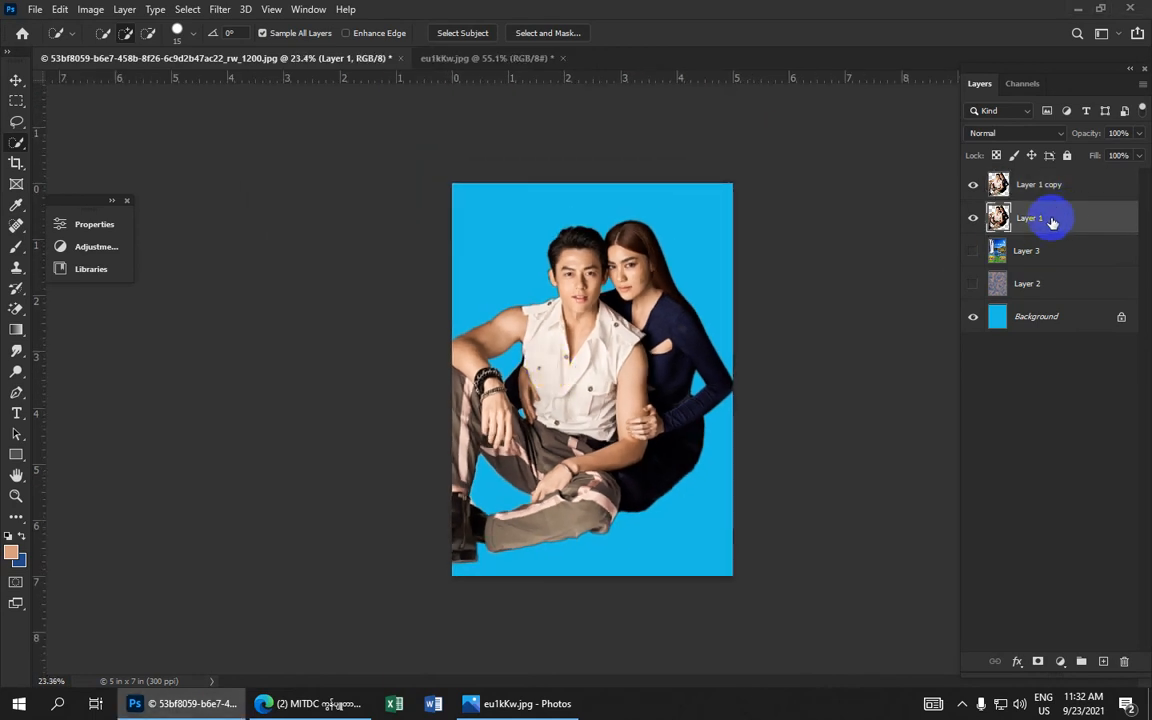
{"action": "left_click", "coordinate": [1059, 187], "text": "shift"}
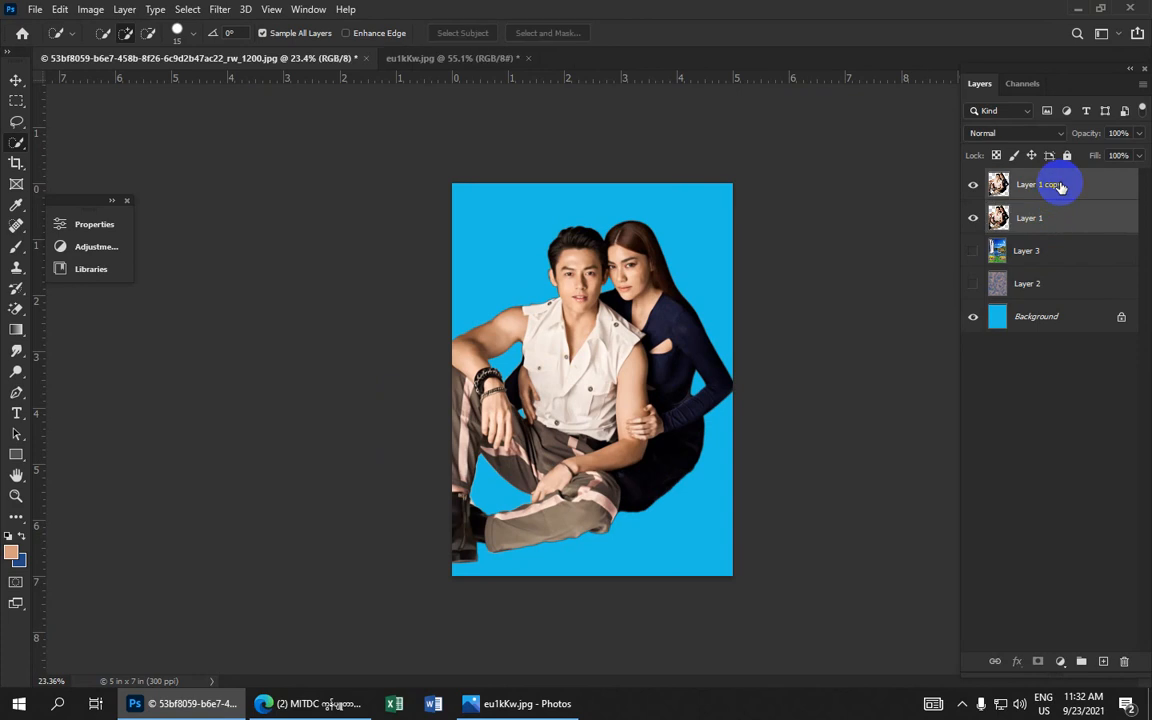
{"action": "key", "text": "ctrl+e"}
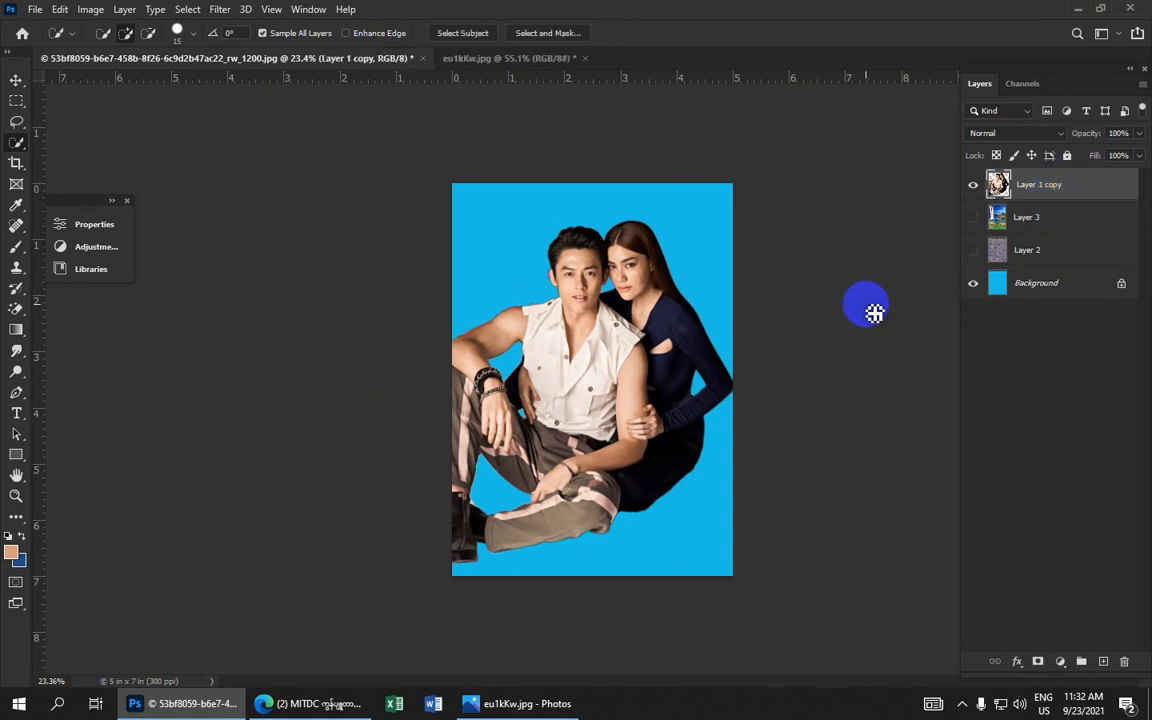
- Activate the Clone Stamp tool and lock the transparent pixels of the merged Layer 1 copy
{"action": "scroll", "coordinate": [578, 358], "scroll_direction": "up", "scroll_amount": 3}
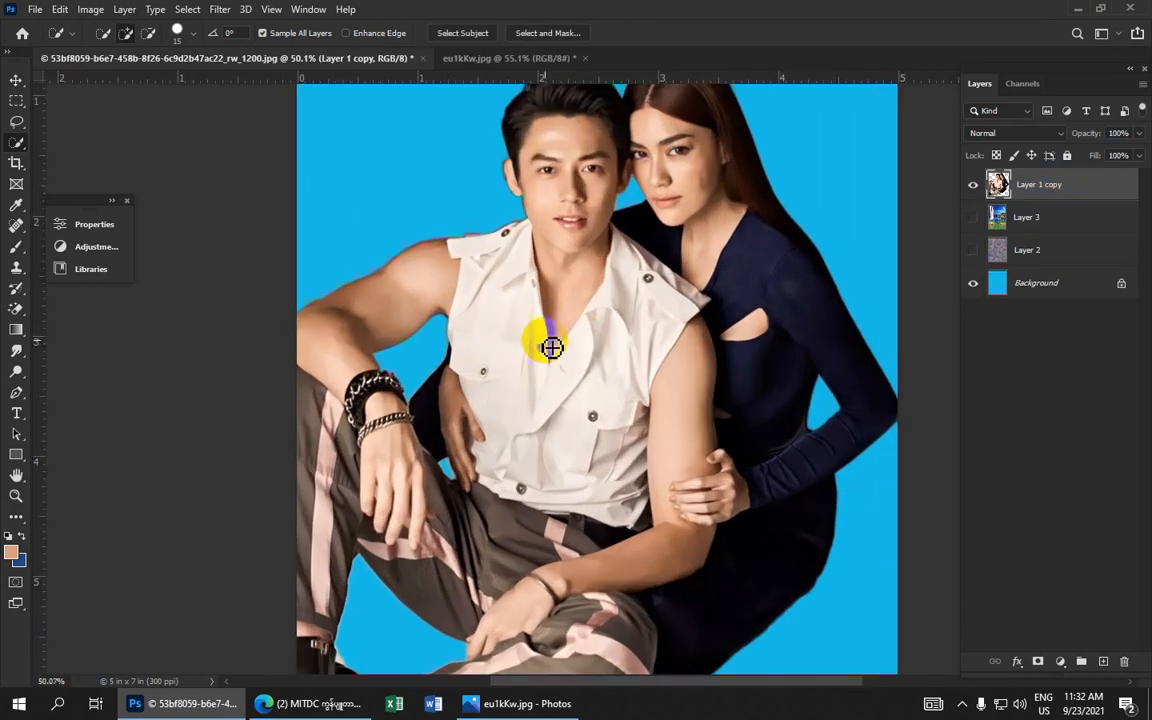
{"action": "left_click", "coordinate": [16, 267]}
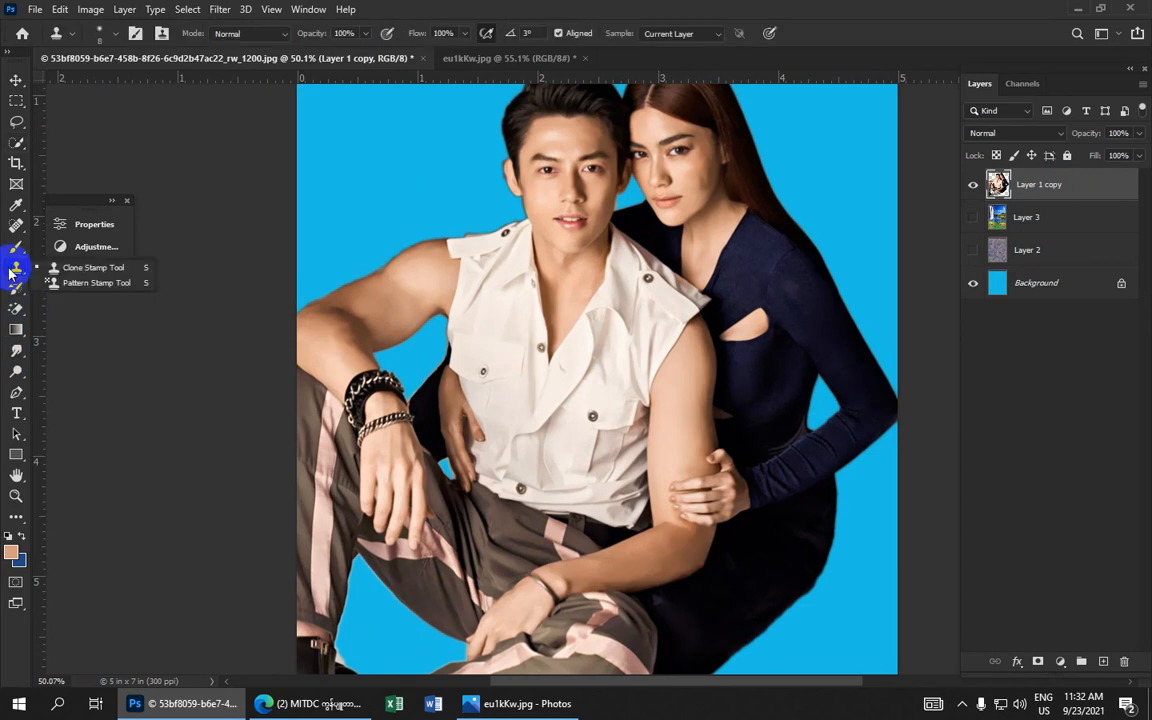
{"action": "left_click", "coordinate": [97, 269]}
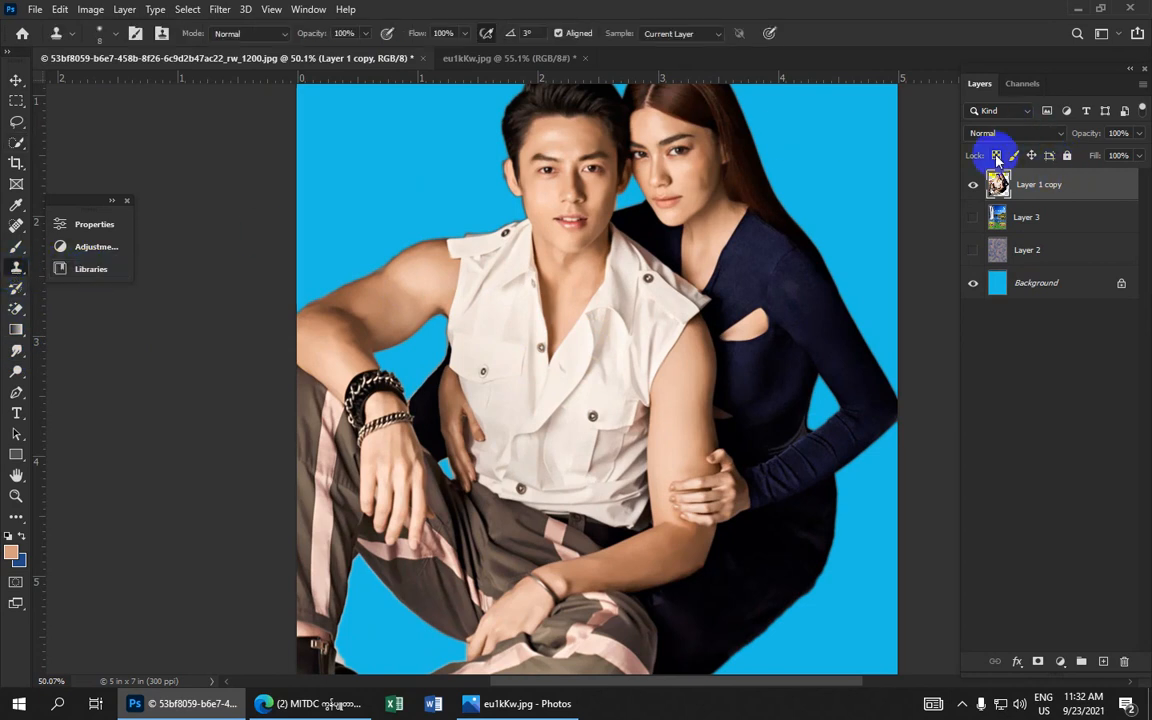
{"action": "scroll", "coordinate": [530, 185], "scroll_direction": "up", "scroll_amount": 1}
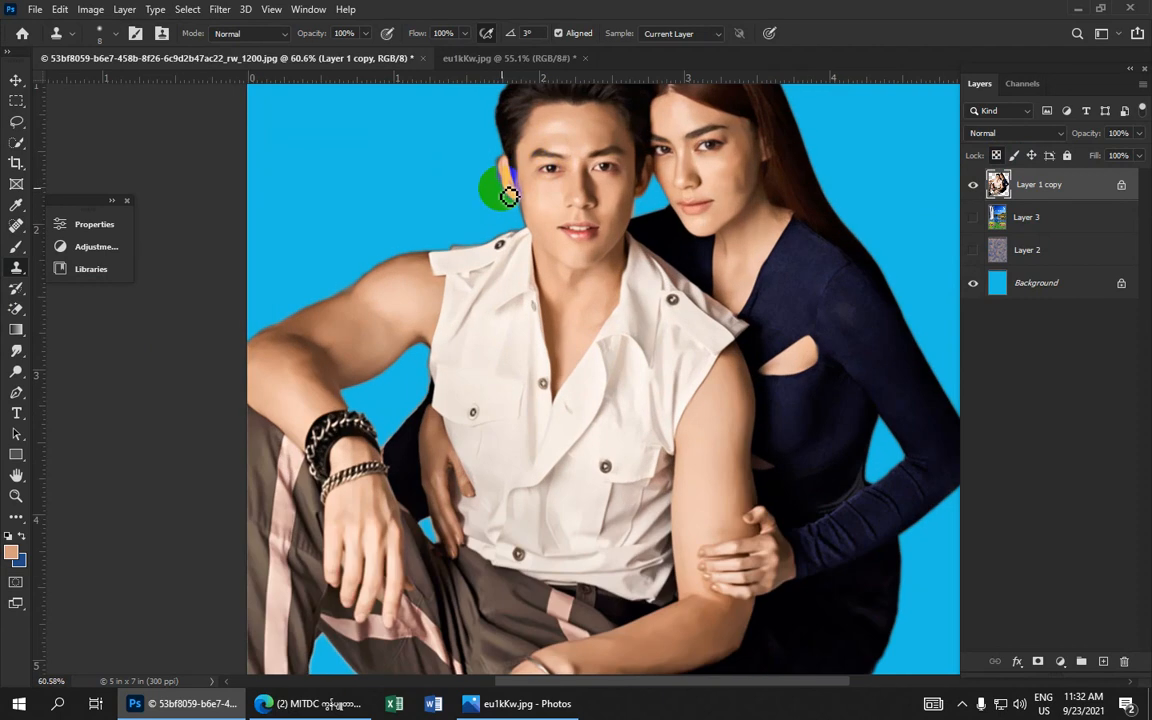
{"action": "scroll", "coordinate": [505, 174], "scroll_direction": "up", "scroll_amount": 2}
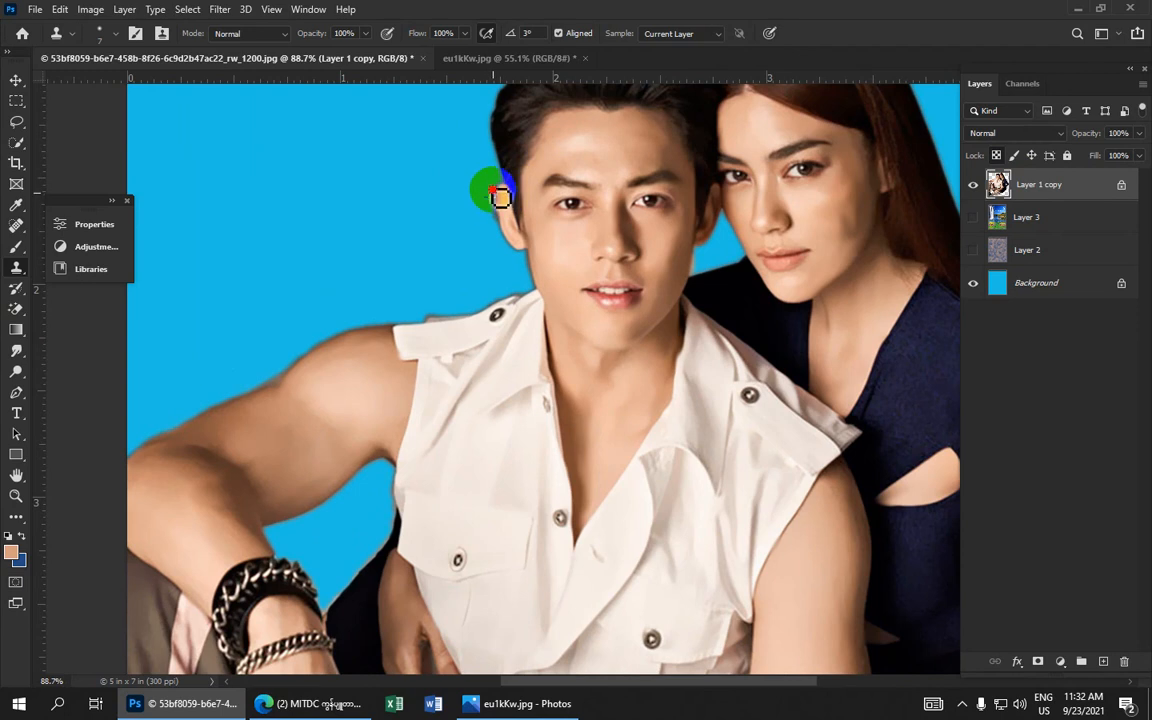
- Clone clean skin over the dark fringe along the outer edge of the man's ear with a 4 px brush
{"action": "scroll", "coordinate": [500, 196], "scroll_direction": "up", "scroll_amount": 4}
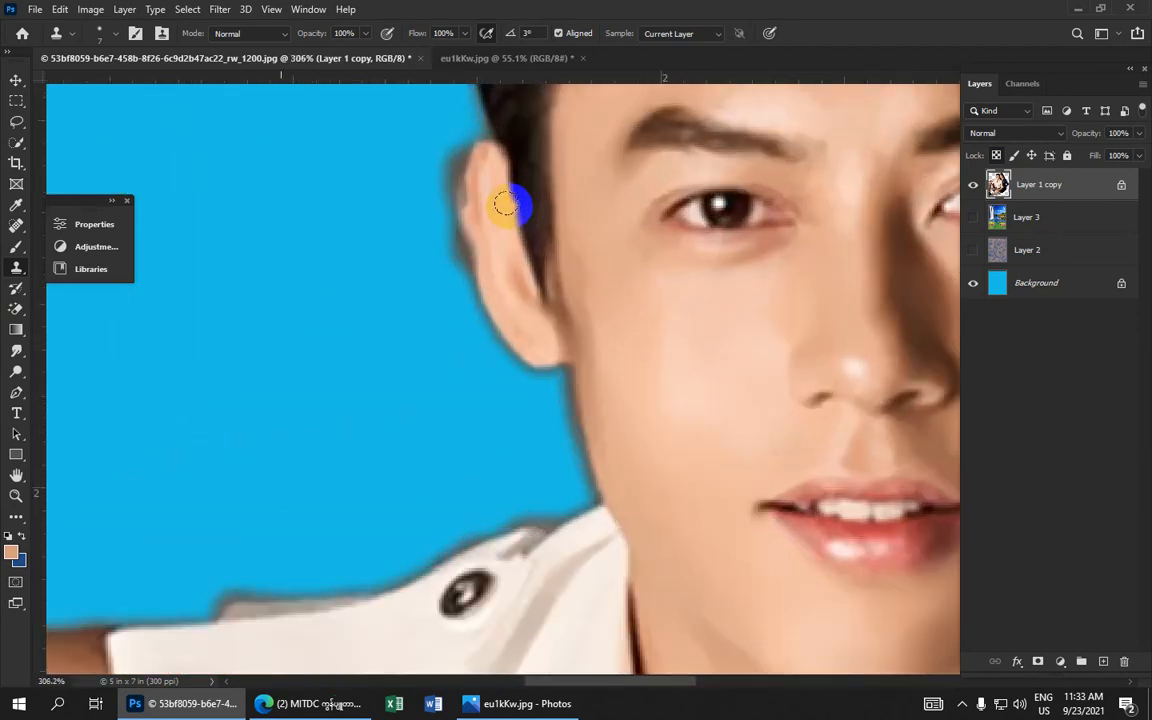
{"action": "scroll", "coordinate": [500, 204], "scroll_direction": "up", "scroll_amount": 1}
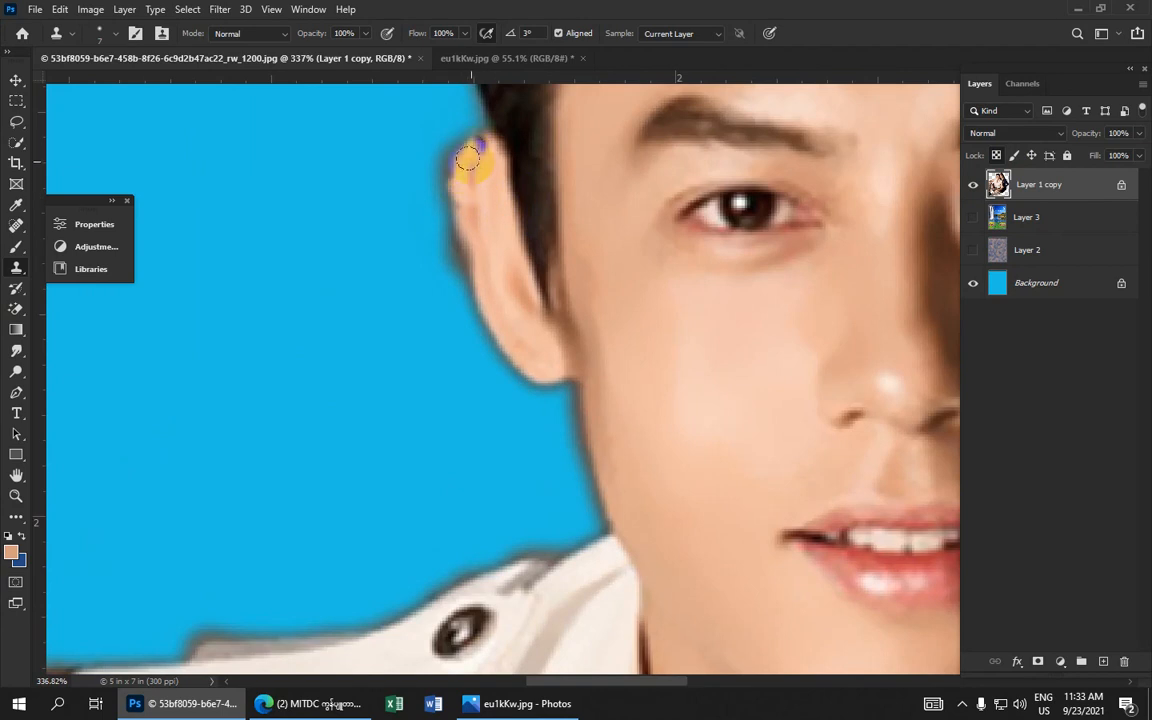
{"action": "scroll", "coordinate": [473, 177], "scroll_direction": "up", "scroll_amount": 1}
{"action": "scroll", "coordinate": [476, 181], "scroll_direction": "up", "scroll_amount": 4}
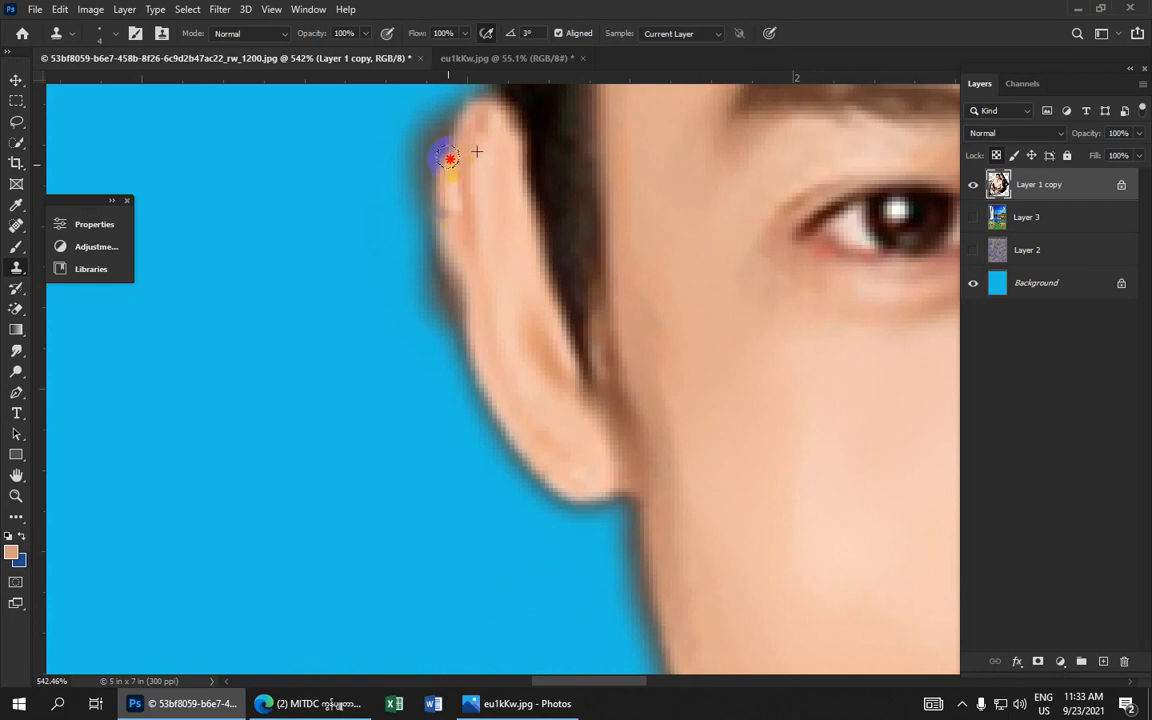
{"action": "key", "text": "super"}
{"action": "key", "text": "super"}
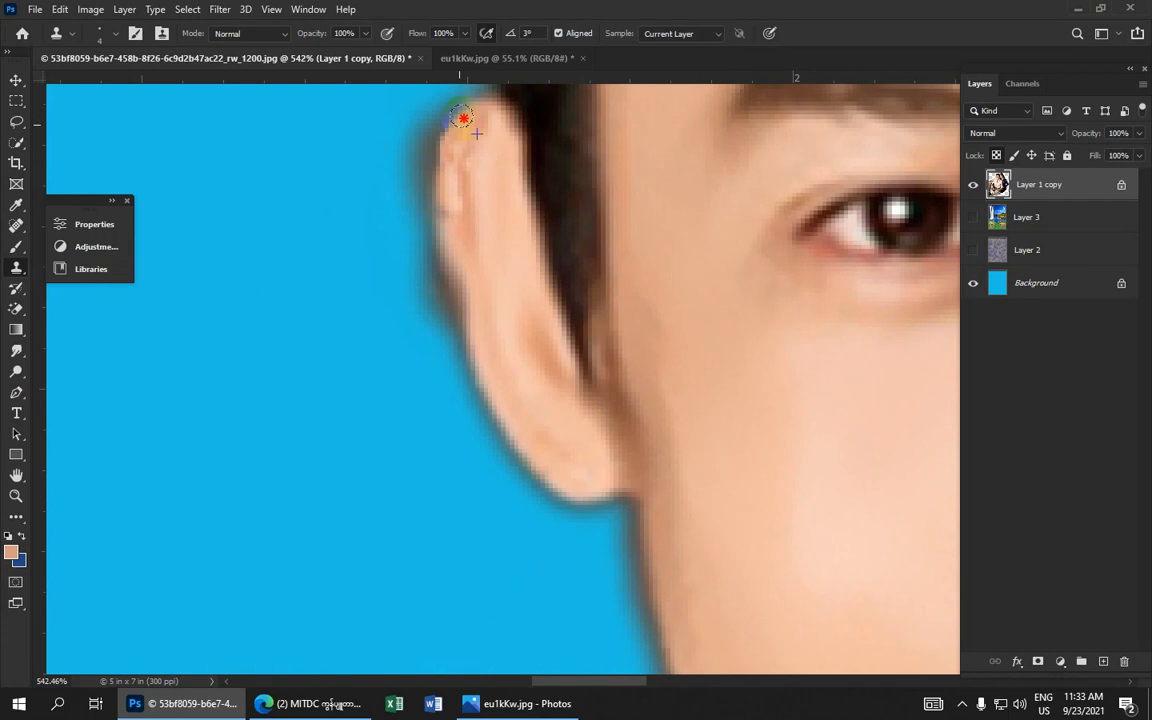
{"action": "mouse_move", "coordinate": [455, 168]}
{"action": "left_mouse_down"}
{"action": "mouse_move", "coordinate": [464, 290]}
{"action": "mouse_move", "coordinate": [447, 285]}
{"action": "mouse_move", "coordinate": [432, 203]}
{"action": "left_mouse_up"}
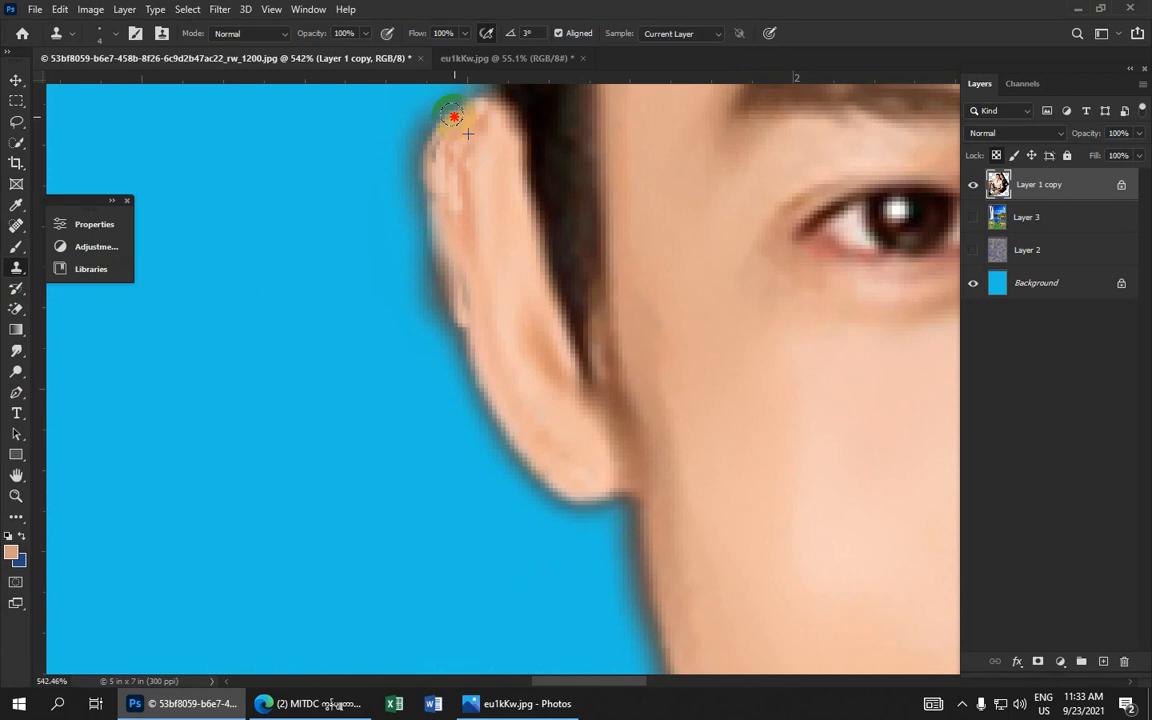
{"action": "mouse_move", "coordinate": [455, 314]}
{"action": "left_mouse_down"}
{"action": "mouse_move", "coordinate": [478, 377]}
{"action": "mouse_move", "coordinate": [450, 331]}
{"action": "mouse_move", "coordinate": [432, 244]}
{"action": "left_mouse_up"}
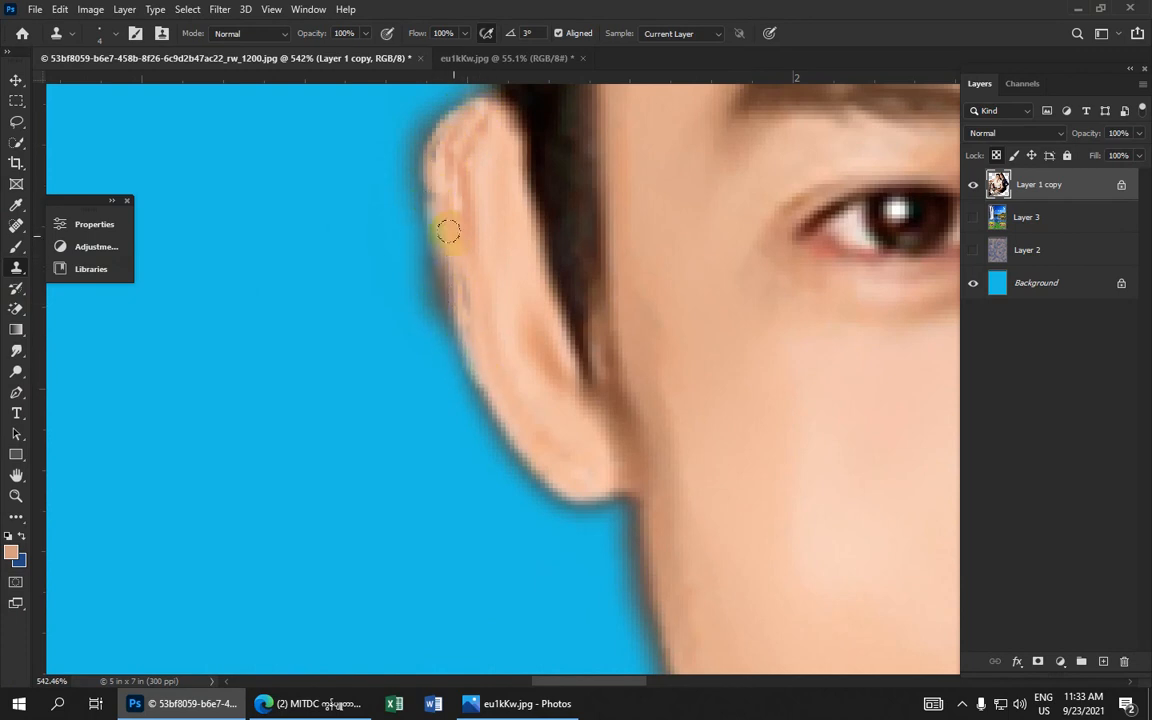
- Clone clean shirt fabric over the grey fringe along the man's shoulder flap, enlarging the brush to 6 px
{"action": "scroll", "coordinate": [448, 231], "scroll_direction": "down", "scroll_amount": 8}
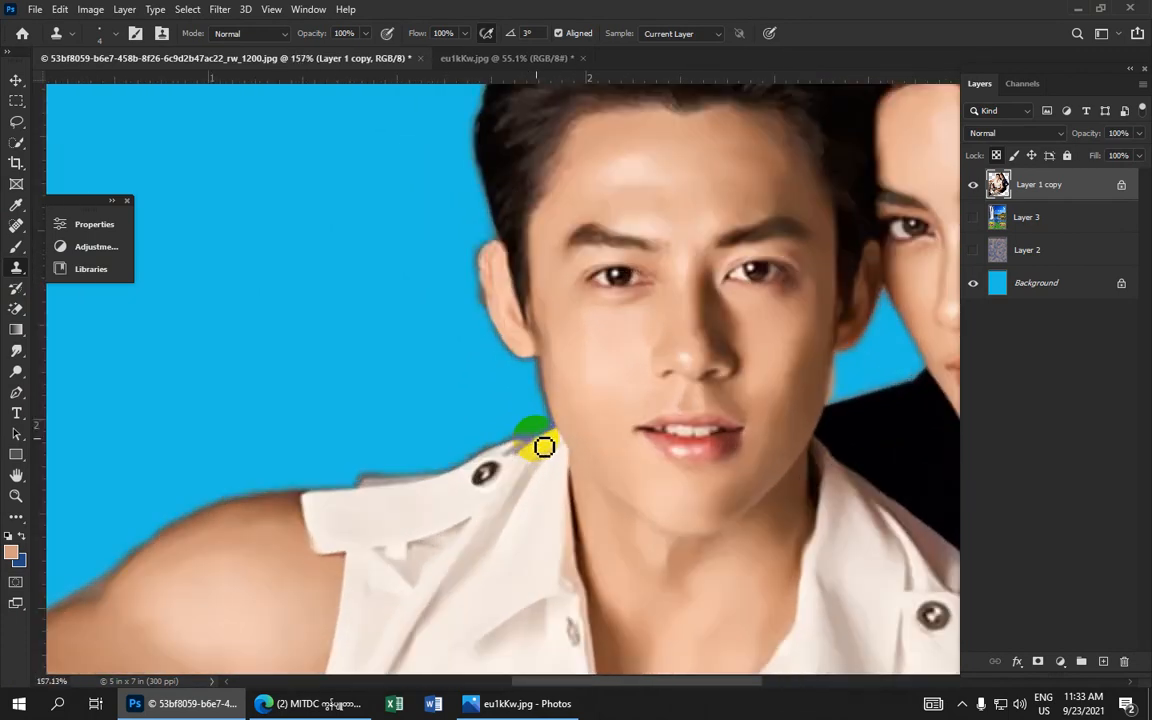
{"action": "scroll", "coordinate": [530, 470], "scroll_direction": "up", "scroll_amount": 5}
{"action": "left_click", "coordinate": [375, 506], "text": "alt"}
{"action": "mouse_move", "coordinate": [305, 509]}
{"action": "left_mouse_down"}
{"action": "mouse_move", "coordinate": [296, 463]}
{"action": "mouse_move", "coordinate": [293, 501]}
{"action": "mouse_move", "coordinate": [282, 479]}
{"action": "mouse_move", "coordinate": [286, 499]}
{"action": "mouse_move", "coordinate": [269, 488]}
{"action": "mouse_move", "coordinate": [316, 496]}
{"action": "mouse_move", "coordinate": [285, 510]}
{"action": "left_mouse_up"}
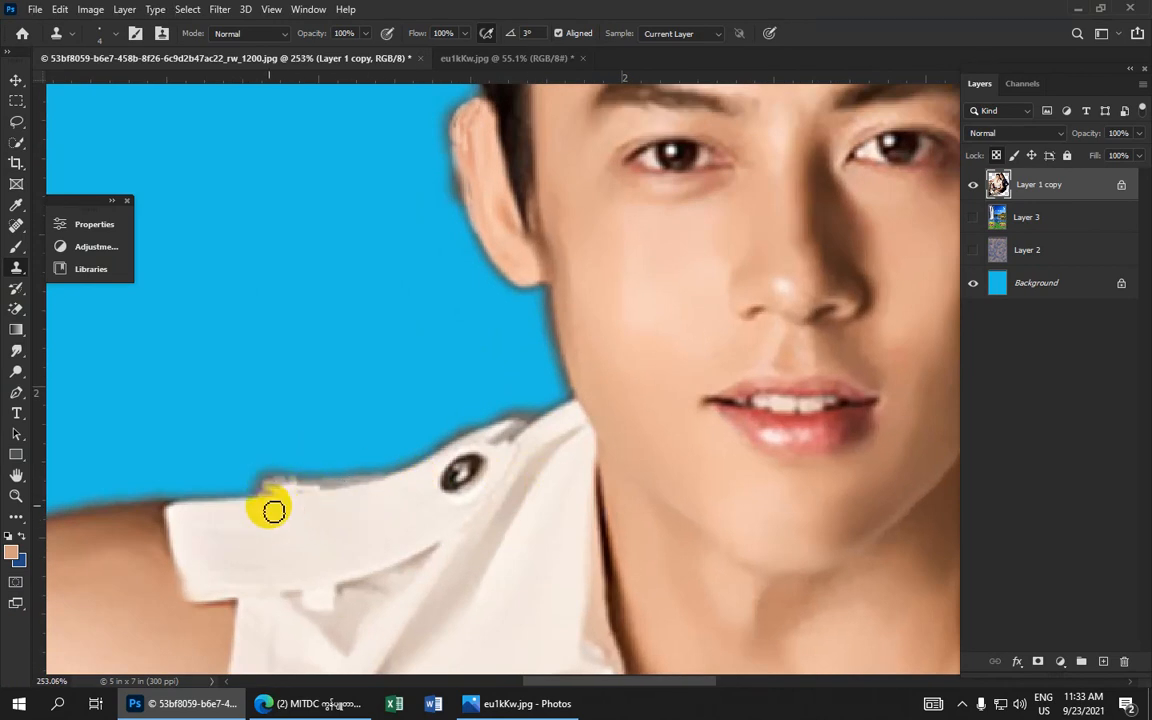
{"action": "scroll", "coordinate": [273, 511], "scroll_direction": "up", "scroll_amount": 4}
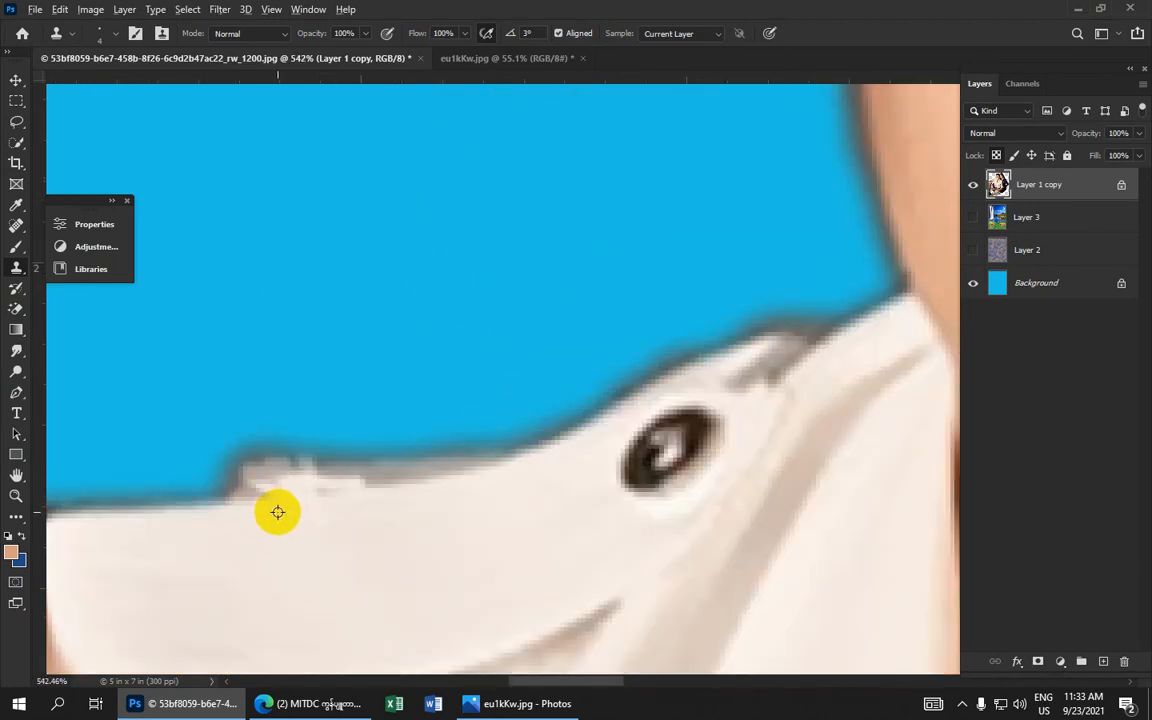
{"action": "key", "text": "bracketright"}
{"action": "key", "text": "bracketright"}
{"action": "left_click", "coordinate": [276, 511], "text": "alt"}
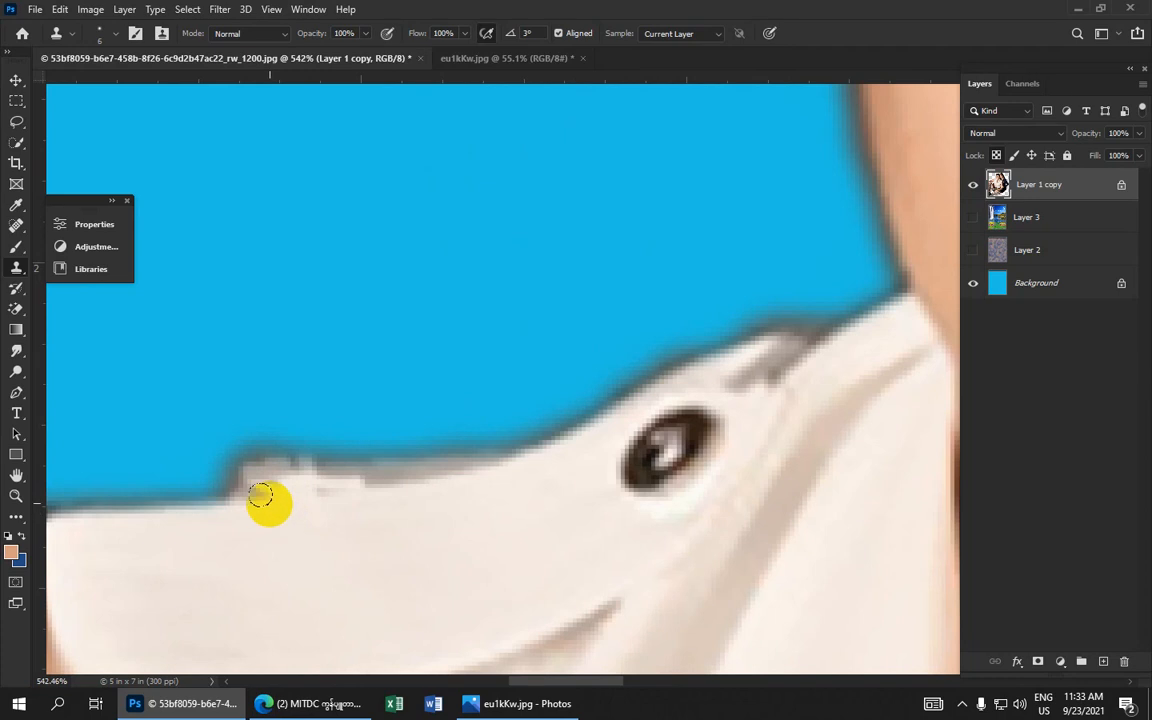
{"action": "mouse_move", "coordinate": [251, 483]}
{"action": "left_mouse_down"}
{"action": "mouse_move", "coordinate": [281, 474]}
{"action": "mouse_move", "coordinate": [254, 458]}
{"action": "mouse_move", "coordinate": [282, 462]}
{"action": "mouse_move", "coordinate": [276, 452]}
{"action": "mouse_move", "coordinate": [391, 464]}
{"action": "mouse_move", "coordinate": [299, 462]}
{"action": "mouse_move", "coordinate": [309, 470]}
{"action": "mouse_move", "coordinate": [420, 471]}
{"action": "mouse_move", "coordinate": [529, 447]}
{"action": "mouse_move", "coordinate": [499, 454]}
{"action": "mouse_move", "coordinate": [656, 390]}
{"action": "mouse_move", "coordinate": [592, 415]}
{"action": "mouse_move", "coordinate": [657, 378]}
{"action": "mouse_move", "coordinate": [603, 393]}
{"action": "mouse_move", "coordinate": [660, 373]}
{"action": "mouse_move", "coordinate": [625, 394]}
{"action": "mouse_move", "coordinate": [711, 345]}
{"action": "mouse_move", "coordinate": [718, 355]}
{"action": "mouse_move", "coordinate": [679, 381]}
{"action": "mouse_move", "coordinate": [775, 340]}
{"action": "mouse_move", "coordinate": [775, 415]}
{"action": "mouse_move", "coordinate": [741, 388]}
{"action": "left_mouse_up"}
- Examine the whole couple cutout and its cleaned edges against the blue background
{"action": "scroll", "coordinate": [741, 388], "scroll_direction": "down", "scroll_amount": 15}
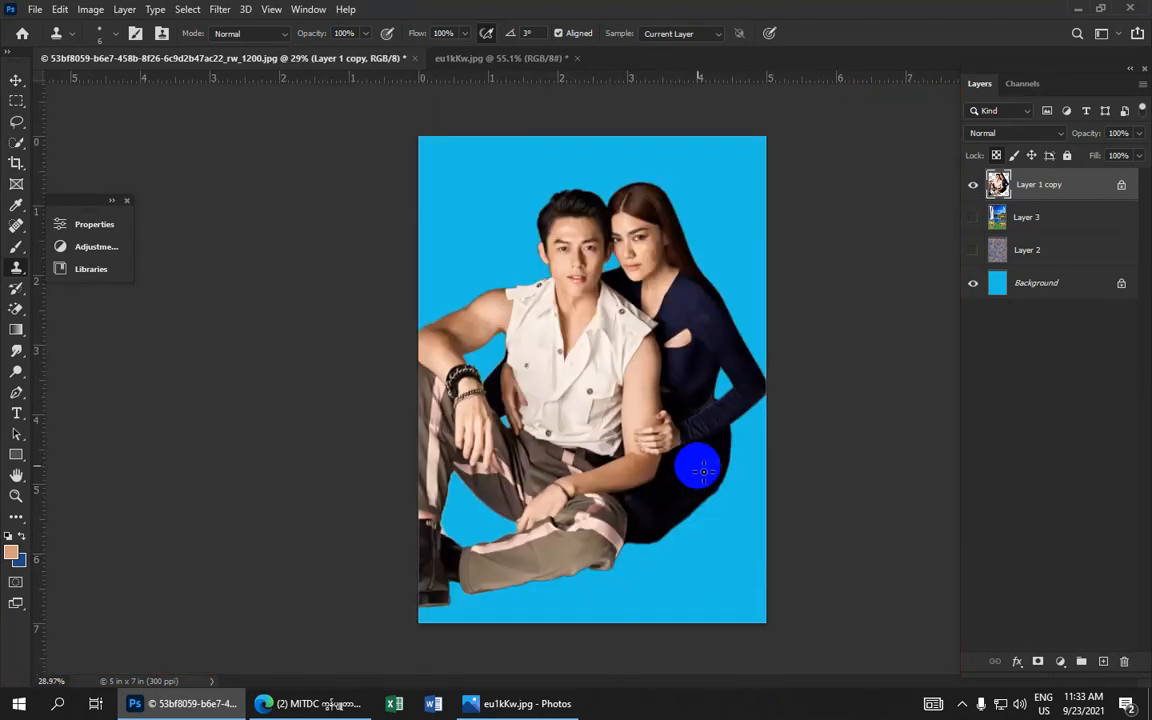
{"action": "scroll", "coordinate": [604, 409], "scroll_direction": "up", "scroll_amount": 5}
{"action": "scroll", "coordinate": [601, 408], "scroll_direction": "down", "scroll_amount": 2}
{"action": "scroll", "coordinate": [600, 408], "scroll_direction": "down", "scroll_amount": 2}
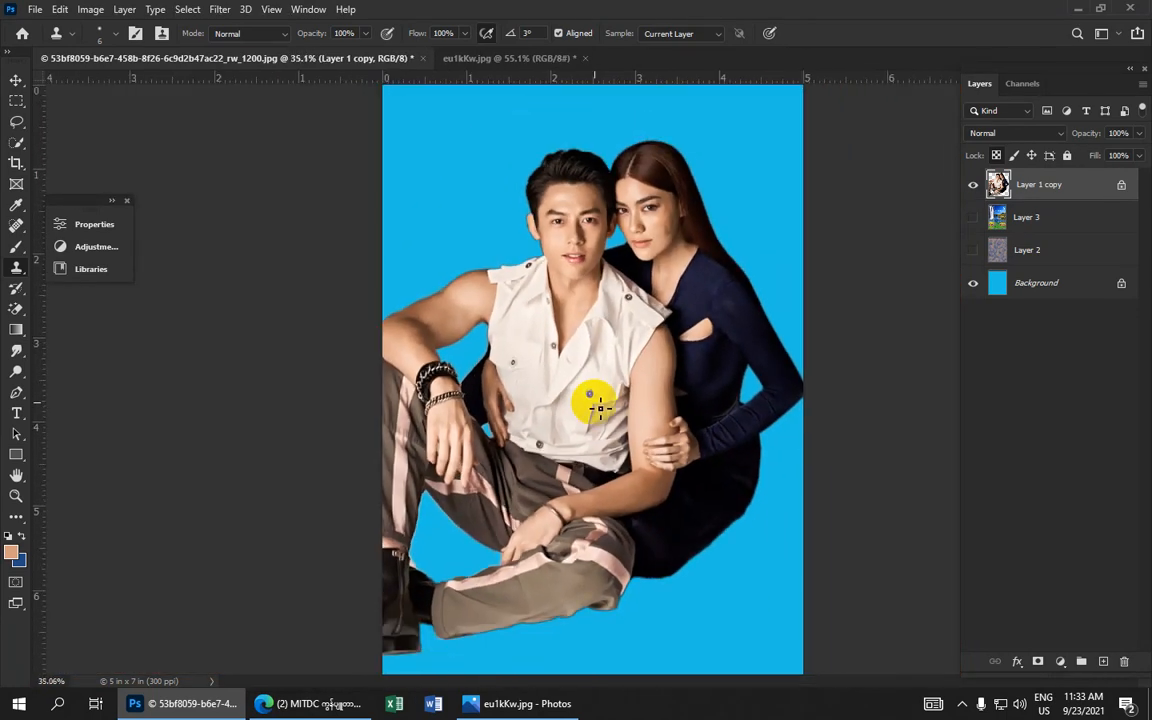
{"action": "scroll", "coordinate": [585, 410], "scroll_direction": "up", "scroll_amount": 3}
{"action": "scroll", "coordinate": [575, 411], "scroll_direction": "up", "scroll_amount": 1}
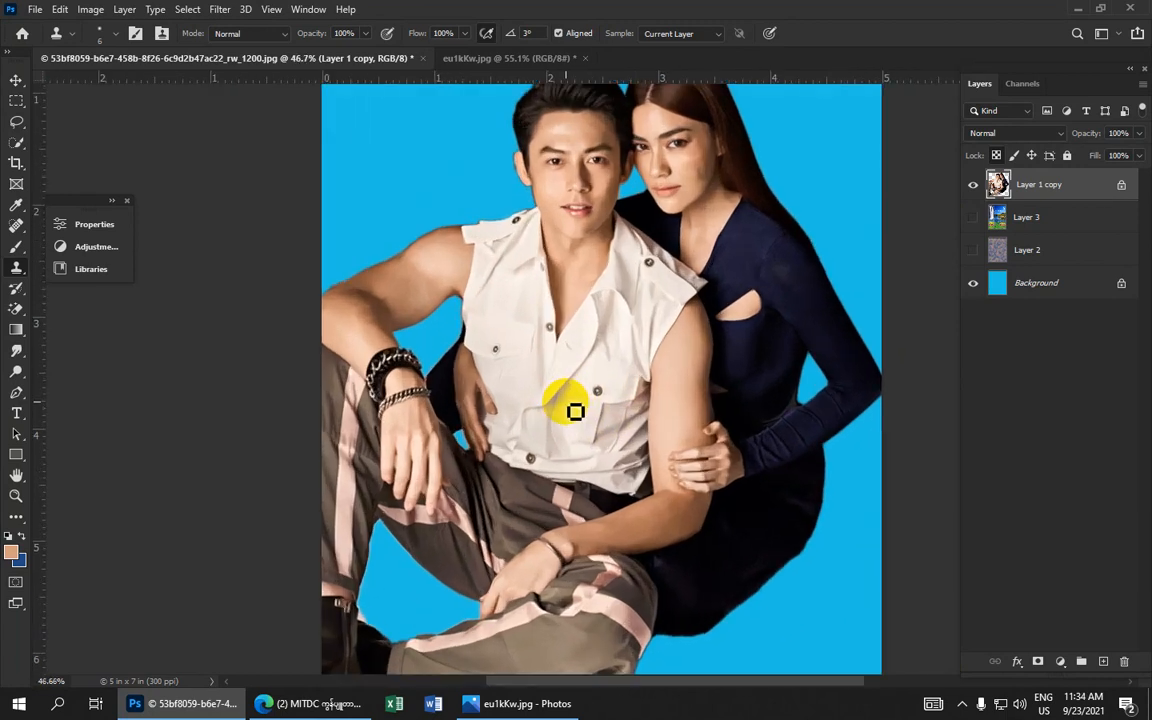
{"action": "scroll", "coordinate": [560, 395], "scroll_direction": "down", "scroll_amount": 3}
{"action": "scroll", "coordinate": [581, 406], "scroll_direction": "up", "scroll_amount": 1}
{"action": "scroll", "coordinate": [581, 406], "scroll_direction": "down", "scroll_amount": 1}
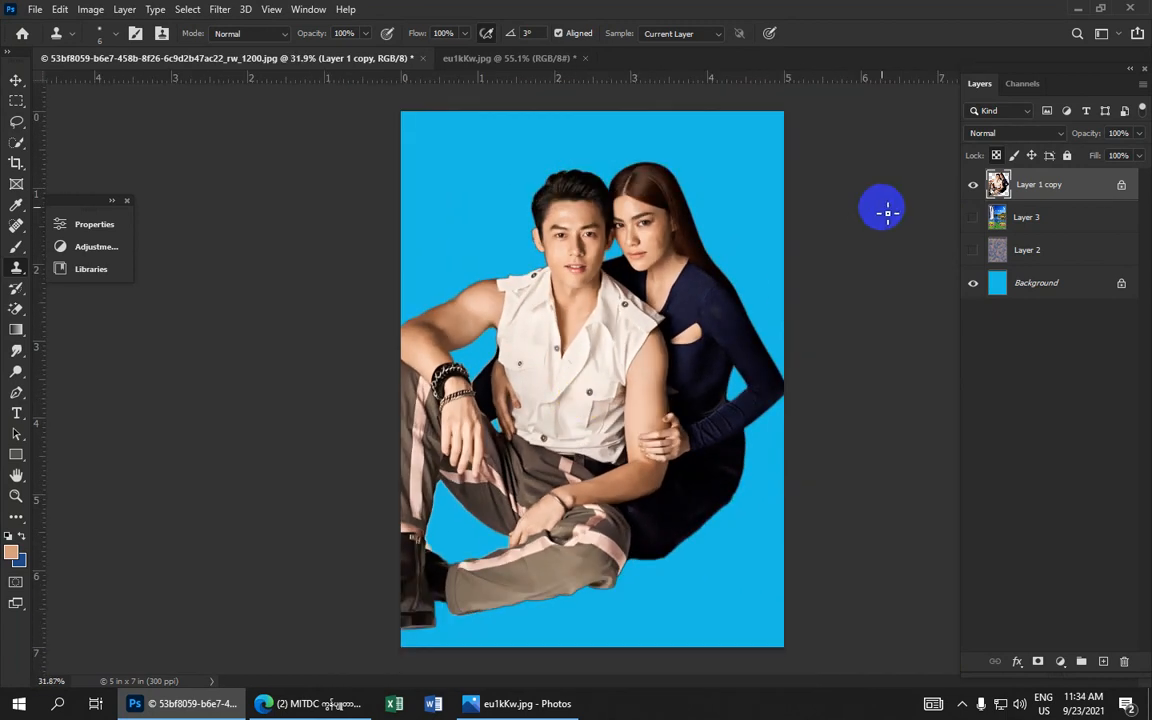
- Apply a Gaussian Blur with a radius of 1.5 pixels to the couple's layer
{"action": "left_click", "coordinate": [219, 9]}
{"action": "left_click", "coordinate": [220, 10]}
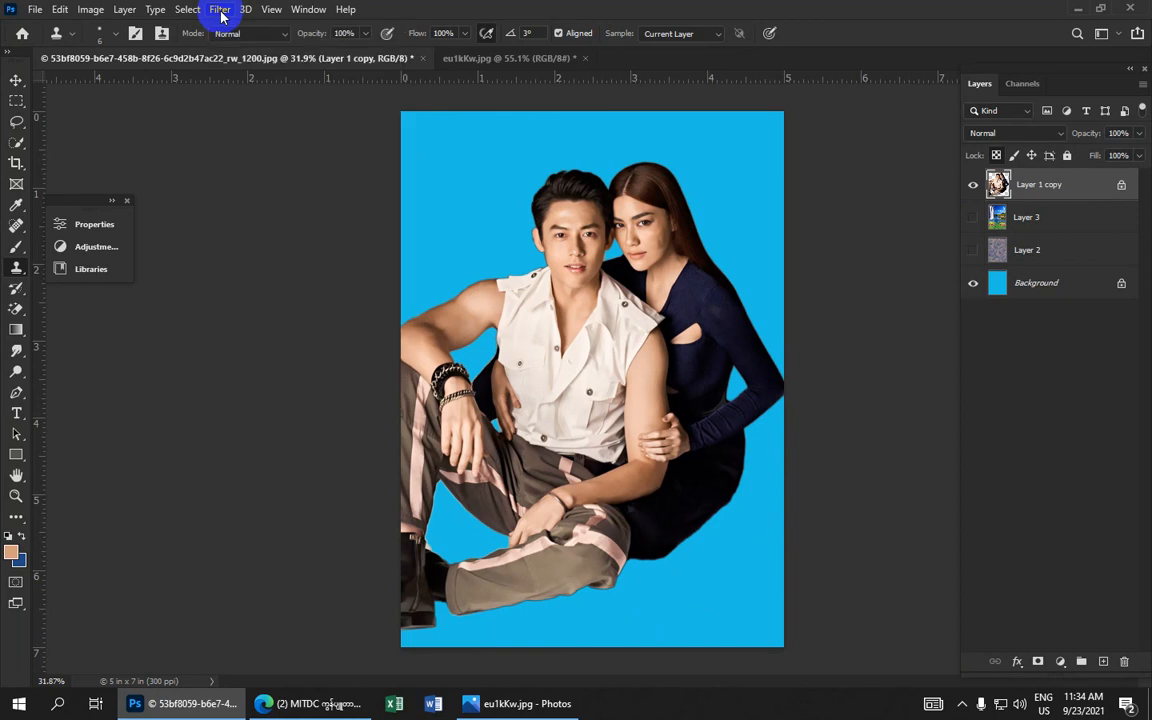
{"action": "left_click", "coordinate": [220, 10]}
{"action": "mouse_move", "coordinate": [286, 243]}
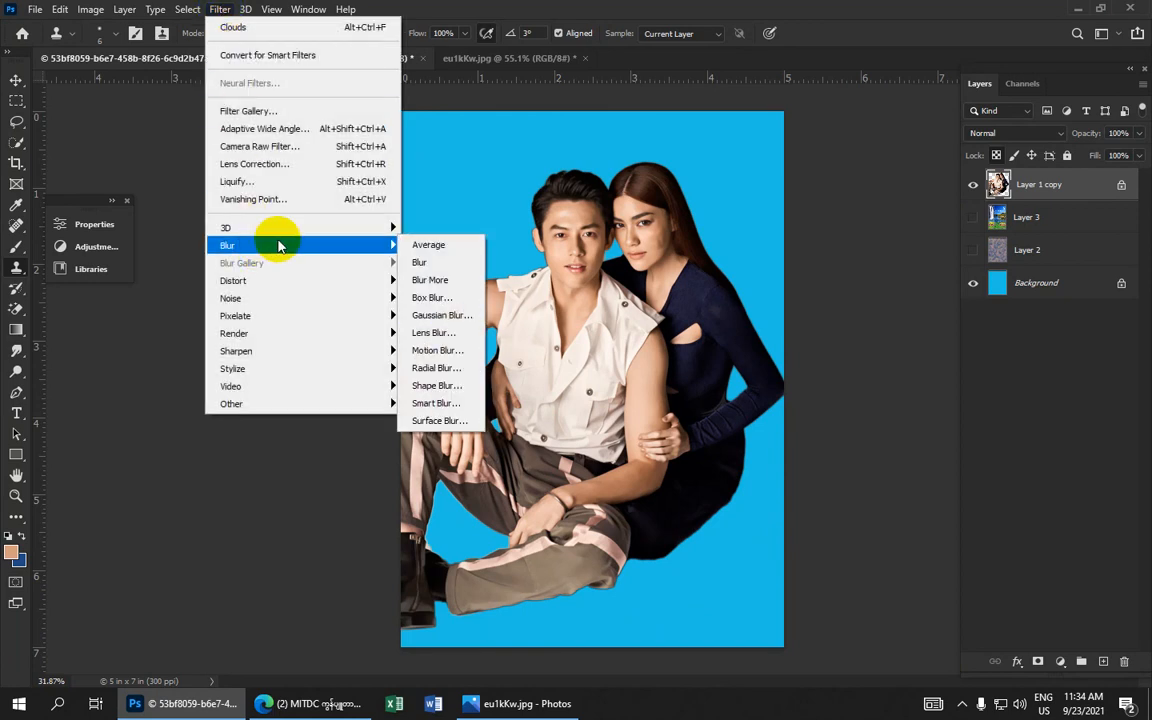
{"action": "left_click", "coordinate": [440, 316]}
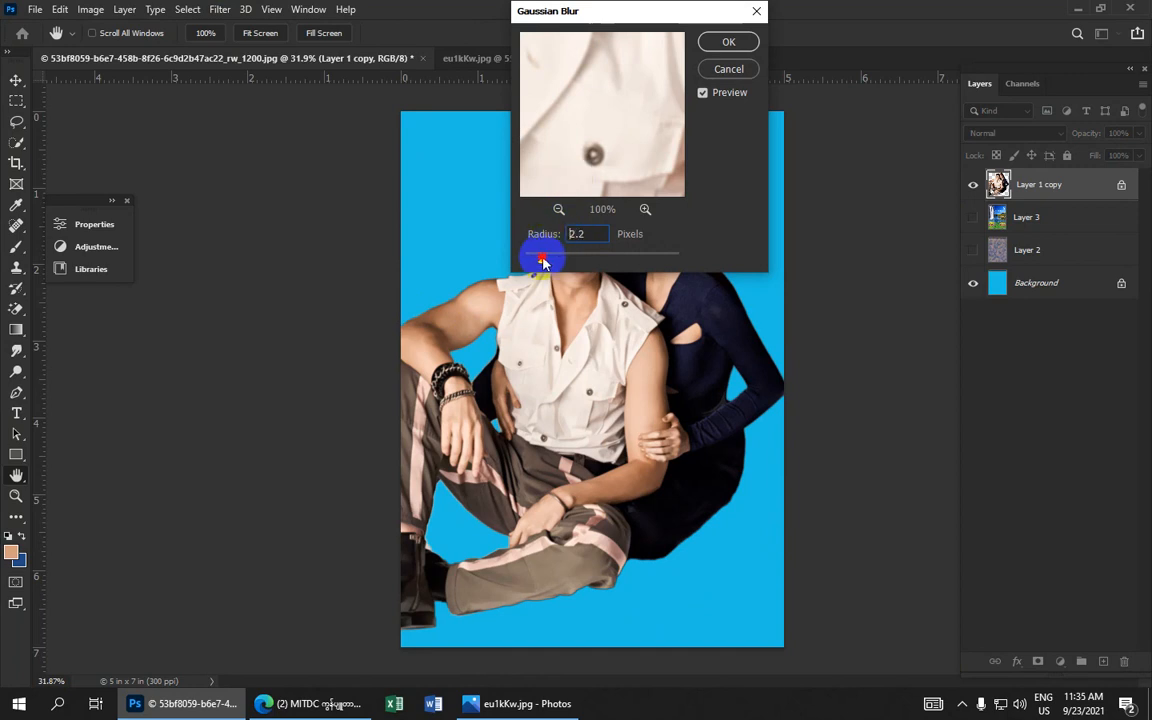
{"action": "left_click", "coordinate": [566, 287]}
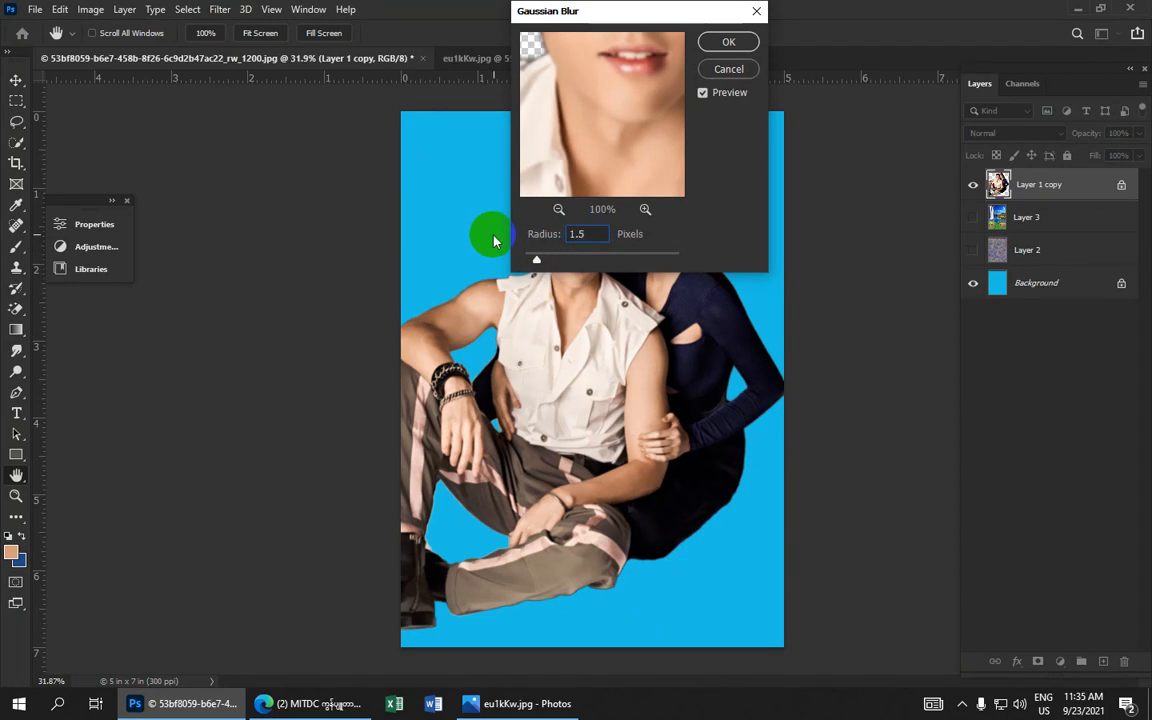
{"action": "left_click", "coordinate": [733, 47]}
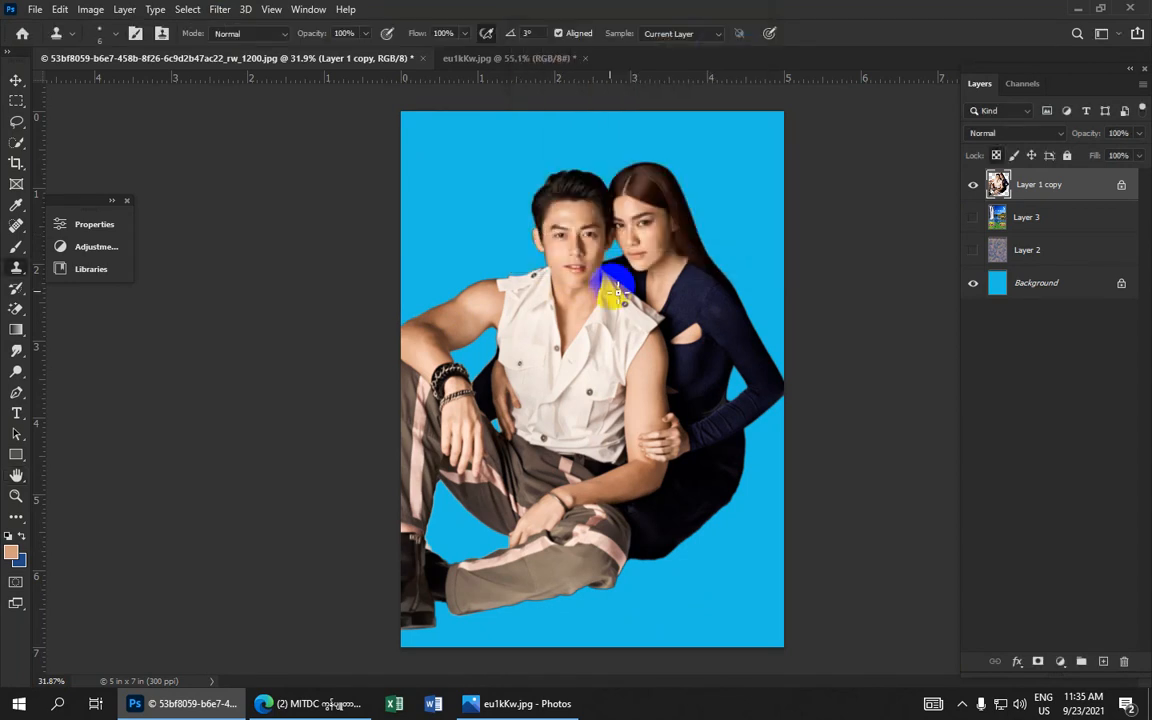
- Compare the couple against the waterfall landscape and clouds backgrounds, leaving both Layer 3 and Layer 2 visible
{"action": "scroll", "coordinate": [614, 292], "scroll_direction": "down", "scroll_amount": 1}
{"action": "scroll", "coordinate": [614, 292], "scroll_direction": "up", "scroll_amount": 1}
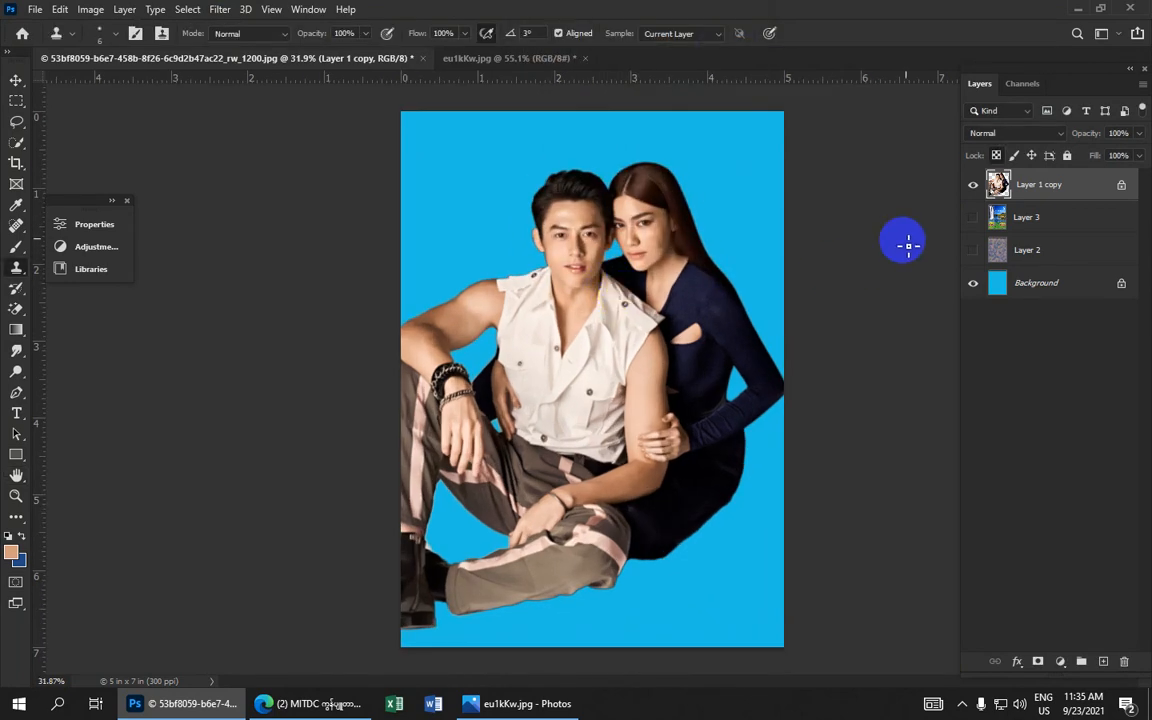
{"action": "left_click", "coordinate": [973, 218]}
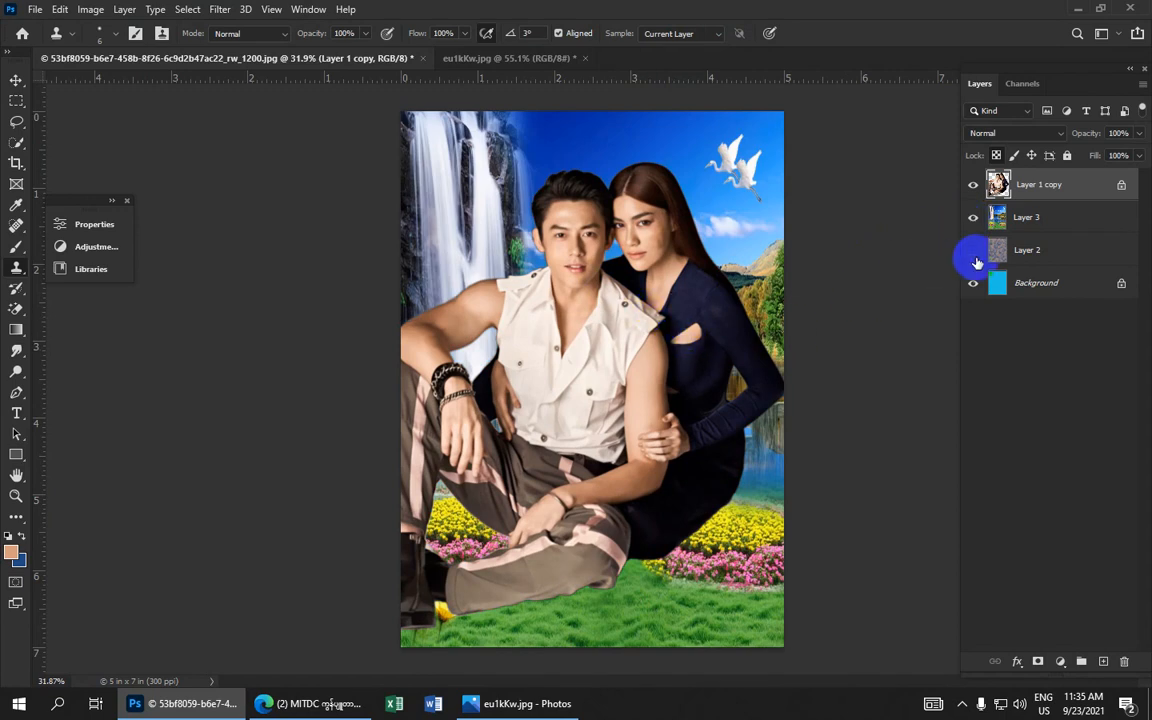
{"action": "left_click", "coordinate": [973, 218]}
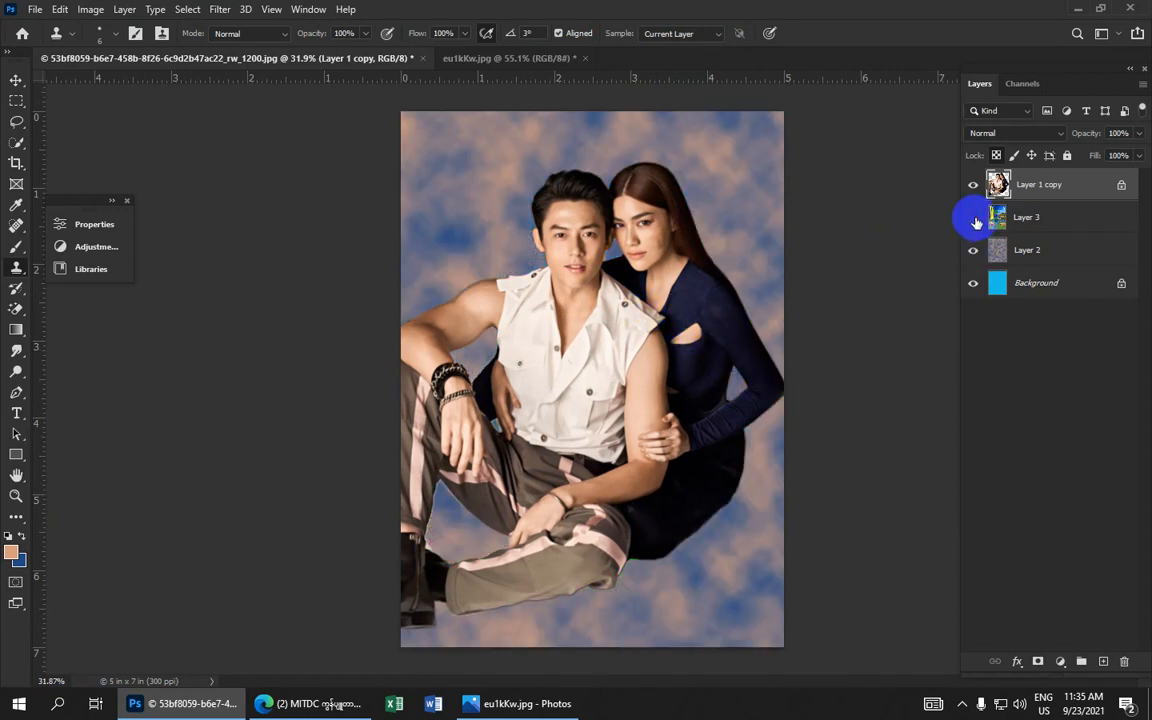
{"action": "left_click", "coordinate": [973, 218]}
{"action": "left_click", "coordinate": [973, 218]}
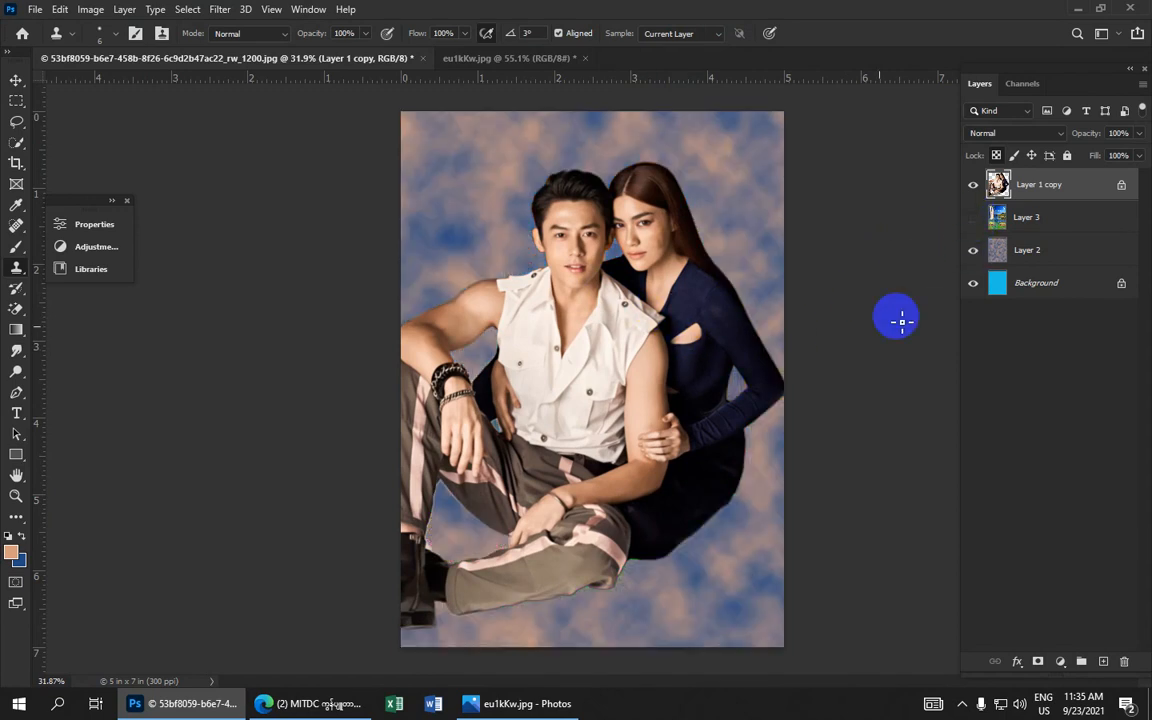
{"action": "left_click", "coordinate": [973, 218]}
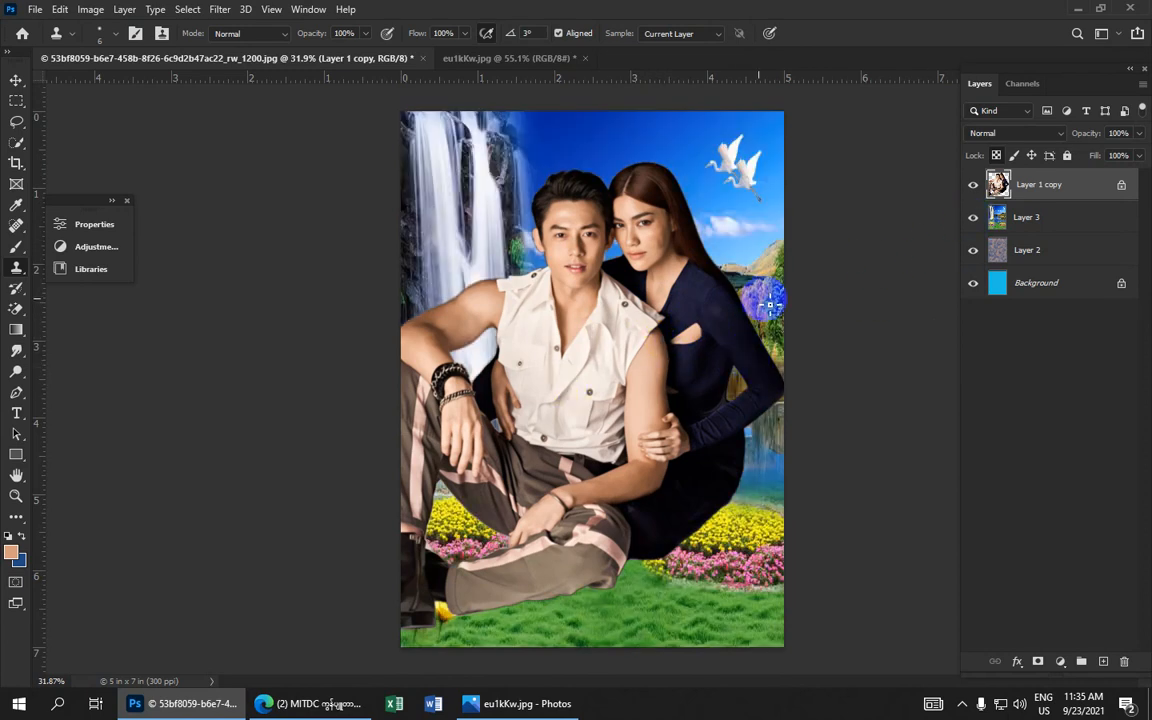
- Scale the couple to 67.98% and move them down into the lower-left corner of the landscape
{"action": "scroll", "coordinate": [691, 274], "scroll_direction": "down", "scroll_amount": 1}
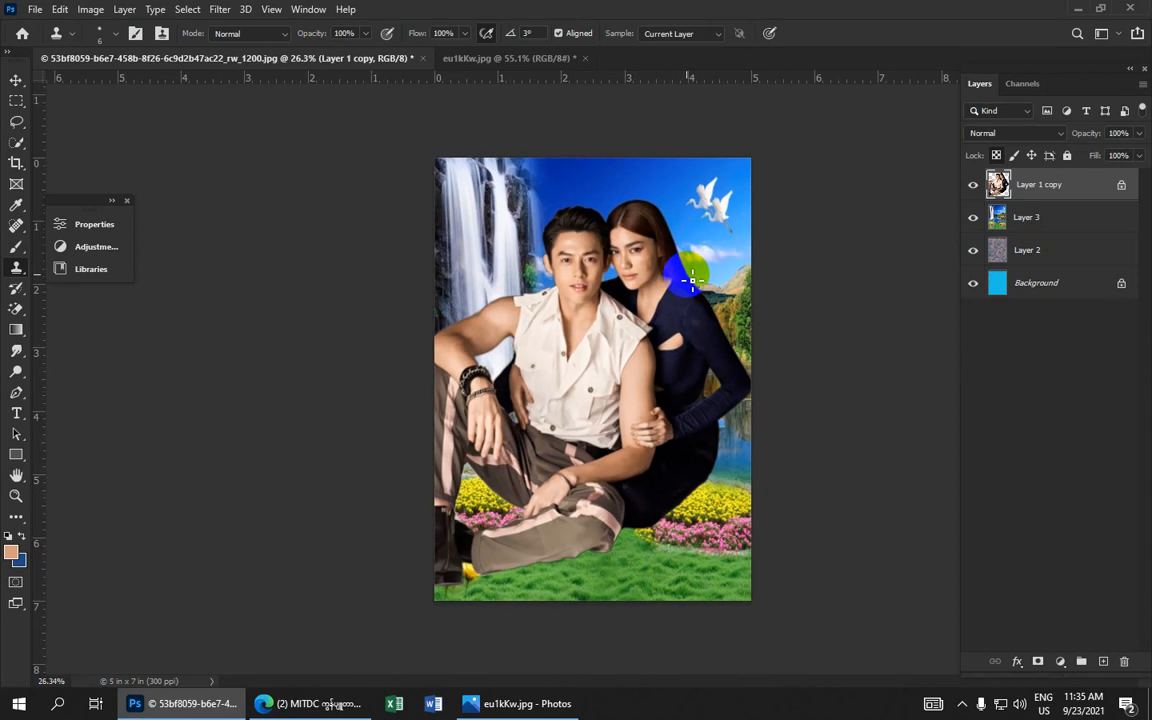
{"action": "scroll", "coordinate": [589, 381], "scroll_direction": "up", "scroll_amount": 1}
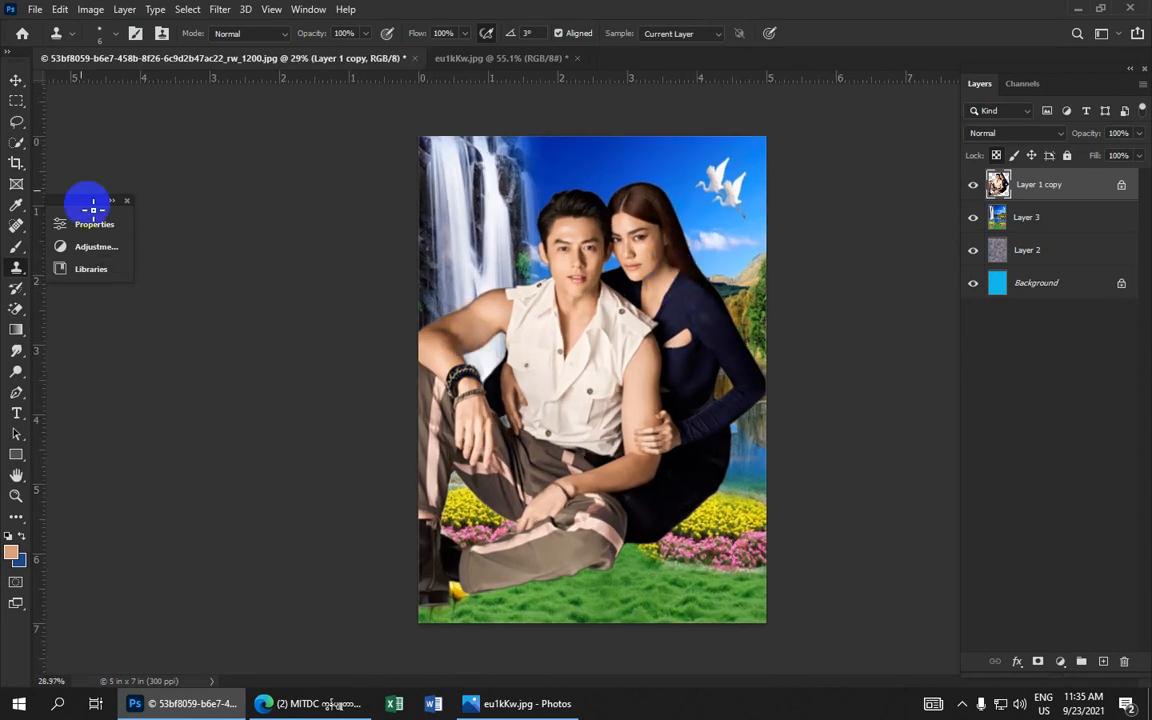
{"action": "left_click", "coordinate": [16, 82]}
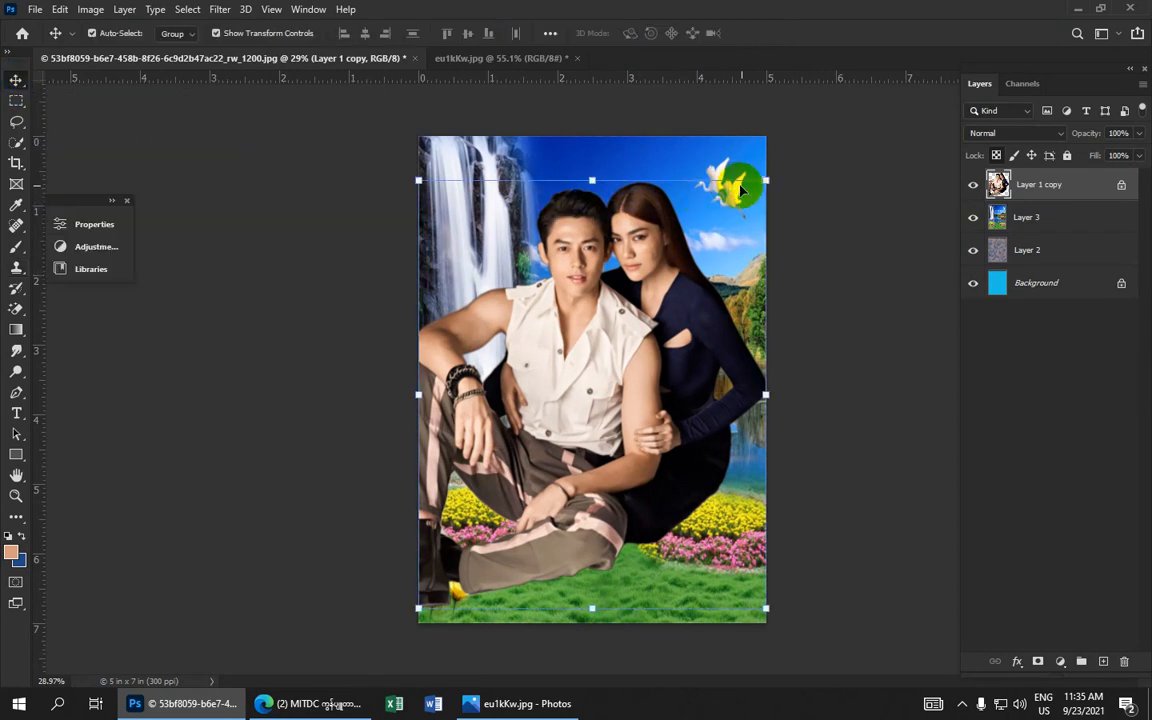
{"action": "left_click_drag", "start_coordinate": [765, 180], "coordinate": [653, 318]}
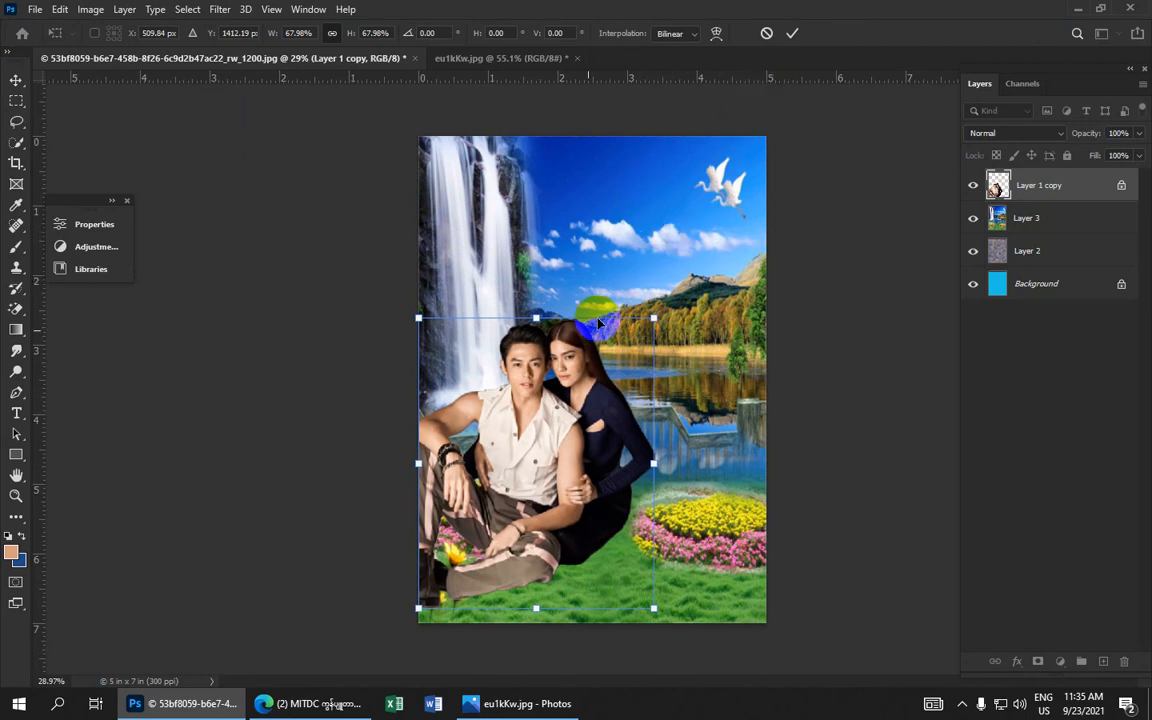
{"action": "left_click_drag", "start_coordinate": [550, 442], "coordinate": [549, 461]}
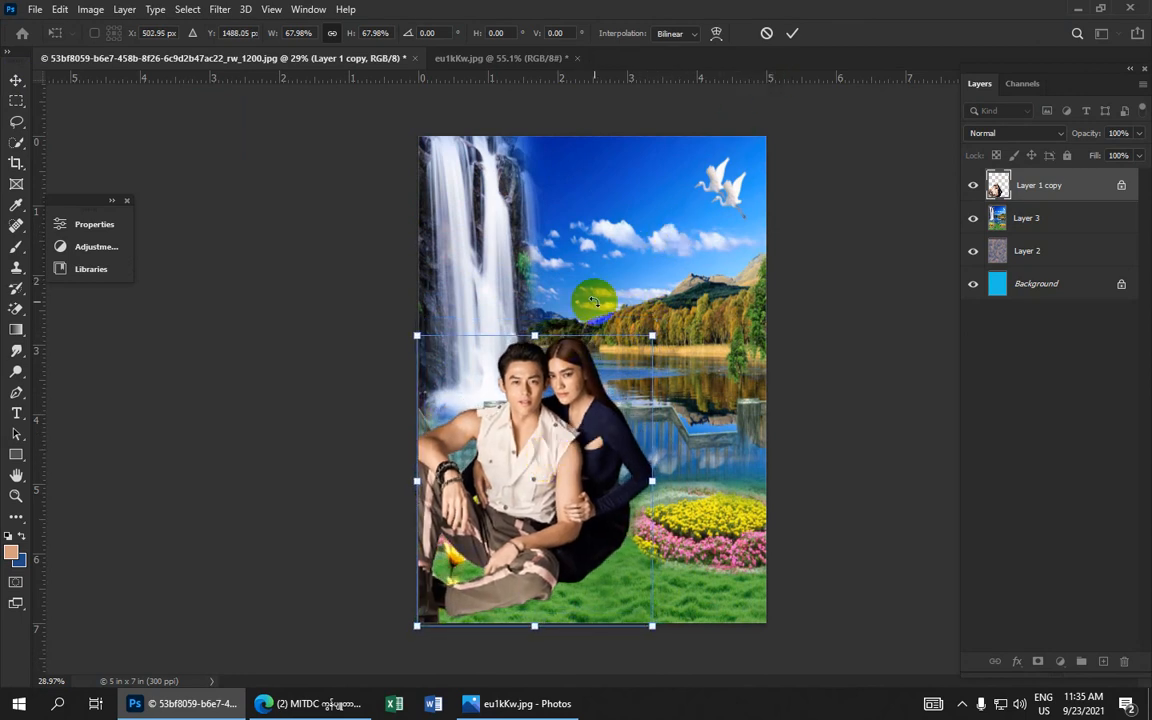
{"action": "left_click", "coordinate": [791, 37]}
- Finish the couple's transform and set up saving the composition to the Desktop under the file name Retouch
{"action": "scroll", "coordinate": [805, 245], "scroll_direction": "down", "scroll_amount": 2}
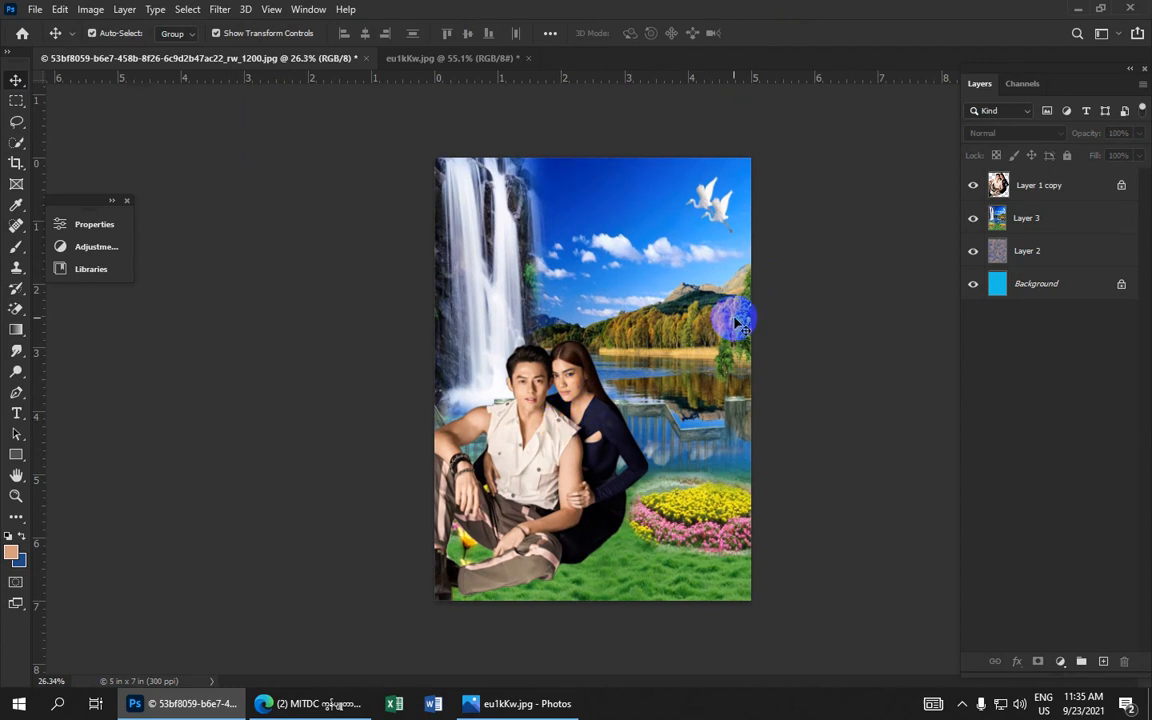
{"action": "left_click", "coordinate": [34, 9]}
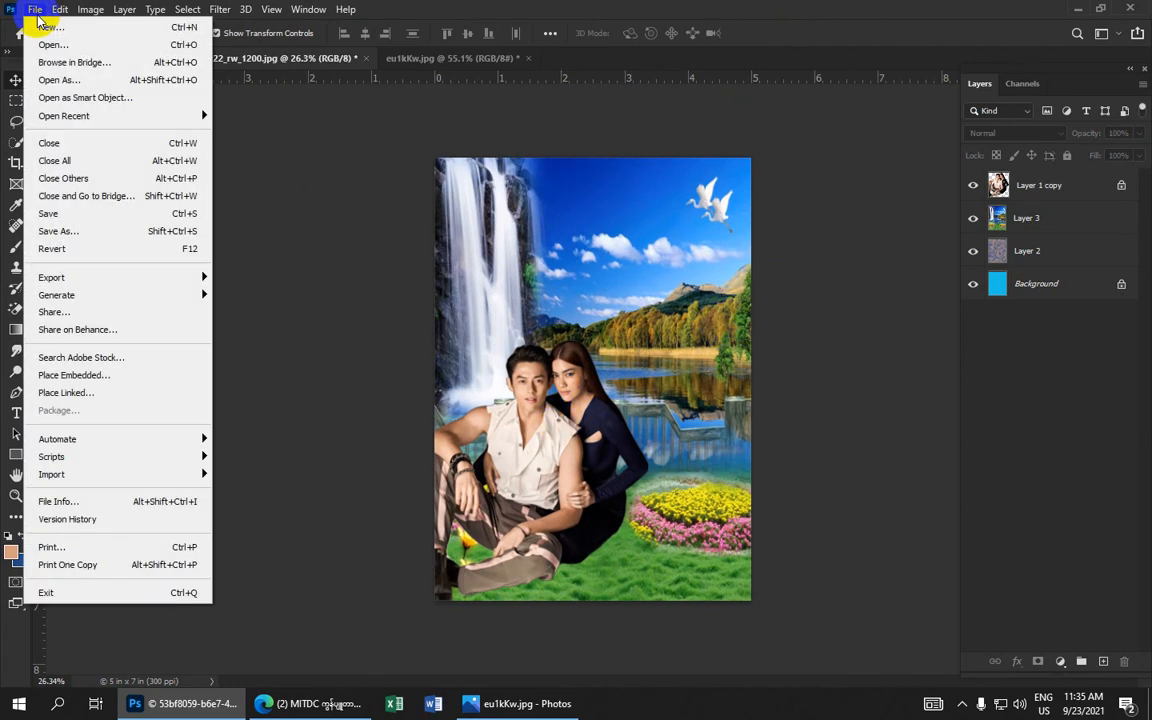
{"action": "left_click", "coordinate": [72, 234]}
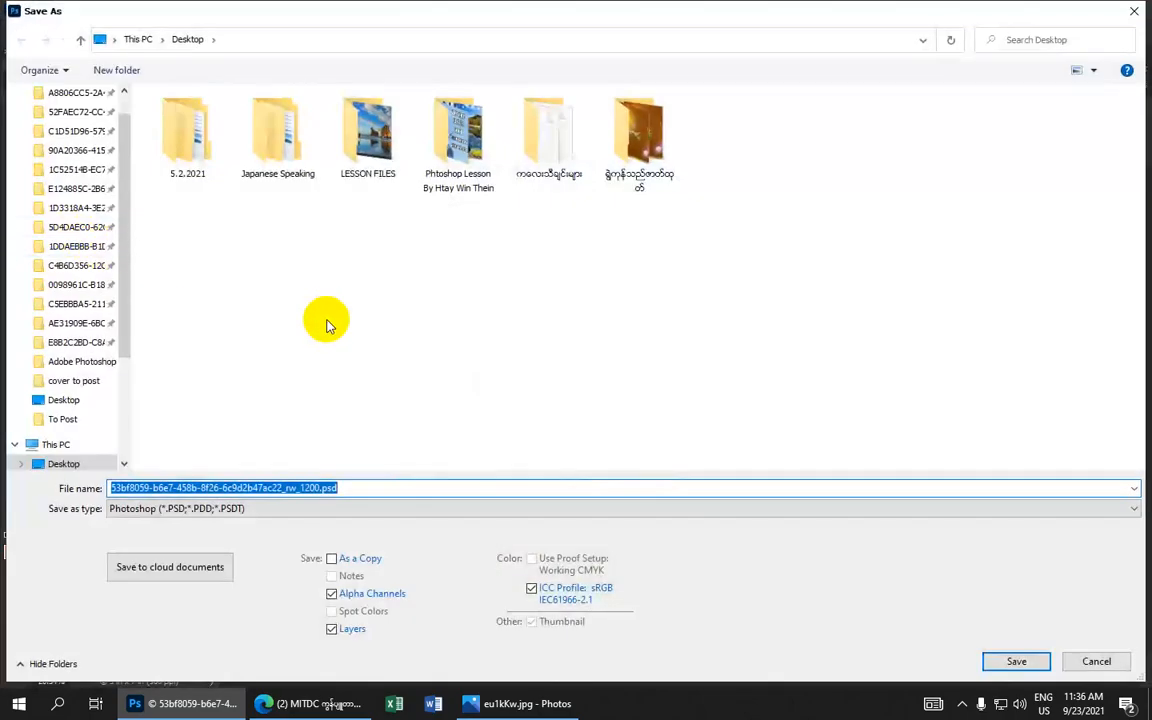
{"action": "left_click", "coordinate": [98, 466]}
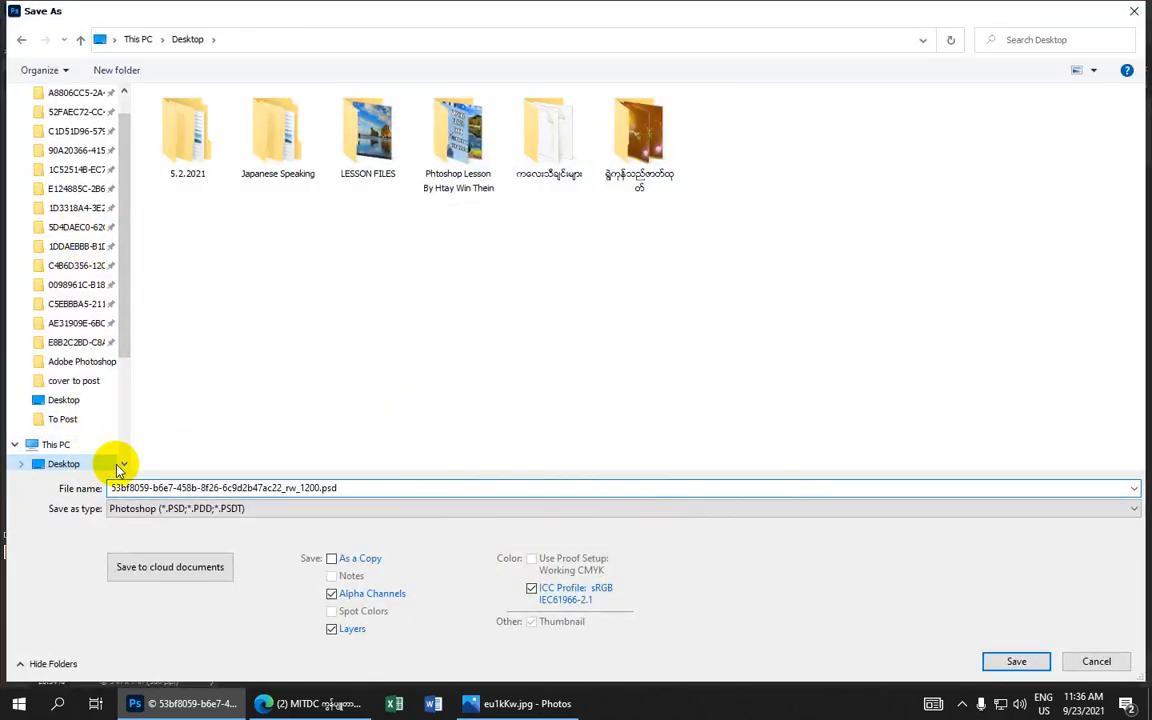
{"action": "left_click", "coordinate": [344, 490]}
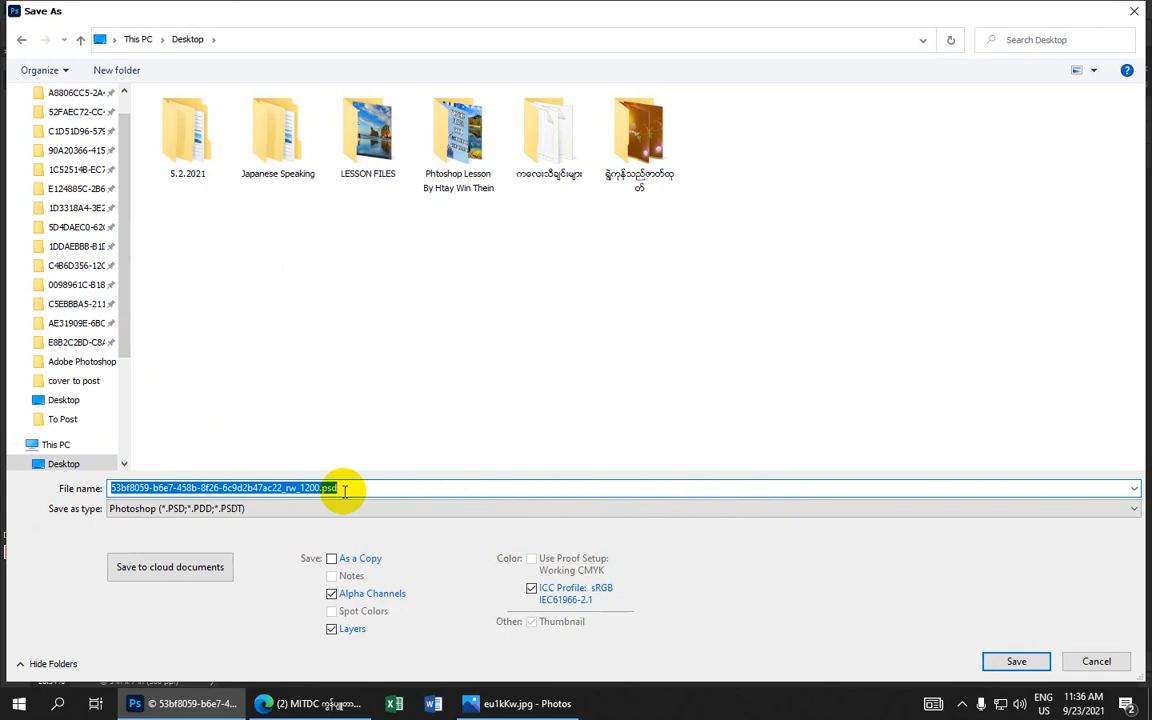
{"action": "type", "text": "Reyouch"}
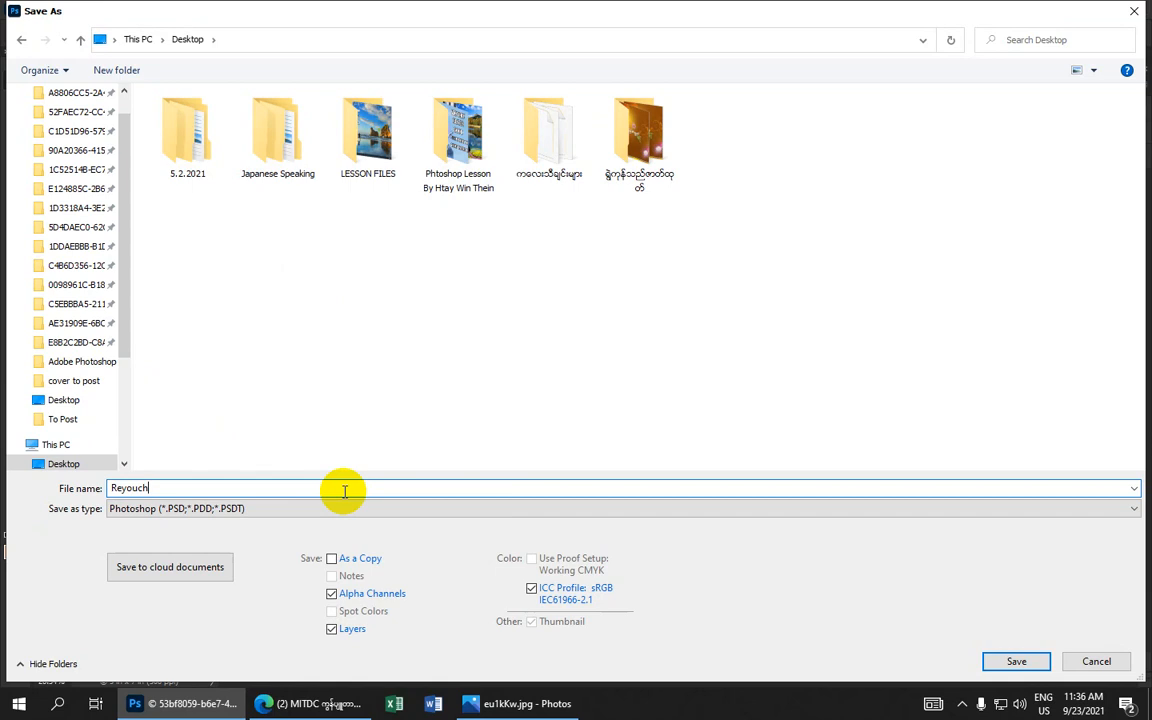
{"action": "double_click", "coordinate": [128, 488]}
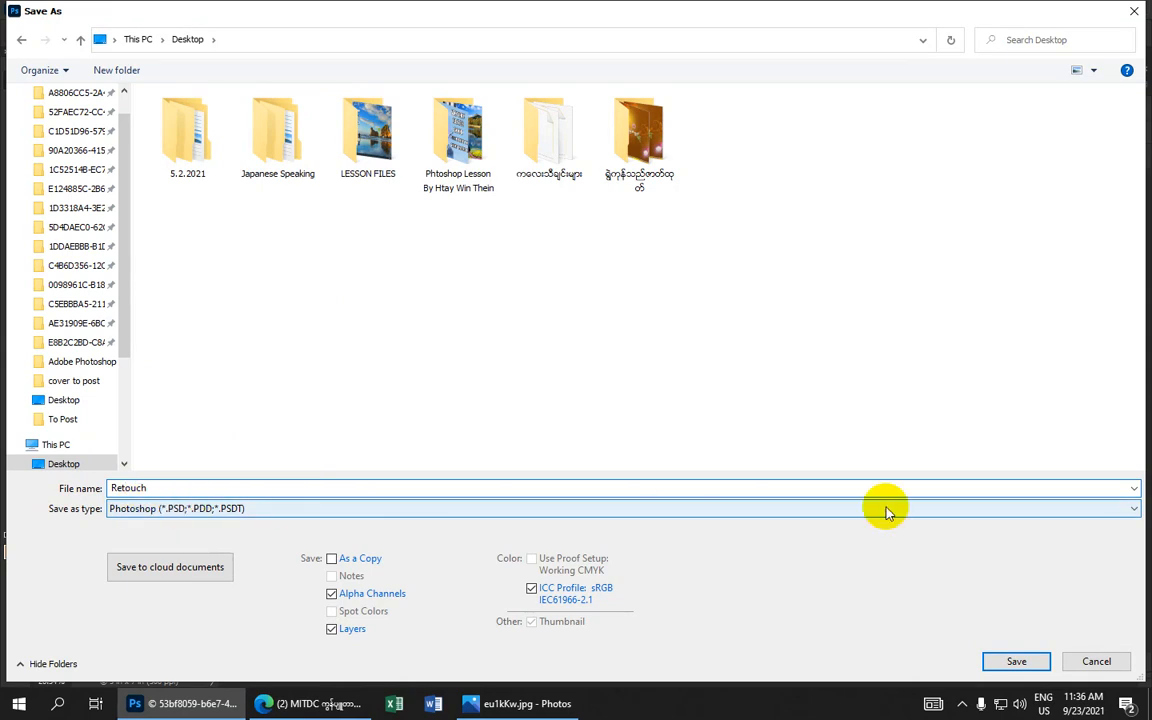
- Save the Retouch file in JPEG format with quality 12 (Maximum) and the Progressive option with 3 scans
{"action": "left_click", "coordinate": [1133, 508]}
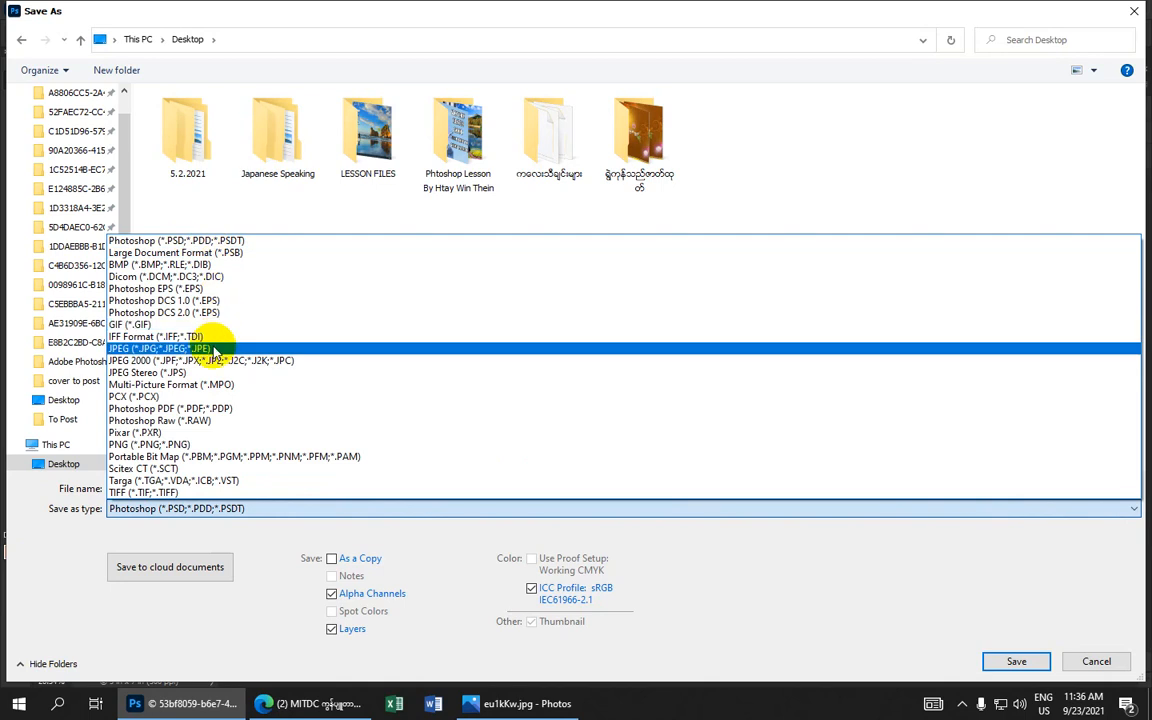
{"action": "left_click", "coordinate": [213, 350]}
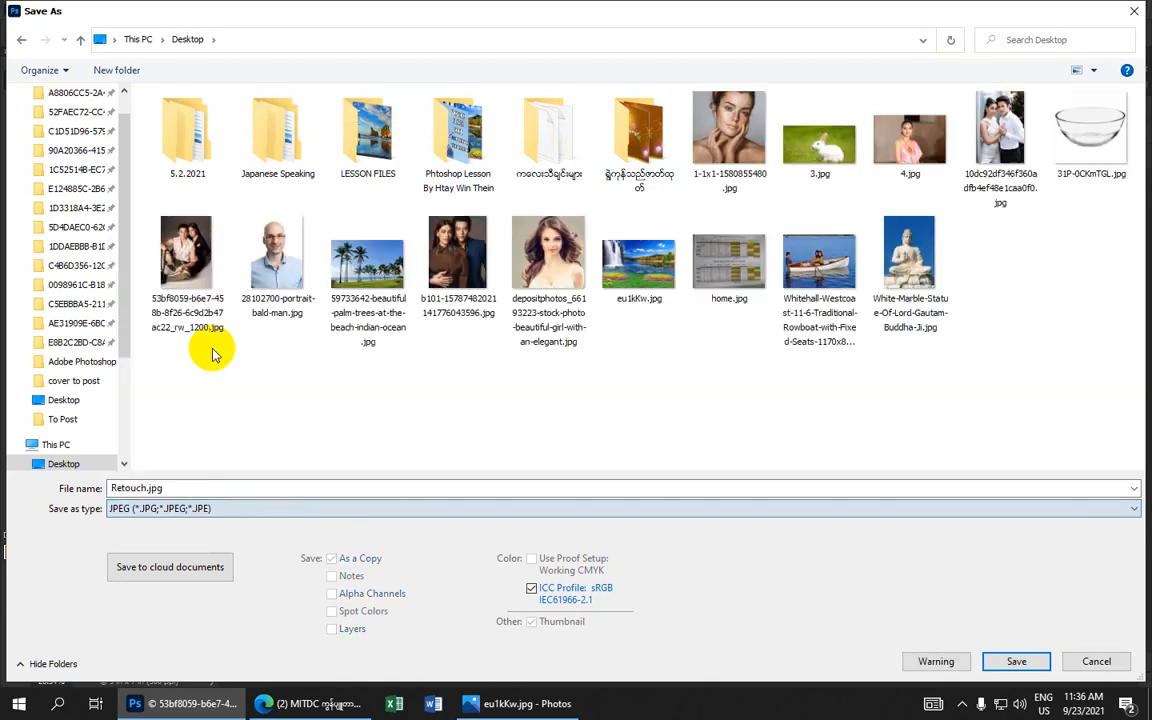
{"action": "left_click", "coordinate": [1033, 666]}
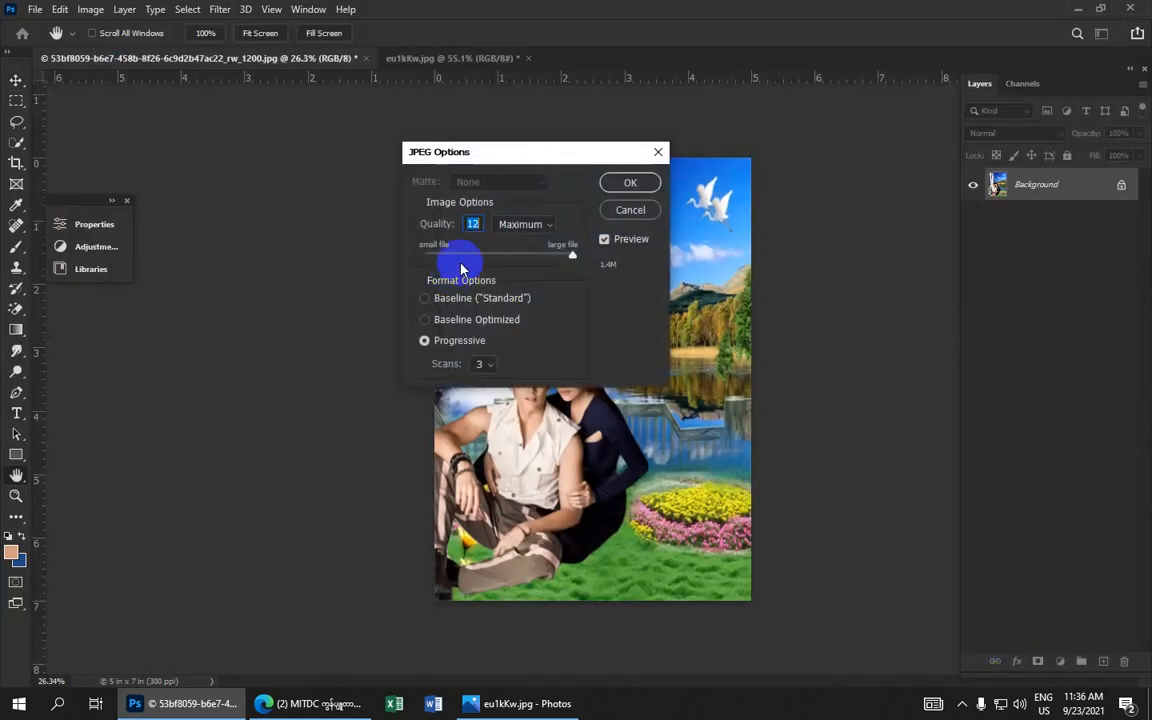
{"action": "left_click", "coordinate": [633, 184]}
{"action": "scroll", "coordinate": [588, 264], "scroll_direction": "up", "scroll_amount": 3}
{"action": "scroll", "coordinate": [589, 266], "scroll_direction": "down", "scroll_amount": 4}
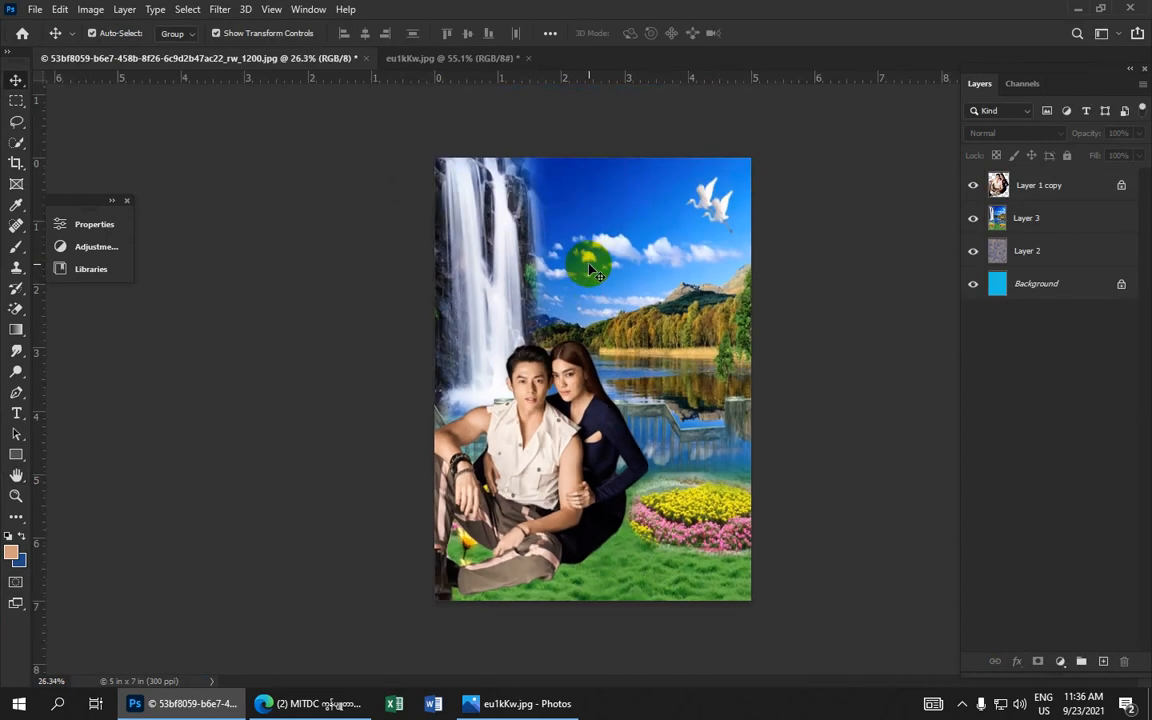
{"action": "scroll", "coordinate": [590, 268], "scroll_direction": "up", "scroll_amount": 2}
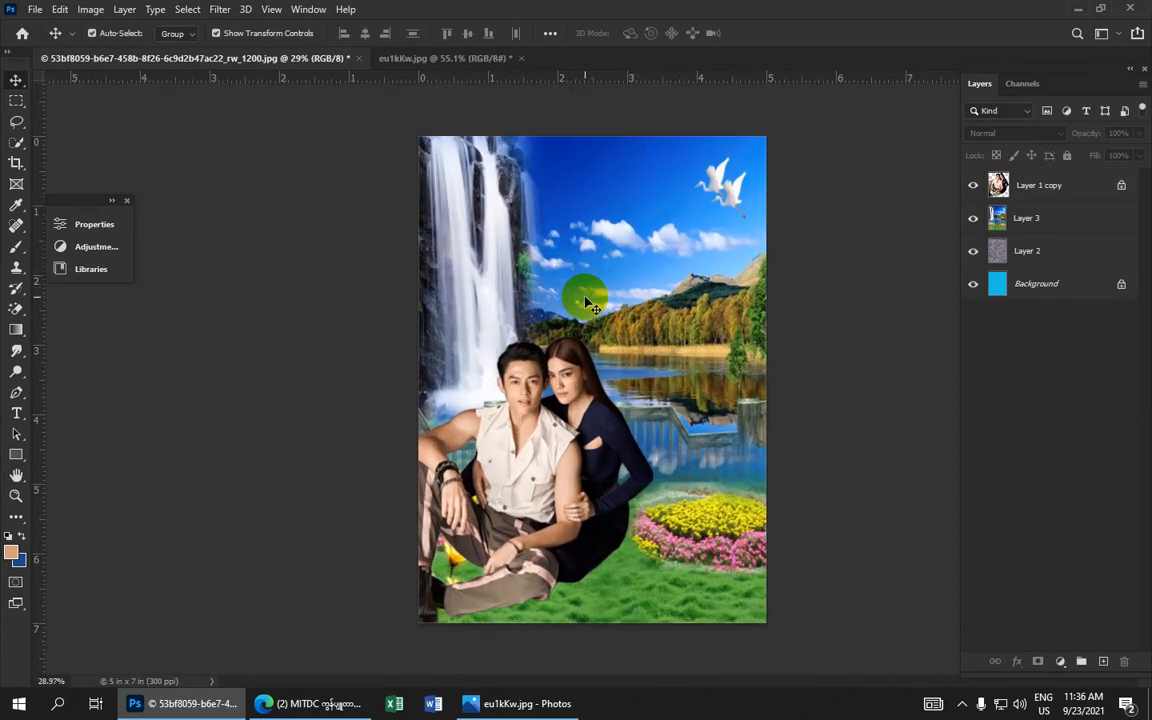